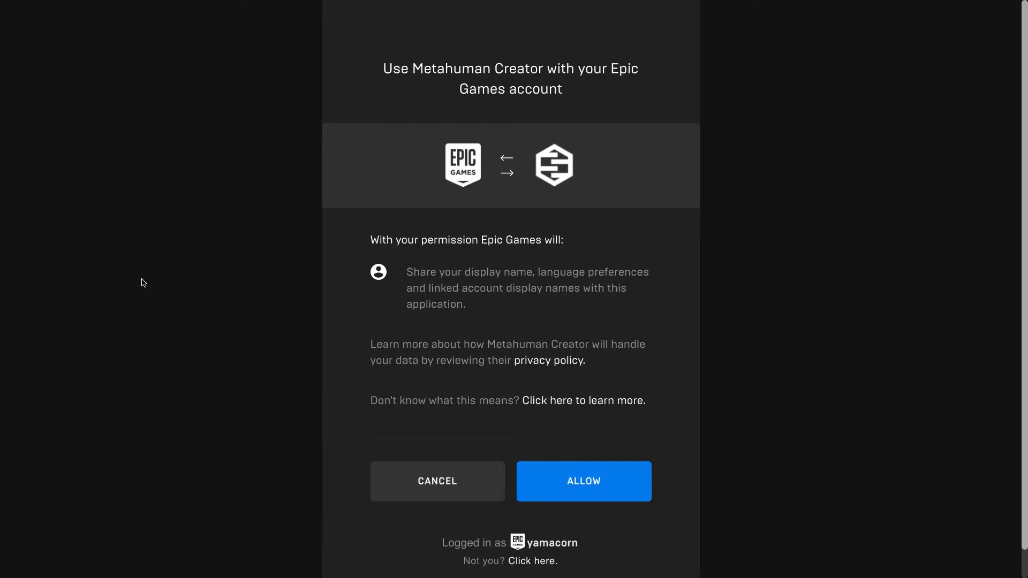
Step: Allow Metahuman Creator to use the Epic Games account and accept its end user license agreement
click(592, 471)
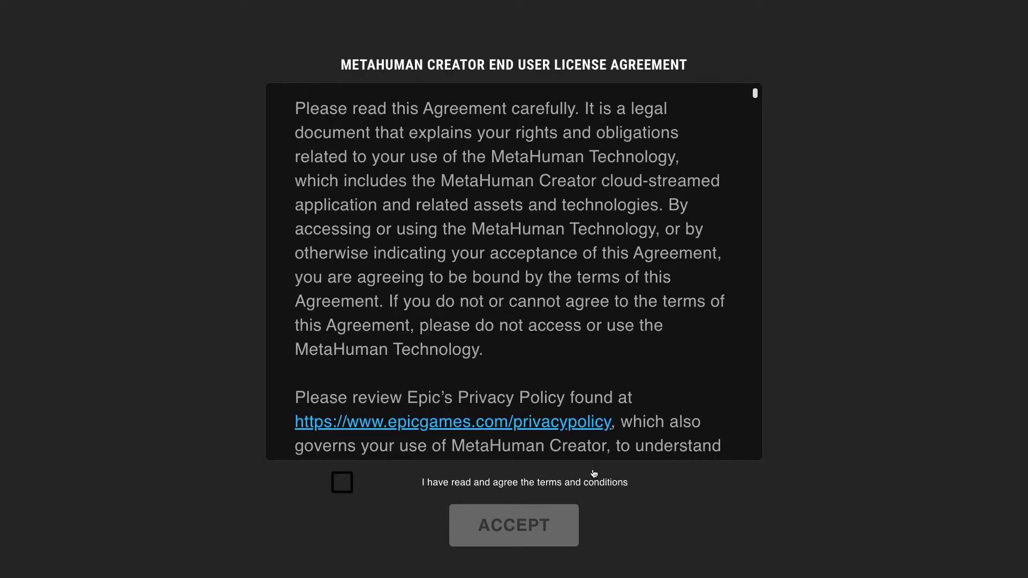
click(421, 476)
scroll(474, 337, down, 6)
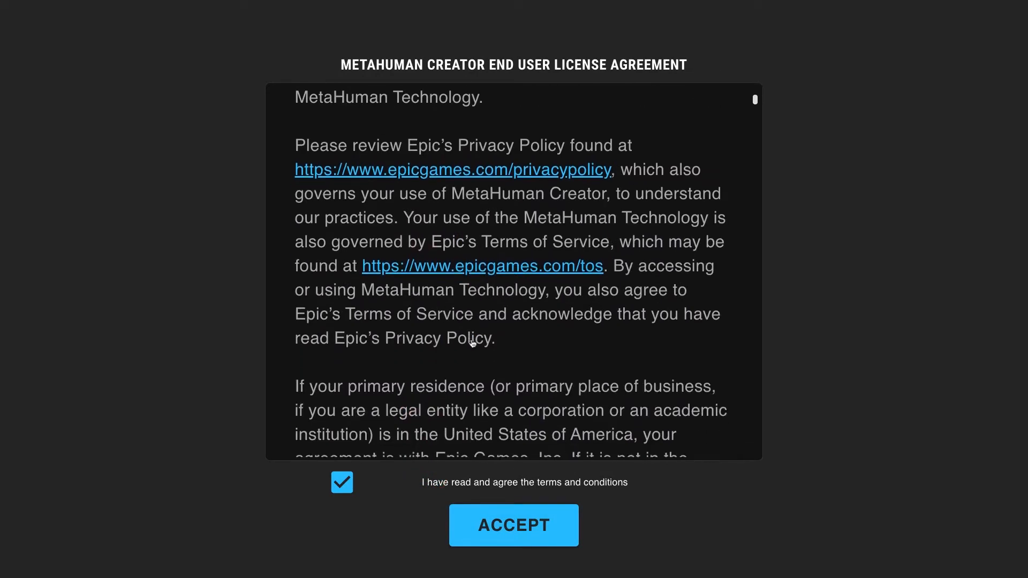
click(500, 512)
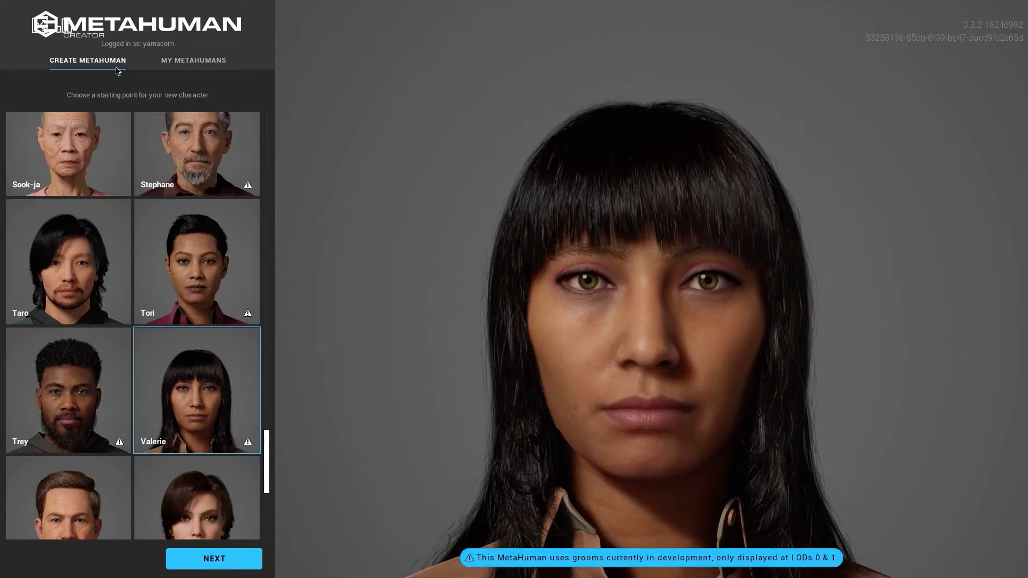
Step: Browse the starting-point characters and preview several presets, including Amelia and Gavin
click(173, 69)
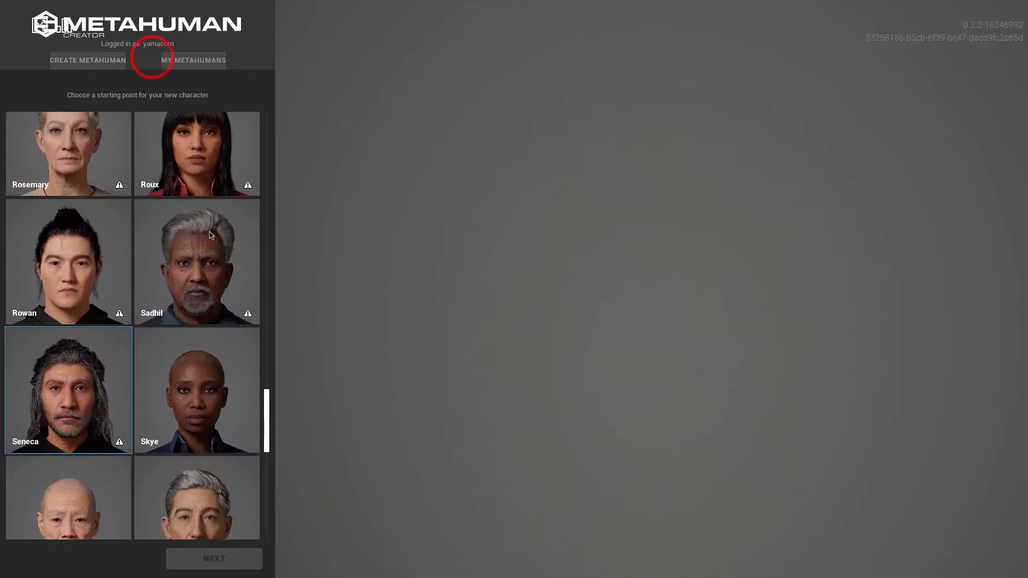
drag(268, 205, 269, 204)
click(115, 60)
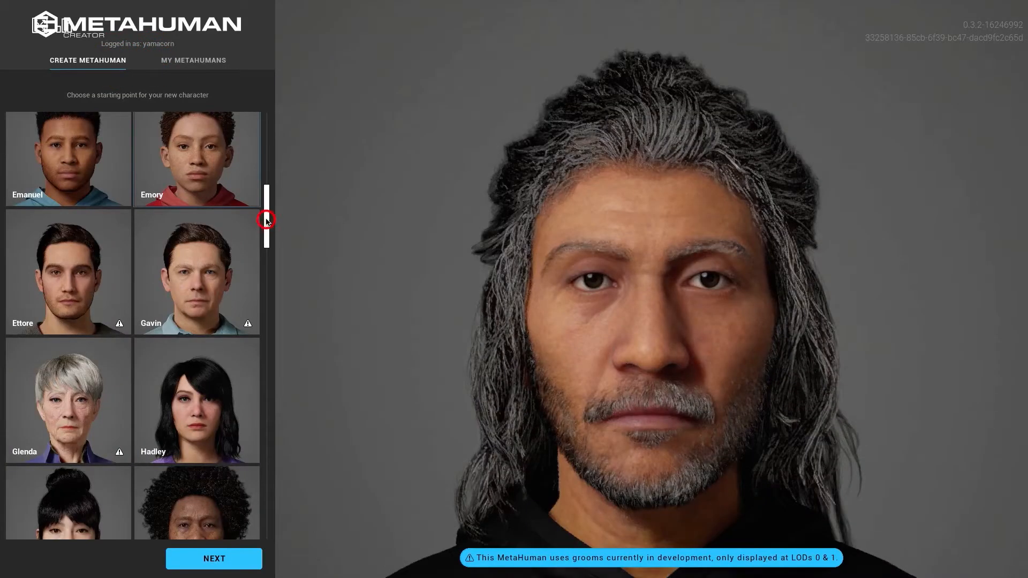
drag(266, 220, 265, 129)
click(218, 134)
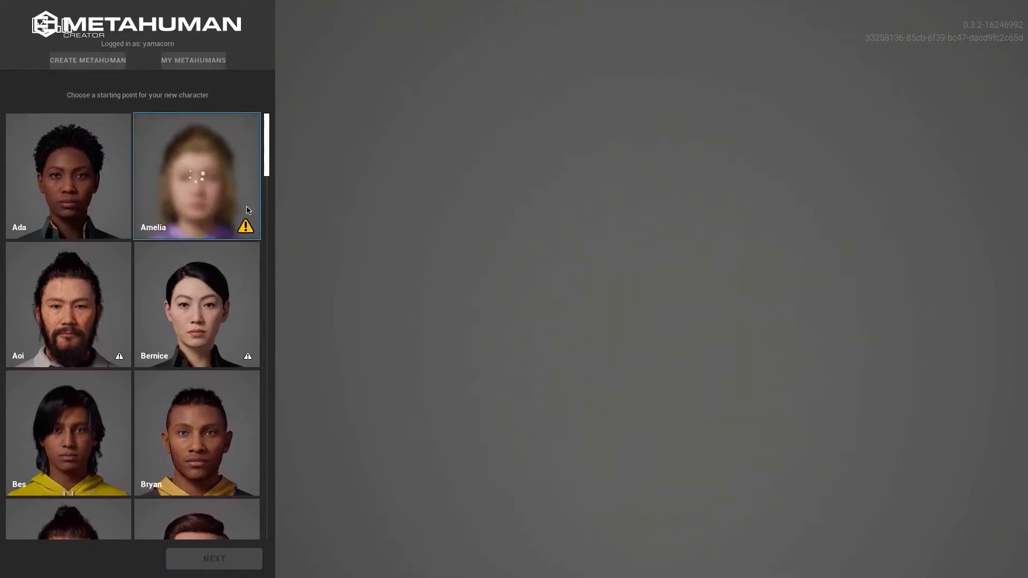
drag(267, 155, 268, 198)
scroll(267, 209, down, 5)
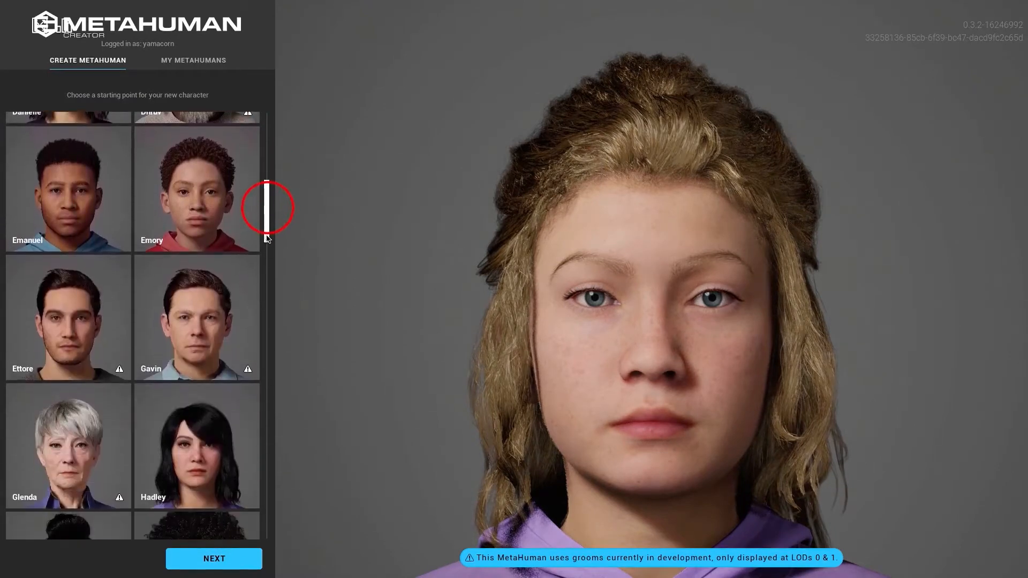
click(222, 234)
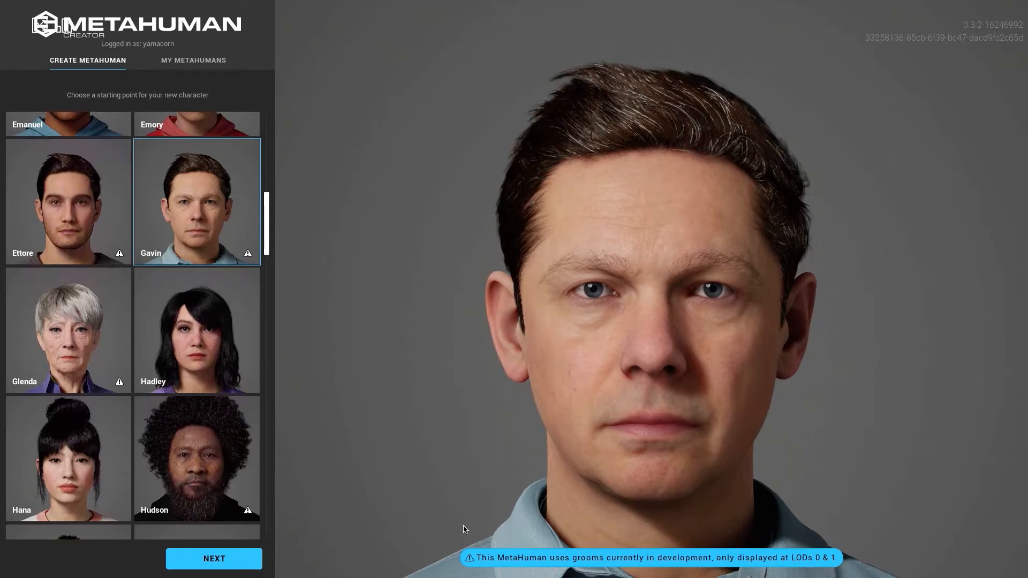
drag(268, 238, 266, 455)
click(220, 257)
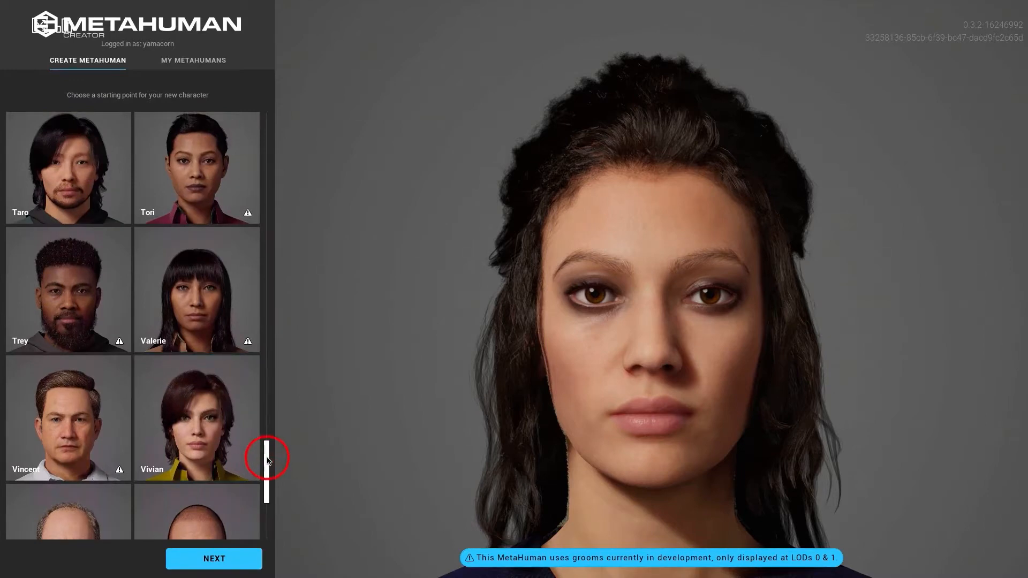
Step: Choose the Vivian preset as the starting point and open it for editing
click(234, 428)
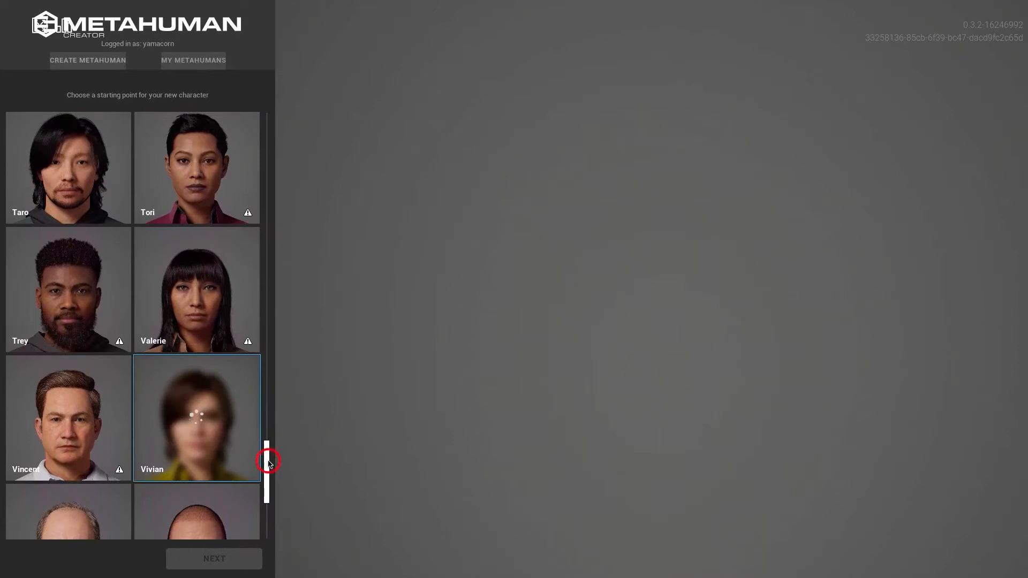
scroll(269, 465, down, 2)
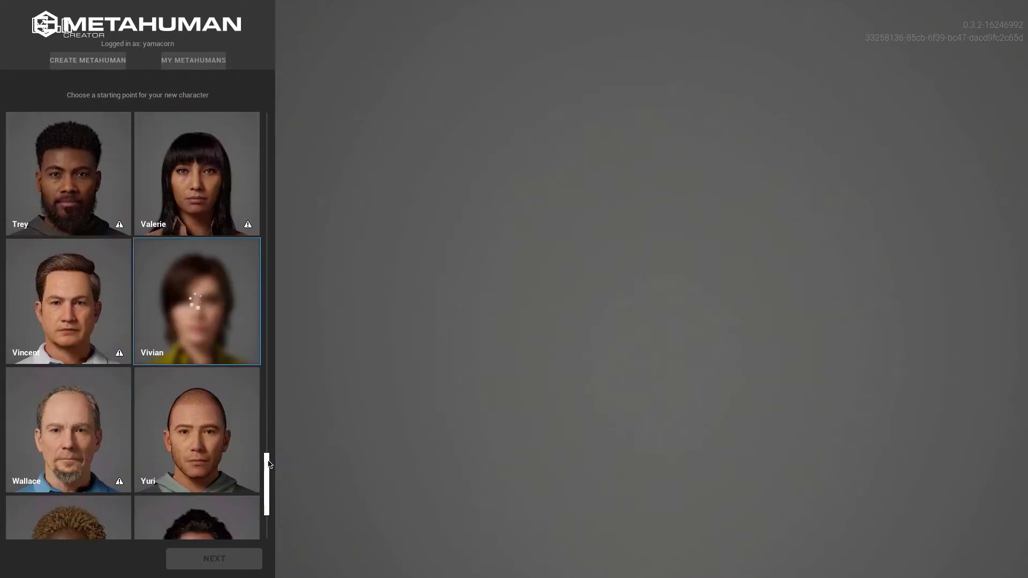
drag(266, 471, 267, 386)
click(227, 562)
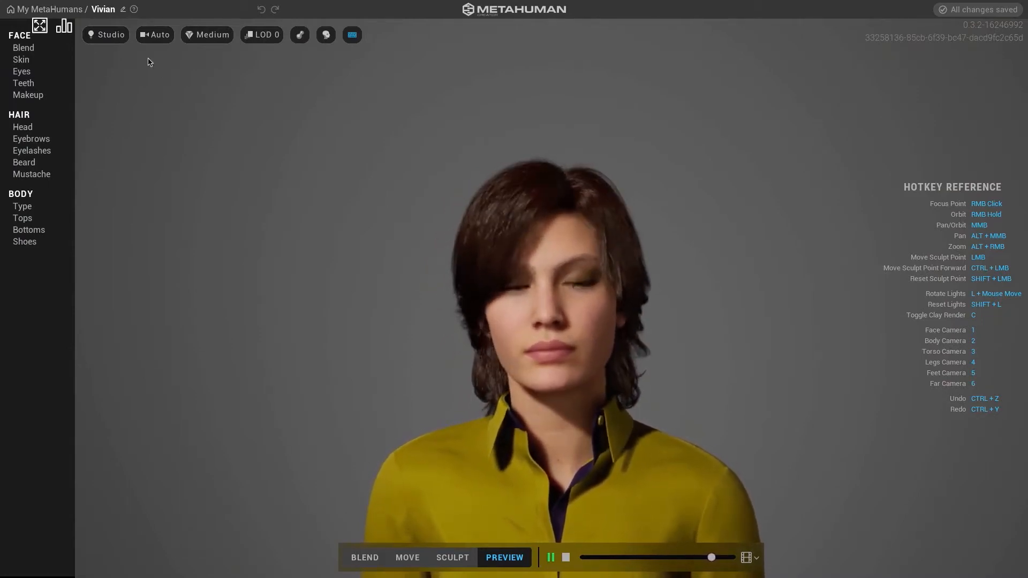
Step: Examine the character close up, at full-body distance and from several angles, and restart the preview animation from the beginning
scroll(637, 443, up, 5)
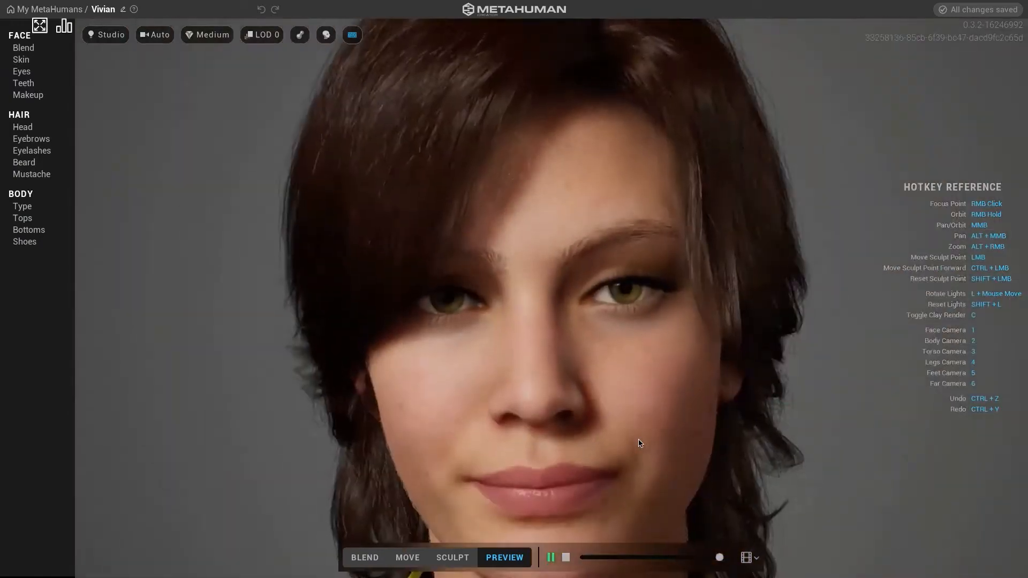
scroll(638, 442, down, 10)
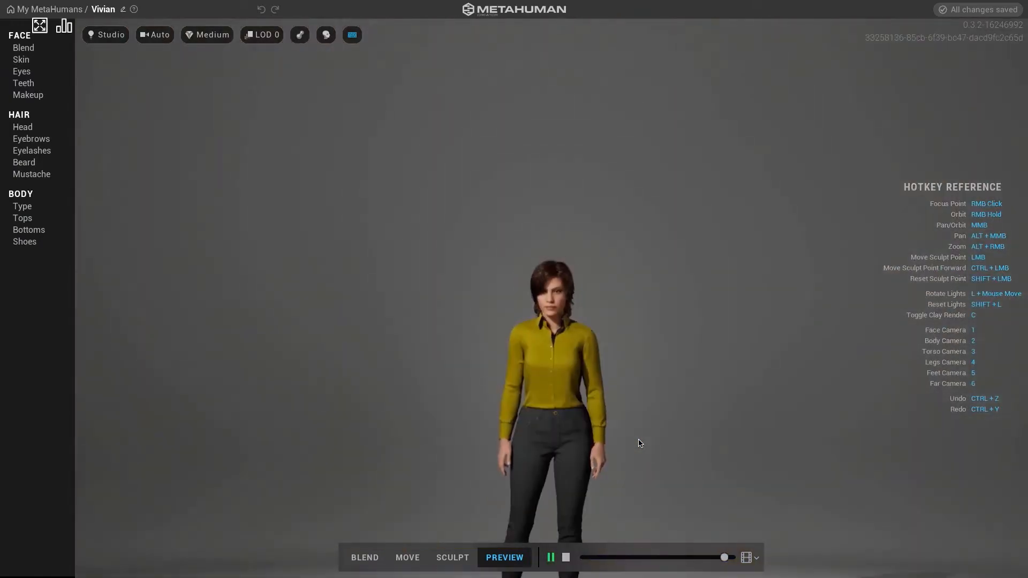
right_drag(640, 444, 637, 392)
right_drag(624, 498, 620, 550)
right_drag(624, 355, 624, 230)
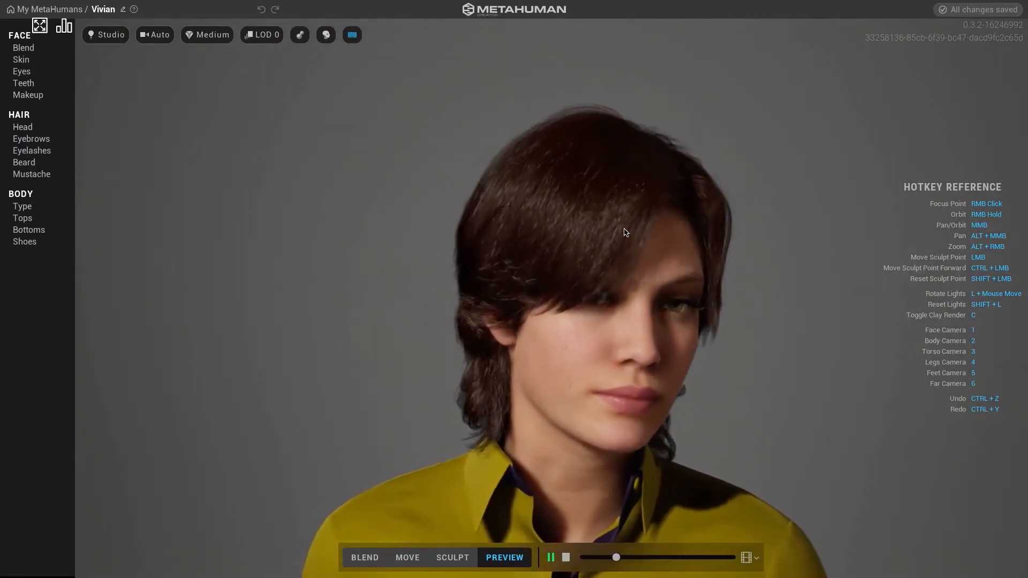
click(548, 557)
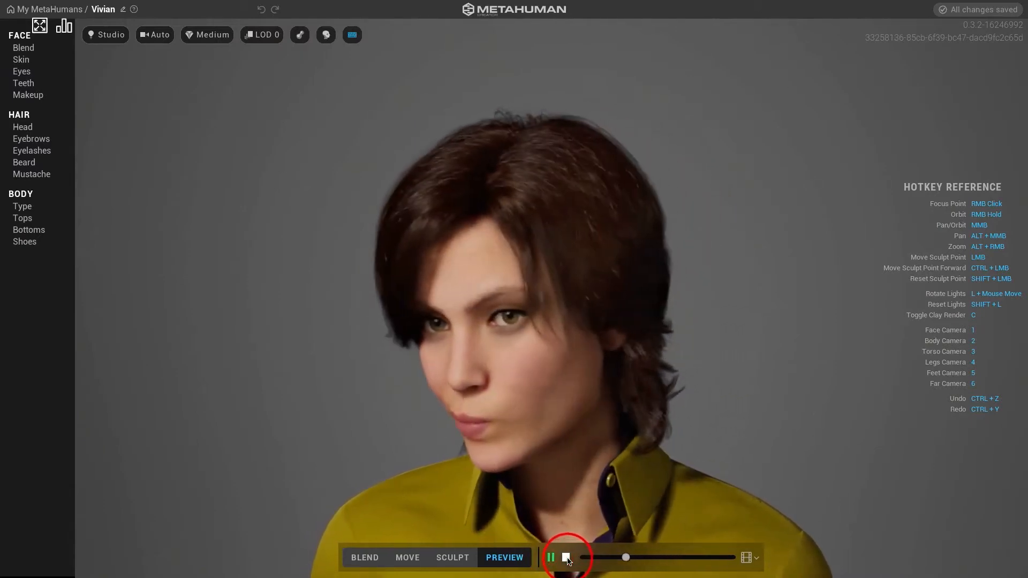
click(566, 558)
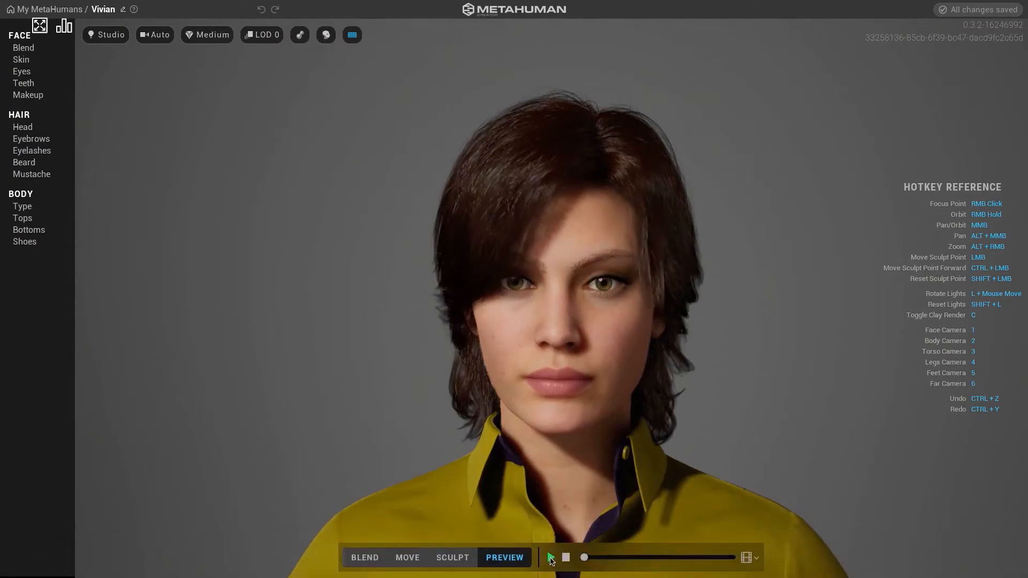
click(551, 558)
click(518, 558)
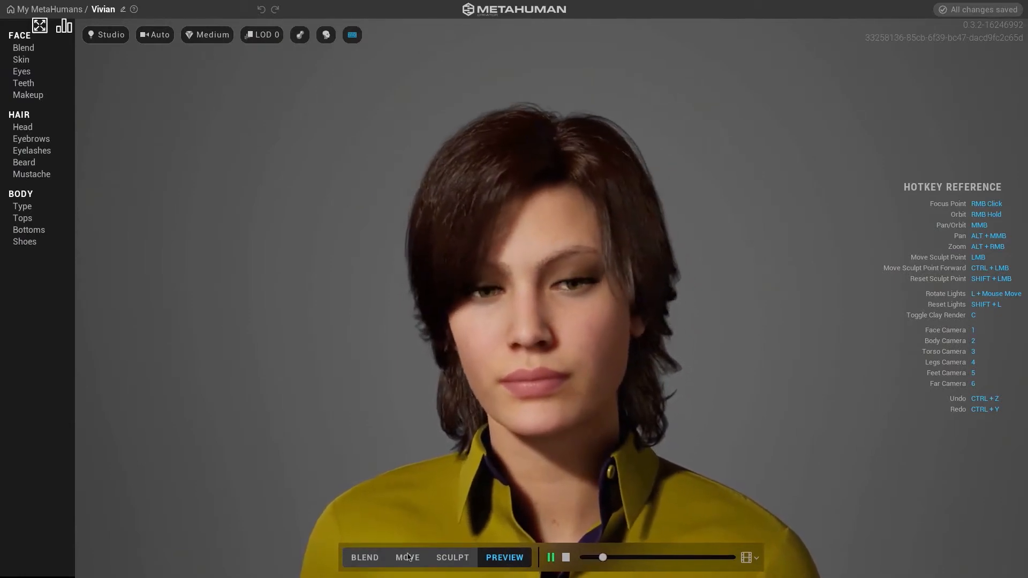
Step: Inspect the control points on the face in Sculpt mode, and return to the playing animation preview with the Blend settings closed
click(375, 557)
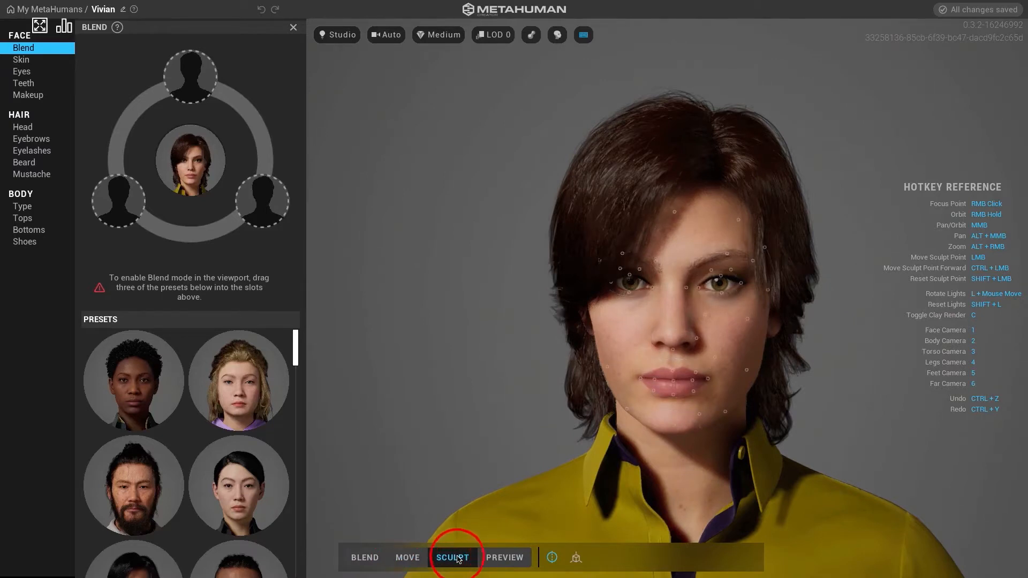
scroll(749, 411, up, 5)
scroll(749, 411, down, 3)
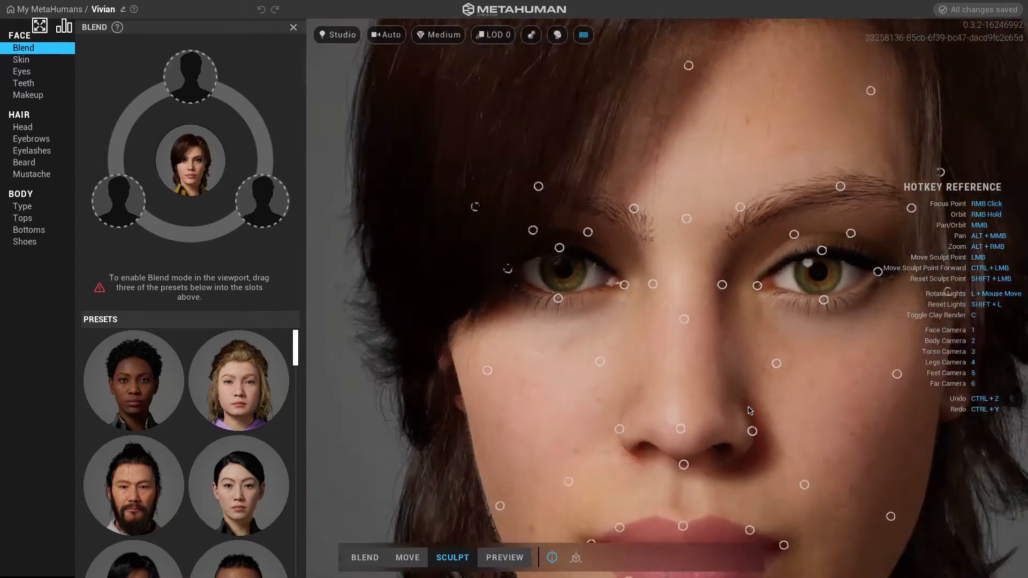
scroll(749, 410, up, 2)
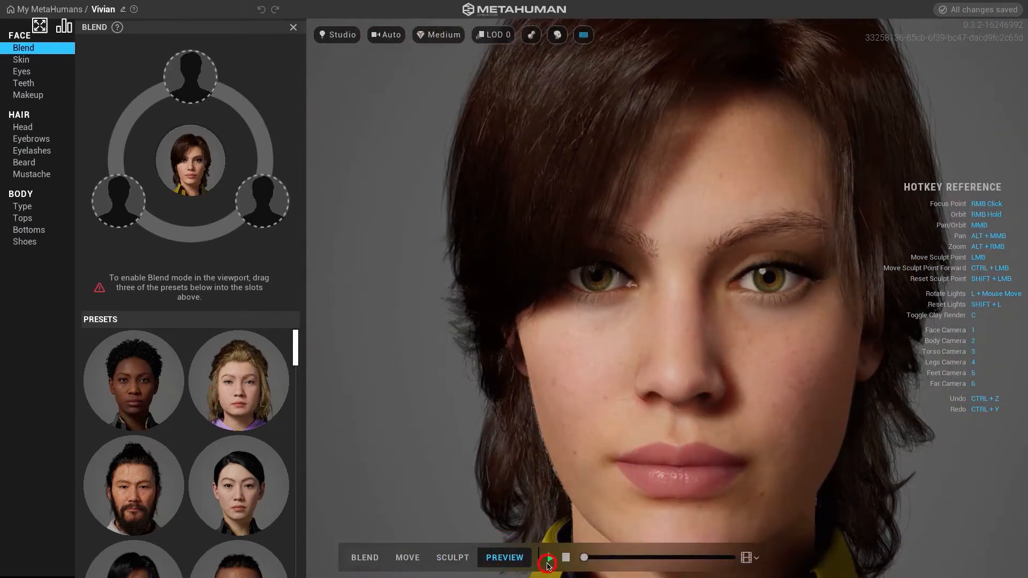
click(550, 558)
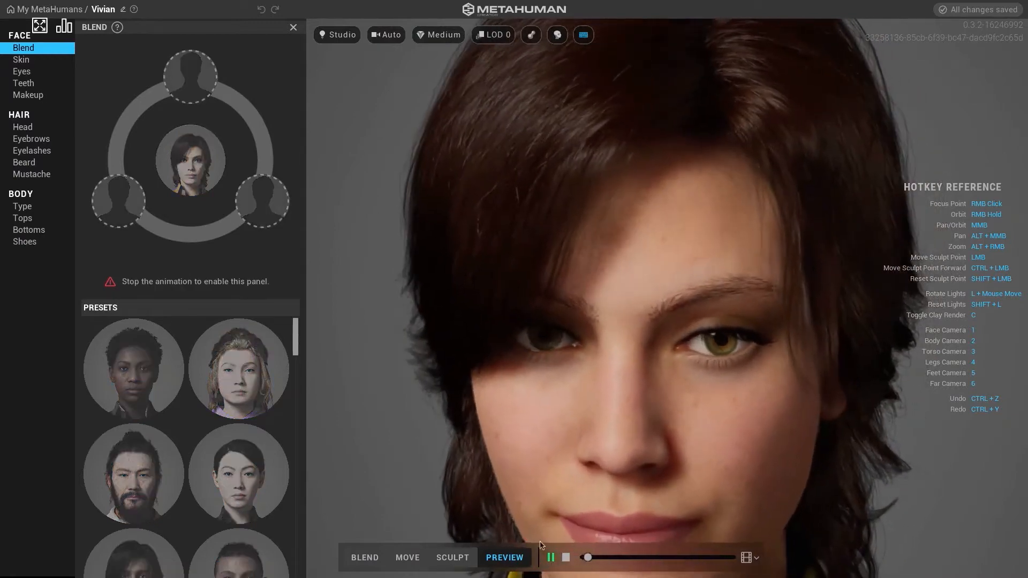
click(292, 27)
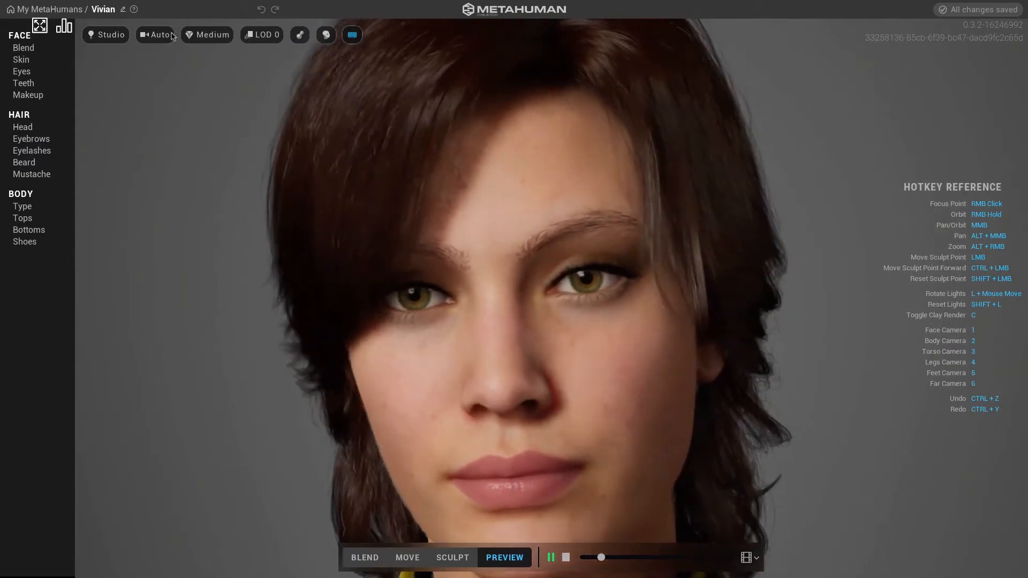
Step: Set the Studio environment's background colour to light pink, hex FFB1B1
click(116, 35)
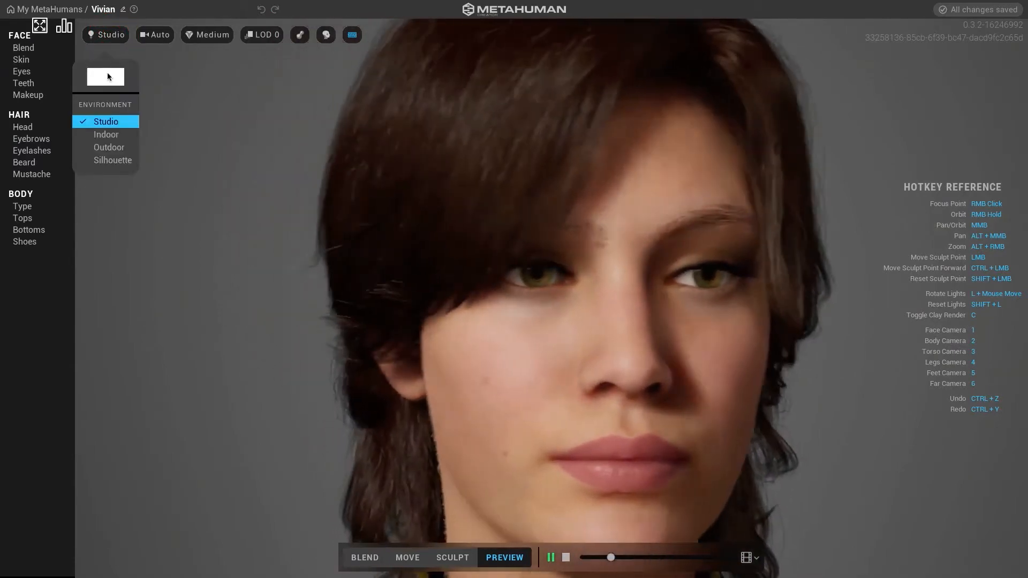
click(105, 77)
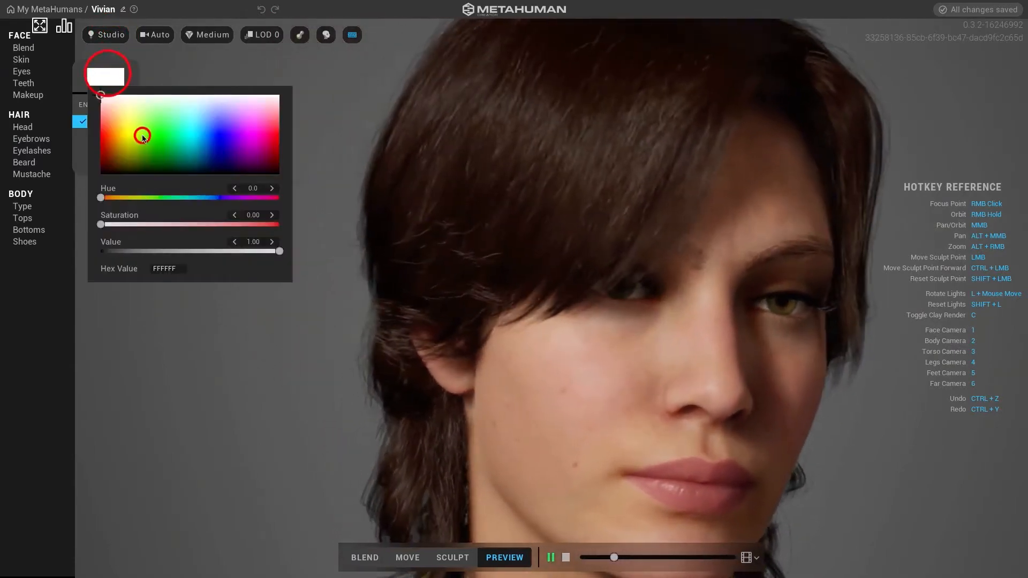
mouse_move(142, 134)
mouse_down()
mouse_move(87, 134)
mouse_move(123, 121)
mouse_move(260, 132)
mouse_up()
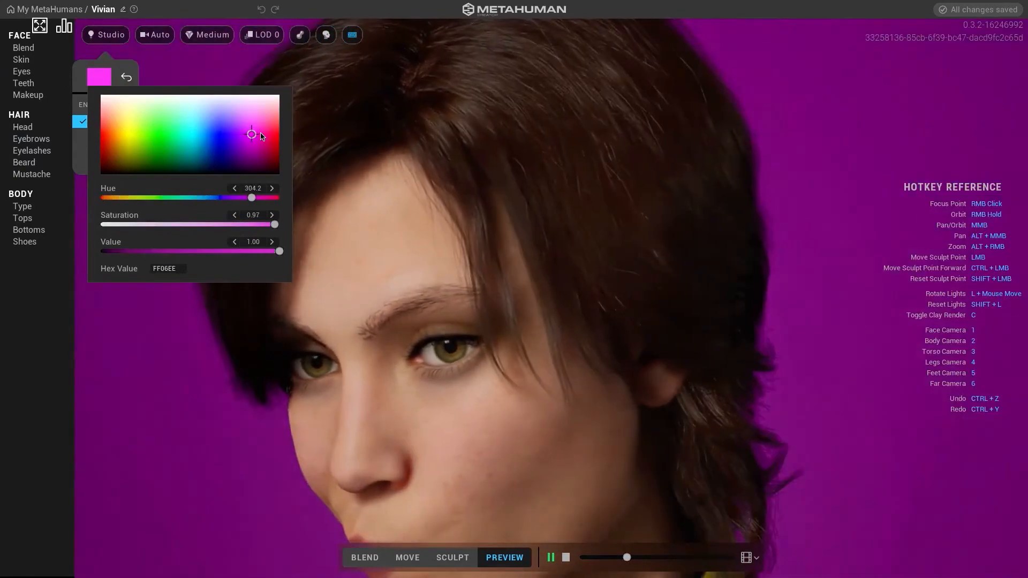
mouse_move(152, 126)
mouse_down()
mouse_move(101, 103)
mouse_move(92, 110)
mouse_up()
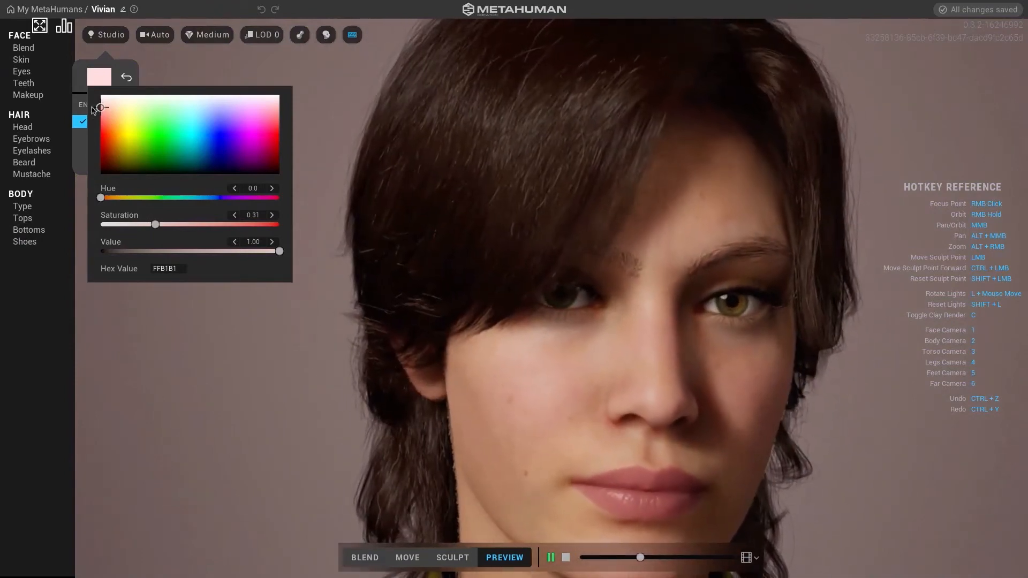
click(108, 77)
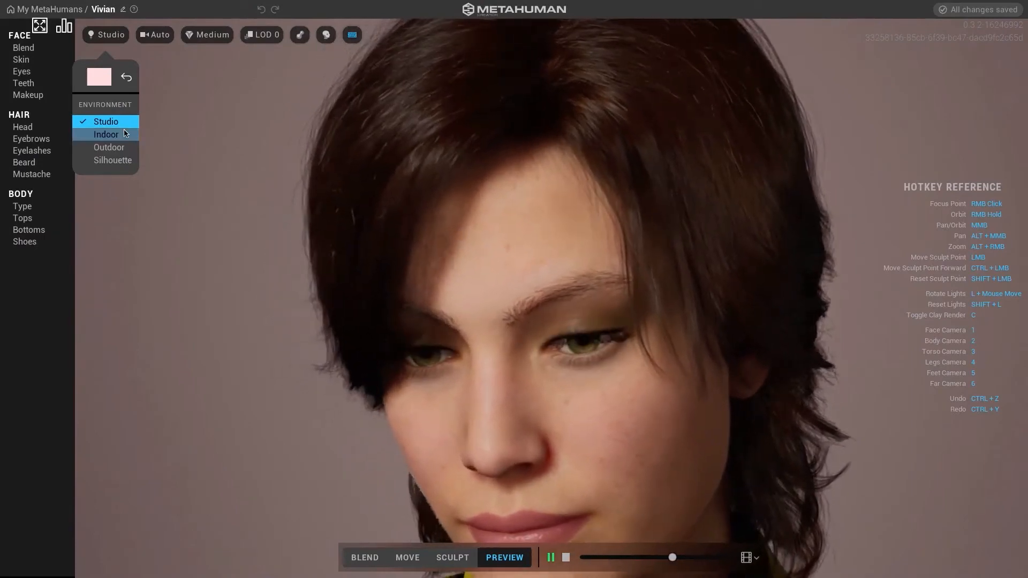
Step: Switch the character's lighting environment from Studio to Indoor
click(124, 132)
scroll(551, 291, down, 8)
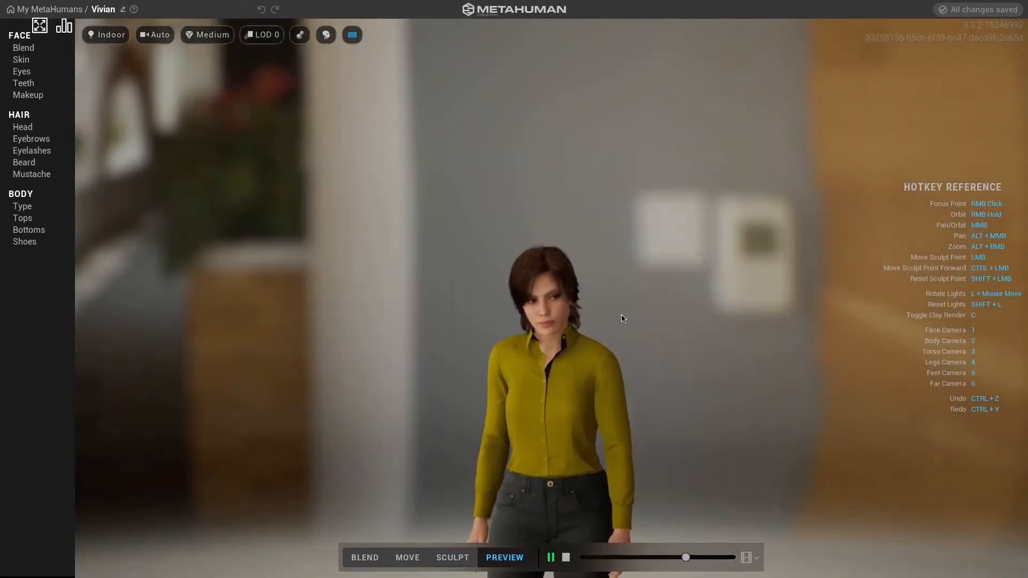
scroll(621, 318, up, 10)
scroll(622, 318, down, 12)
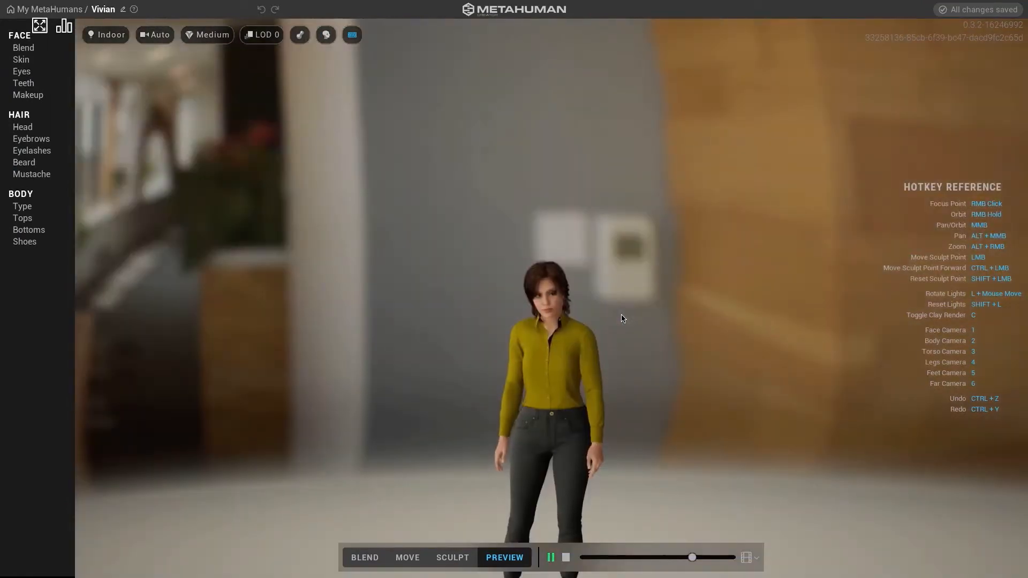
Step: Examine the character and the Indoor backdrop from different angles and distances, including a low viewpoint
right_drag(558, 381, 832, 369)
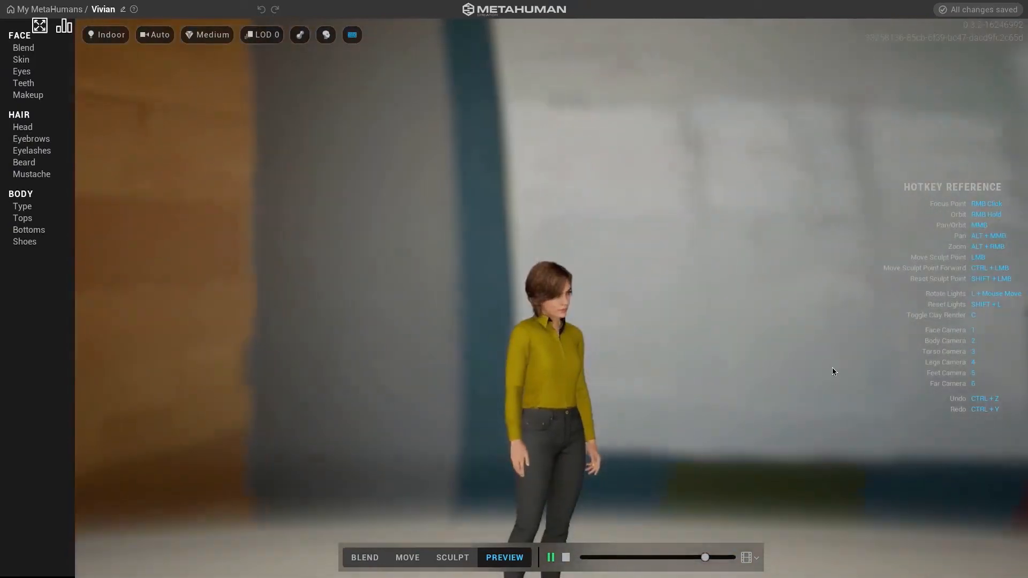
right_drag(509, 336, 462, 378)
scroll(462, 378, up, 10)
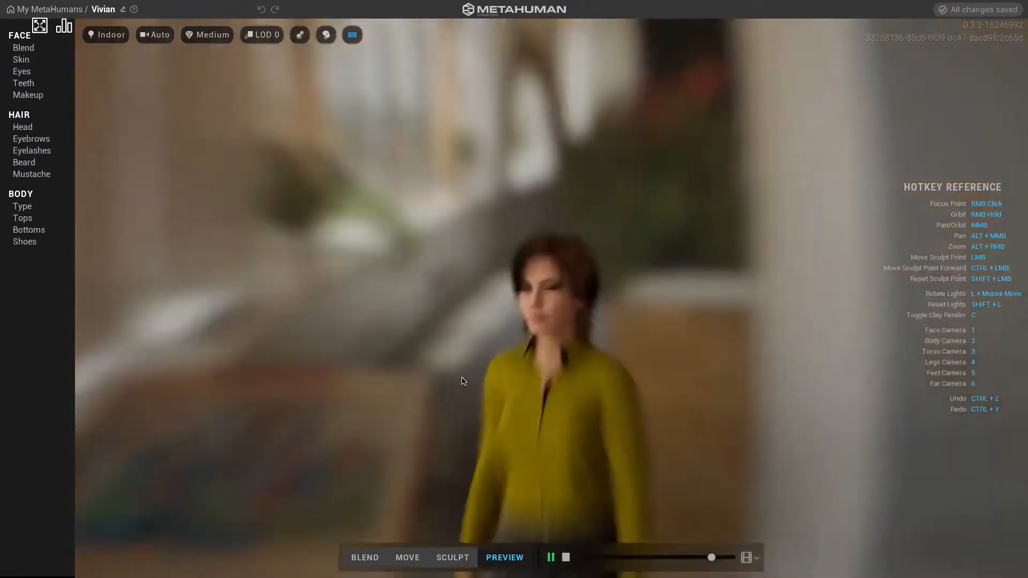
scroll(462, 380, down, 10)
mouse_move(562, 396)
right_down()
mouse_move(275, 351)
mouse_move(457, 374)
mouse_move(817, 360)
mouse_move(893, 341)
mouse_move(384, 366)
mouse_move(308, 358)
mouse_move(420, 414)
mouse_move(785, 376)
mouse_move(394, 362)
mouse_move(791, 403)
mouse_move(845, 369)
mouse_move(374, 335)
mouse_move(780, 383)
mouse_move(376, 379)
mouse_move(624, 377)
mouse_move(374, 370)
mouse_move(868, 343)
mouse_move(500, 344)
mouse_move(355, 310)
right_up()
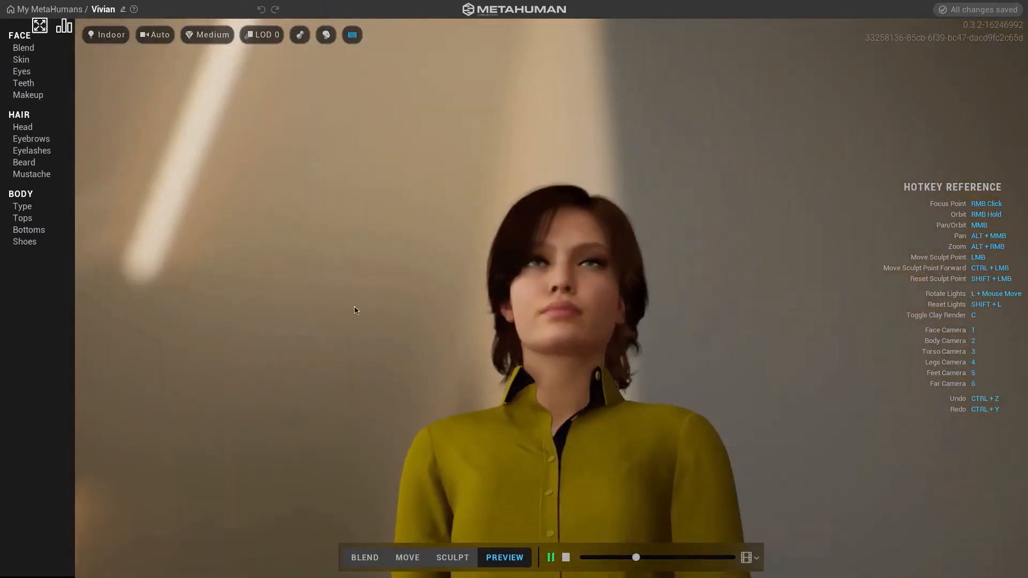
right_drag(497, 450, 576, 416)
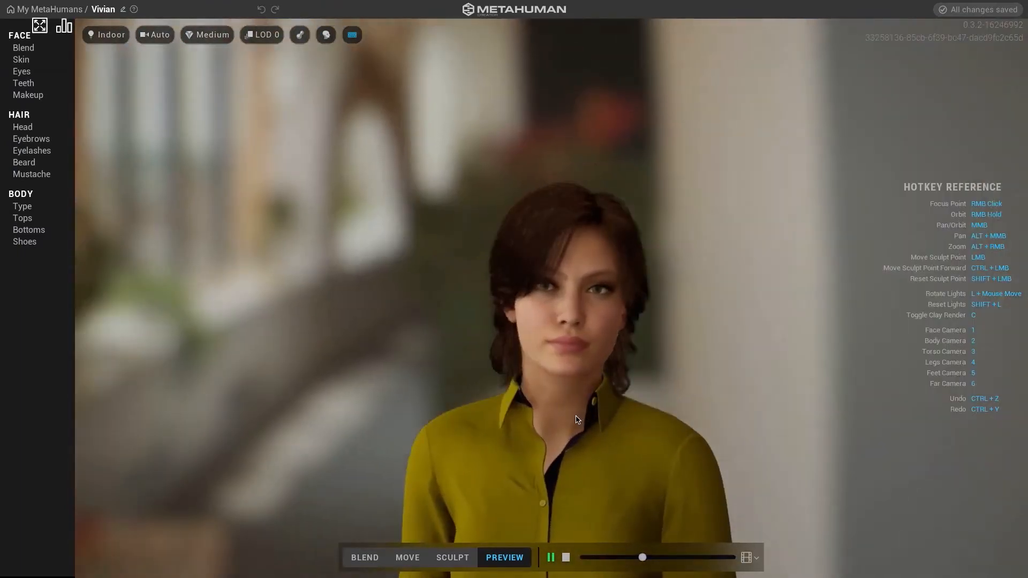
scroll(576, 416, up, 5)
scroll(576, 416, up, 5)
scroll(575, 416, down, 10)
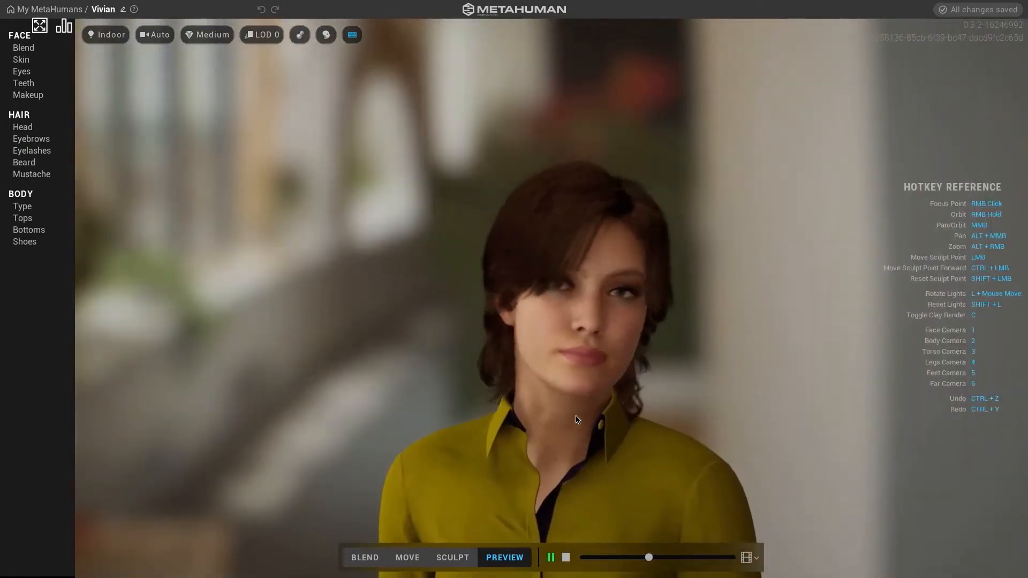
Step: Switch the lighting environment to Outdoor and examine the character from different distances, ending on the face camera
click(107, 35)
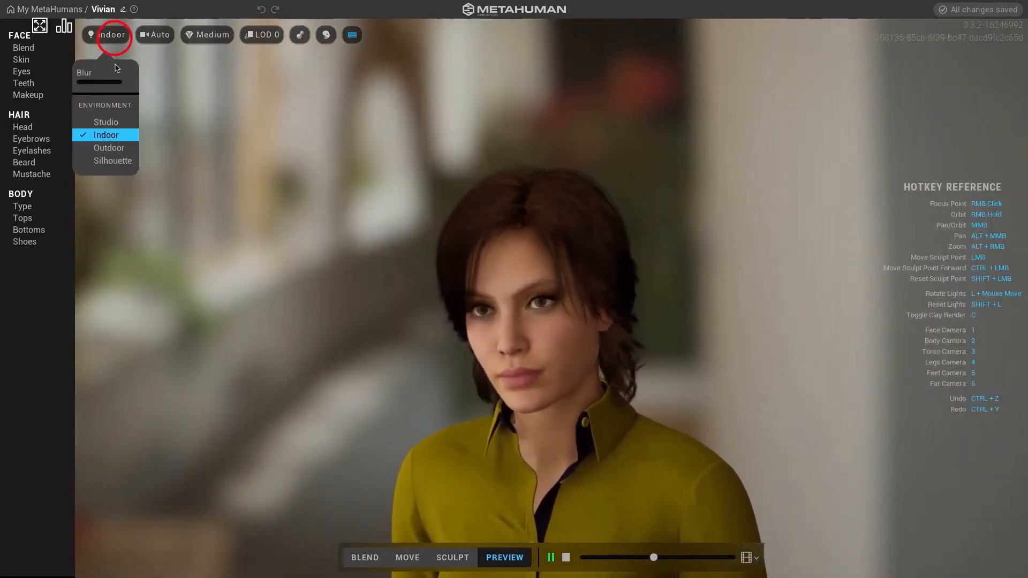
click(117, 146)
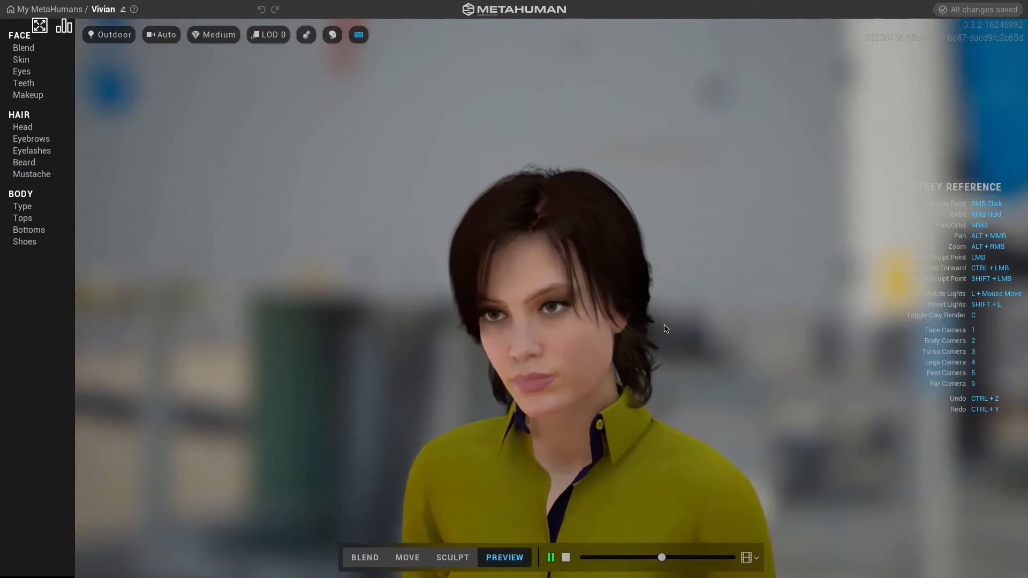
scroll(665, 328, up, 5)
scroll(665, 328, down, 10)
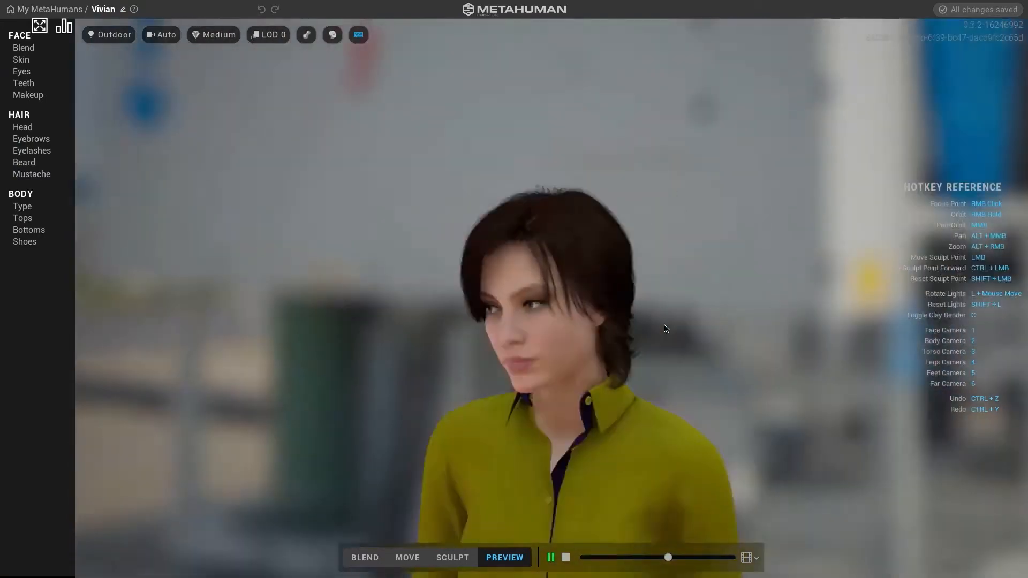
key(1)
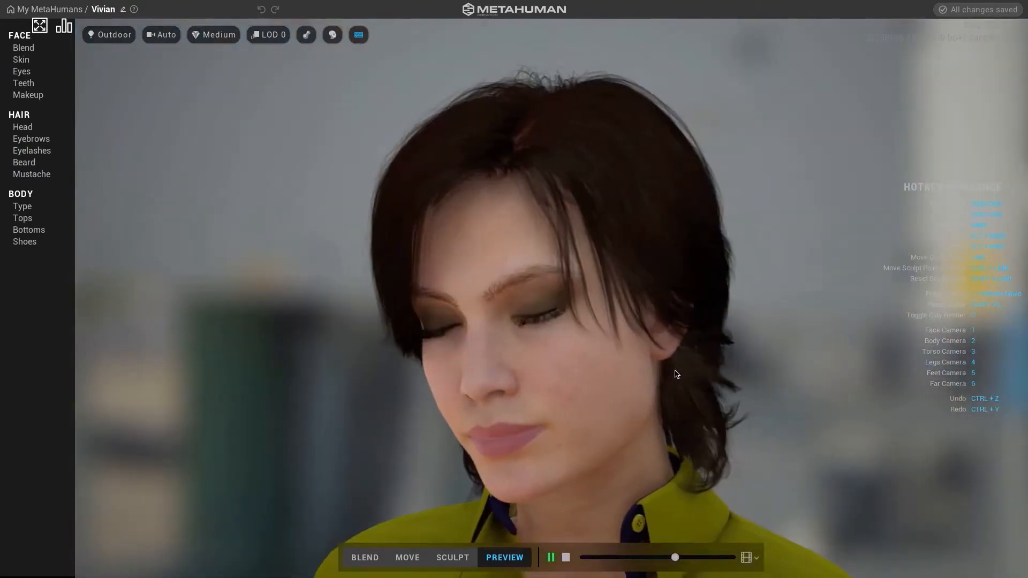
Step: Switch the lighting environment to Silhouette and examine the character's outline from several angles and distances
click(110, 35)
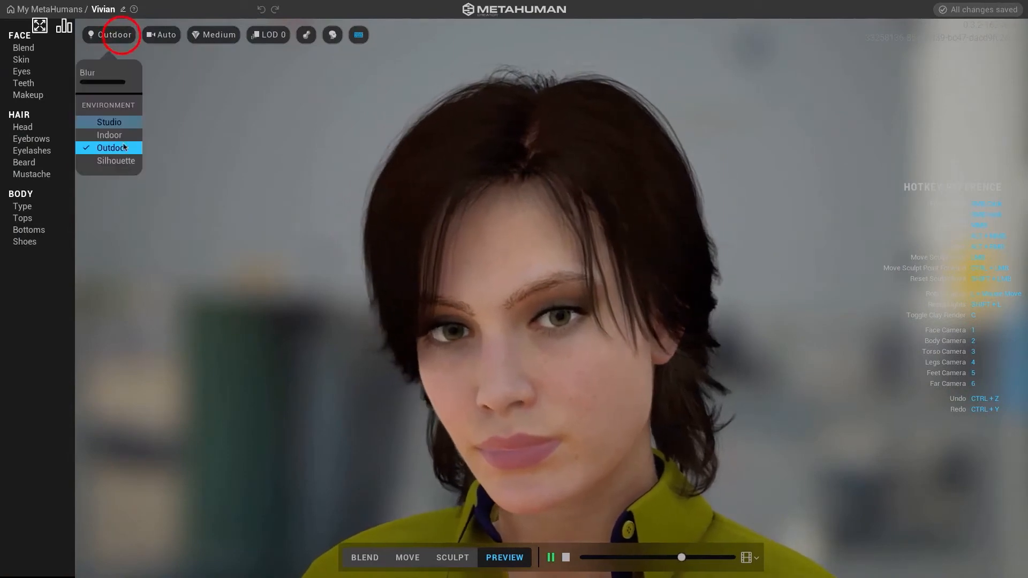
click(124, 161)
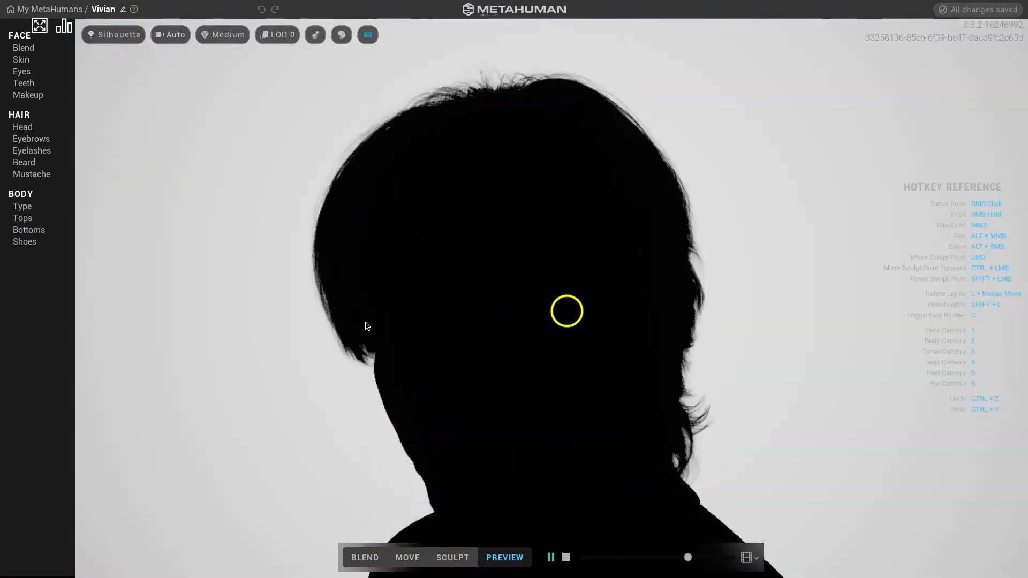
right_drag(566, 310, 240, 368)
scroll(239, 364, down, 5)
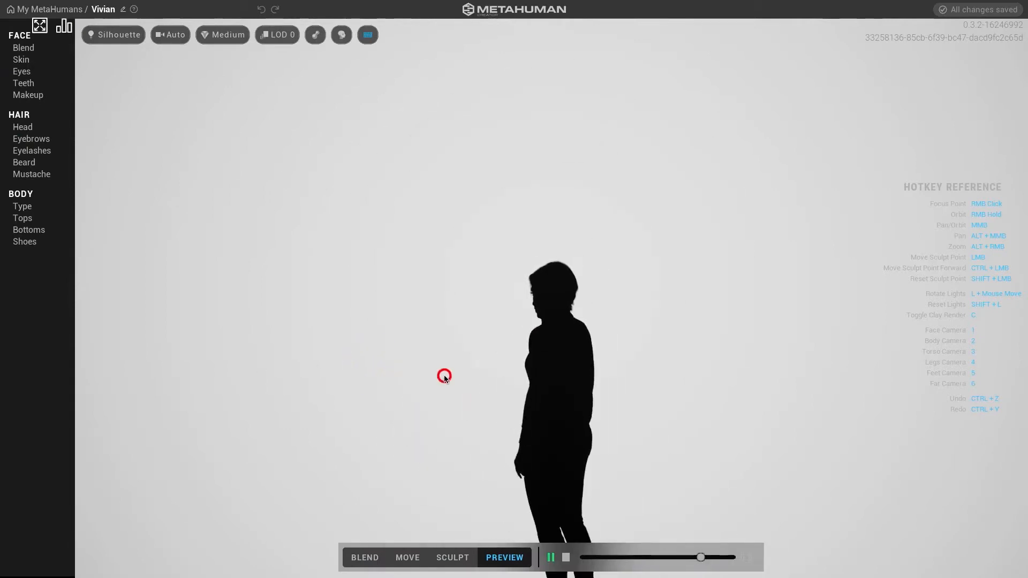
right_drag(446, 378, 756, 289)
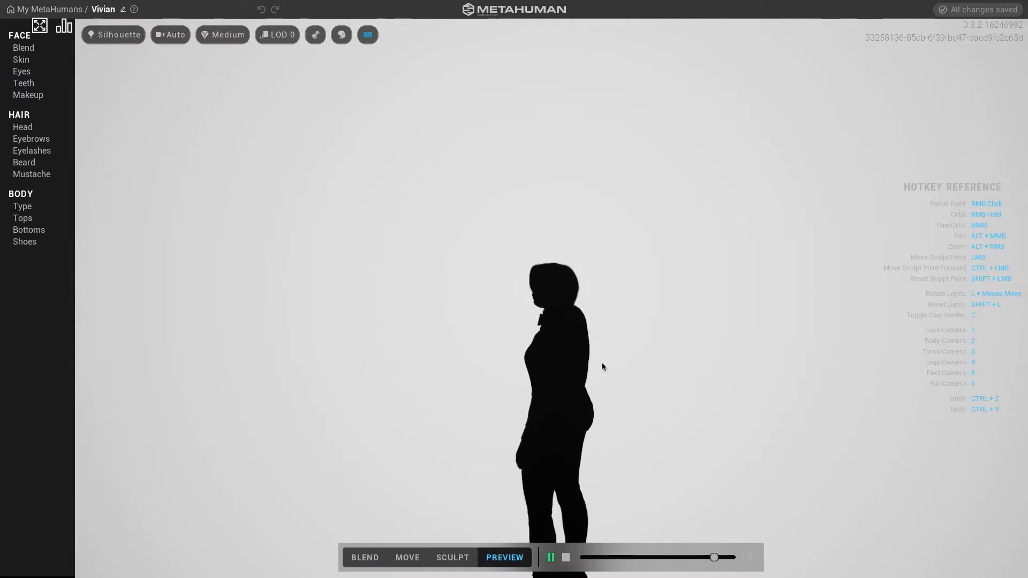
scroll(574, 391, up, 5)
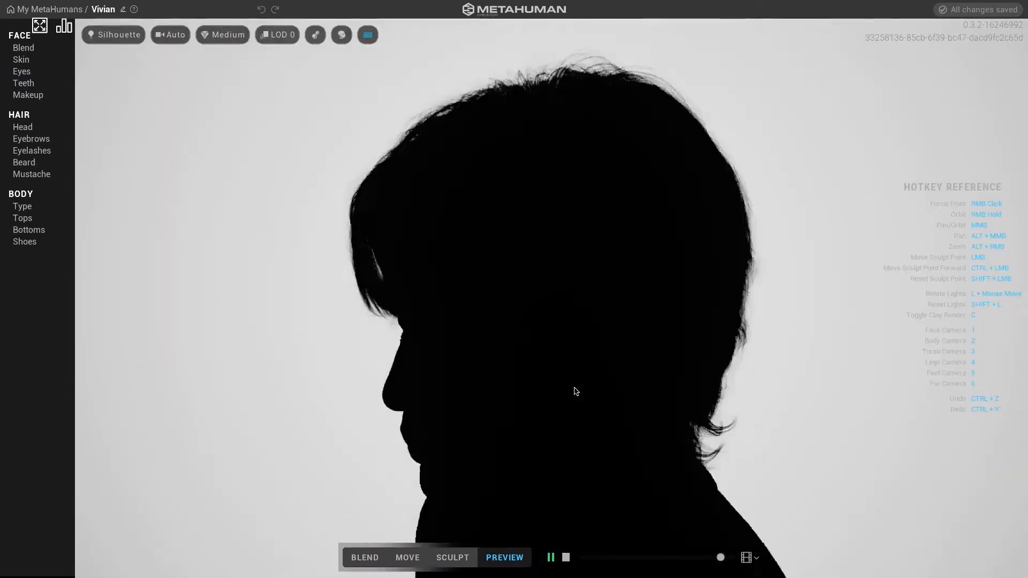
right_drag(574, 328, 858, 376)
right_drag(684, 356, 851, 320)
Step: Set the lighting environment back to Studio and view the character's head and shoulders from different angles
click(113, 35)
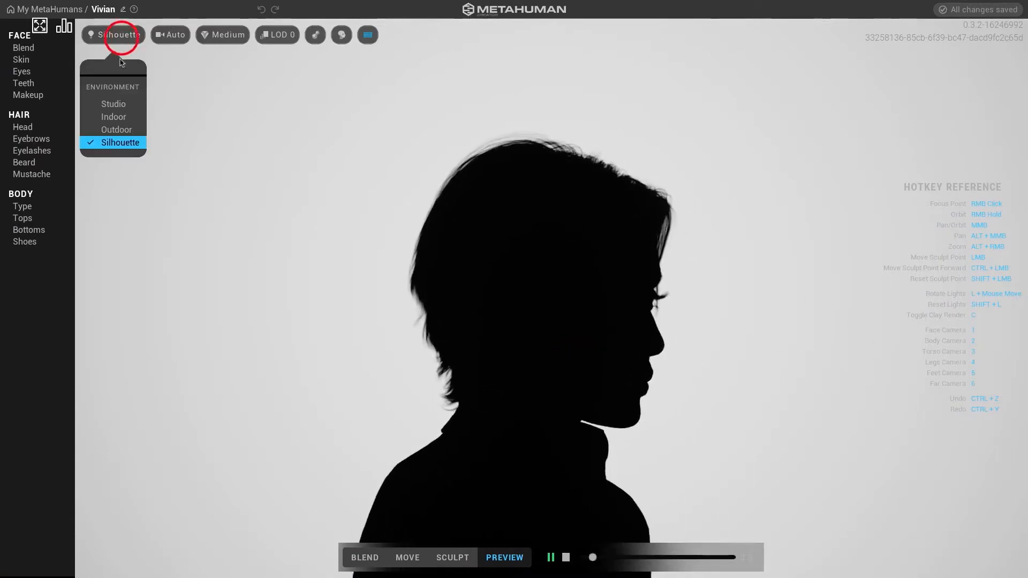
click(117, 104)
right_drag(776, 369, 724, 429)
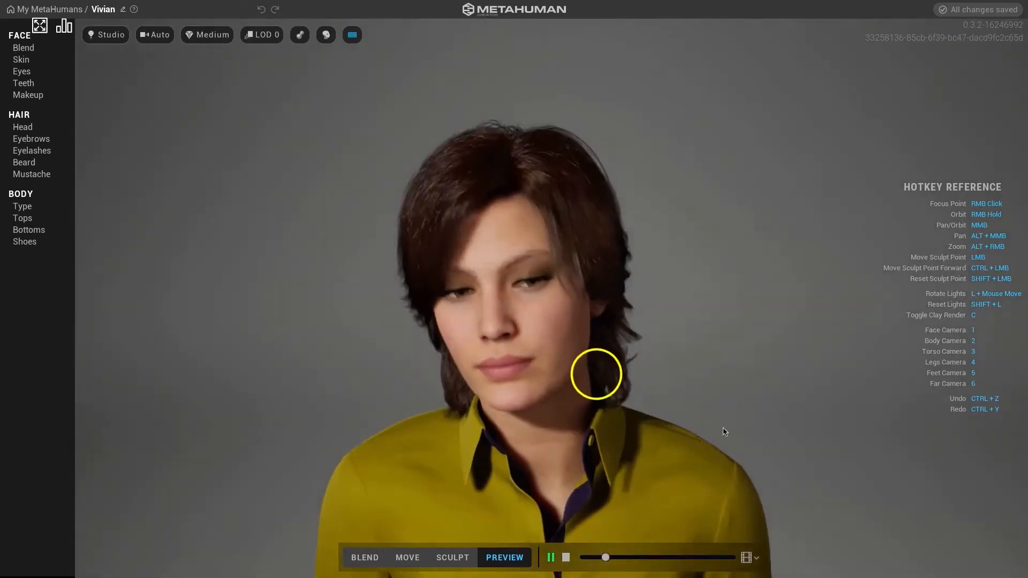
right_drag(607, 337, 576, 308)
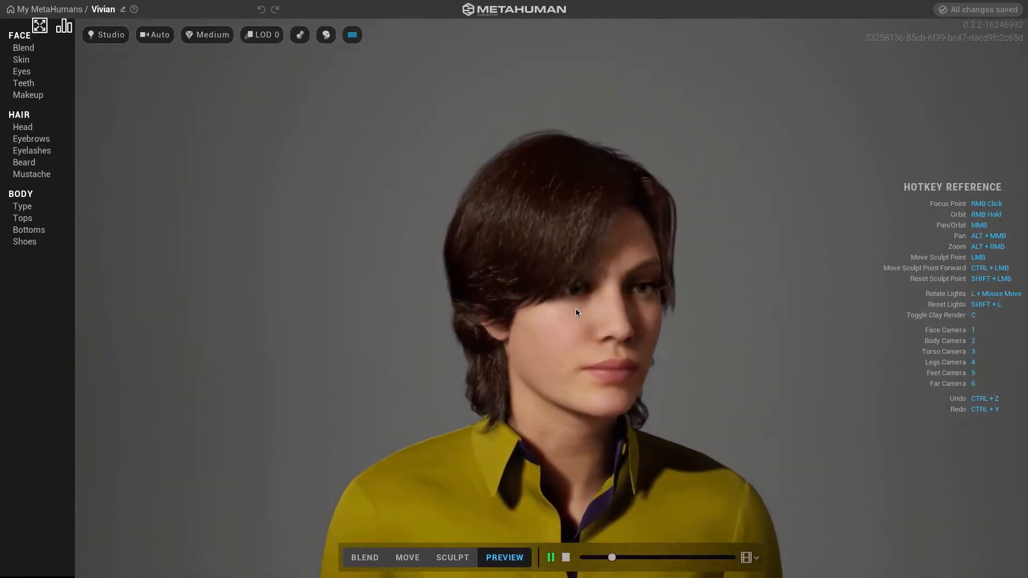
scroll(575, 308, up, 5)
scroll(576, 309, down, 5)
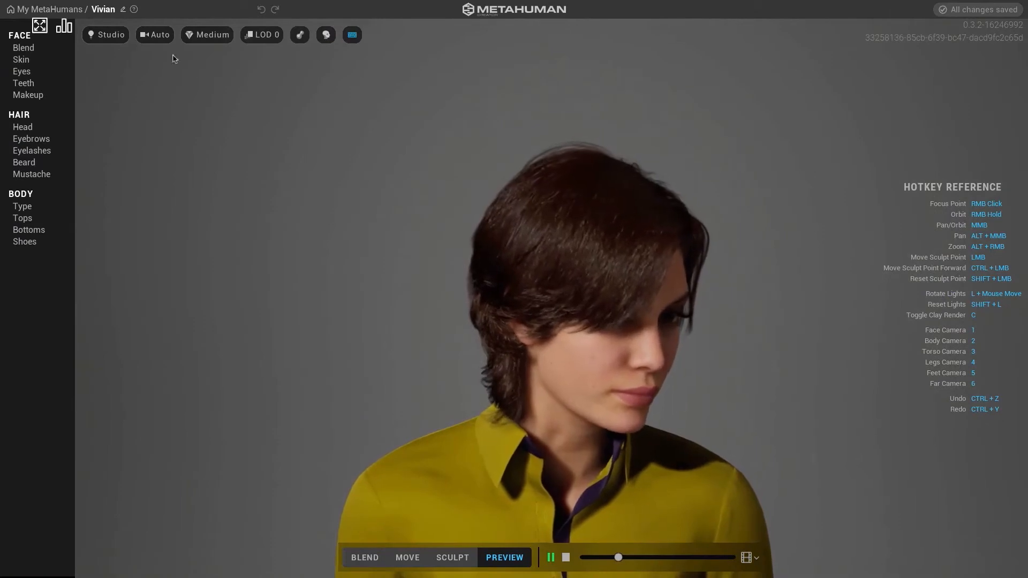
Step: View the character through the Face, Body and Torso camera presets in turn
click(150, 37)
click(162, 101)
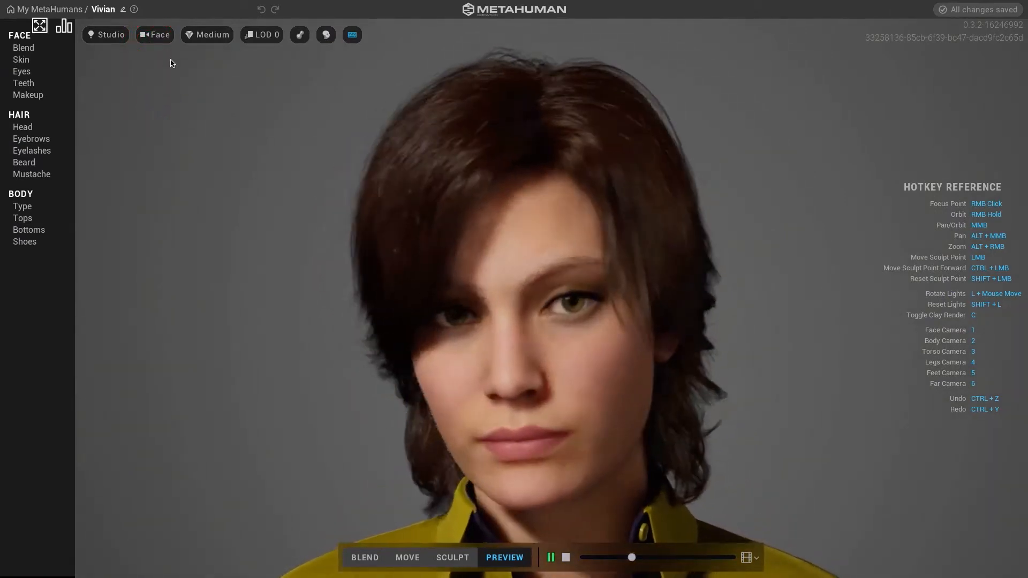
click(162, 37)
click(164, 113)
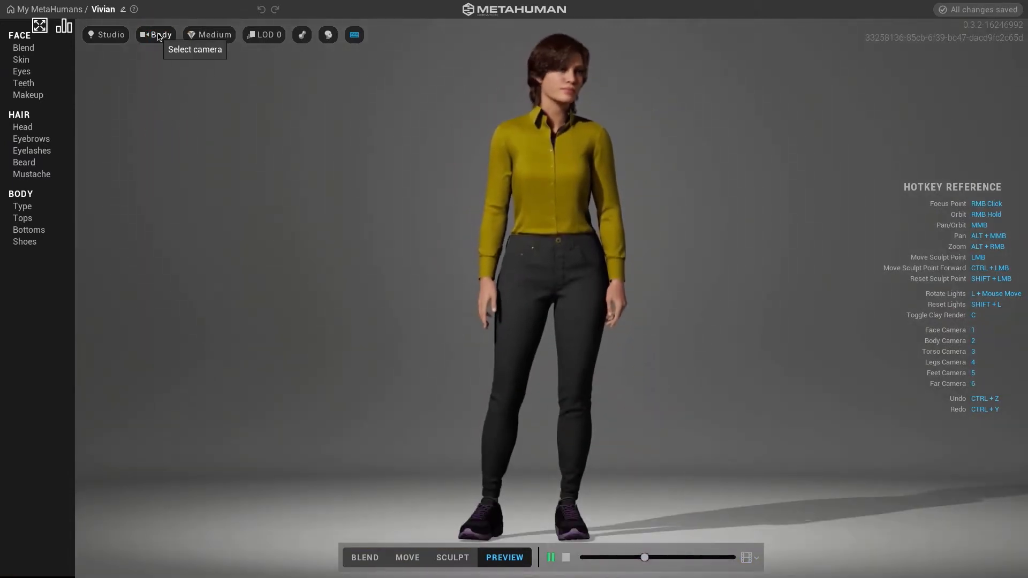
click(160, 36)
click(166, 128)
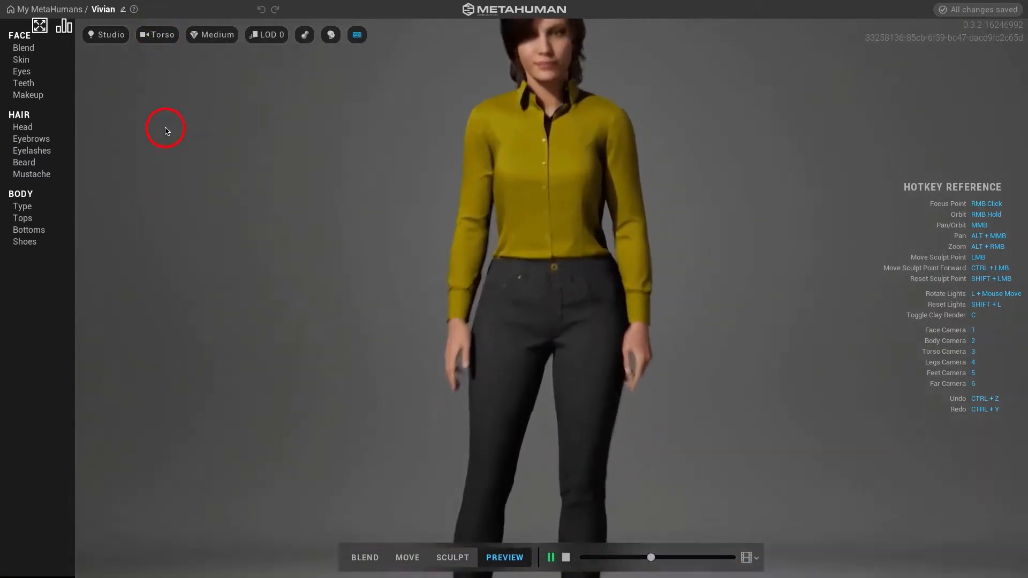
Step: View the character through the Legs and Feet camera presets, and examine the shoes from a low angle
click(150, 38)
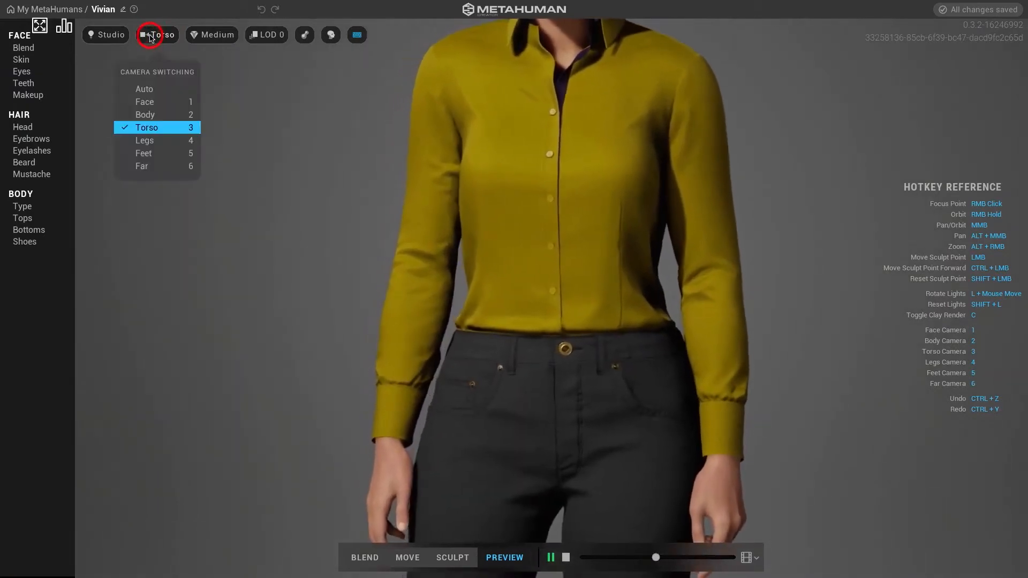
click(164, 140)
click(161, 36)
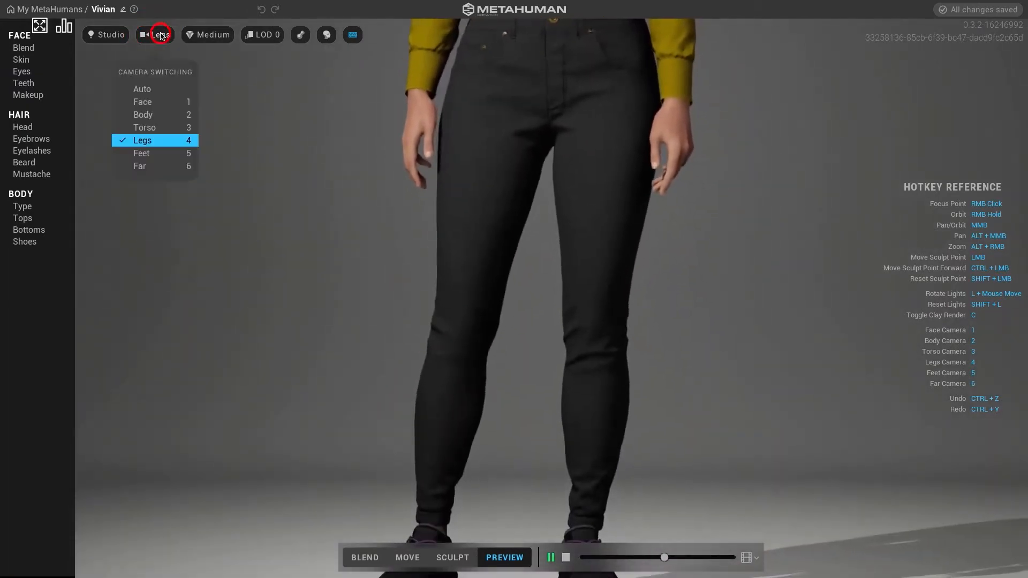
click(173, 155)
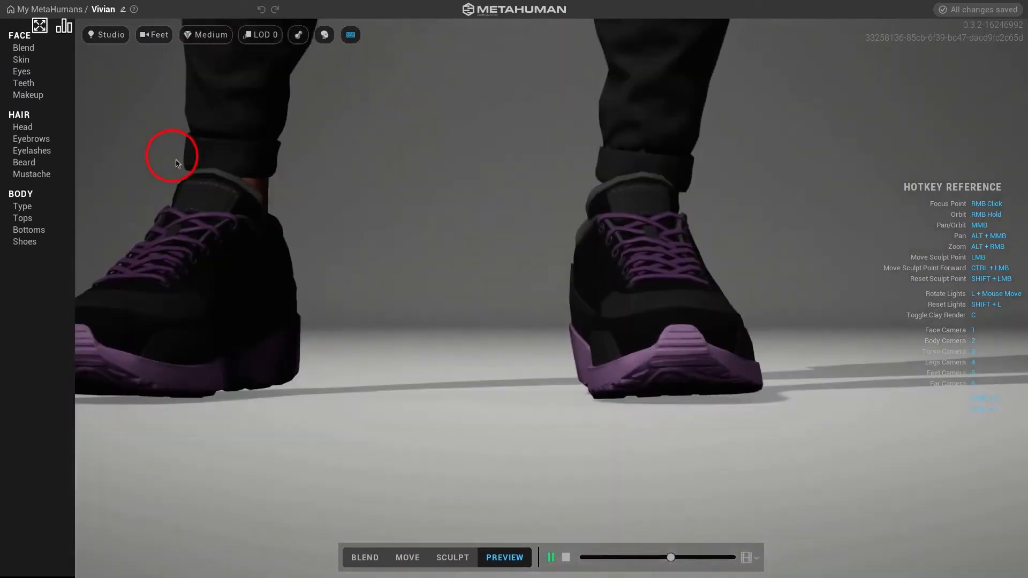
mouse_move(294, 286)
right_down()
mouse_move(232, 273)
mouse_move(186, 229)
right_up()
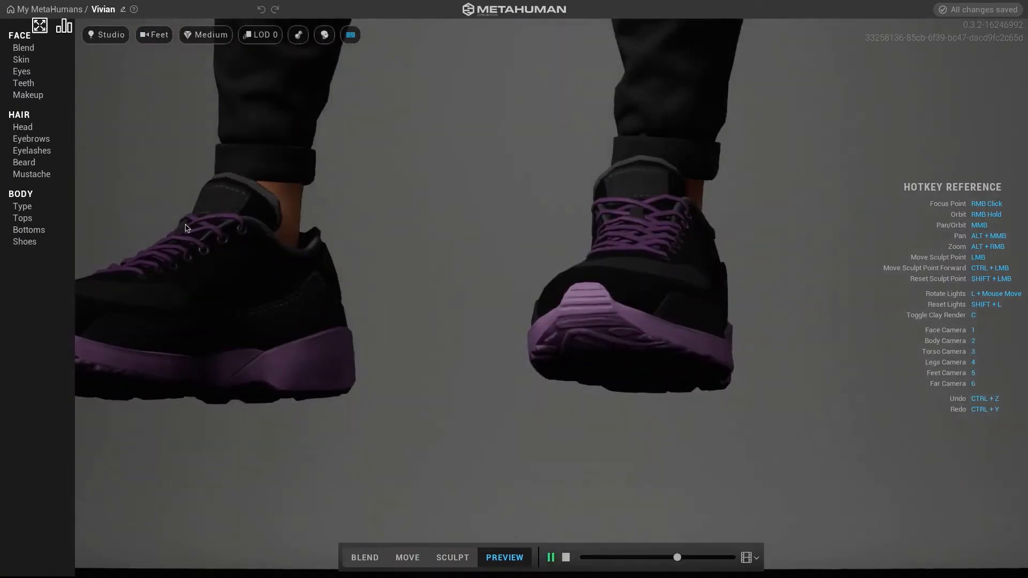
Step: View the whole character with the Far camera preset, and return to the Face camera
click(152, 36)
click(168, 172)
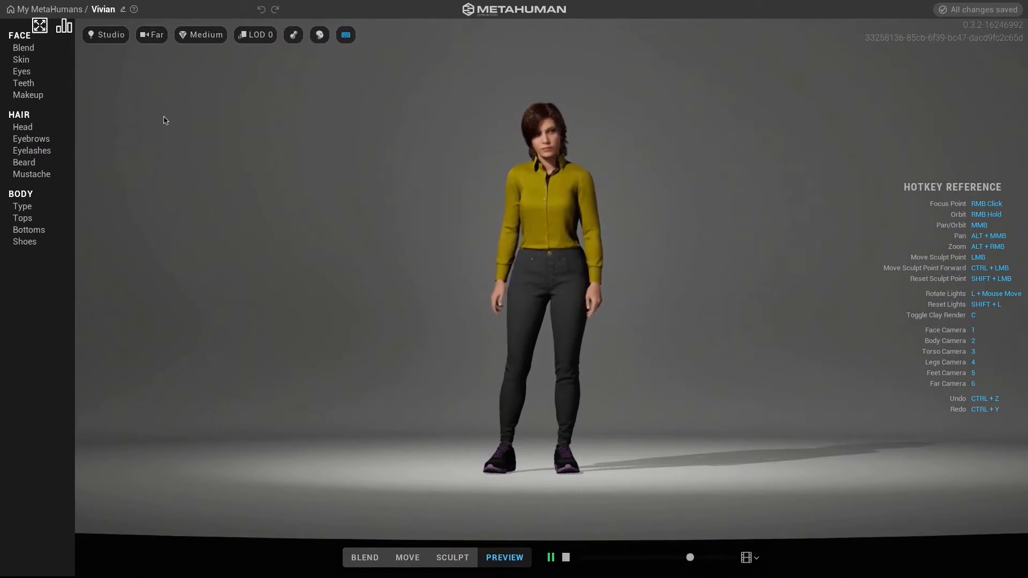
click(157, 35)
click(159, 104)
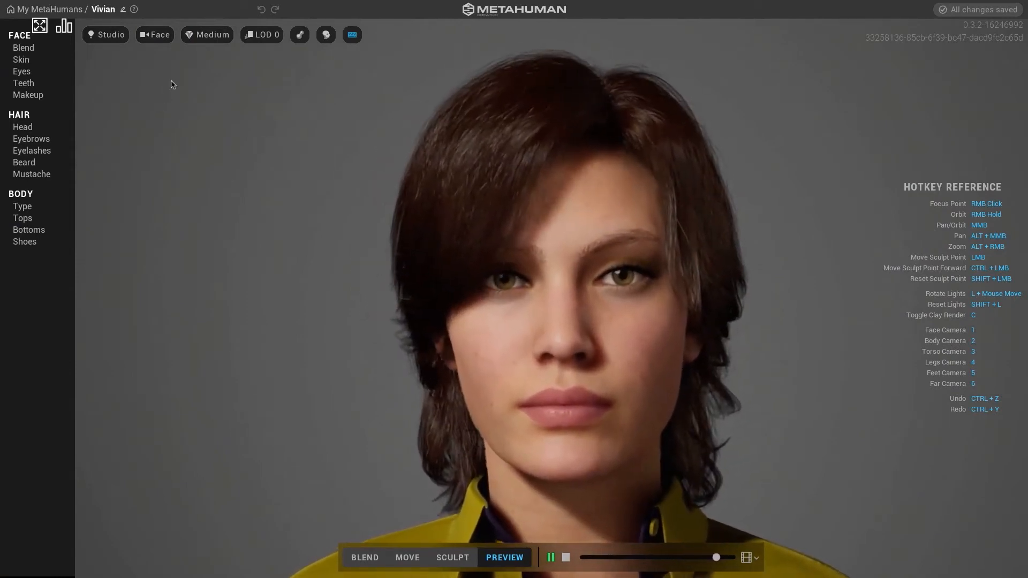
Step: Try the High (Ray Traced) and Epic (Ray Traced) render qualities on the face, and return to Medium
click(199, 35)
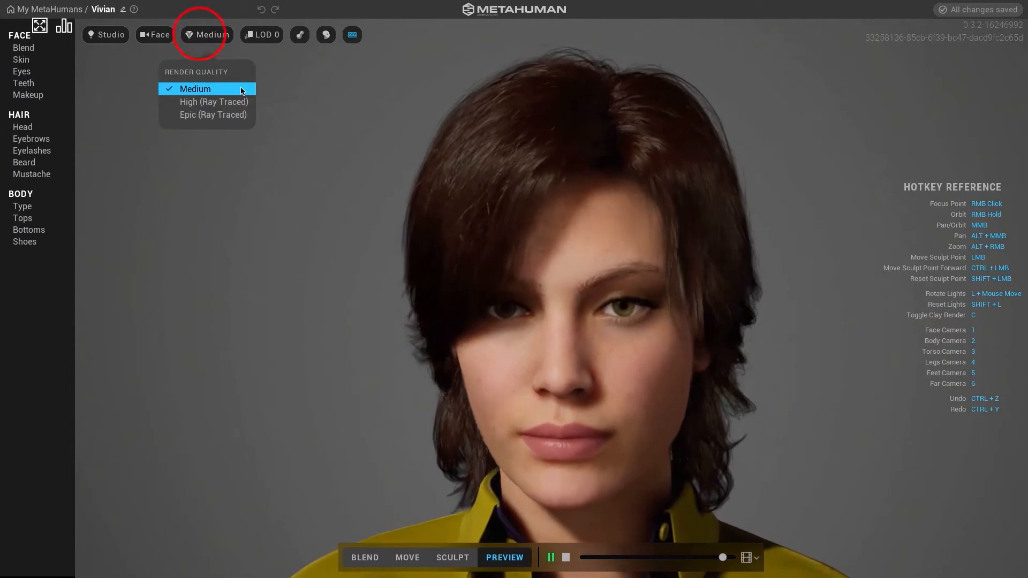
click(214, 102)
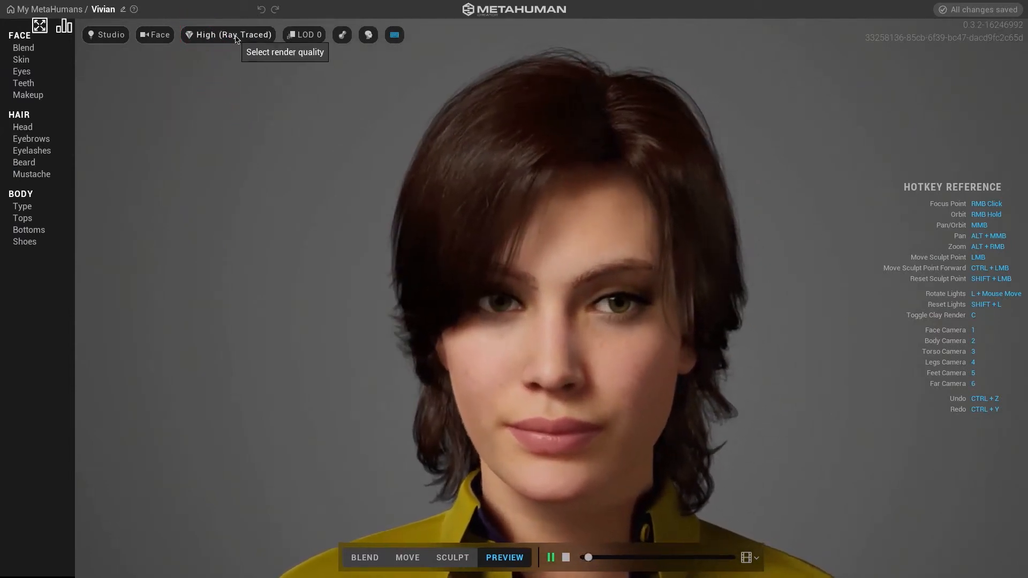
click(235, 37)
click(242, 116)
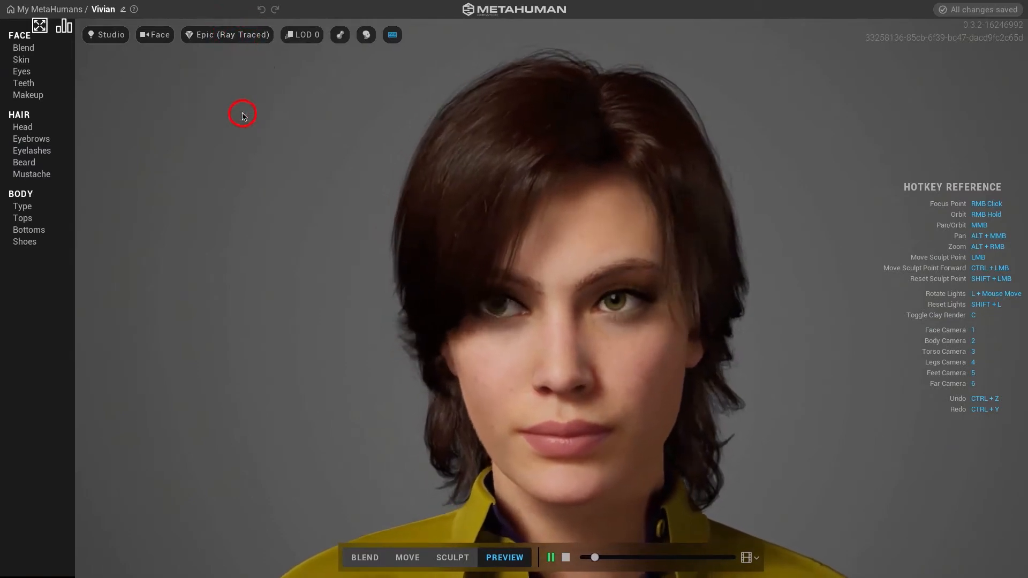
click(237, 42)
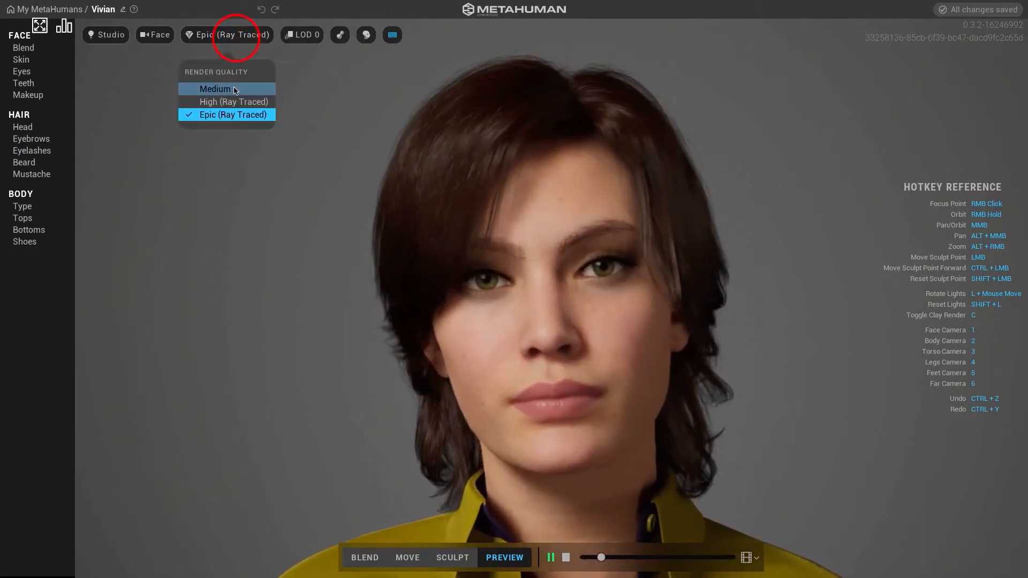
click(235, 89)
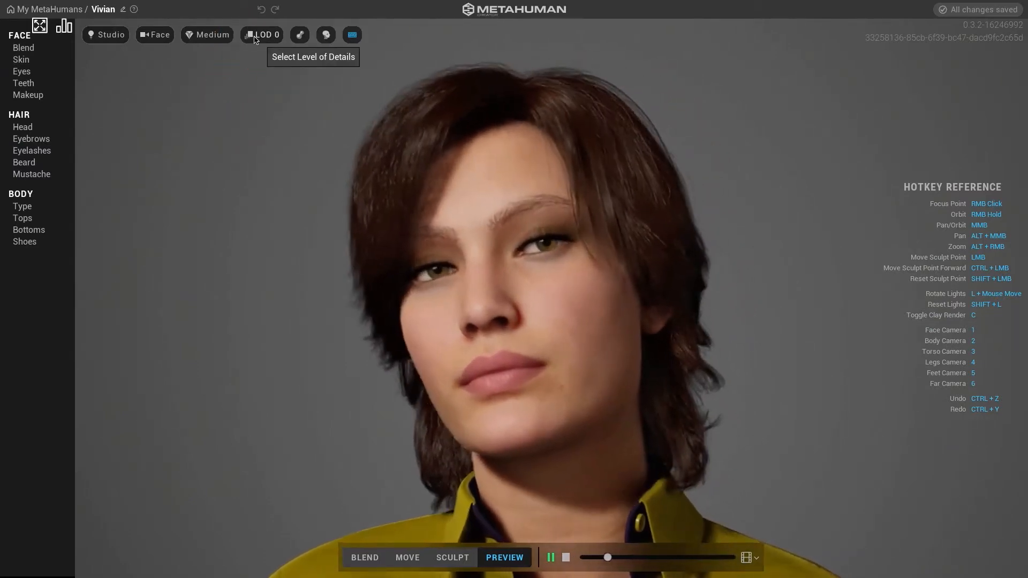
Step: Preview the character at descending level-of-detail numbers: LOD 7, LOD 6, LOD 5 and LOD 4
click(256, 37)
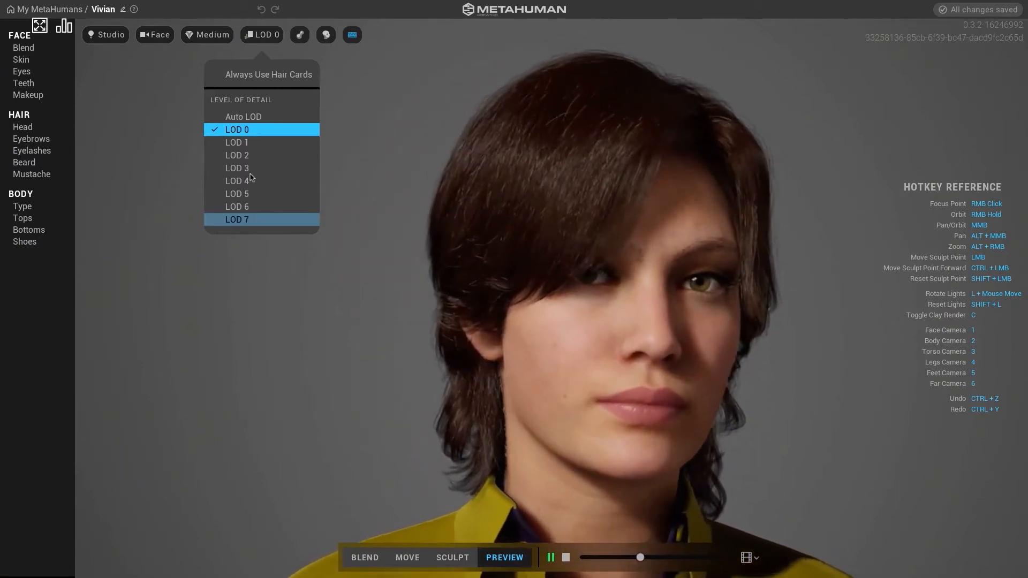
click(266, 219)
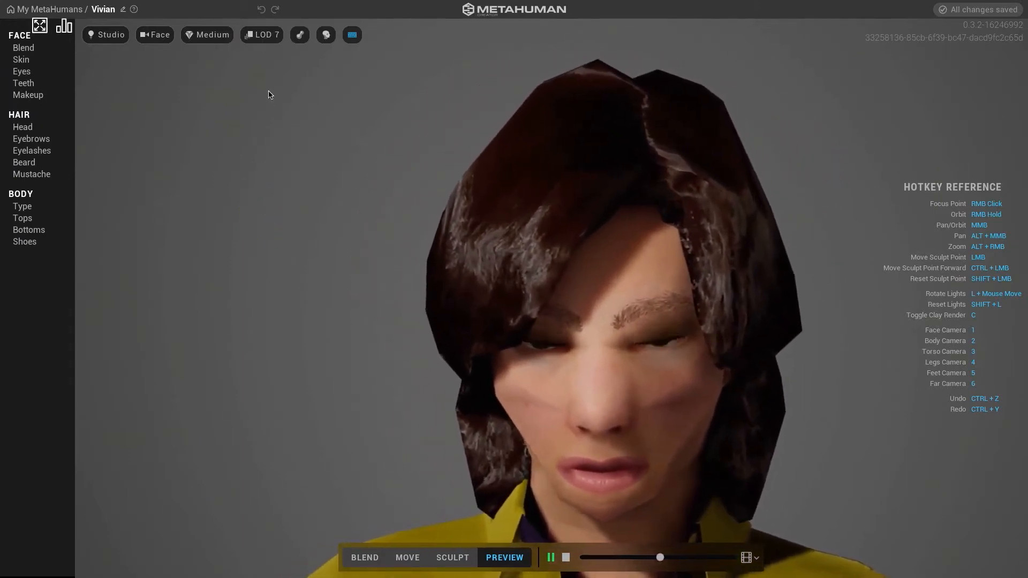
click(252, 37)
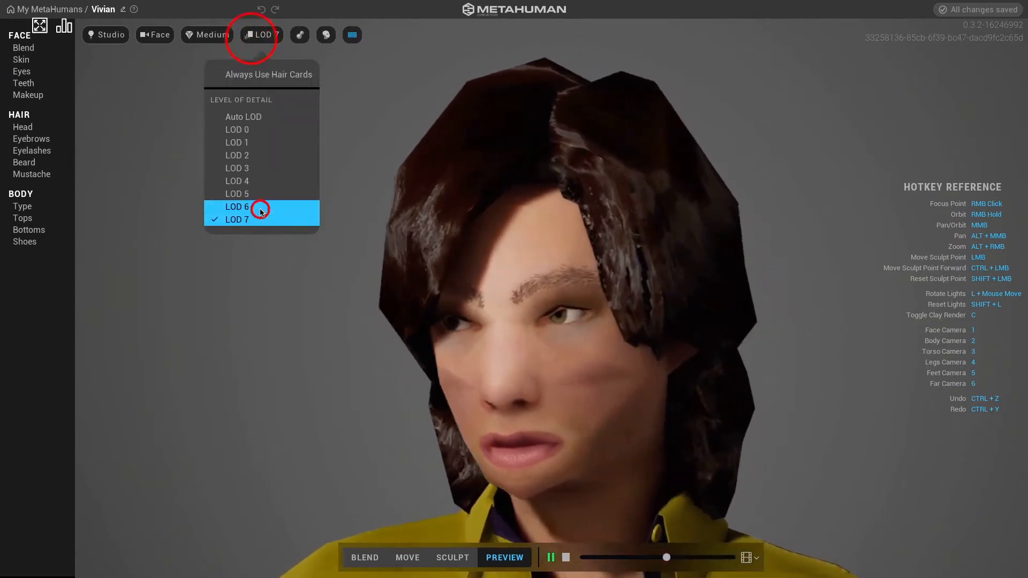
click(261, 211)
click(255, 38)
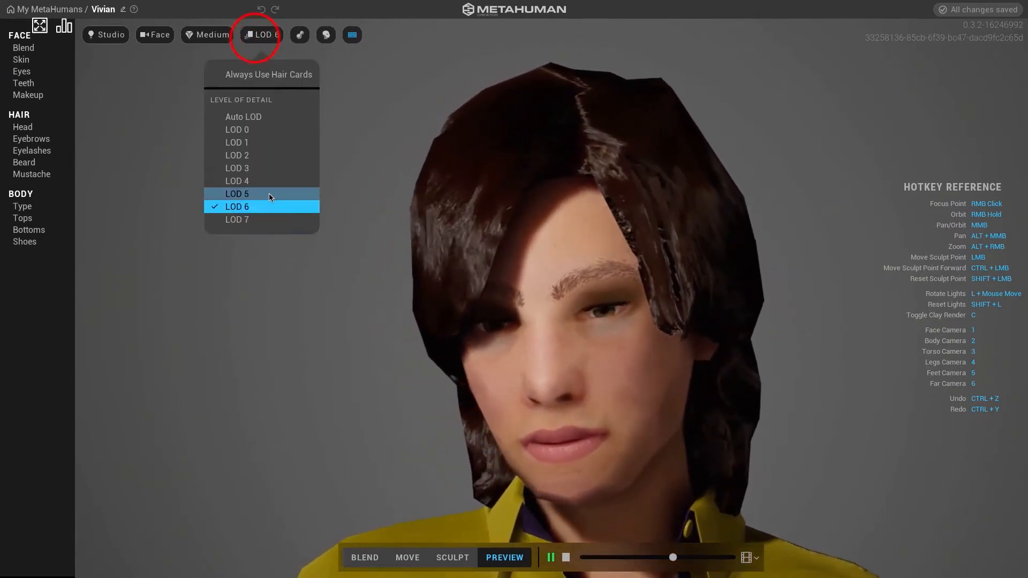
click(269, 195)
click(264, 37)
click(268, 183)
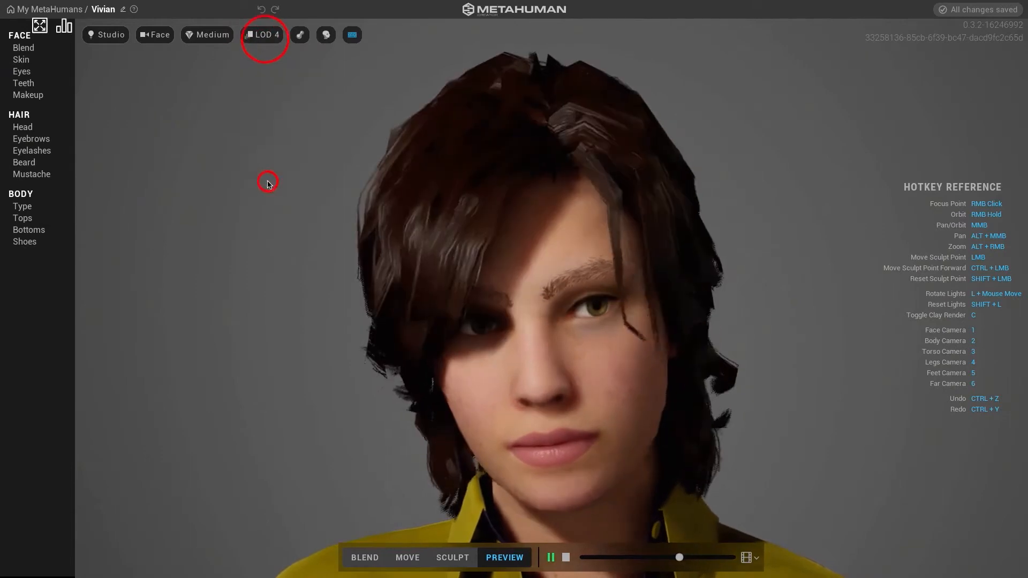
Step: Preview the character at levels of detail LOD 3, LOD 2 and LOD 1, and finish on LOD 0
click(255, 36)
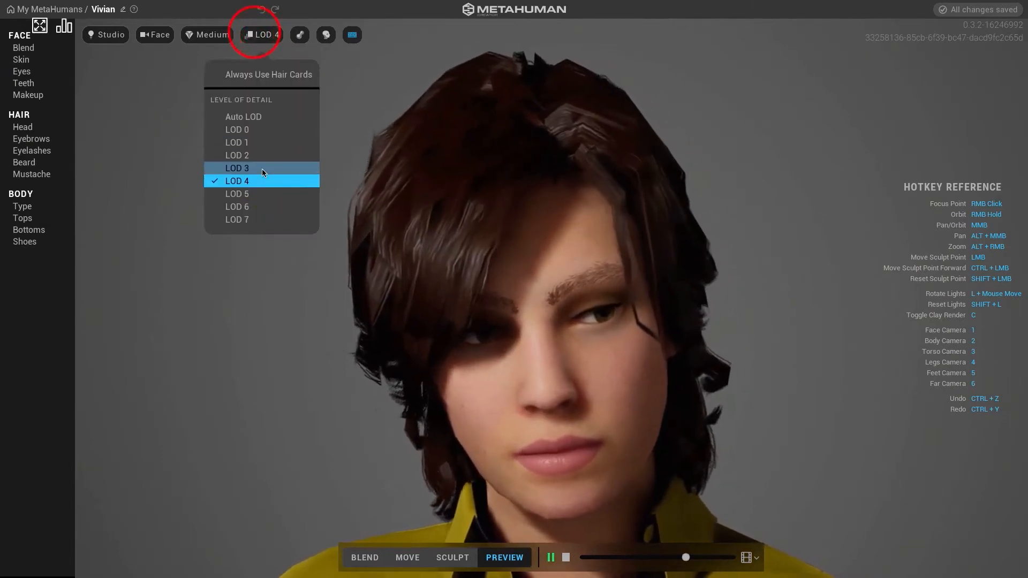
click(261, 168)
click(268, 35)
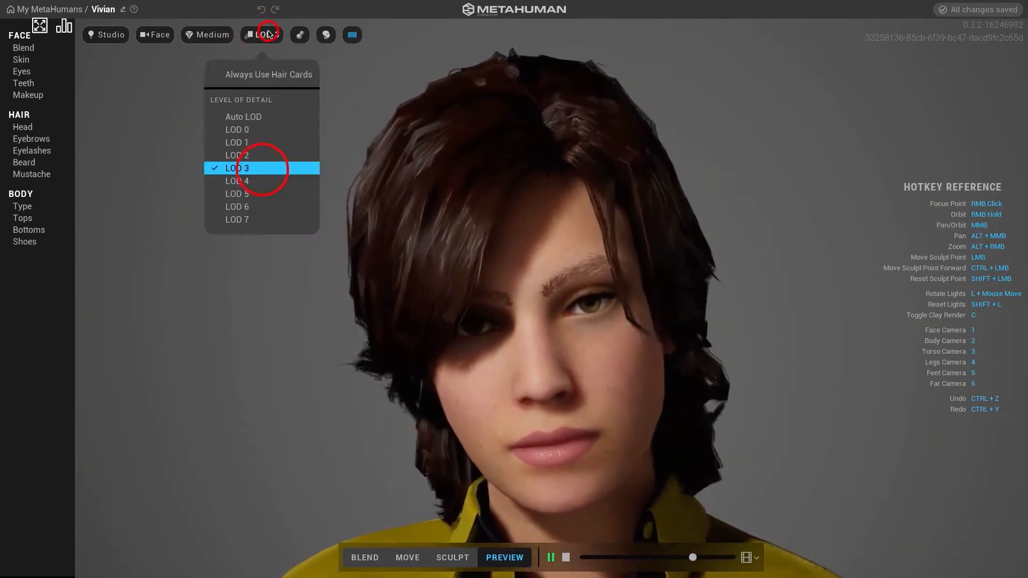
click(265, 156)
click(262, 36)
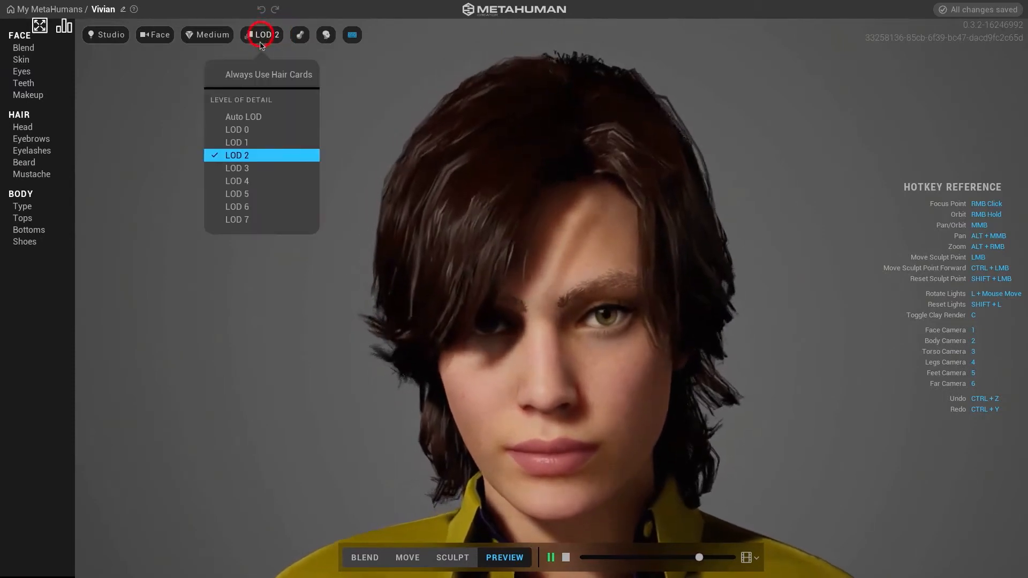
click(255, 143)
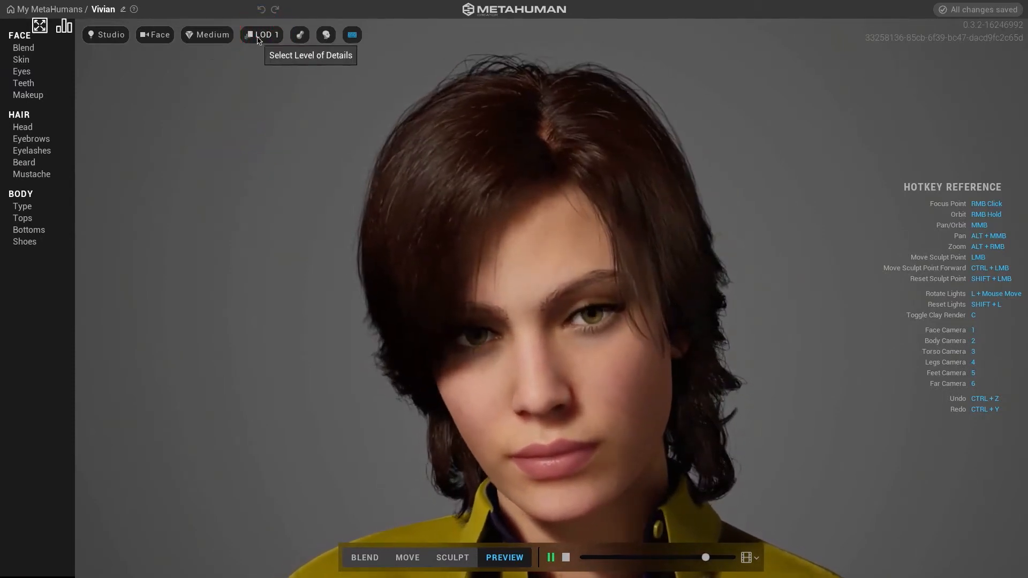
click(257, 38)
click(256, 133)
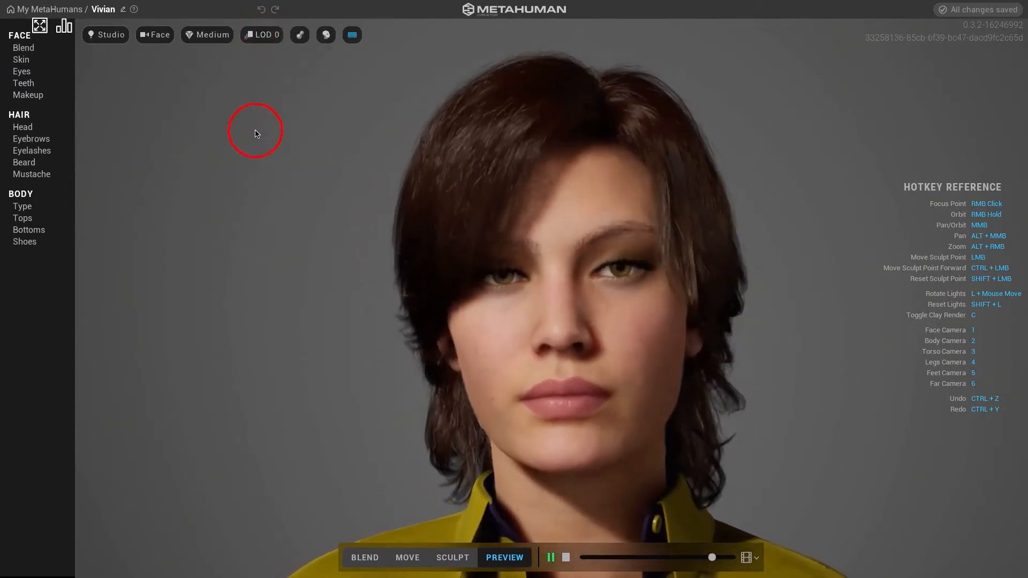
Step: Try the Auto LOD level of detail on the character, and return to LOD 0
click(250, 39)
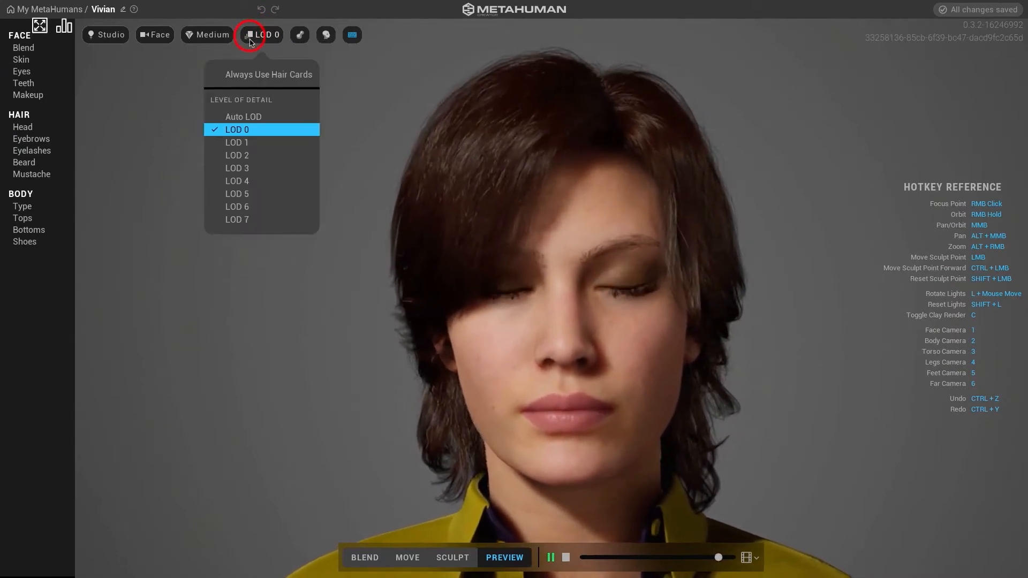
click(259, 116)
click(266, 38)
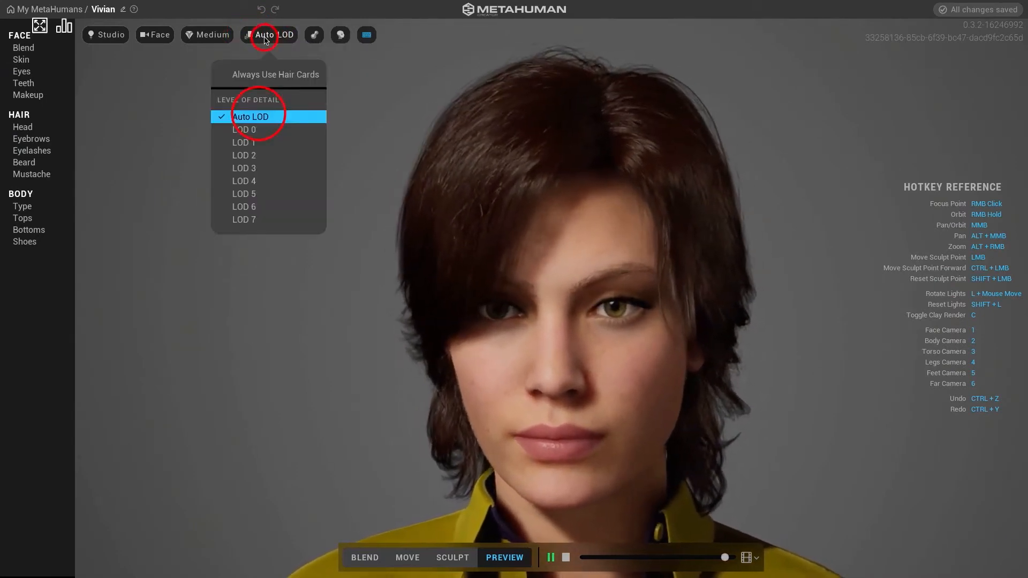
click(266, 34)
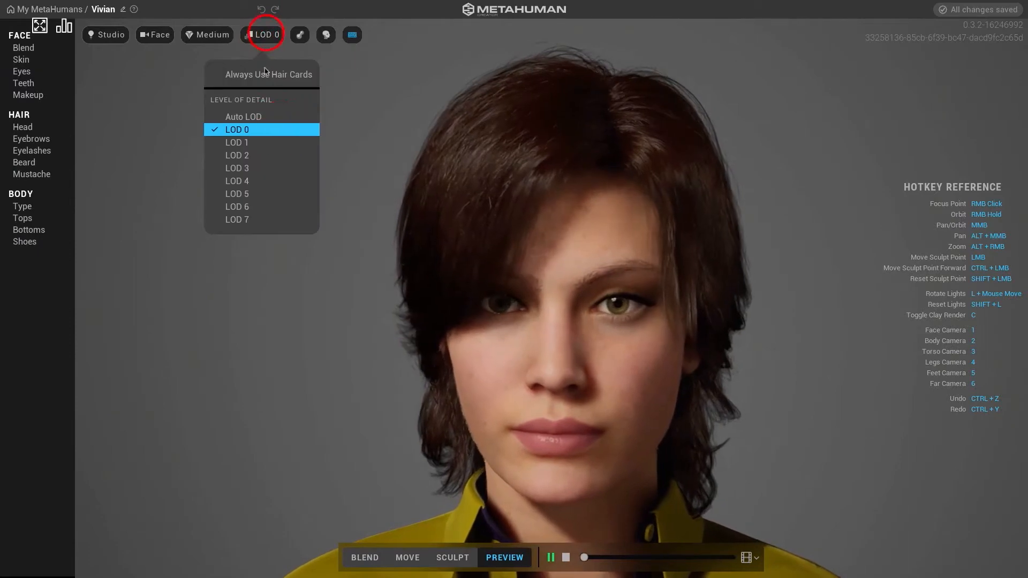
Step: Compare card-based and strand-based hair at LOD 0 with Always Use Hair Cards, leaving the option off
click(266, 76)
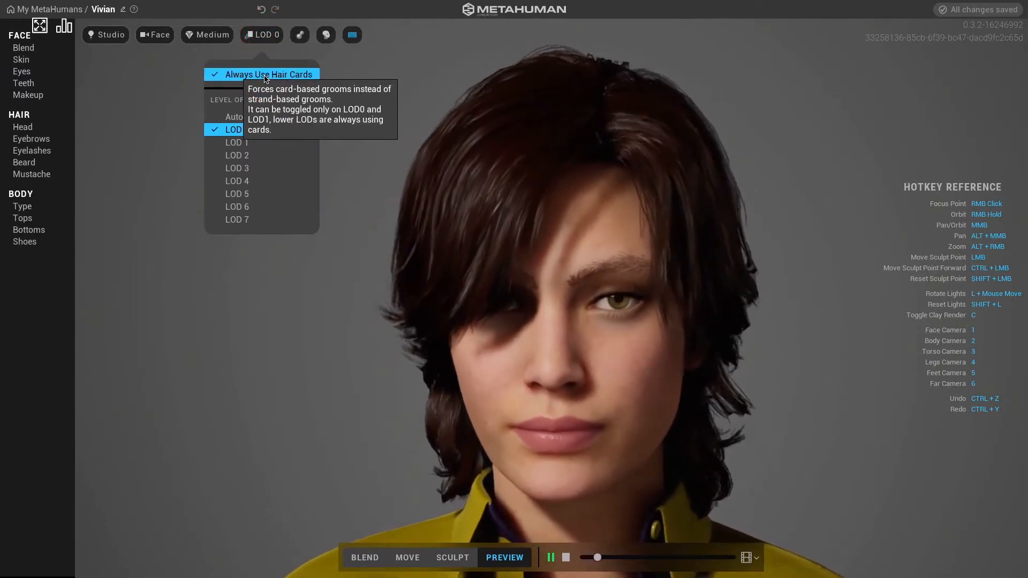
click(239, 76)
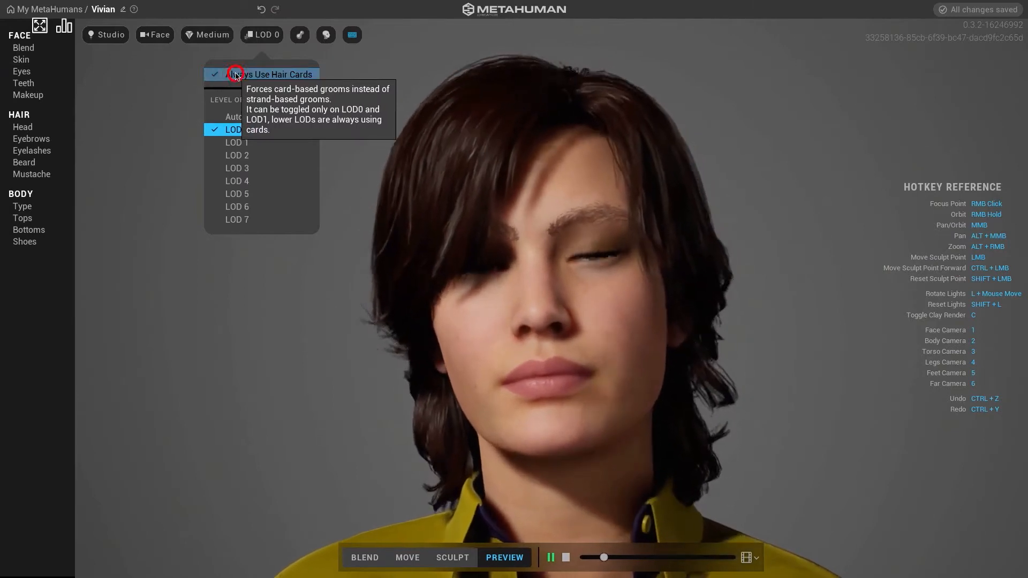
click(255, 76)
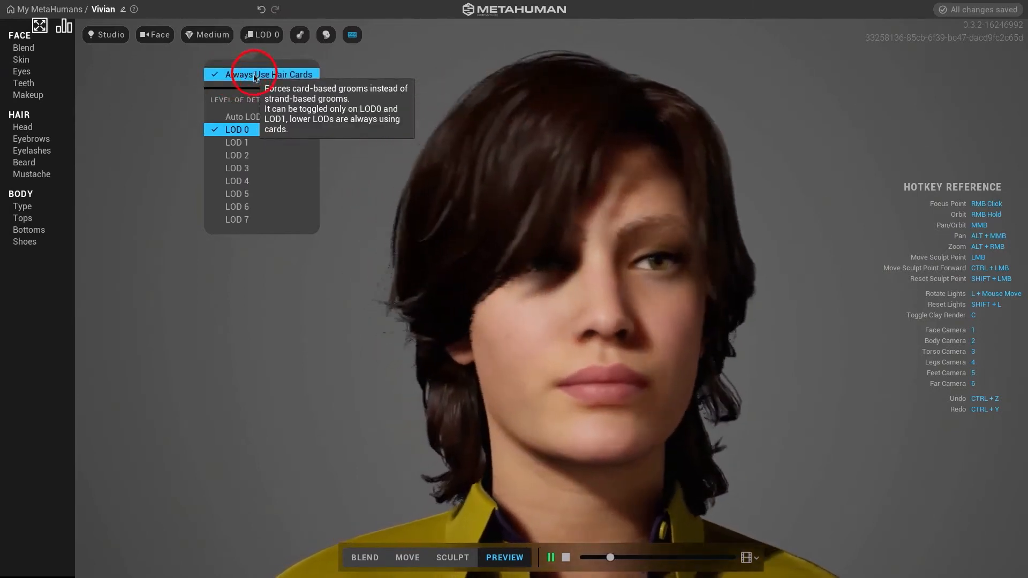
click(255, 76)
click(256, 76)
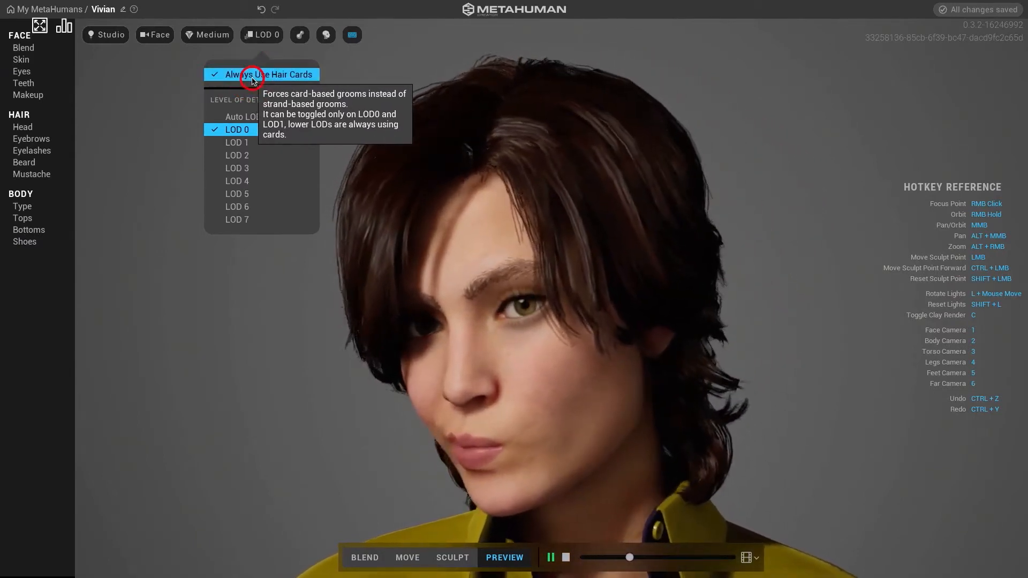
click(217, 78)
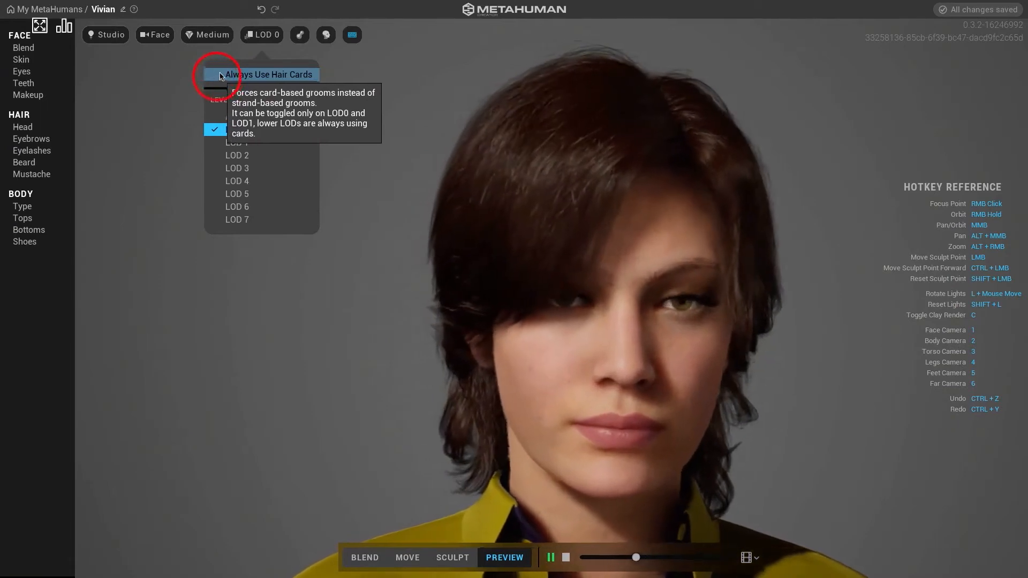
click(256, 35)
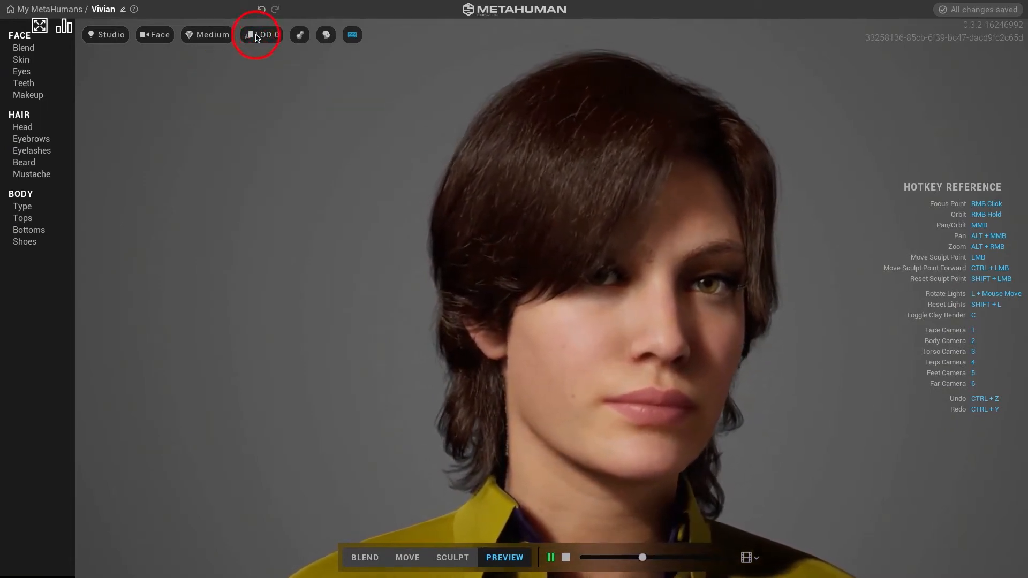
Step: Preview the character in clay render with the Body and Face cameras, and return to the normal material
click(302, 35)
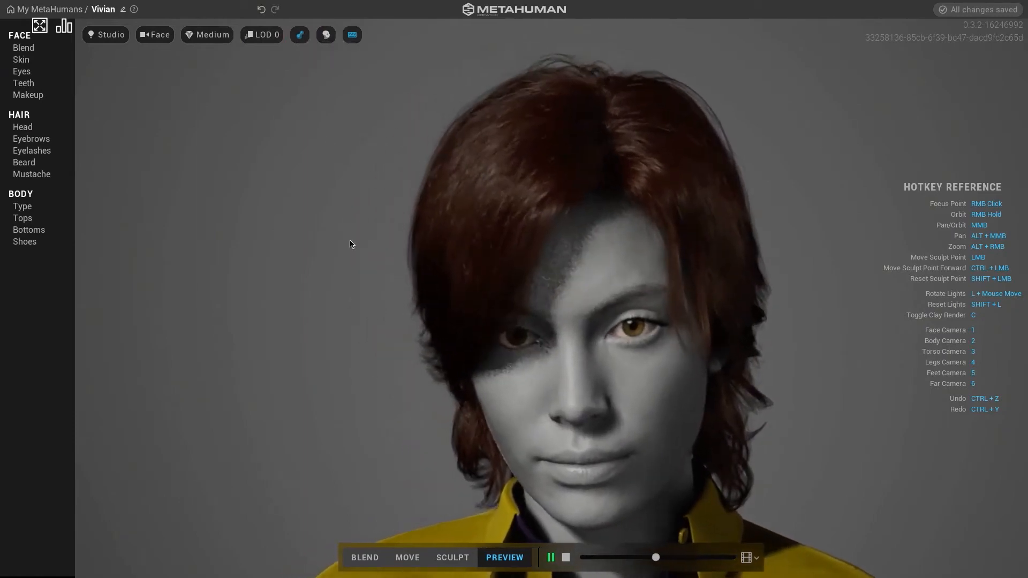
key(2)
key(1)
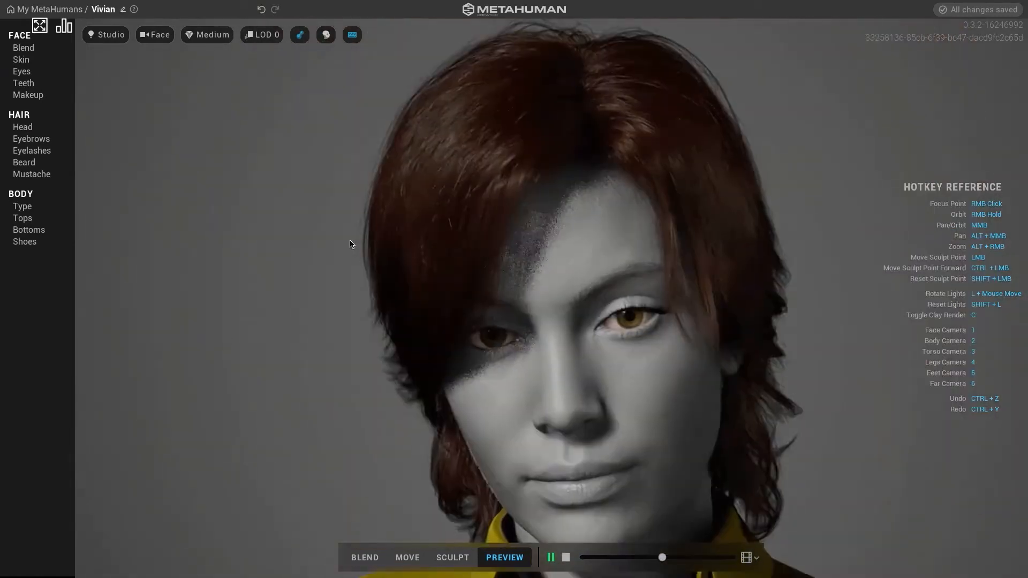
click(301, 36)
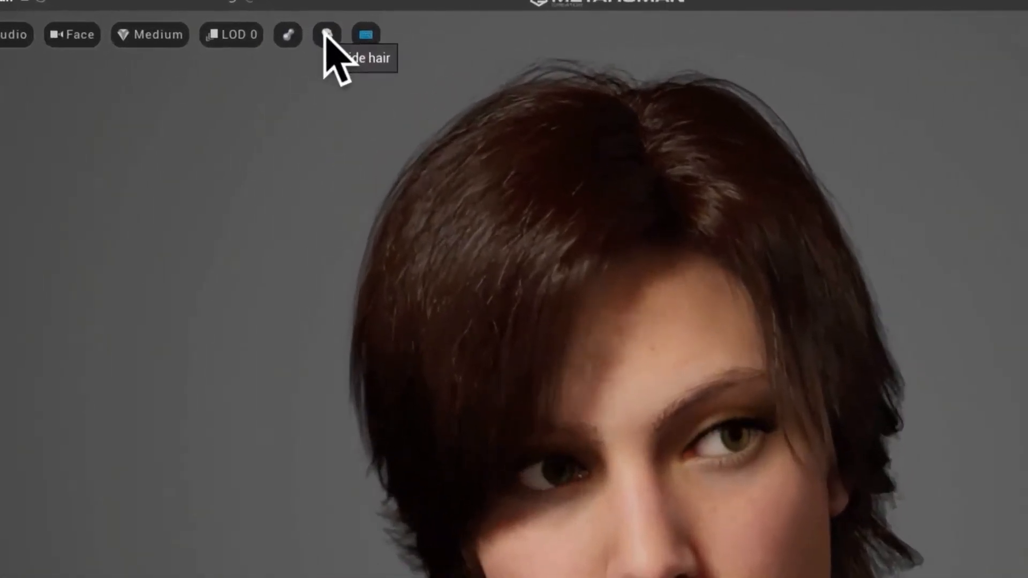
Step: Hide the hair to view the bald head and restore it, and toggle the hotkey reference off and on again
click(327, 34)
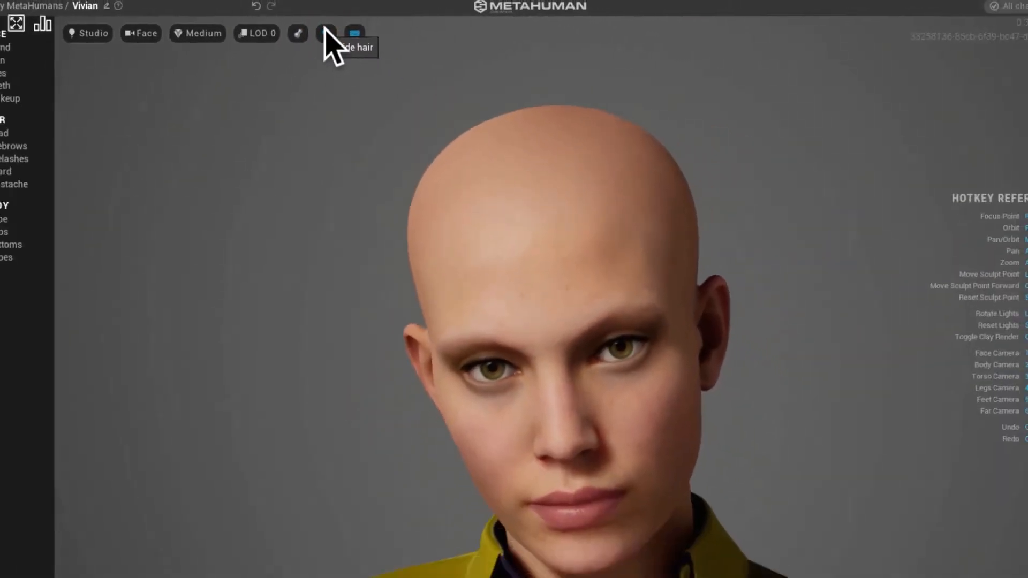
click(324, 36)
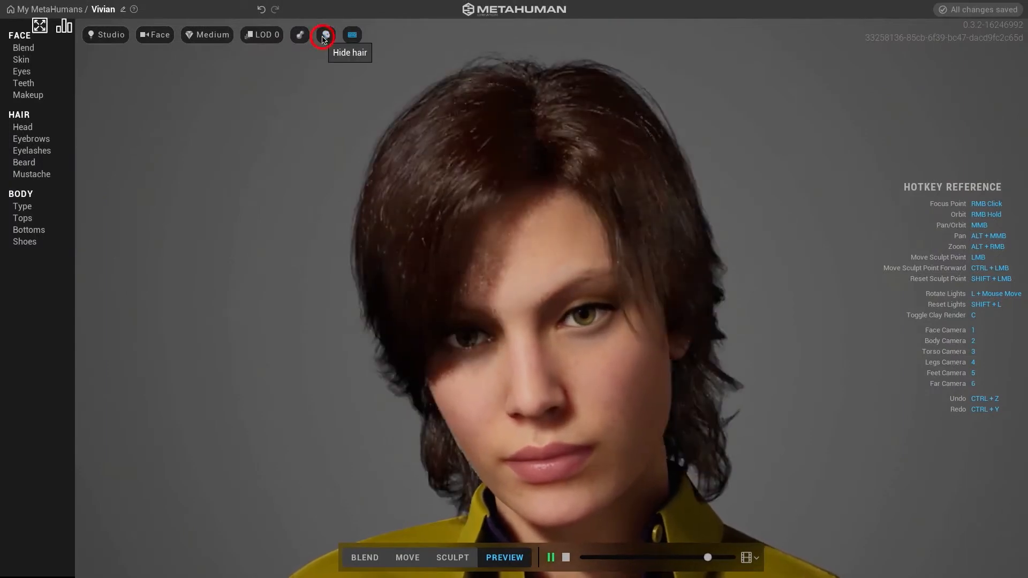
click(351, 38)
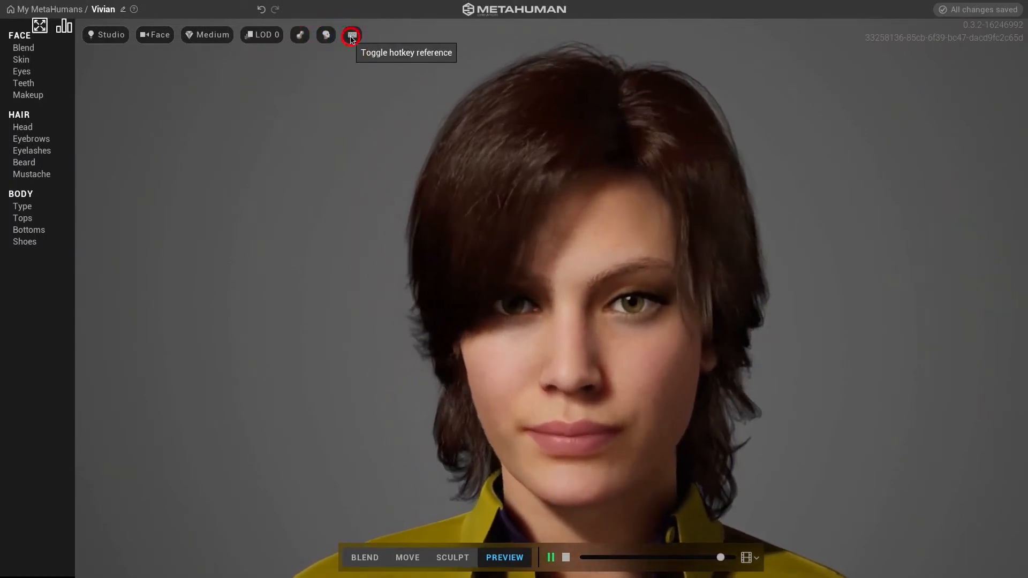
click(351, 36)
click(358, 40)
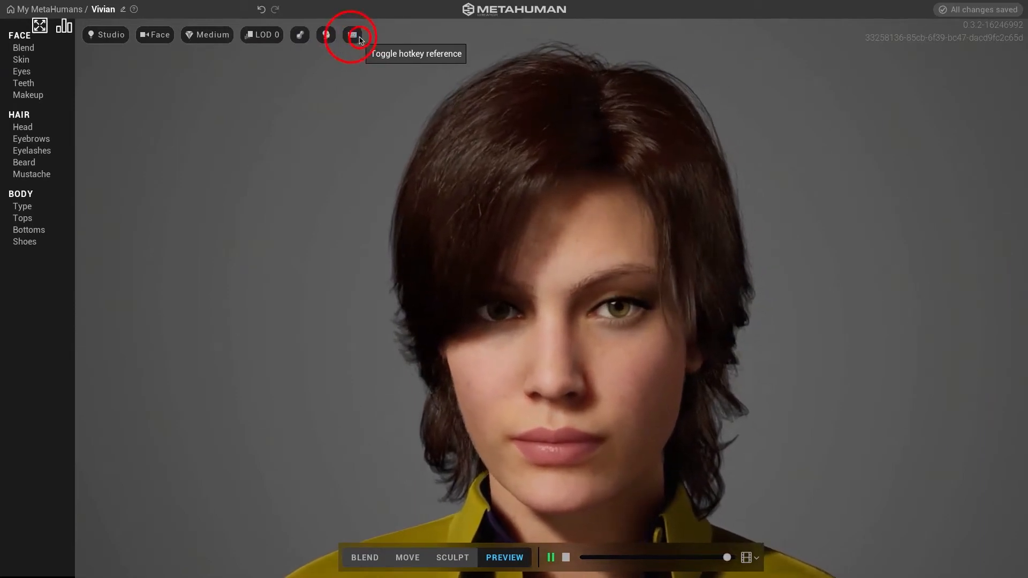
click(357, 38)
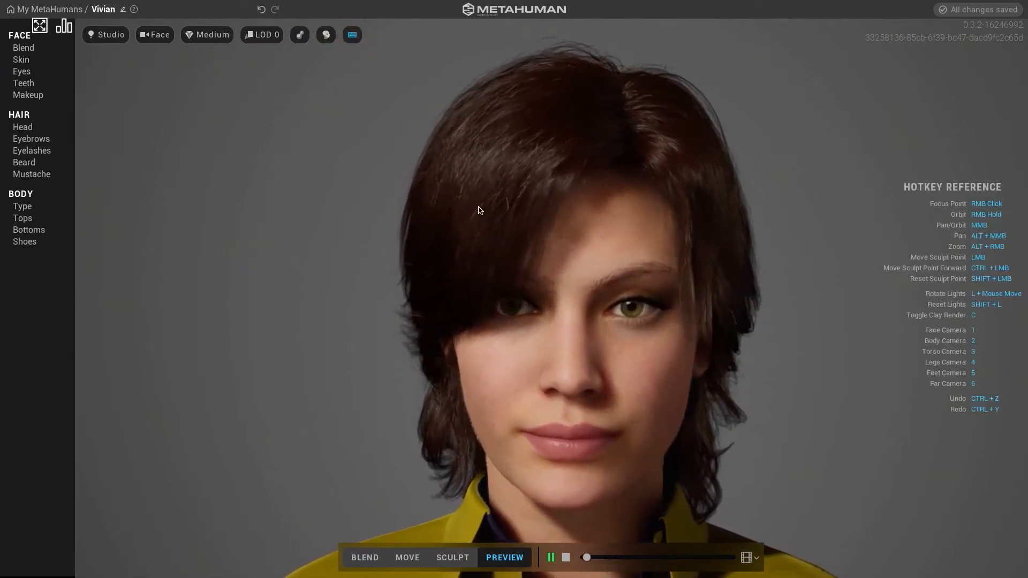
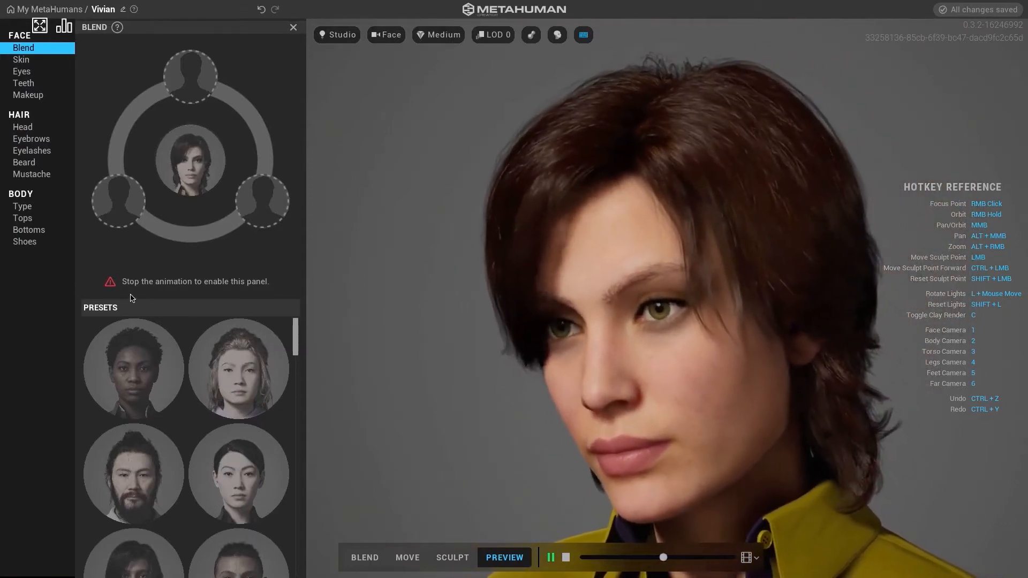
Step: Stop the preview animation to enable the Blend controls, and browse the face presets as far as Malika and Maria
click(565, 557)
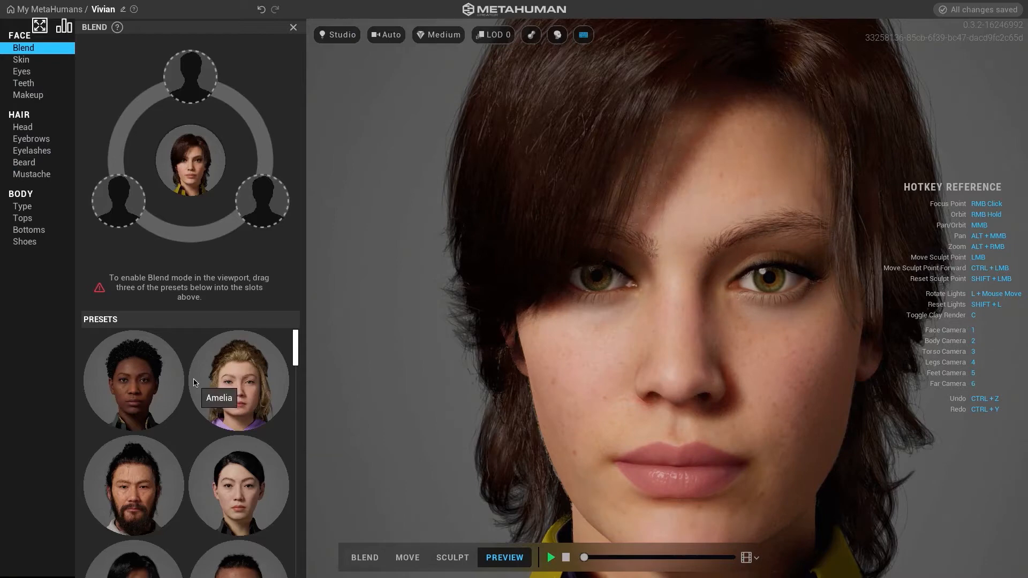
scroll(195, 382, down, 2)
click(296, 359)
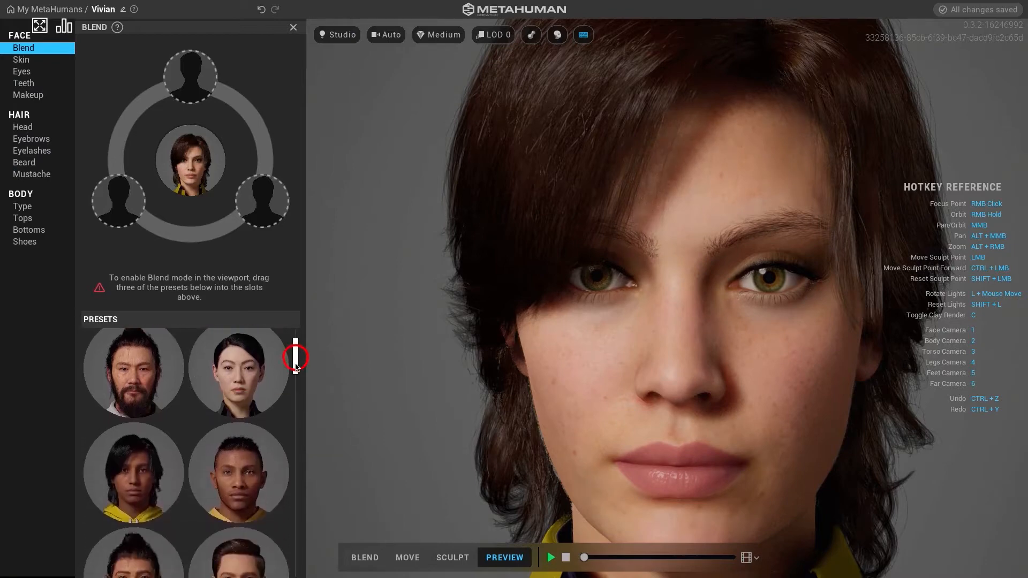
drag(295, 366, 294, 402)
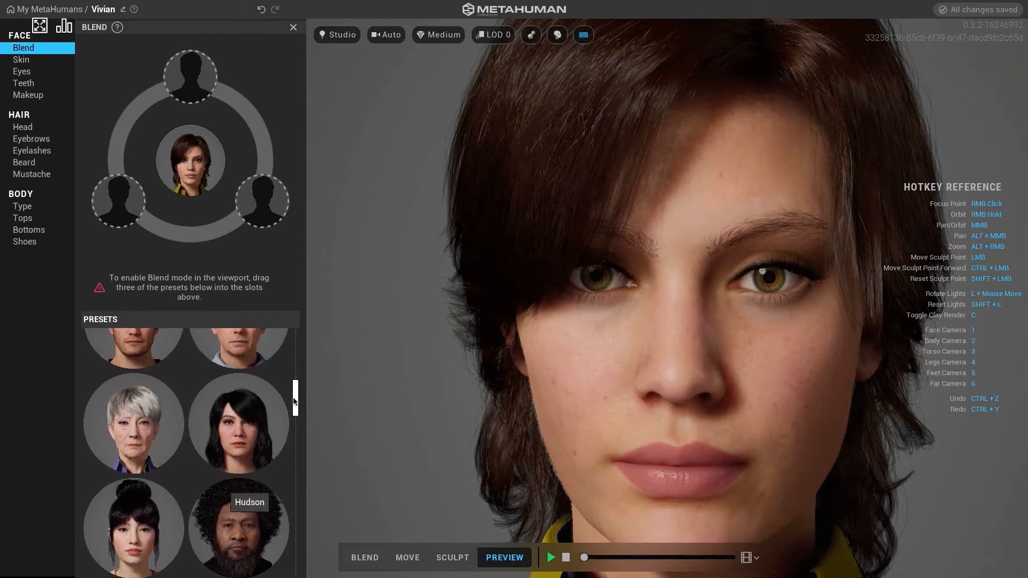
drag(296, 397, 294, 454)
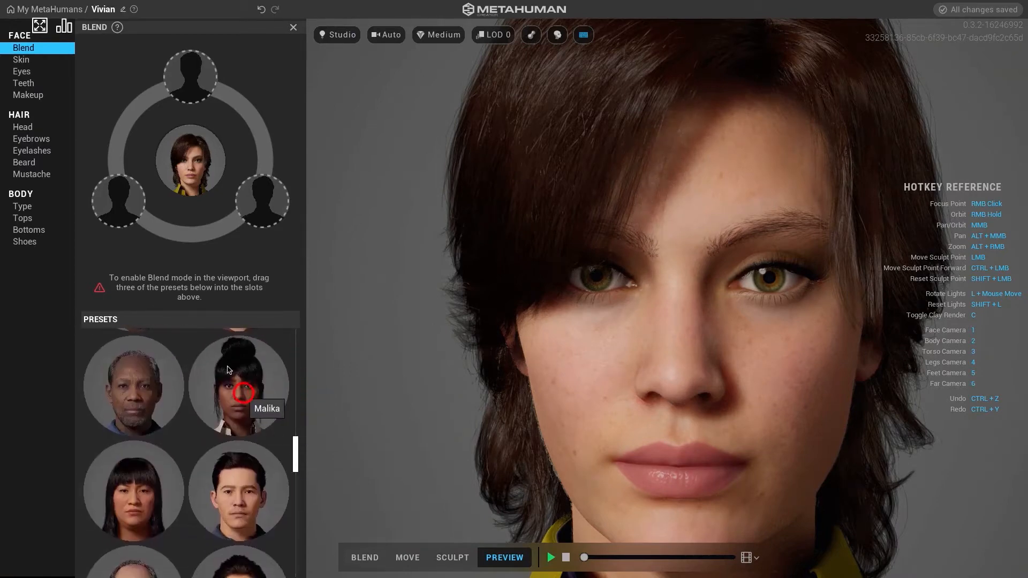
Step: Fill the three blend slots with Malika at lower left, Maria at lower right and the dark-haired man beside Maria at the top
drag(243, 393, 118, 201)
drag(156, 479, 262, 202)
drag(247, 506, 191, 76)
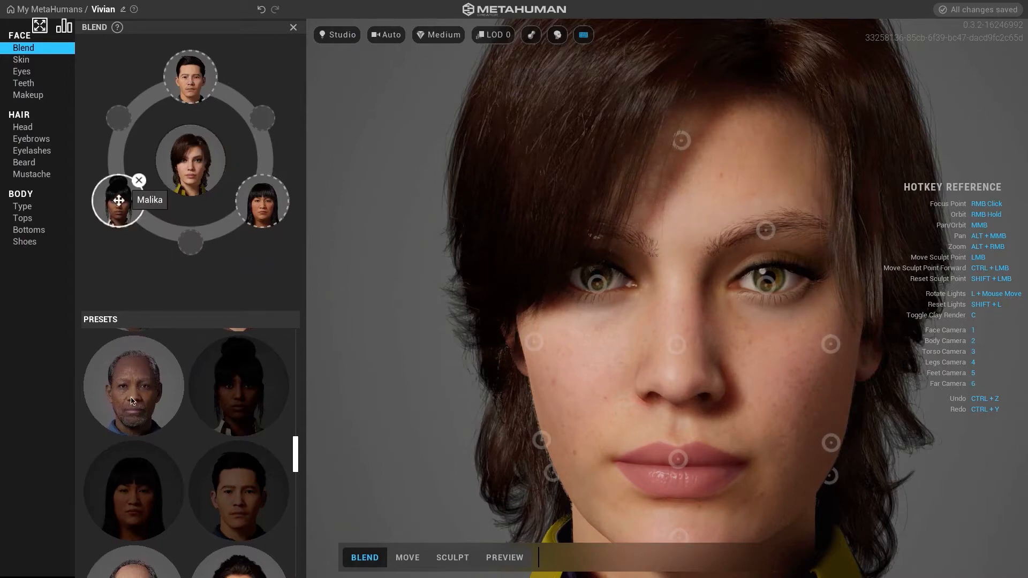
Step: Try the grey-haired man as a fourth blend preset and take him out, and remove Maria and put her back in her slot
drag(133, 390, 123, 122)
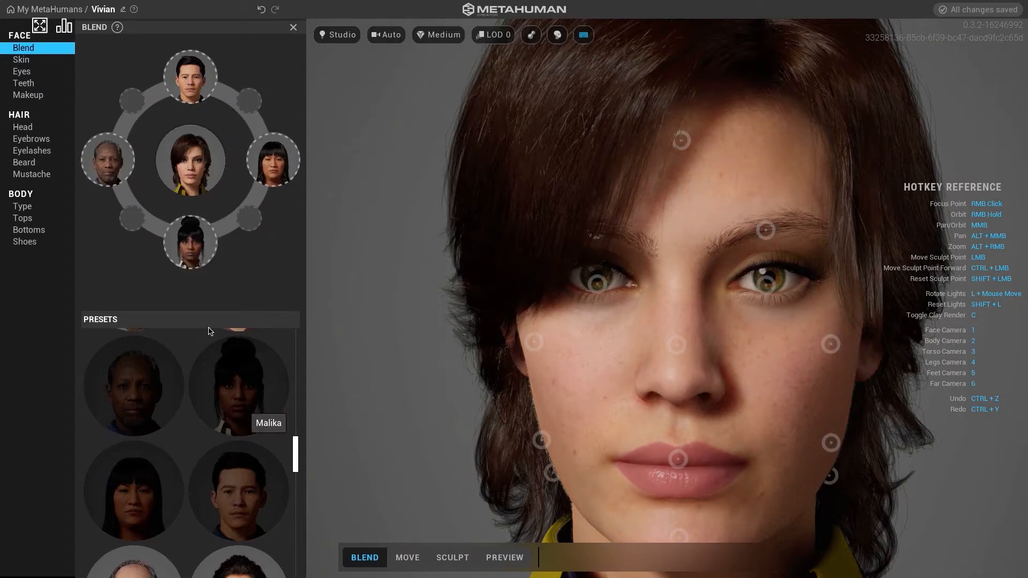
click(127, 140)
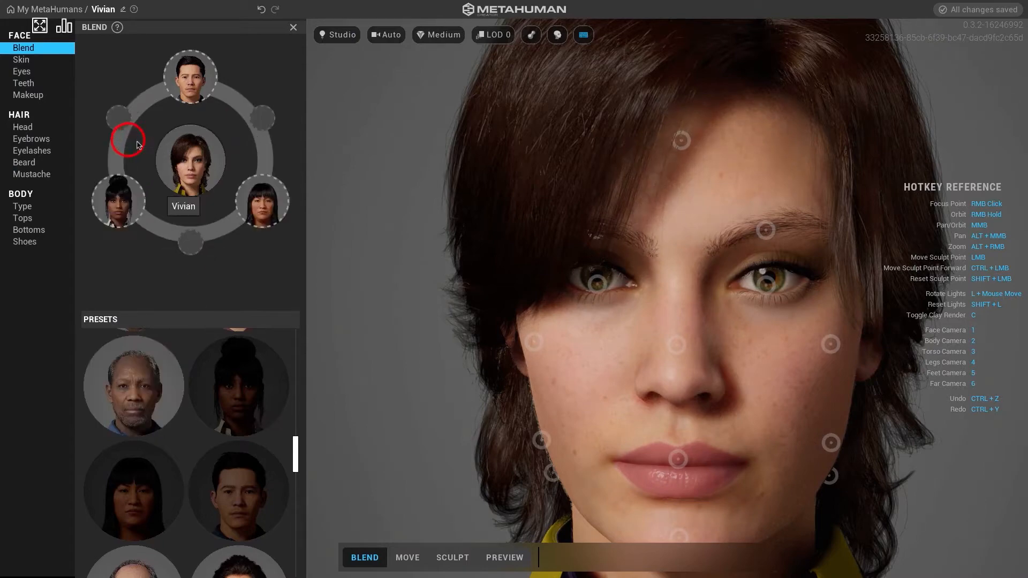
click(283, 180)
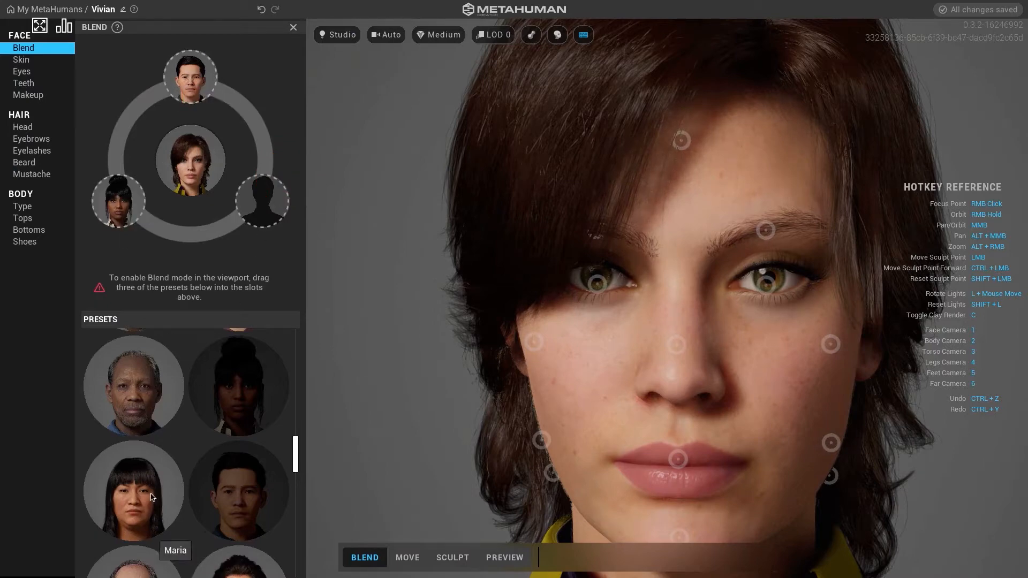
drag(152, 496, 256, 199)
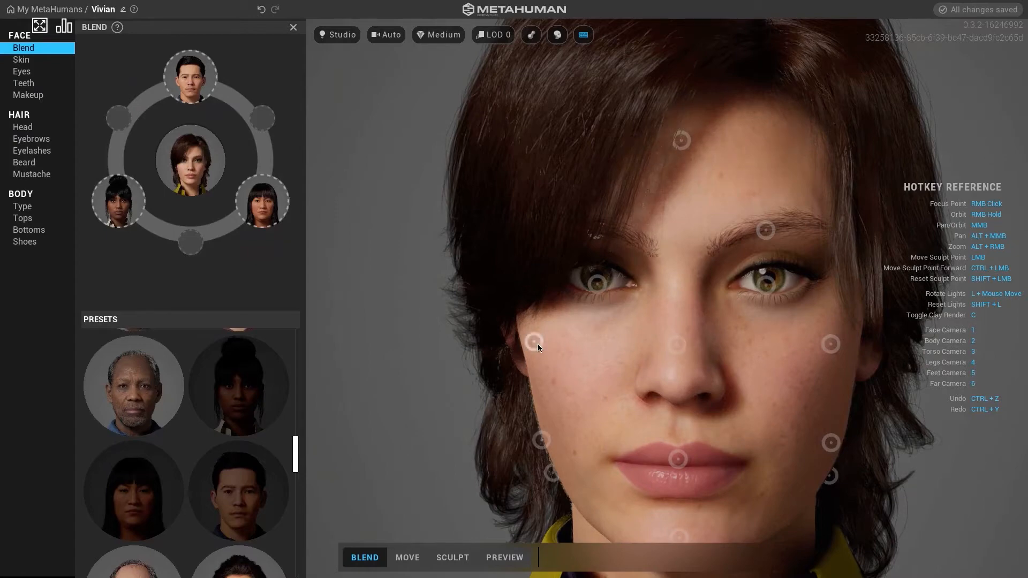
Step: Try blending the cheek beneath the fringe toward Malika and toward the Malika-Myles side, and return it to its starting blend
mouse_move(537, 345)
mouse_down()
mouse_move(562, 308)
mouse_move(517, 356)
mouse_move(624, 253)
mouse_move(485, 386)
mouse_move(626, 249)
mouse_move(498, 391)
mouse_move(633, 241)
mouse_move(533, 341)
mouse_move(611, 257)
mouse_move(539, 351)
mouse_move(413, 440)
mouse_up()
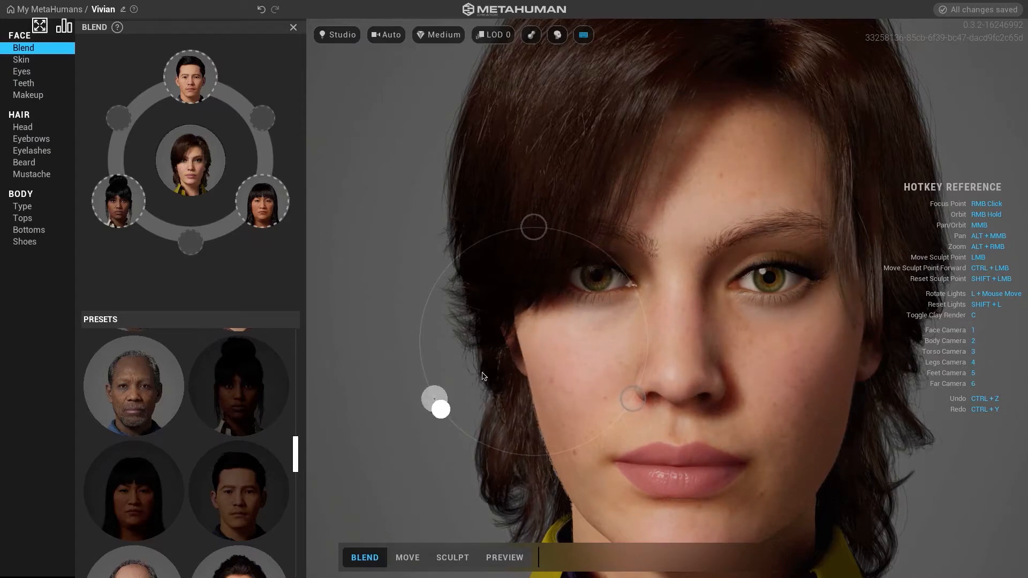
drag(483, 376, 438, 418)
mouse_move(490, 381)
mouse_down()
mouse_move(532, 339)
mouse_move(532, 225)
mouse_move(532, 338)
mouse_move(632, 398)
mouse_move(530, 340)
mouse_move(432, 397)
mouse_move(499, 451)
mouse_move(526, 456)
mouse_move(525, 330)
mouse_move(434, 398)
mouse_move(524, 359)
mouse_move(533, 230)
mouse_move(537, 343)
mouse_move(629, 399)
mouse_move(537, 341)
mouse_move(539, 470)
mouse_move(535, 377)
mouse_move(430, 253)
mouse_up()
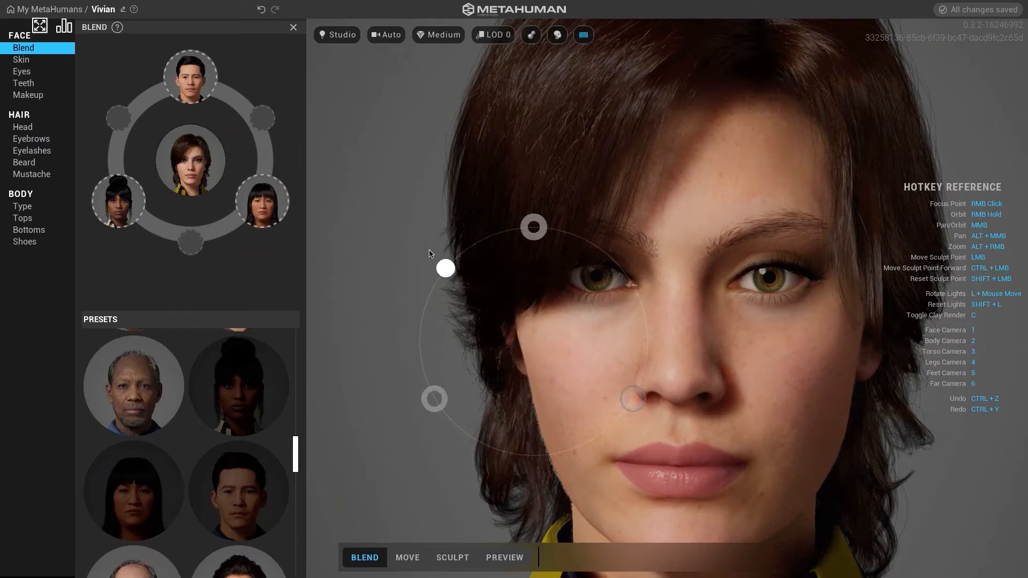
drag(507, 327, 533, 347)
Step: Blend the nose fully toward Myles, the preset in the upper slot of the blend circle
mouse_move(676, 345)
mouse_down()
mouse_move(681, 235)
mouse_move(673, 364)
mouse_move(677, 348)
mouse_up()
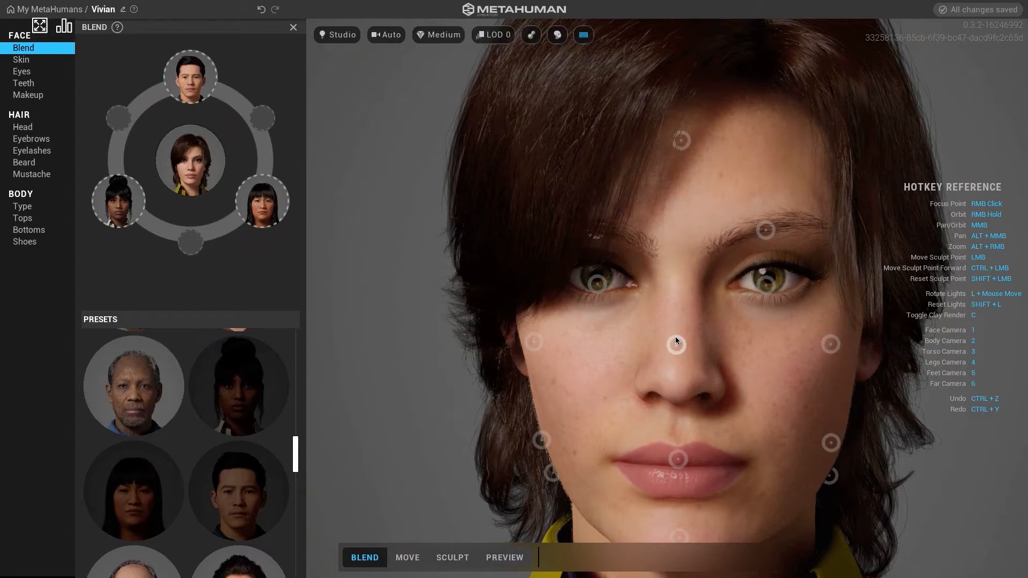
click(675, 337)
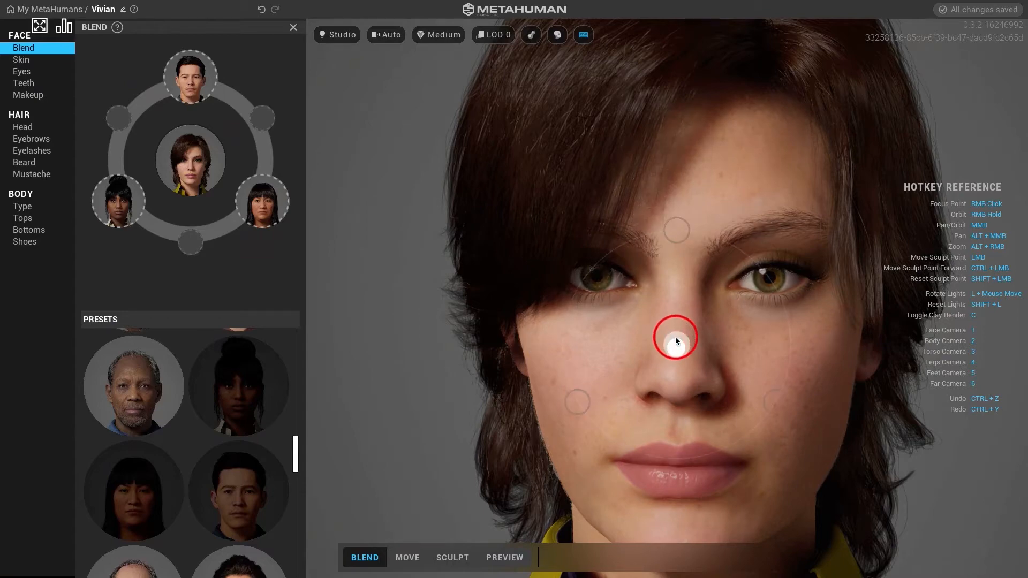
drag(676, 340, 677, 229)
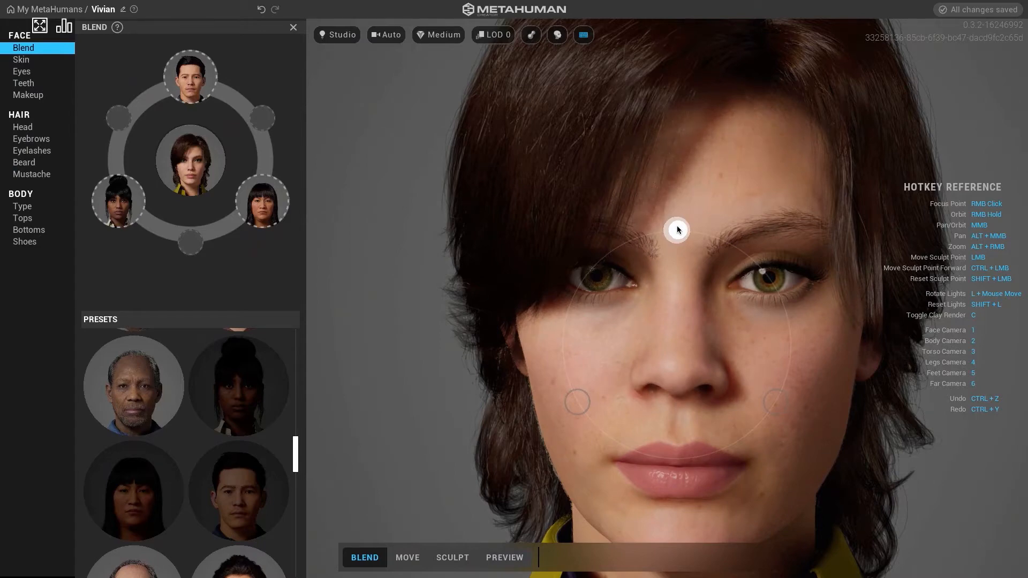
drag(677, 227, 677, 227)
mouse_move(194, 83)
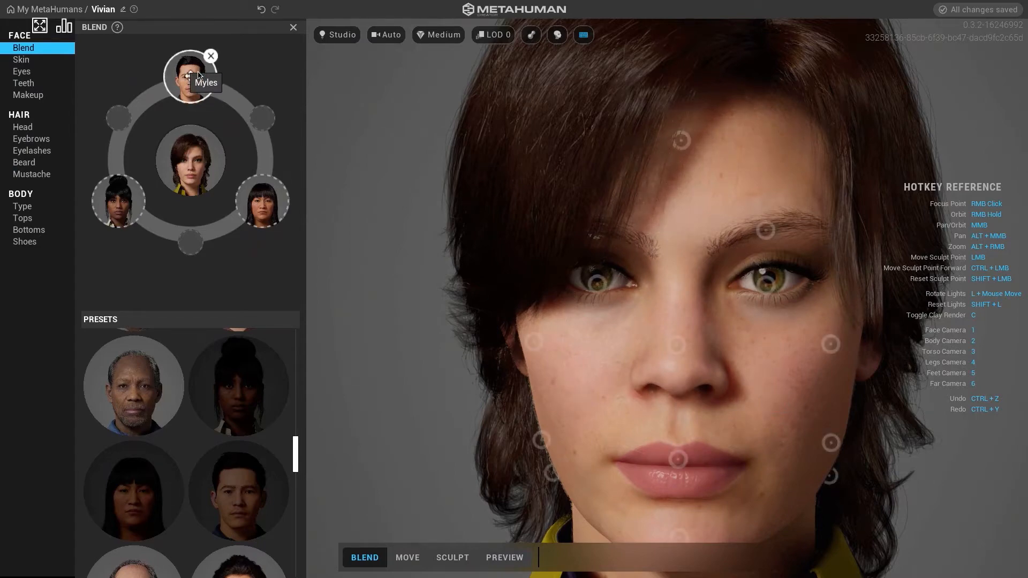
Step: Blend the nose away from Myles, fully toward Malika, and fully toward Maria to compare the shapes
mouse_move(674, 343)
mouse_down()
mouse_move(673, 423)
mouse_move(668, 390)
mouse_move(680, 423)
mouse_up()
drag(677, 342, 576, 401)
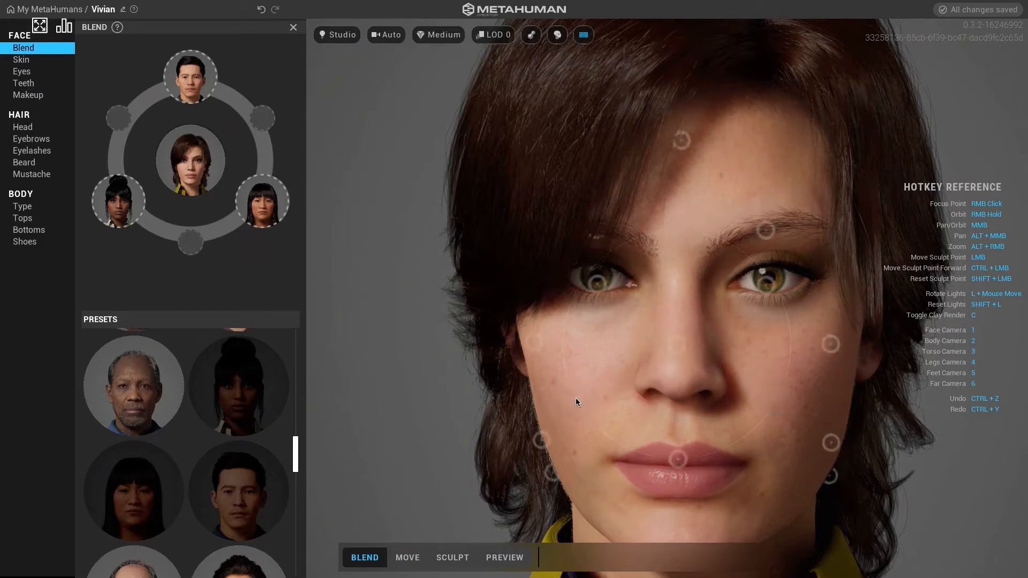
mouse_move(679, 343)
mouse_down()
mouse_move(802, 278)
mouse_move(675, 344)
mouse_move(774, 402)
mouse_up()
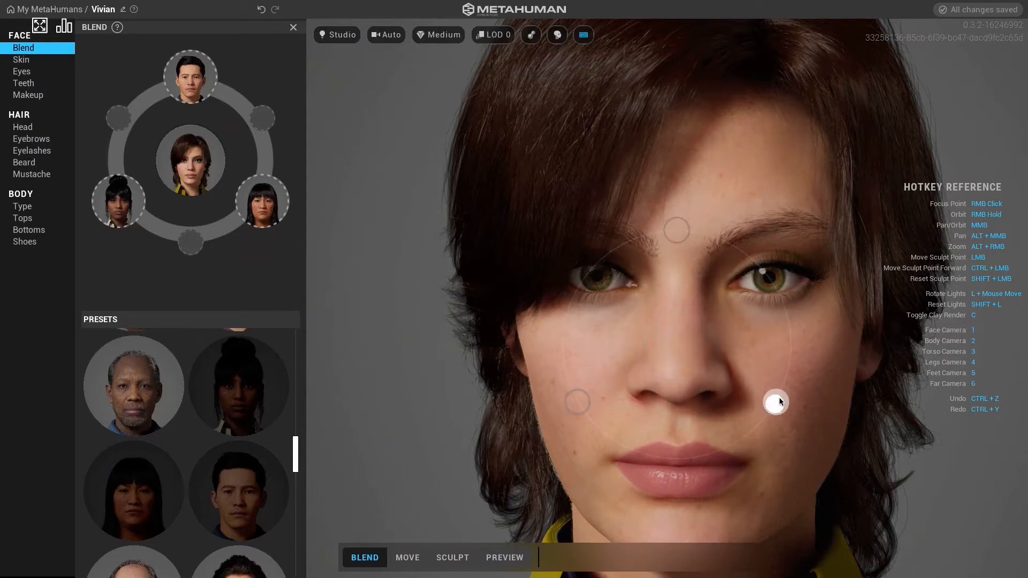
Step: Blend the nose midway between Malika and Maria, and pull it back toward Myles
mouse_move(676, 345)
mouse_down()
mouse_move(776, 401)
mouse_move(688, 339)
mouse_move(657, 347)
mouse_move(672, 346)
mouse_move(669, 444)
mouse_up()
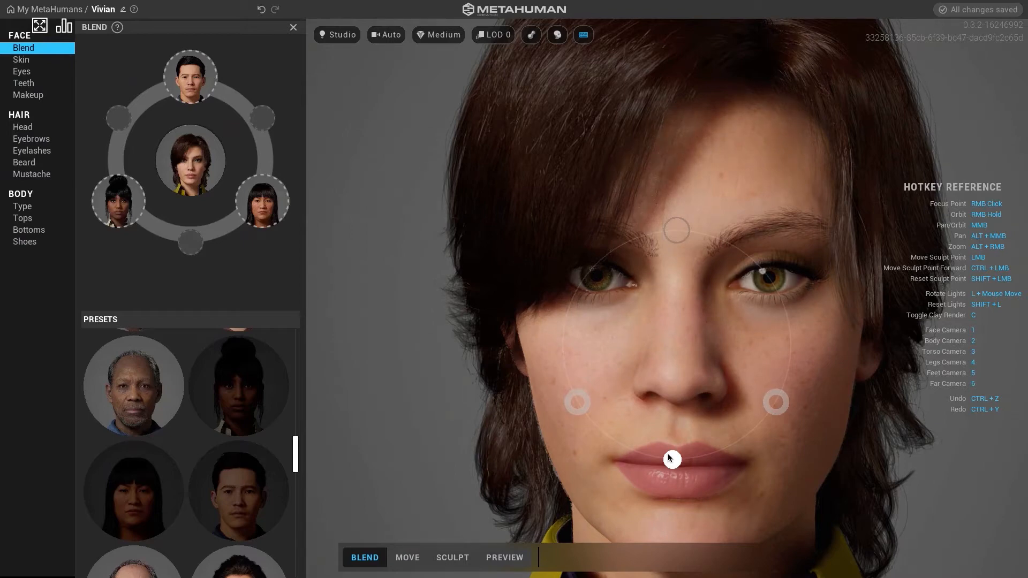
drag(669, 457, 669, 457)
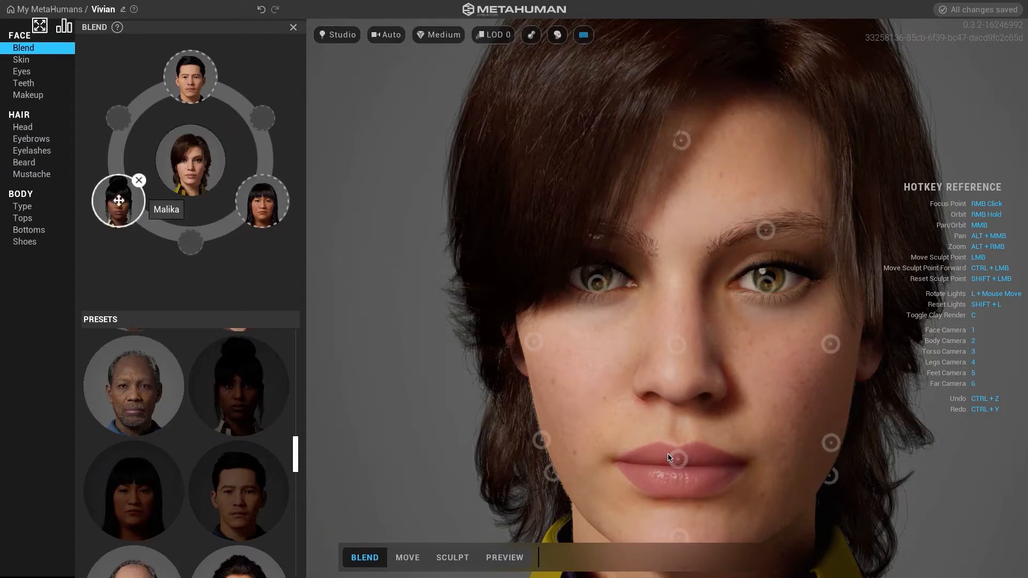
drag(672, 346, 675, 232)
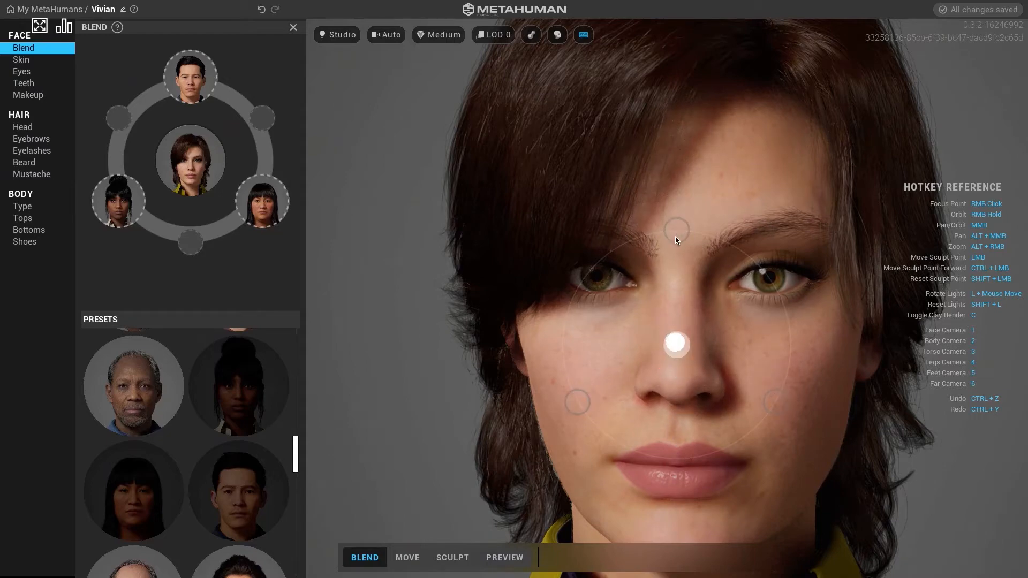
Step: Check the body view, return to the face camera, and blend both jaw points on the fringe side toward Malika
scroll(768, 284, down, 5)
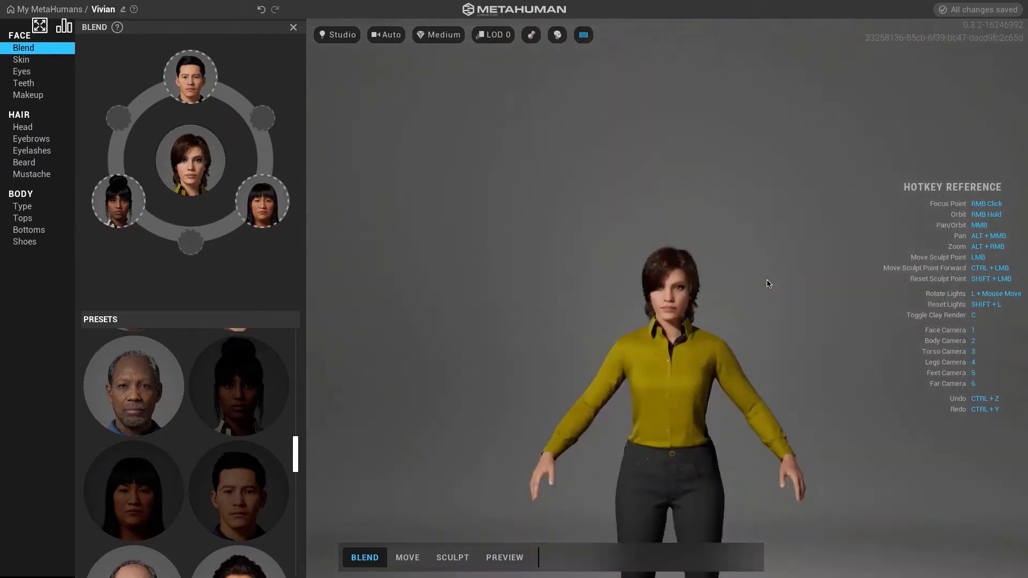
scroll(767, 283, up, 5)
key(2)
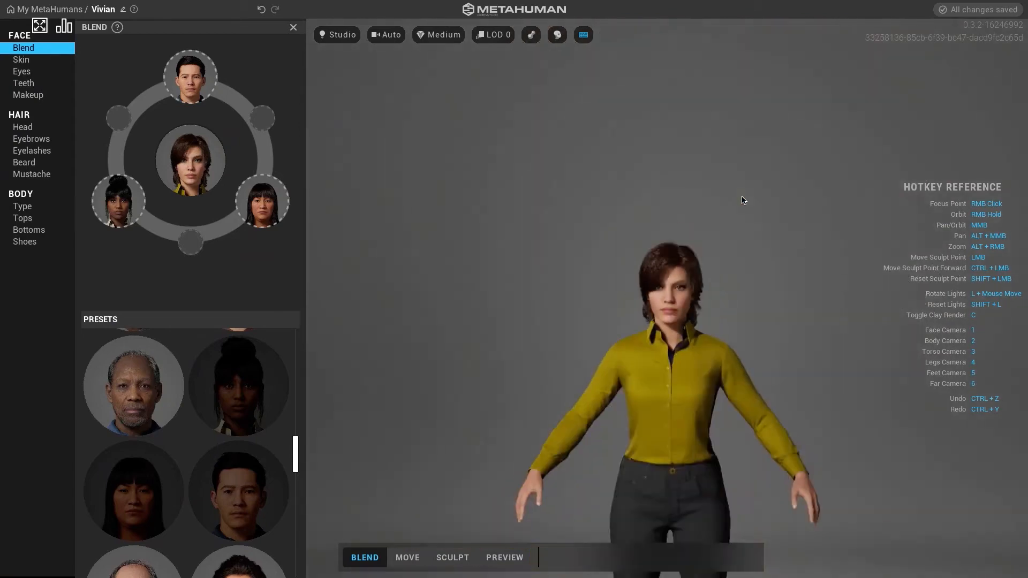
key(1)
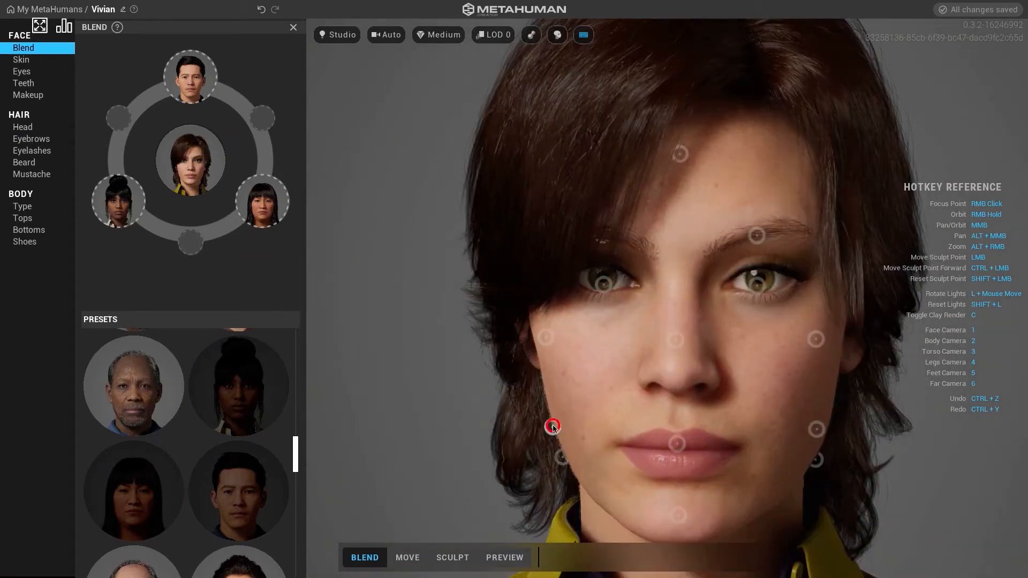
drag(553, 427, 459, 479)
drag(562, 457, 471, 516)
Step: Blend the mouth toward Malika, toward Maria, and toward the mixes of each of them with Myles
mouse_move(682, 446)
mouse_down()
mouse_move(683, 345)
mouse_move(675, 448)
mouse_up()
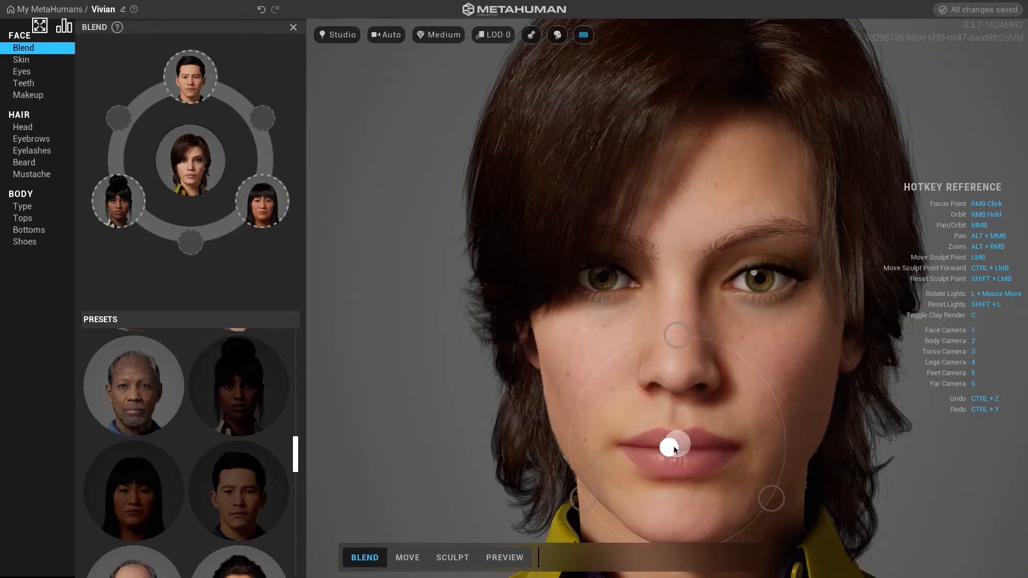
drag(593, 506, 783, 506)
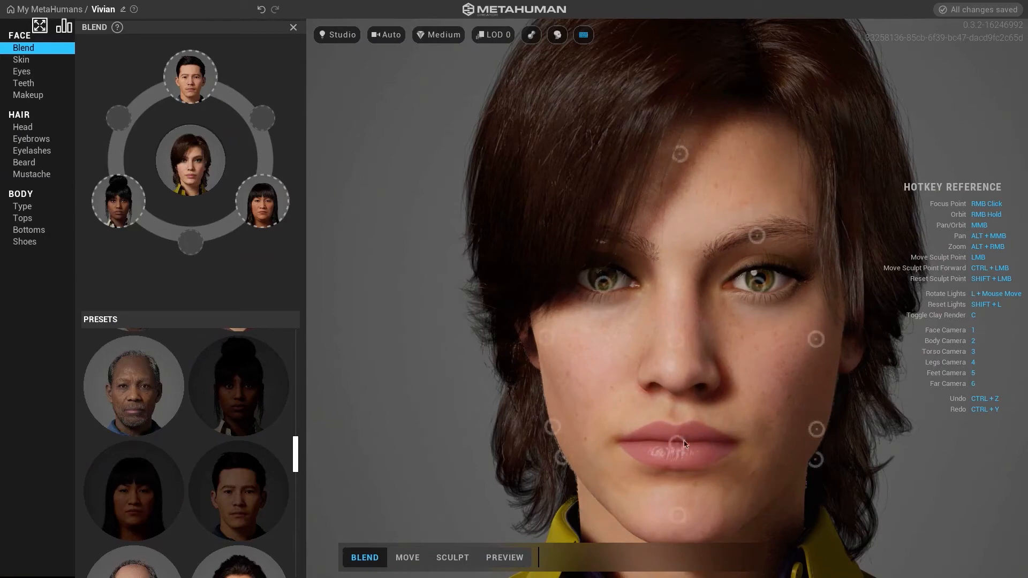
drag(677, 438, 584, 383)
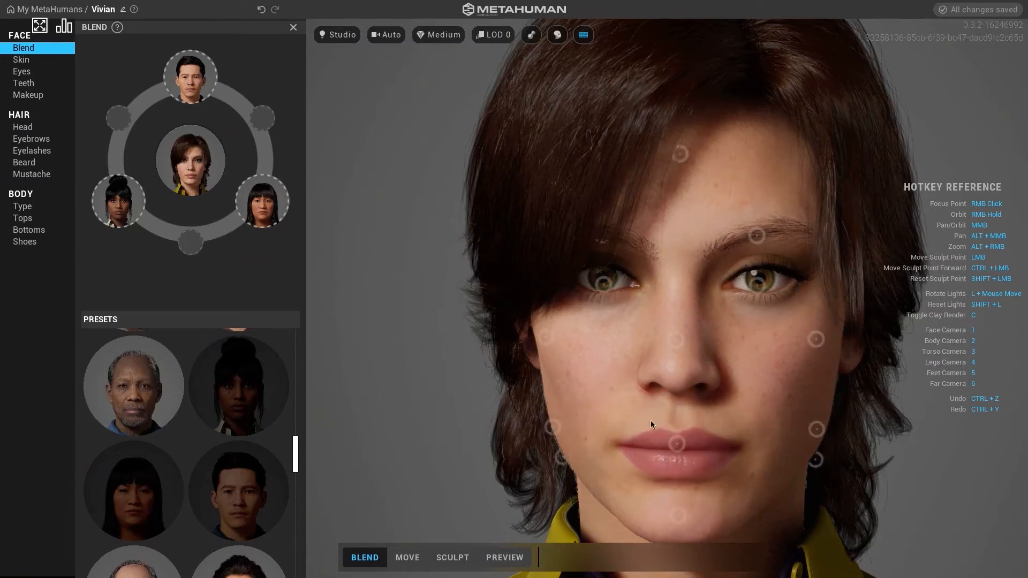
drag(678, 442, 772, 389)
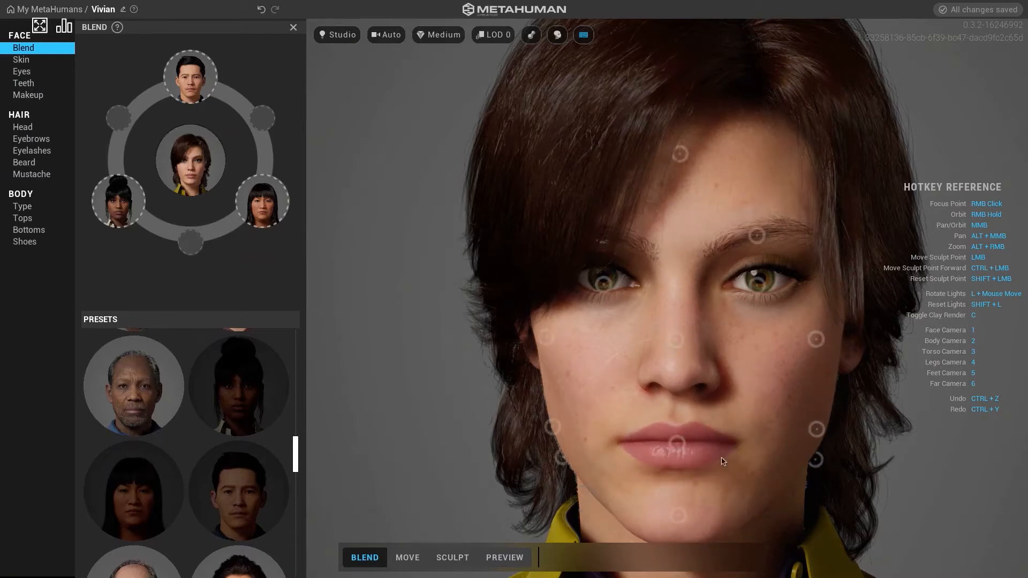
Step: Reframe the head and blend the mouth again toward the mix of Malika and Myles
scroll(684, 513, down, 5)
scroll(683, 513, up, 6)
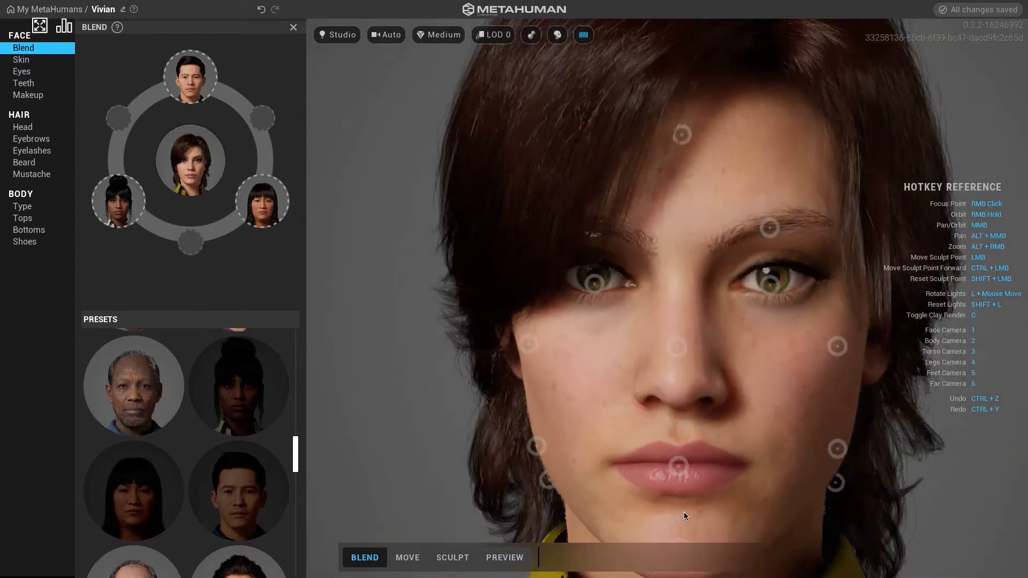
scroll(683, 511, down, 5)
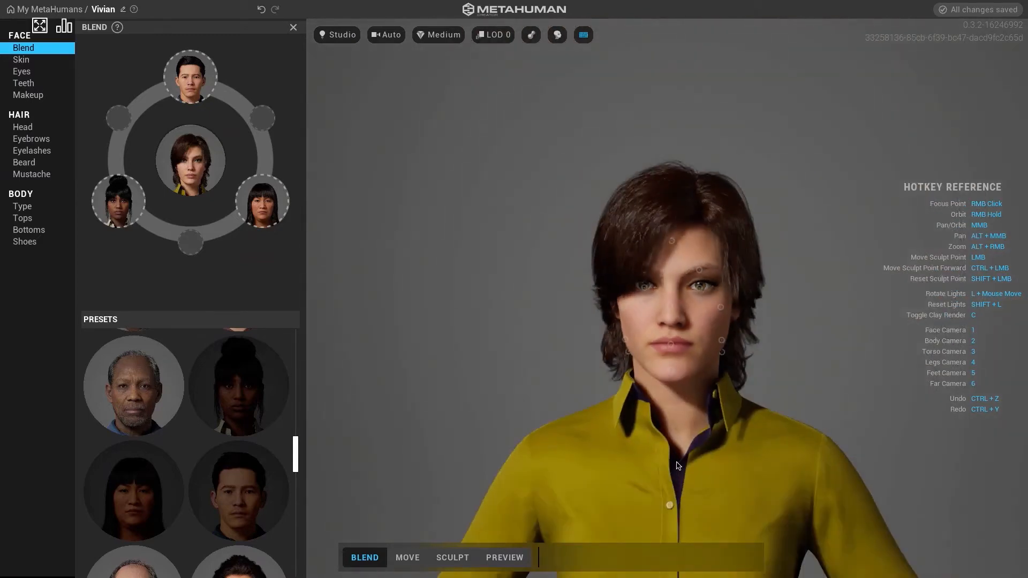
scroll(676, 461, up, 3)
drag(676, 462, 592, 404)
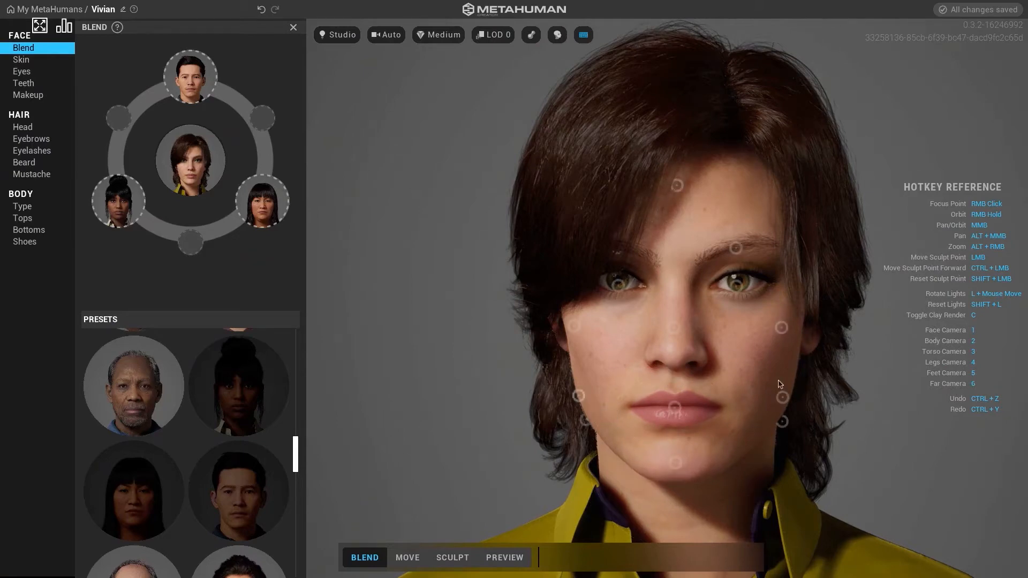
Step: Blend the cheek on the side opposite the fringe toward Maria
scroll(785, 383, down, 10)
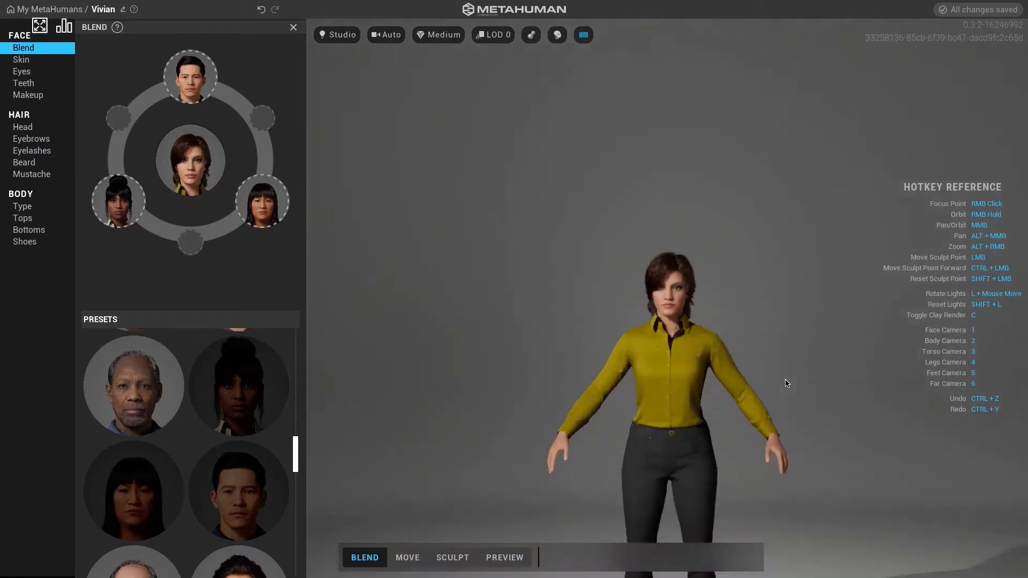
scroll(785, 384, up, 10)
mouse_move(835, 347)
mouse_down()
mouse_move(935, 403)
mouse_move(828, 346)
mouse_move(918, 398)
mouse_move(840, 370)
mouse_move(824, 342)
mouse_move(930, 401)
mouse_up()
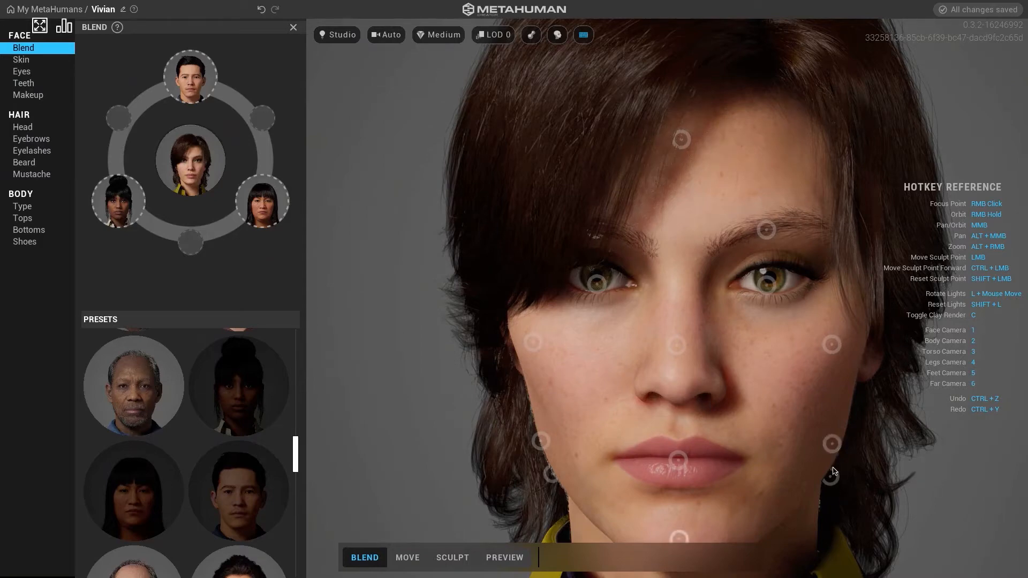
Step: Blend the upper jaw point opposite the fringe toward Myles, and the lower one toward the Maria-Myles and Malika-Myles mixes
mouse_move(831, 440)
mouse_down()
mouse_move(758, 359)
mouse_move(795, 331)
mouse_move(883, 308)
mouse_move(986, 309)
mouse_move(809, 333)
mouse_move(819, 321)
mouse_up()
mouse_move(830, 476)
mouse_down()
mouse_move(826, 483)
mouse_move(910, 433)
mouse_move(813, 470)
mouse_move(815, 480)
mouse_move(902, 428)
mouse_move(994, 506)
mouse_move(1020, 481)
mouse_up()
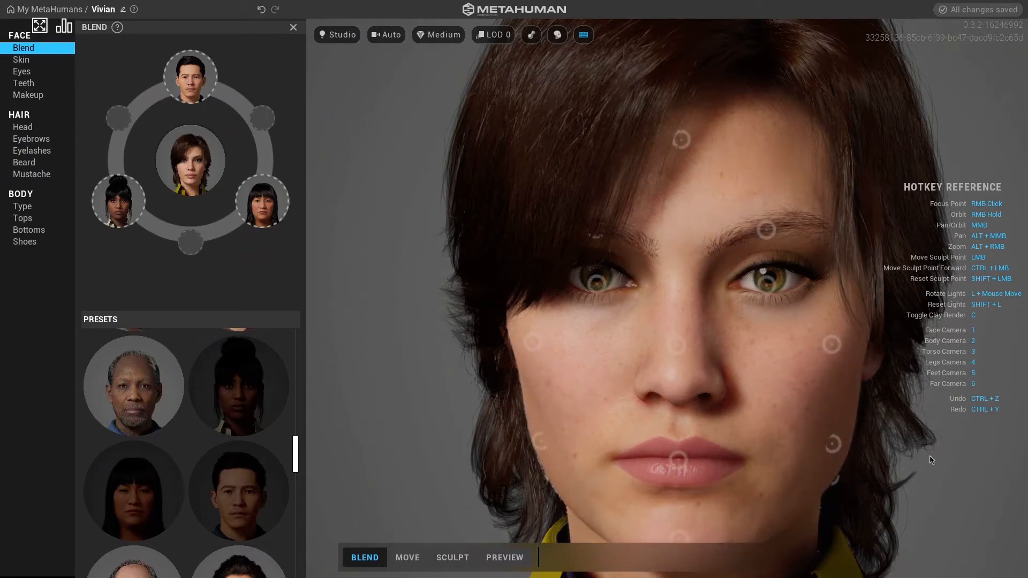
scroll(618, 379, down, 3)
scroll(619, 378, up, 2)
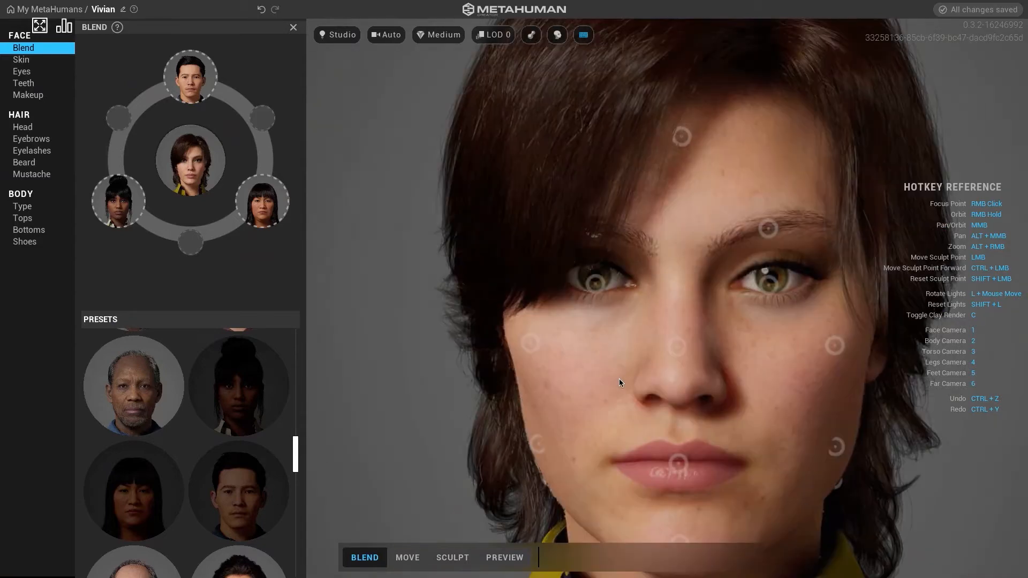
mouse_move(838, 485)
mouse_down()
mouse_move(859, 495)
mouse_move(873, 428)
mouse_move(818, 361)
mouse_move(727, 324)
mouse_move(736, 329)
mouse_up()
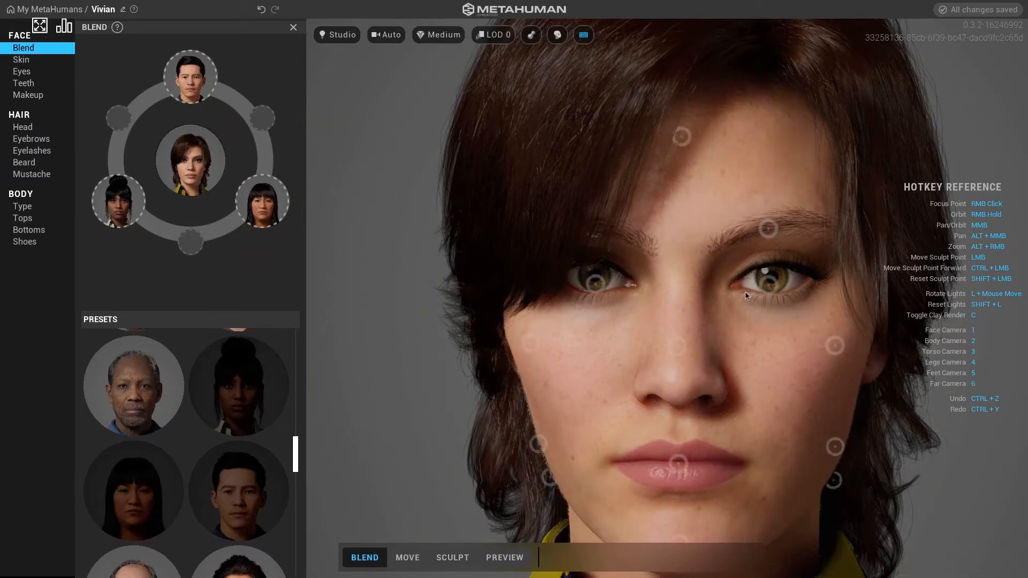
Step: Inspect the face in profile and blend the lower jaw point on the fringe side between Malika and Myles
mouse_move(745, 257)
right_down()
mouse_move(409, 241)
mouse_move(344, 209)
right_up()
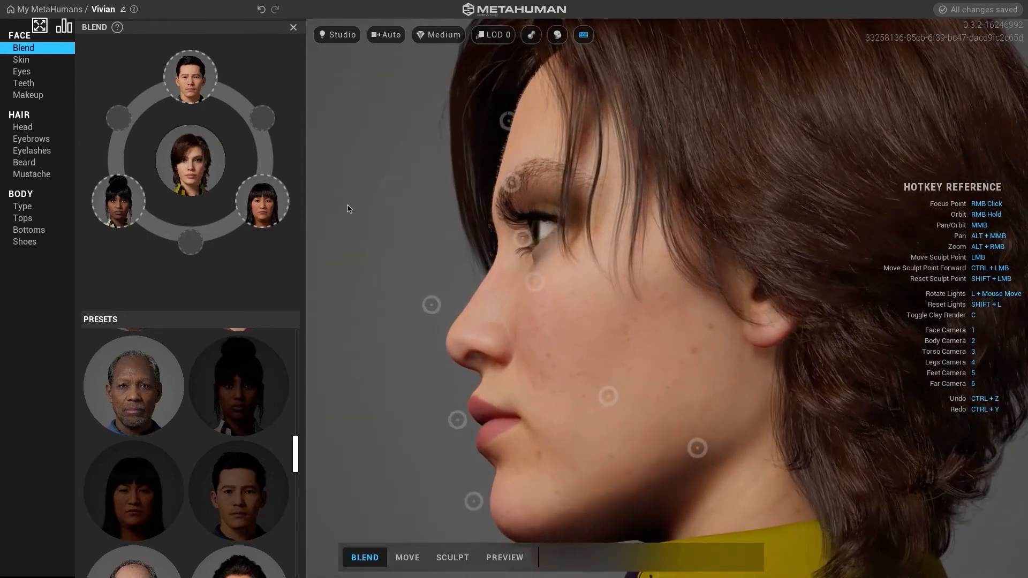
right_drag(573, 305, 602, 286)
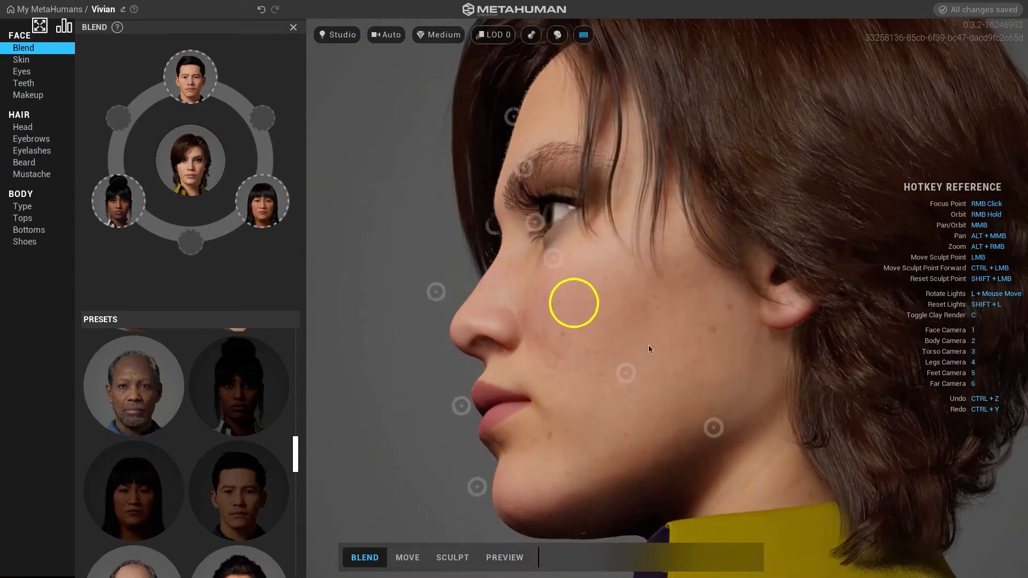
right_drag(660, 318, 808, 321)
right_drag(578, 304, 902, 371)
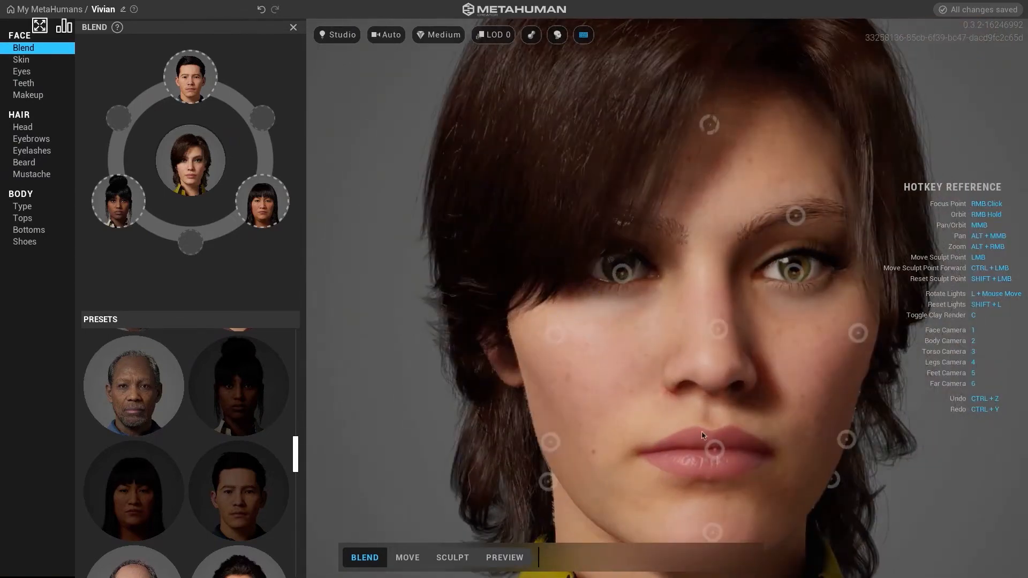
mouse_move(546, 481)
mouse_down()
mouse_move(446, 398)
mouse_move(387, 412)
mouse_up()
right_drag(771, 369, 729, 375)
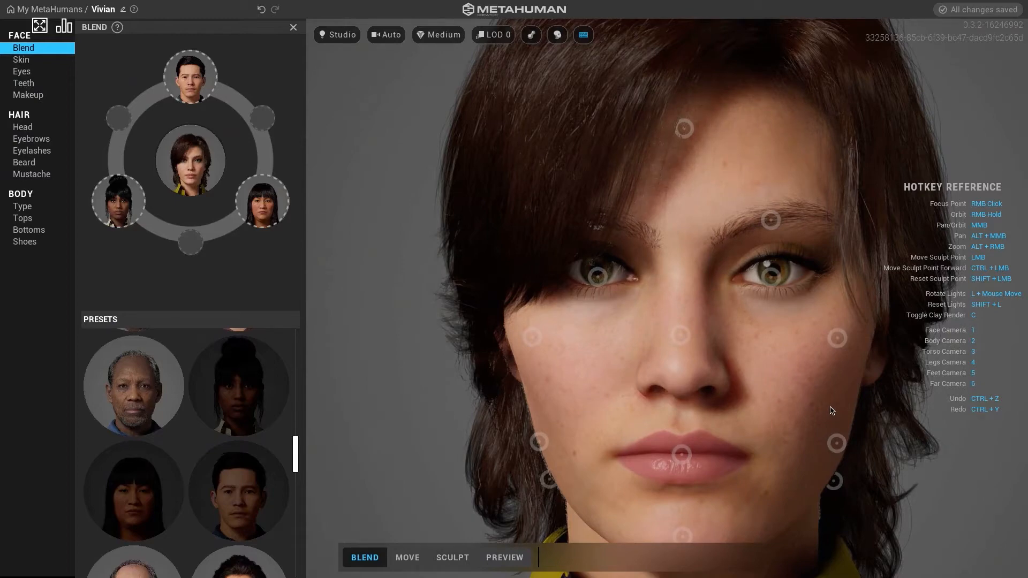
mouse_move(765, 387)
right_down()
mouse_move(797, 381)
mouse_move(798, 401)
mouse_move(761, 387)
right_up()
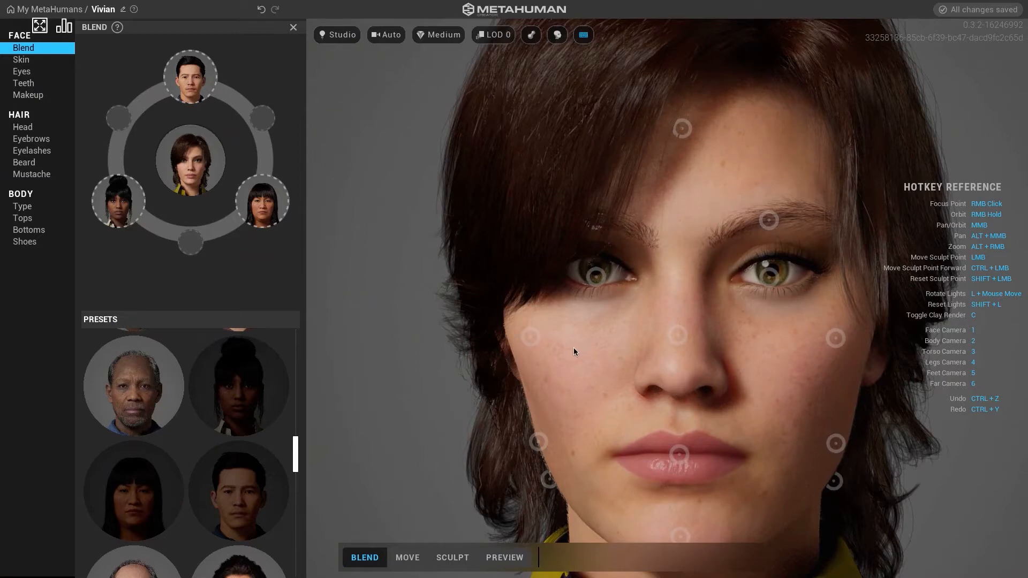
Step: Blend the eyes toward Myles, down between Malika and Maria, and back up toward Myles
click(596, 278)
drag(596, 193, 590, 396)
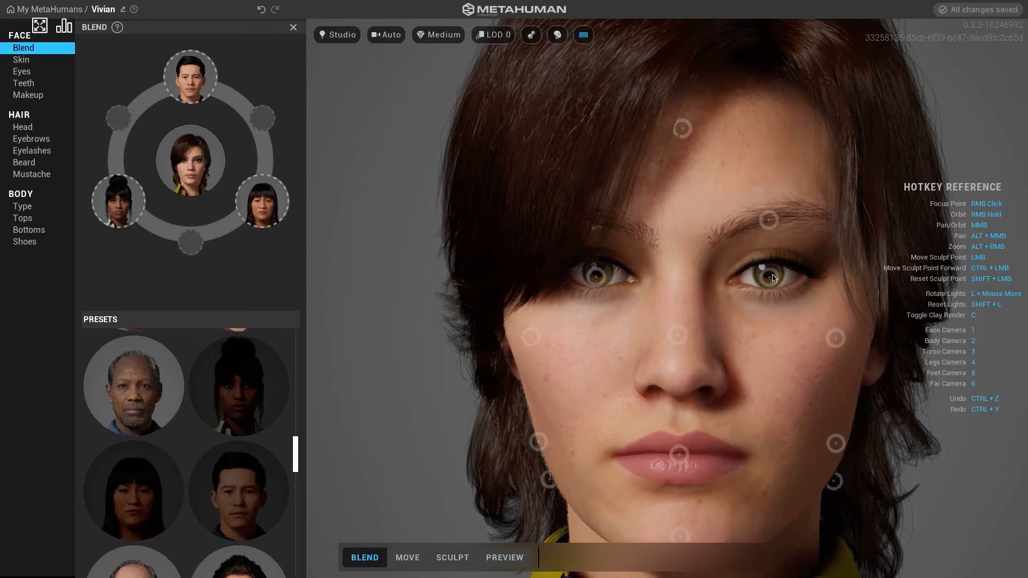
mouse_move(770, 276)
mouse_down()
mouse_move(887, 173)
mouse_move(770, 315)
mouse_move(646, 145)
mouse_move(676, 245)
mouse_move(763, 174)
mouse_move(825, 99)
mouse_move(862, 93)
mouse_move(865, 102)
mouse_move(766, 170)
mouse_move(775, 177)
mouse_move(775, 167)
mouse_move(750, 172)
mouse_move(790, 66)
mouse_up()
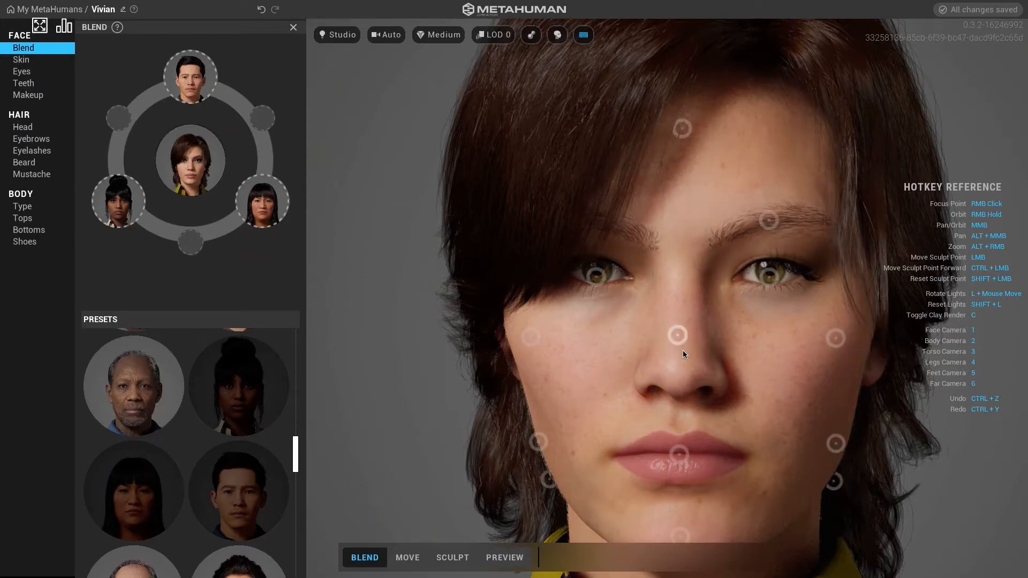
Step: Inspect the blended face from a distance and close up around the eyes and nose
scroll(683, 351, down, 10)
scroll(683, 351, up, 5)
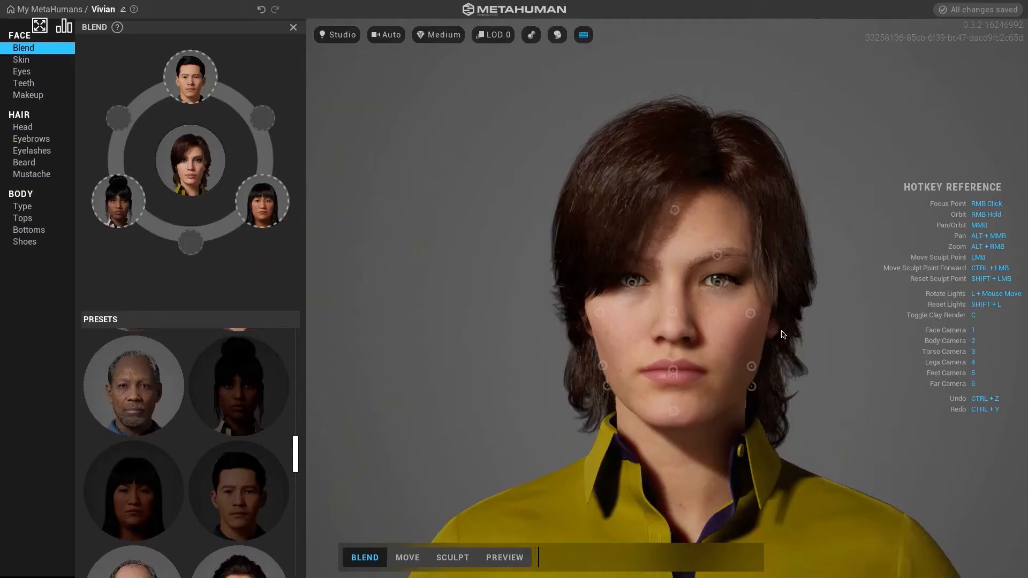
mouse_move(780, 331)
right_down()
mouse_move(551, 346)
mouse_move(742, 338)
right_up()
scroll(743, 337, up, 5)
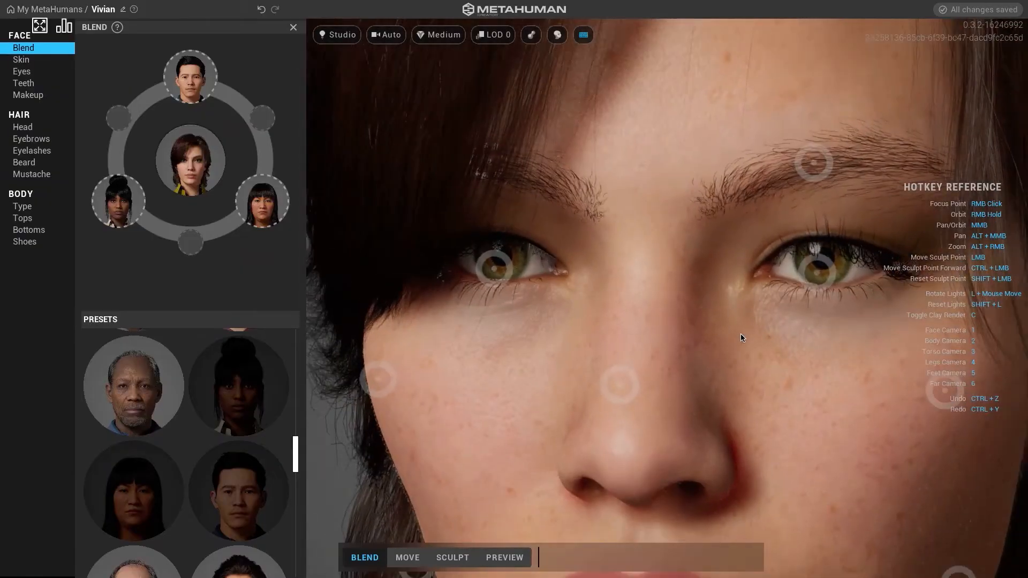
Step: Switch to Move mode, reveal the nose's adjustment handles and close the Blend settings to enlarge the viewport
scroll(742, 337, down, 3)
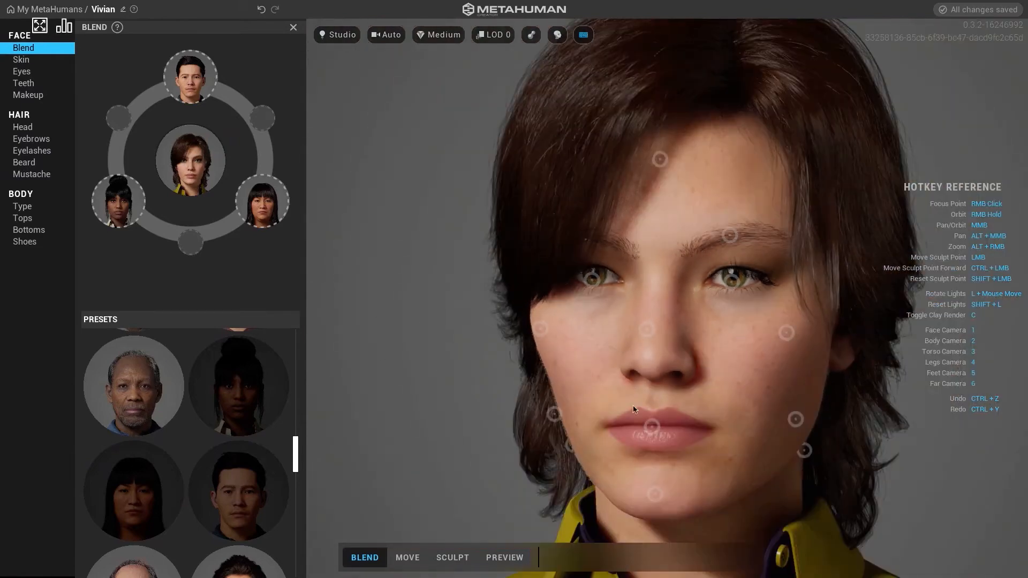
click(405, 558)
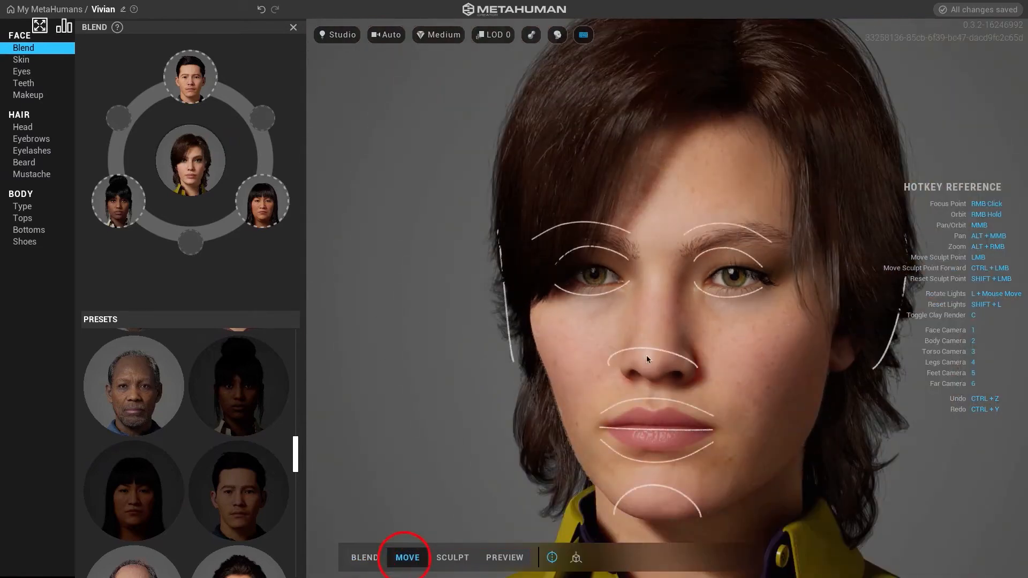
click(650, 352)
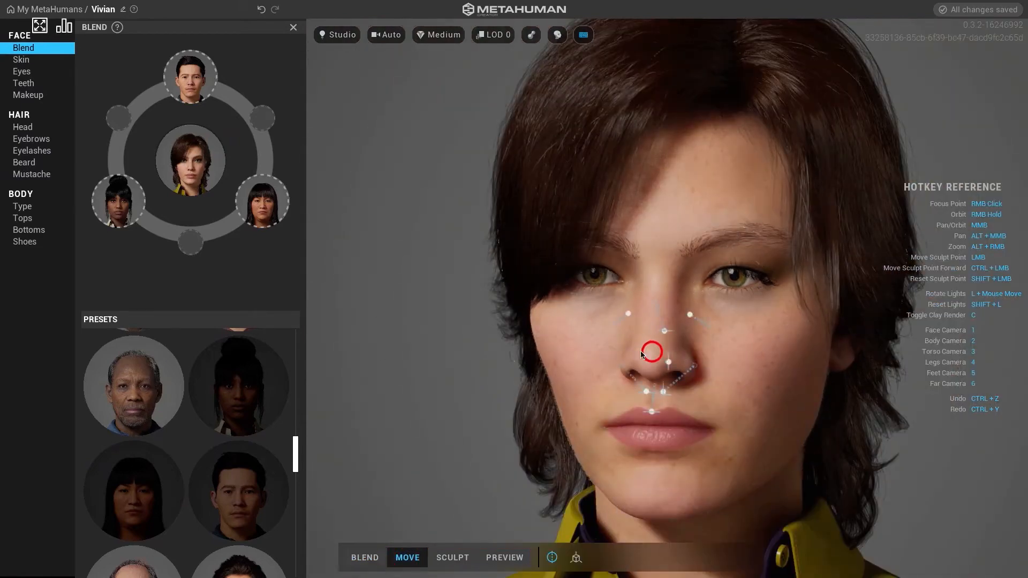
click(481, 357)
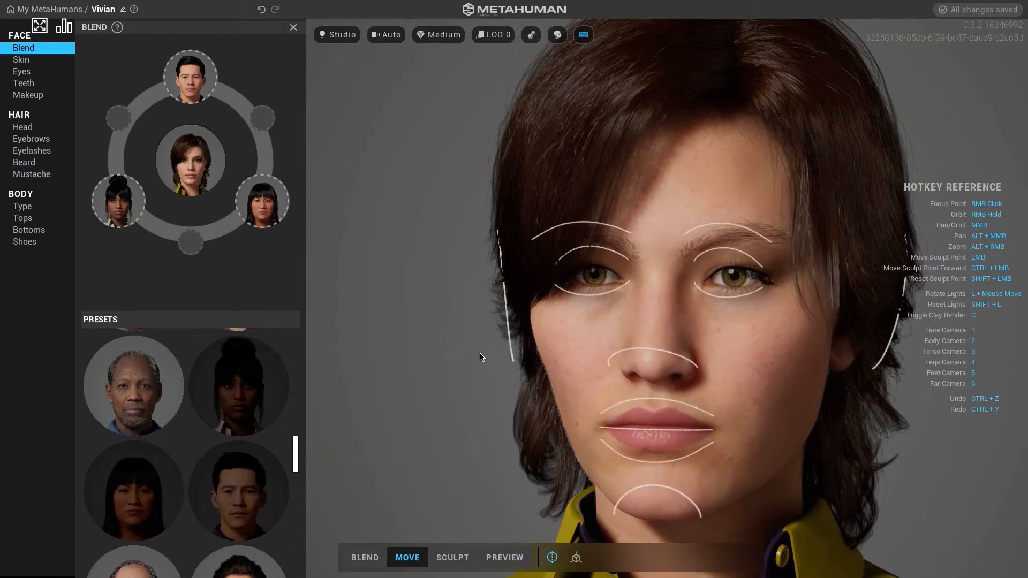
click(293, 28)
Step: Try widening the nostrils with the nose's Move handles, and undo the nose changes
click(536, 356)
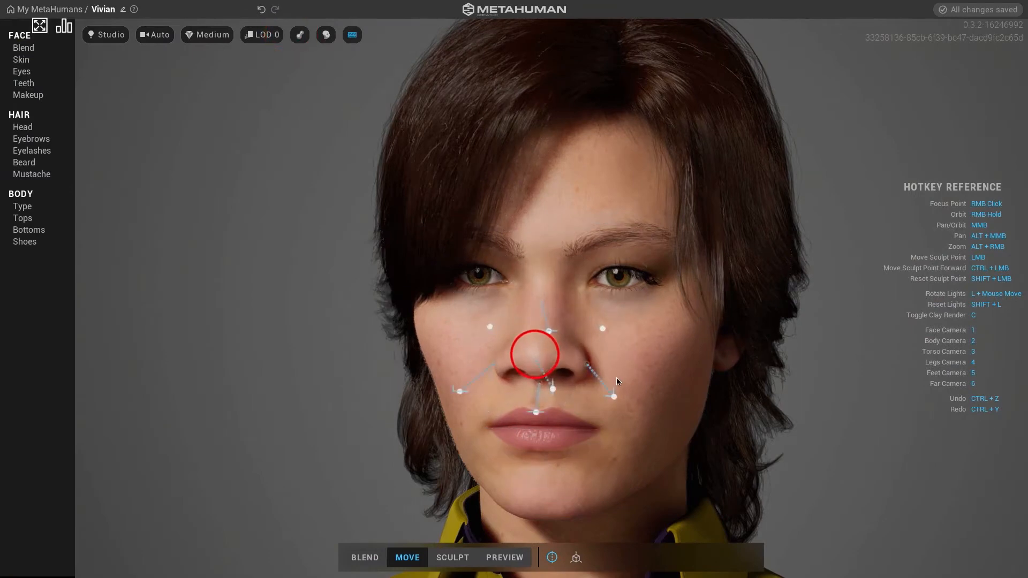
click(616, 378)
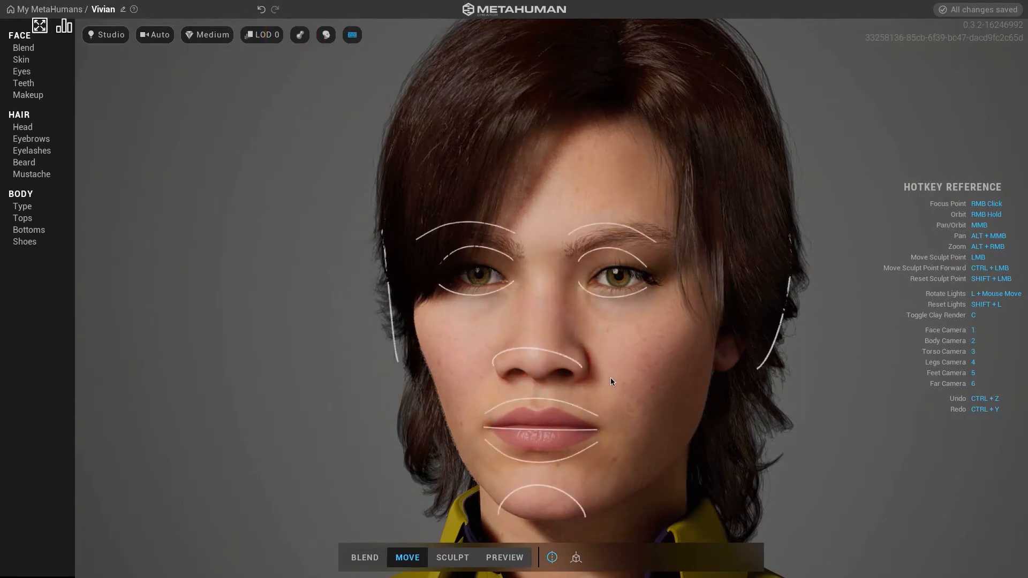
click(261, 11)
click(262, 10)
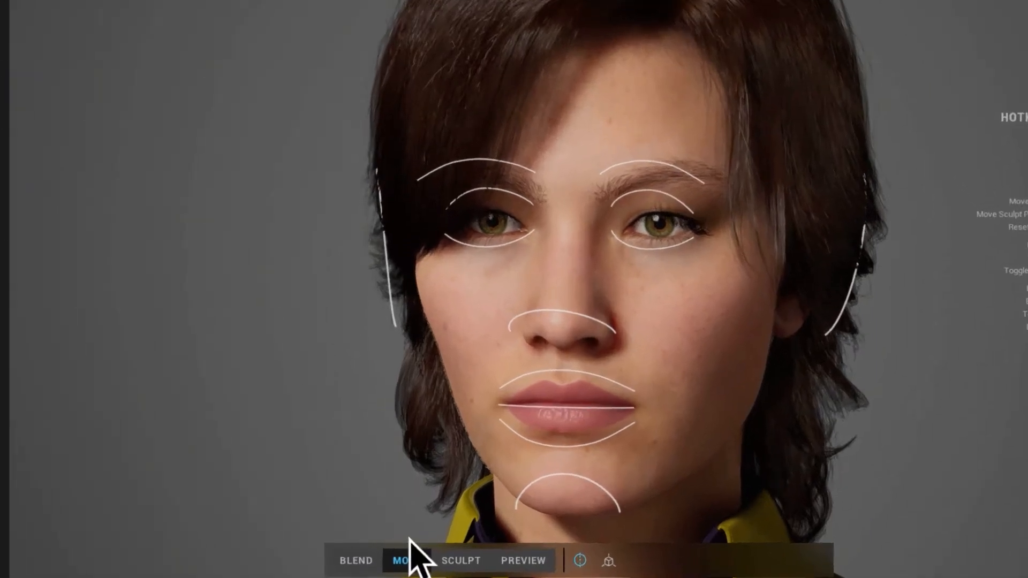
Step: Compare the face controls of the Blend, Move and Sculpt modes from close up and from a distance
click(354, 561)
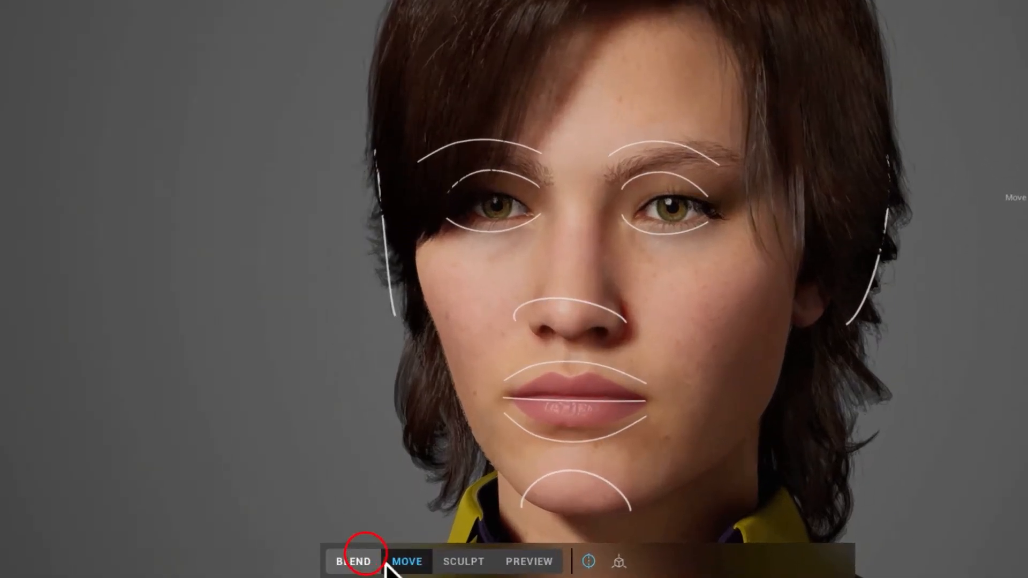
click(356, 562)
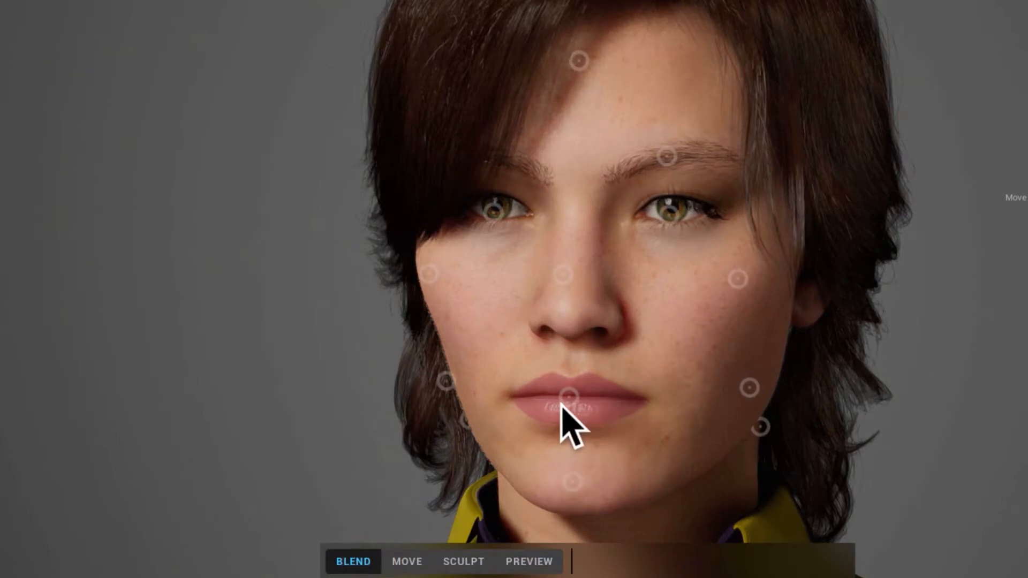
click(401, 558)
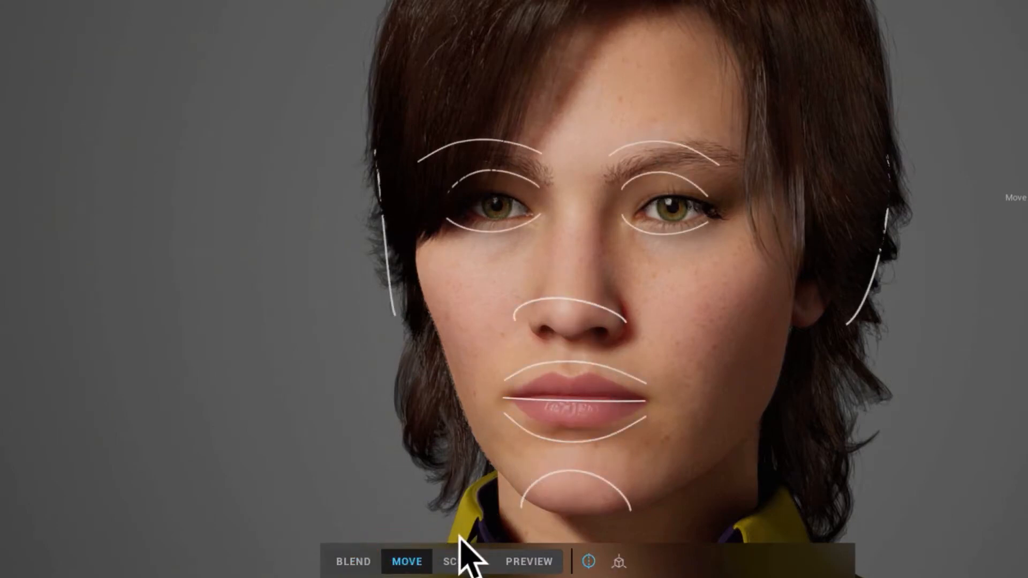
click(443, 556)
scroll(582, 459, up, 5)
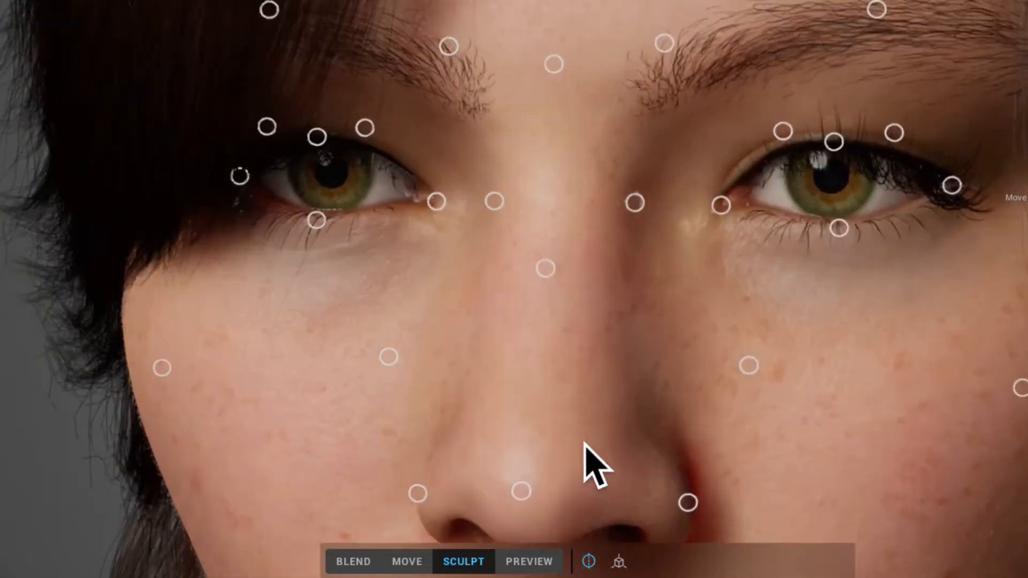
scroll(509, 191, down, 6)
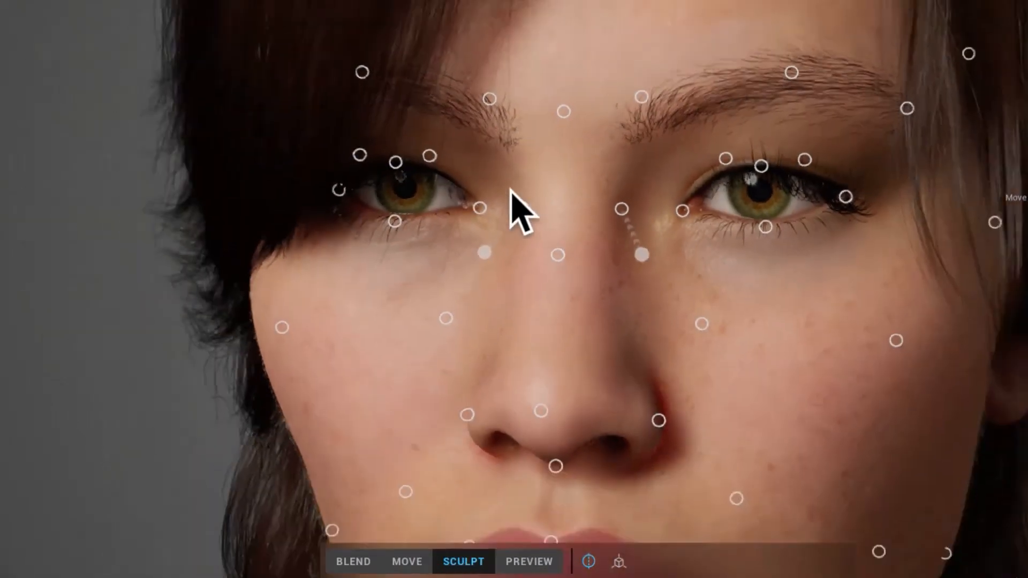
click(407, 561)
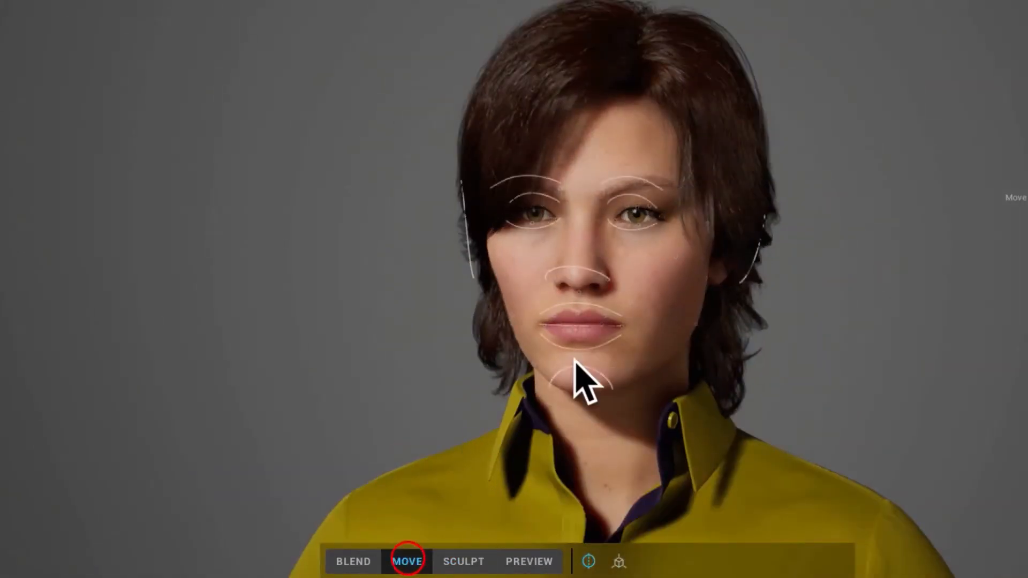
scroll(575, 361, up, 5)
scroll(575, 361, down, 5)
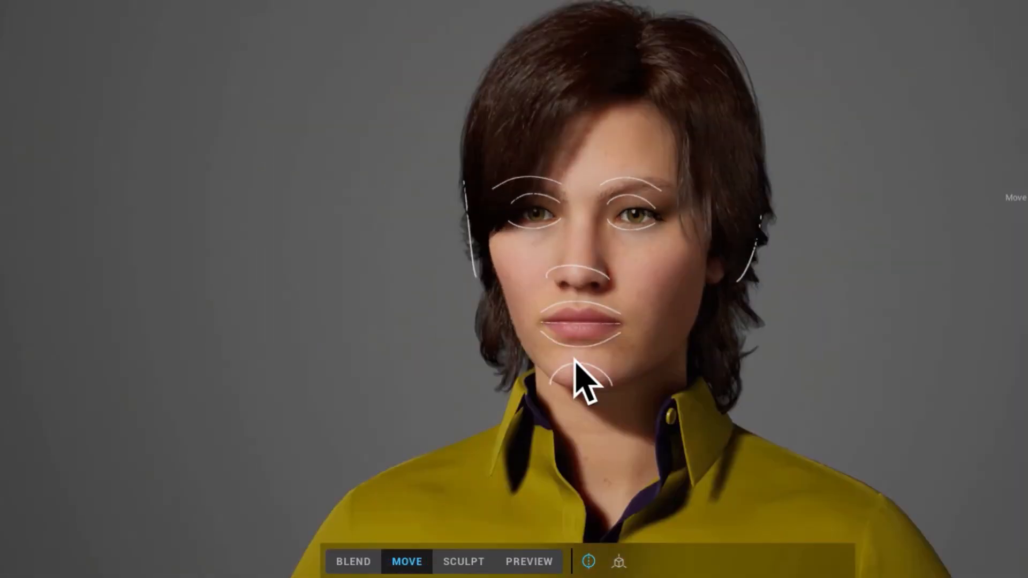
Step: Examine the Move handles of the eyes, lower lip, nose and chin, and compare them with the Sculpt points
scroll(575, 361, up, 3)
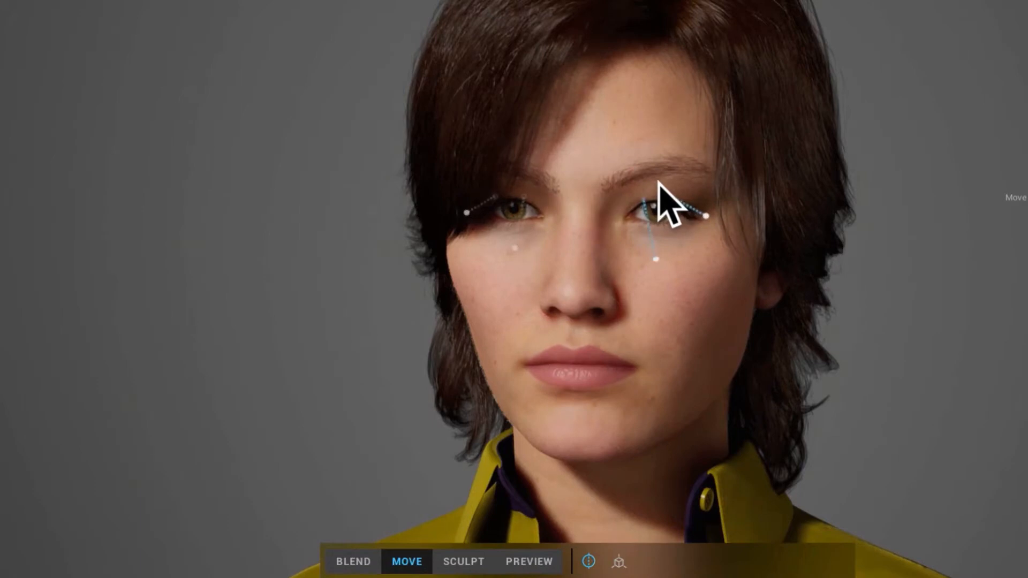
drag(646, 182, 627, 150)
drag(585, 403, 516, 390)
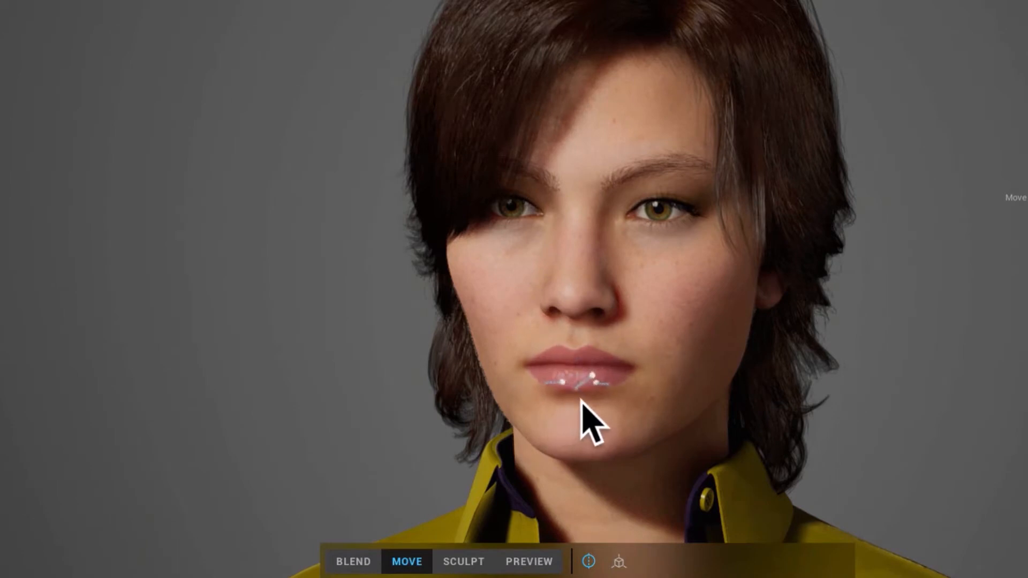
click(461, 559)
mouse_move(574, 358)
mouse_down()
mouse_move(697, 357)
mouse_move(569, 404)
mouse_up()
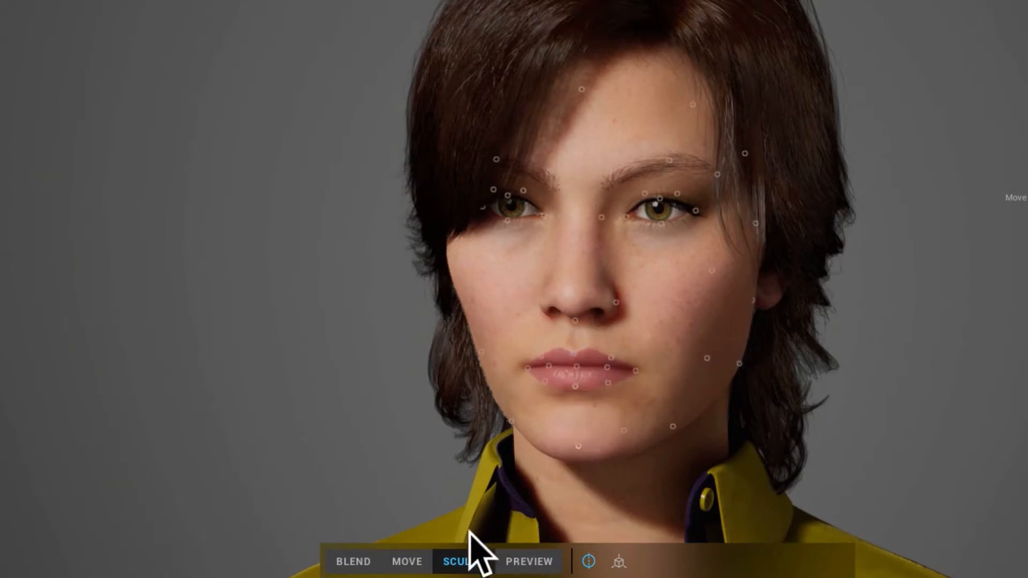
click(404, 559)
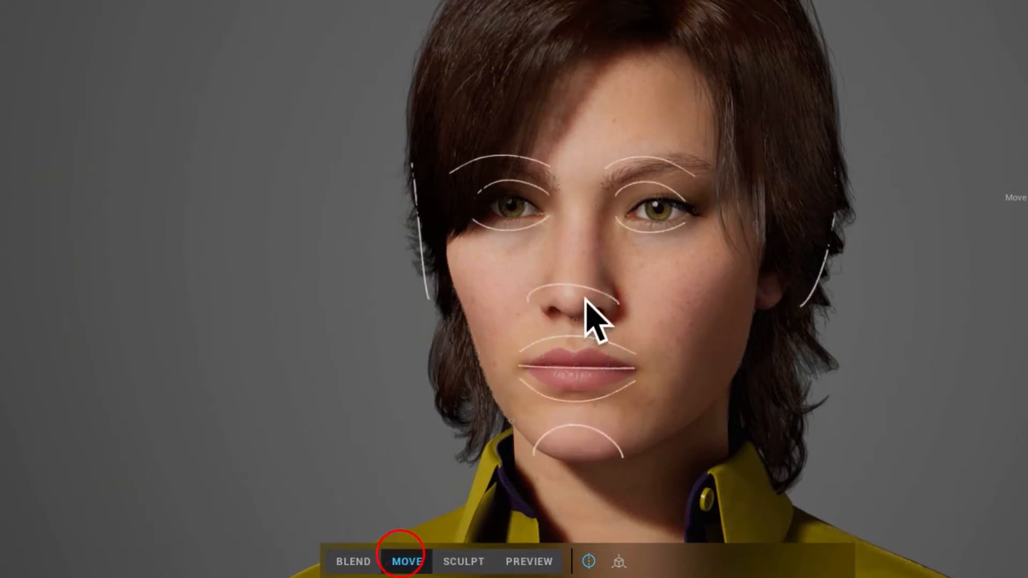
drag(598, 292, 573, 299)
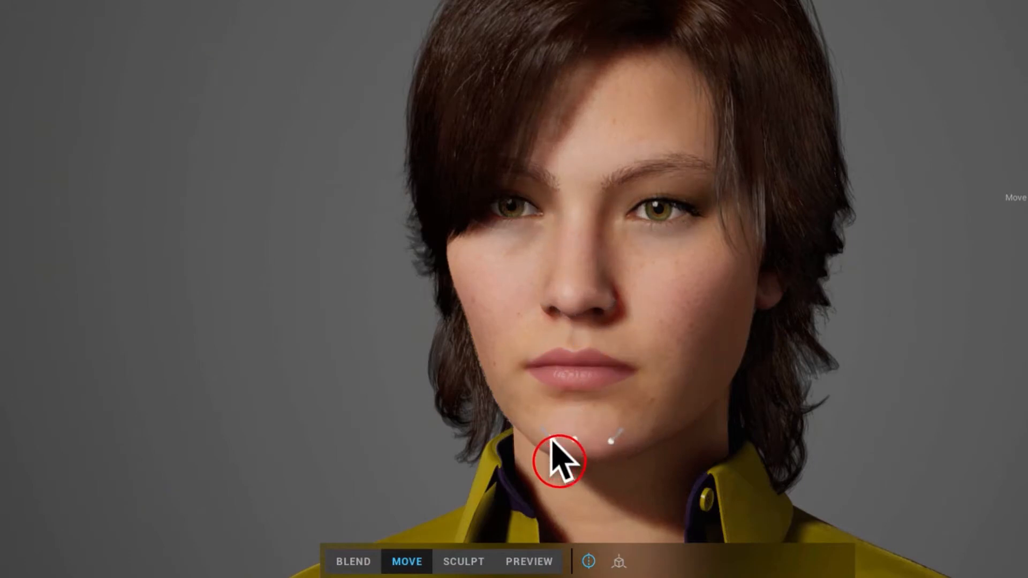
drag(734, 325, 996, 199)
Step: Turn the head to a side profile and hide the hair to expose the ear
right_drag(353, 264, 663, 245)
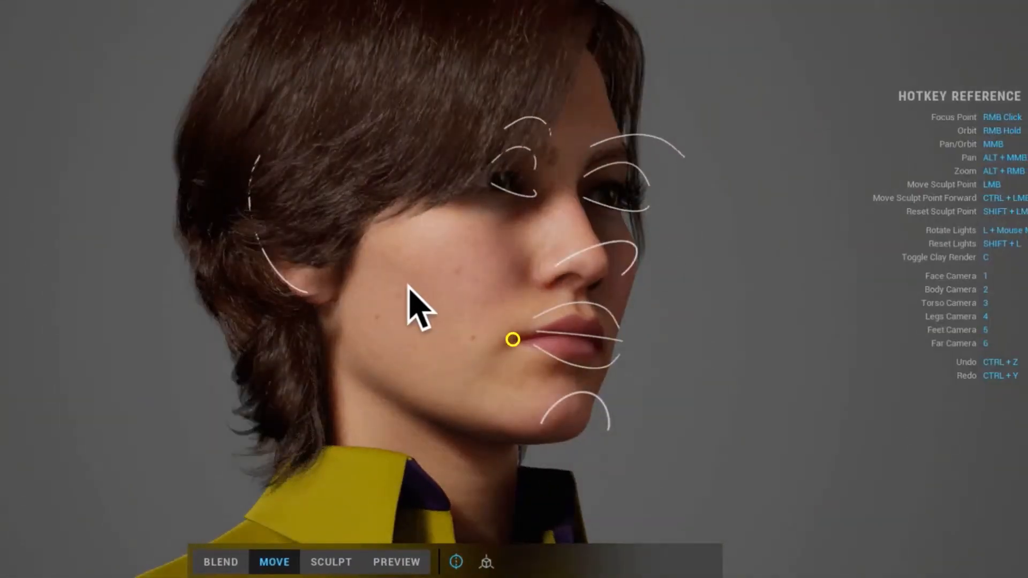
right_drag(407, 284, 580, 310)
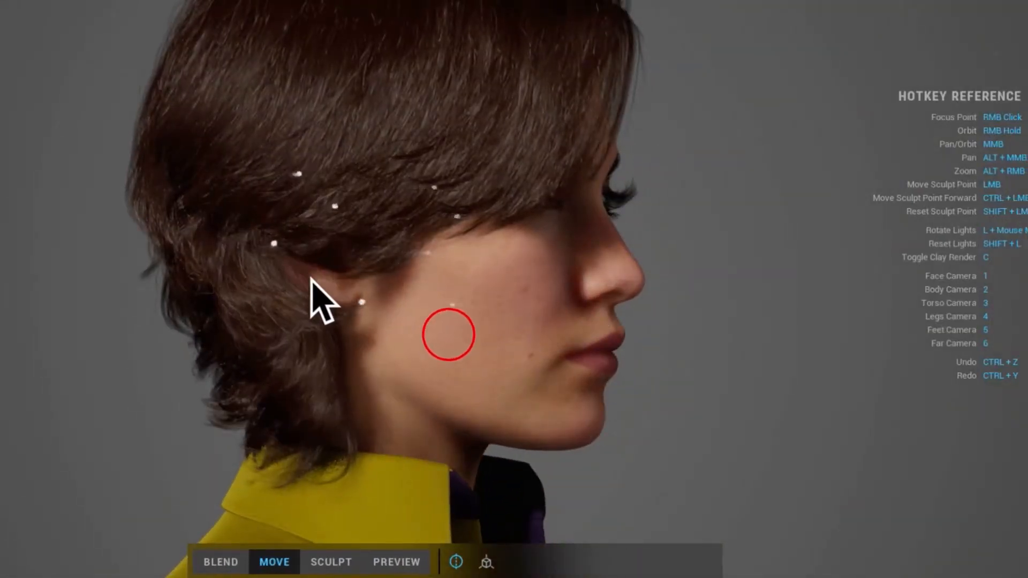
scroll(399, 298, down, 5)
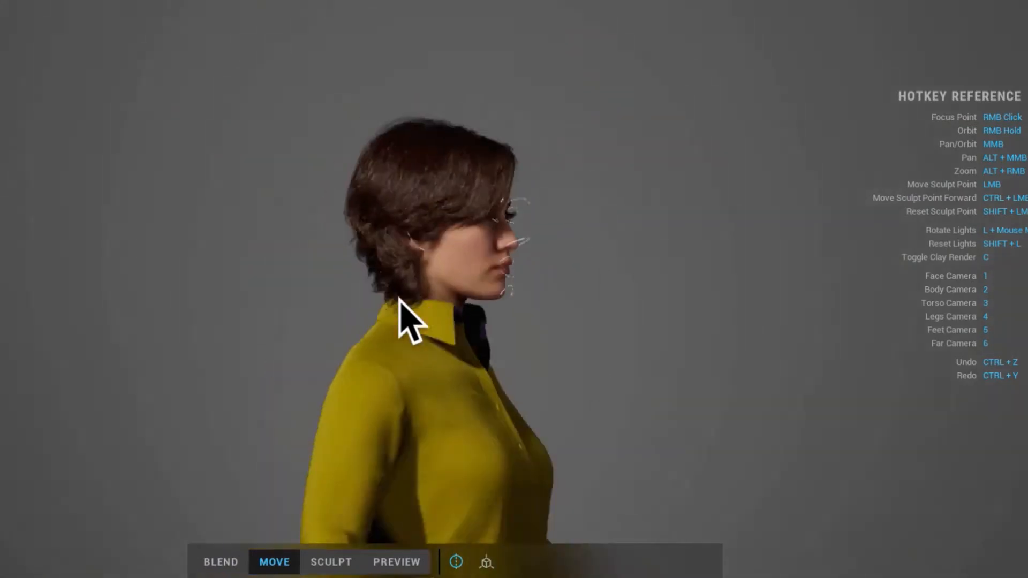
scroll(398, 298, up, 7)
scroll(398, 299, down, 2)
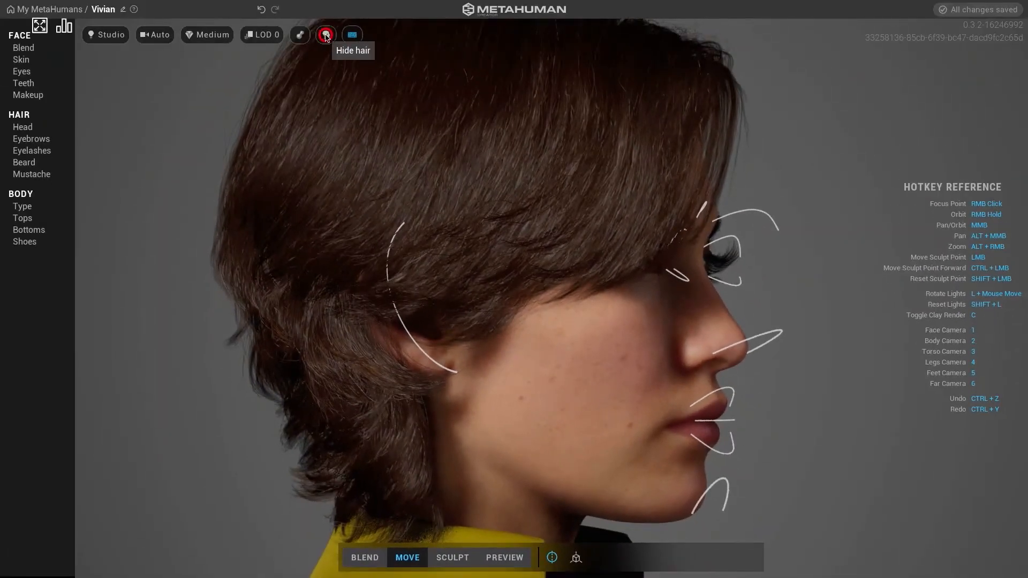
click(325, 36)
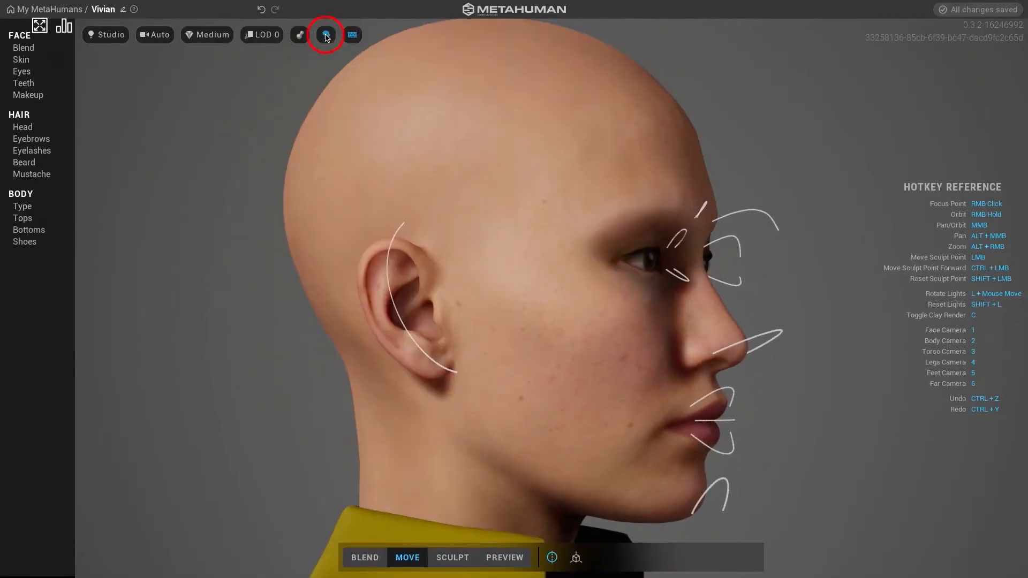
Step: Try shifting the ears up and back in profile, check them from the Face Camera and undo the shift
drag(395, 303, 389, 289)
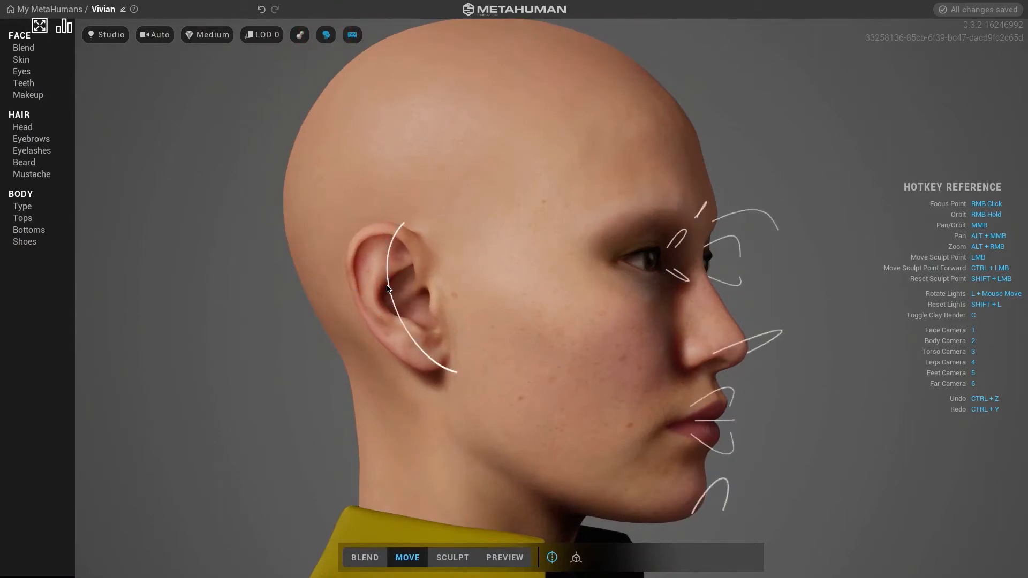
key(1)
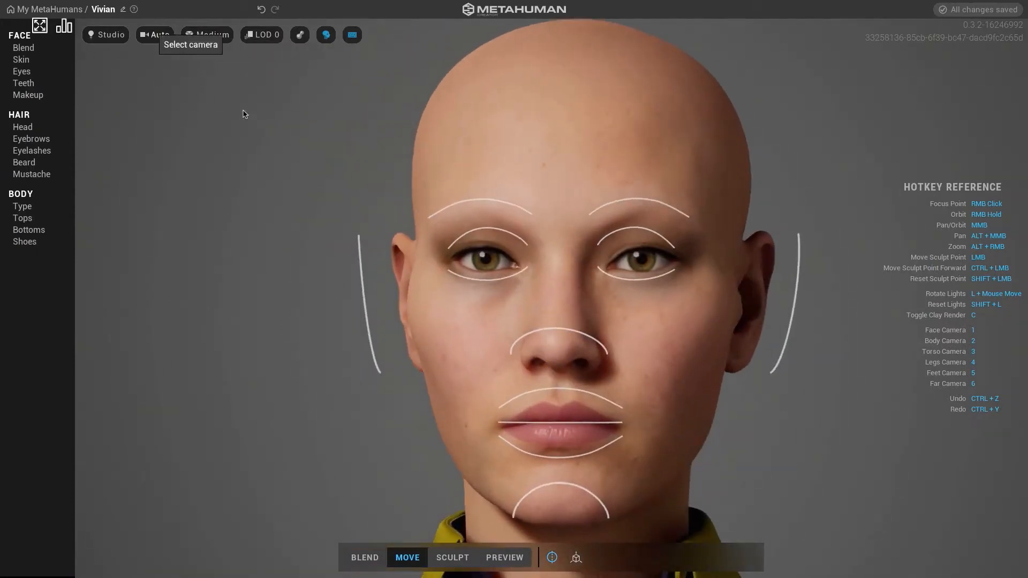
click(262, 10)
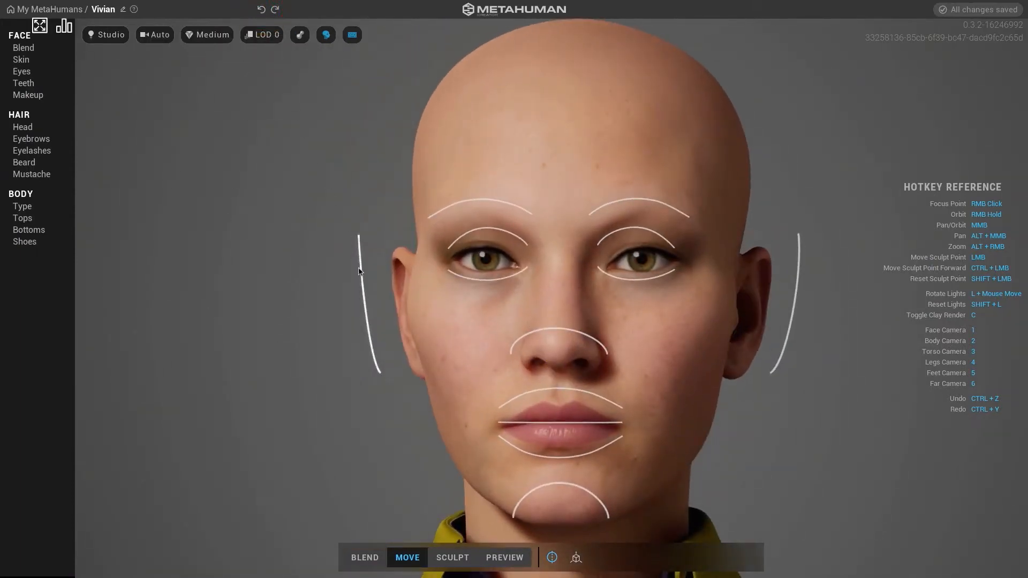
Step: Try pulling both ears outward and slightly down from the front view, and undo the ear change
click(362, 286)
drag(361, 284, 250, 284)
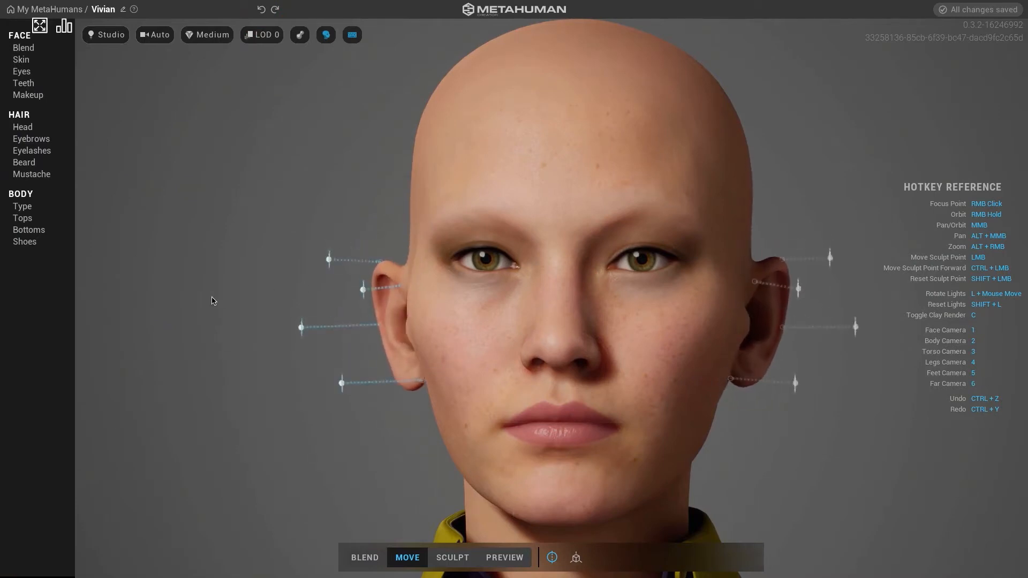
mouse_move(218, 317)
mouse_down()
mouse_move(215, 251)
mouse_move(218, 331)
mouse_up()
click(261, 10)
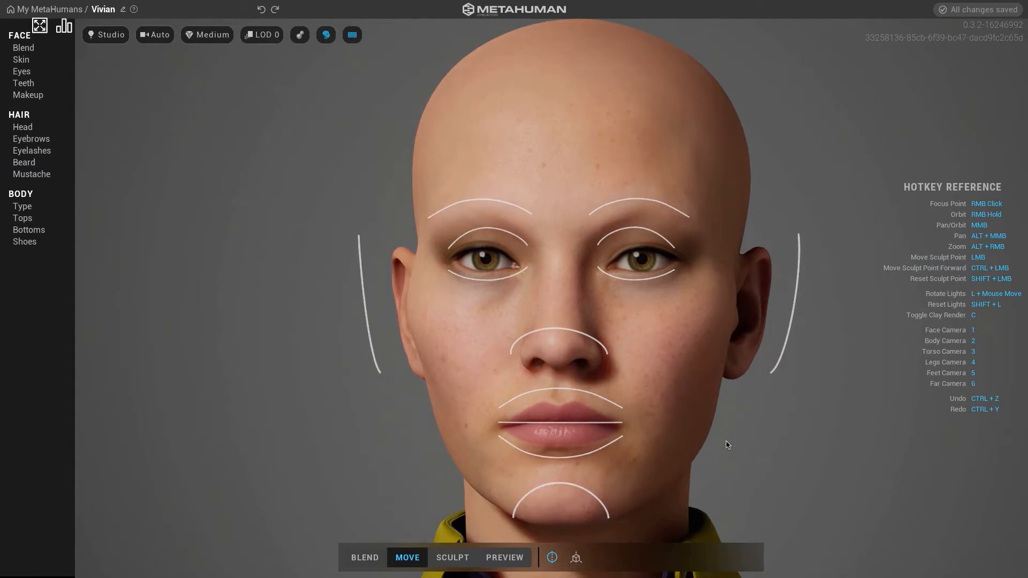
Step: Switch to Sculpt mode, show the hair again and inspect the sculpt points on the face
click(452, 557)
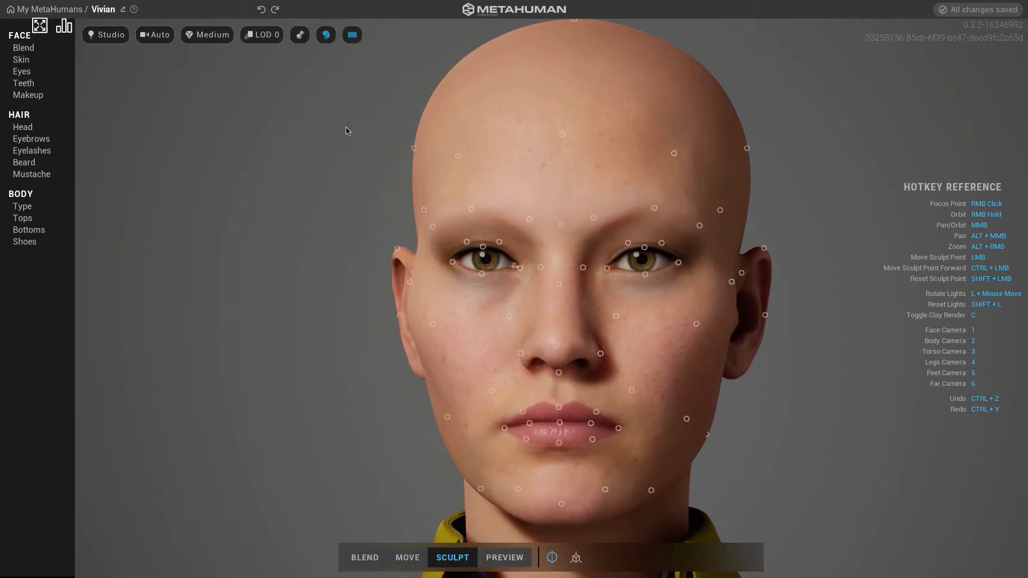
click(325, 35)
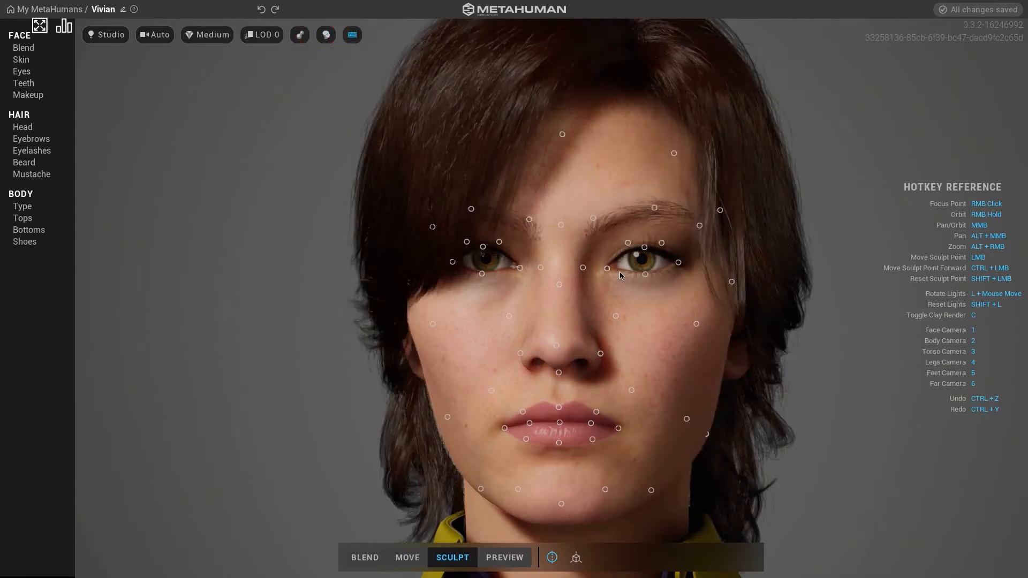
scroll(621, 276, up, 3)
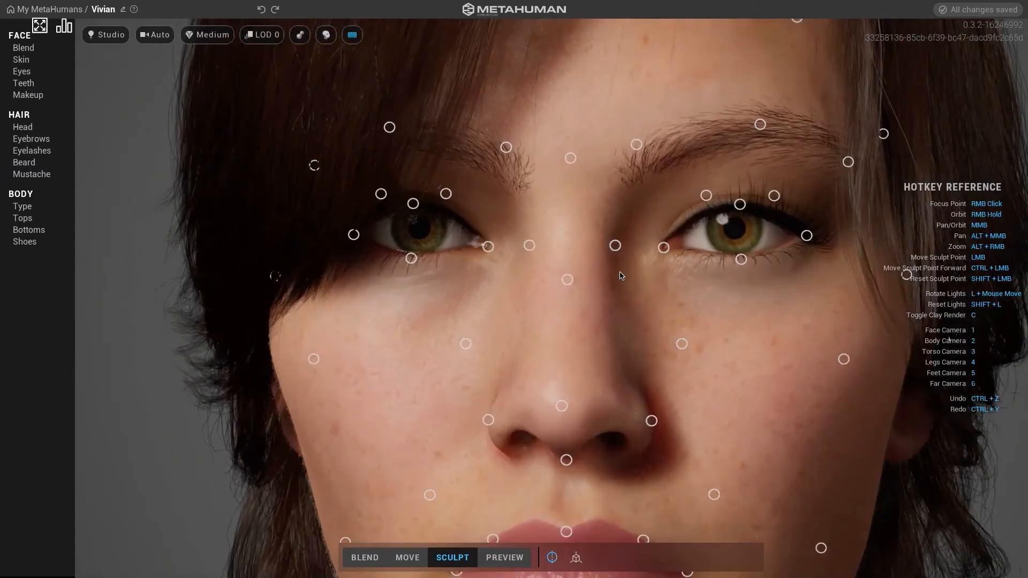
scroll(620, 275, down, 3)
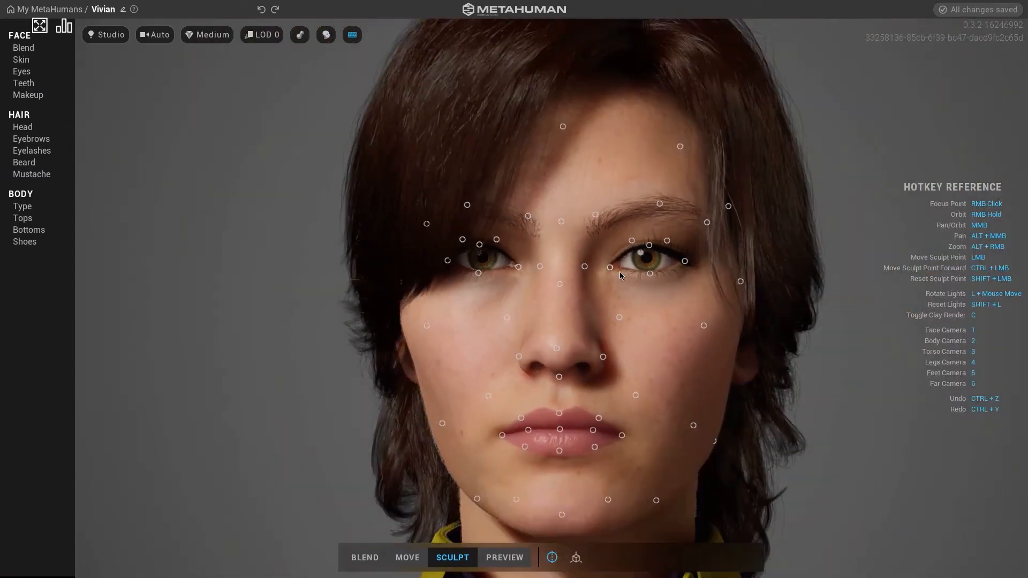
Step: Pull the cheek point and the point beside the outer eye on the fringe side outward to widen the face symmetrically
click(429, 326)
drag(429, 325, 419, 315)
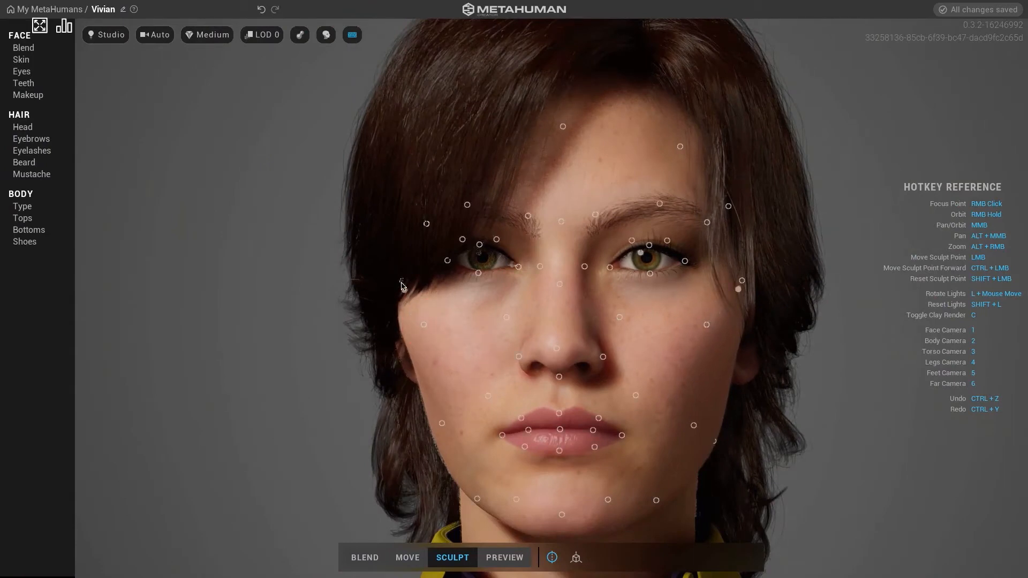
drag(401, 282, 386, 281)
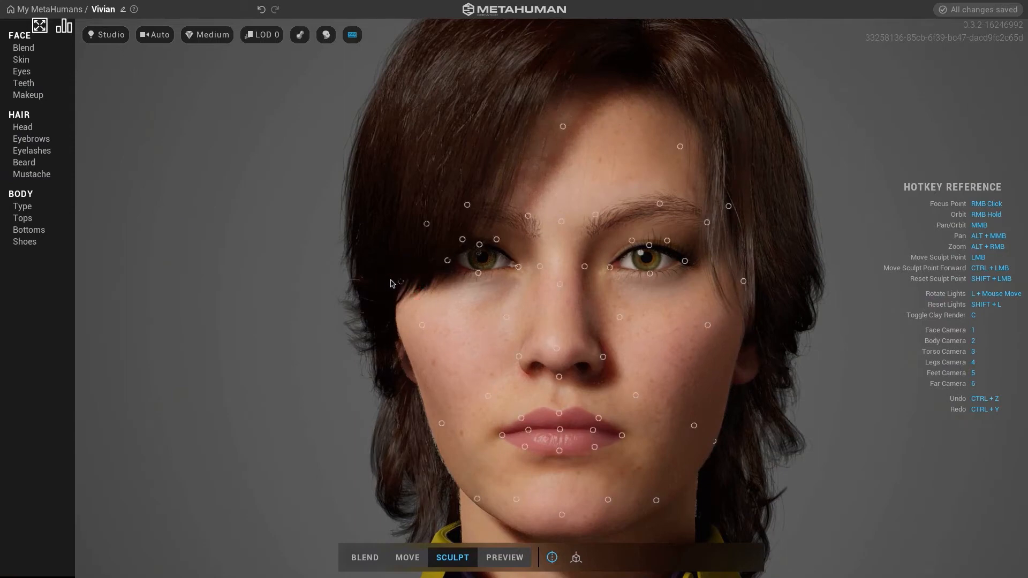
Step: Adjust the sculpt points at the outer eye, upper eyelid, inner eyebrows and the side of the nose bridge
mouse_move(447, 262)
mouse_down()
mouse_move(444, 272)
mouse_move(477, 279)
mouse_move(520, 267)
mouse_move(522, 277)
mouse_up()
mouse_move(496, 238)
mouse_down()
mouse_move(478, 246)
mouse_move(462, 236)
mouse_up()
drag(527, 215, 525, 210)
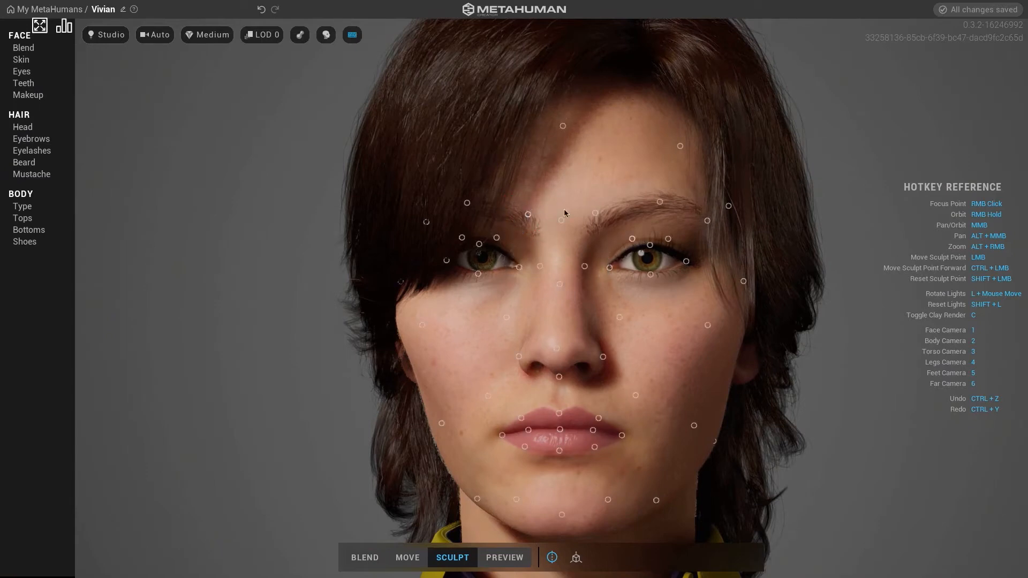
drag(595, 217, 597, 221)
drag(540, 264, 540, 255)
Step: Raise the outer and middle eyebrow points slightly and lift the sculpt points on the forehead
drag(706, 222, 749, 167)
drag(659, 207, 660, 202)
mouse_move(679, 153)
mouse_down()
mouse_move(677, 138)
mouse_move(690, 140)
mouse_move(680, 149)
mouse_up()
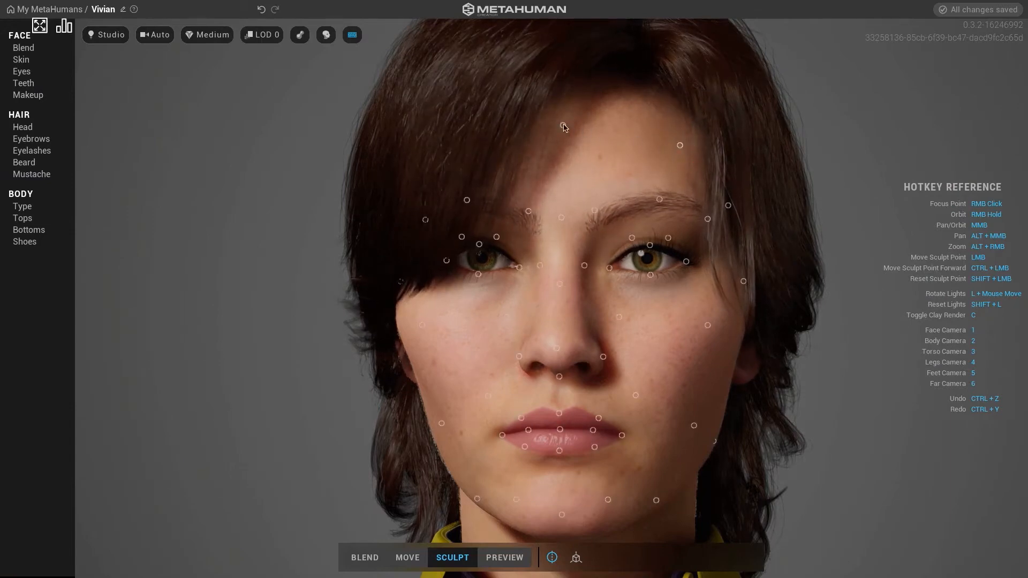
mouse_move(563, 125)
mouse_down()
mouse_move(571, 61)
mouse_move(566, 289)
mouse_move(561, 42)
mouse_up()
Step: Widen the mouth at its corners, adjust the chin-side points and move the lower cheek points inward
drag(442, 424, 438, 423)
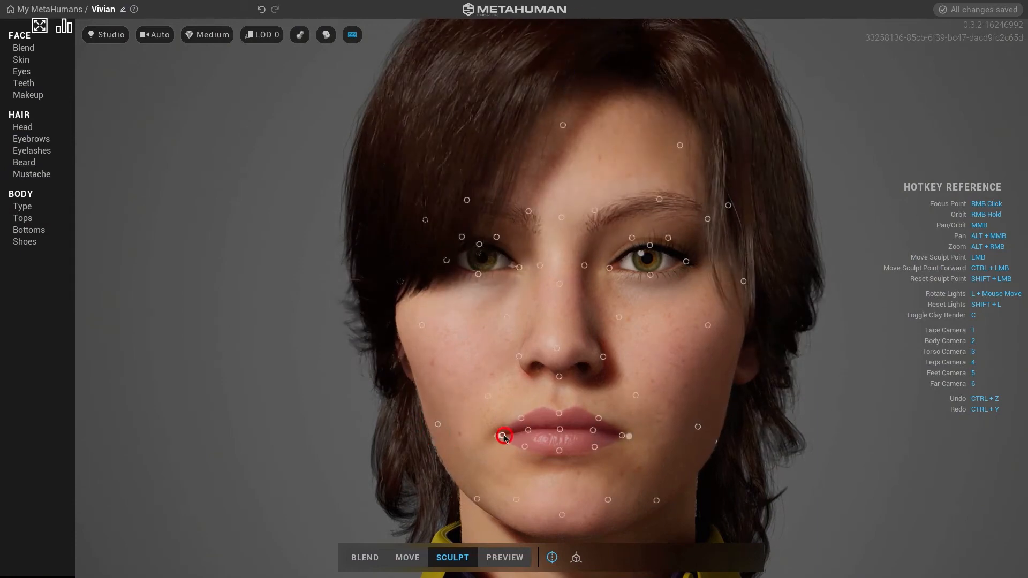
mouse_move(504, 438)
mouse_down()
mouse_move(459, 409)
mouse_move(457, 383)
mouse_move(454, 426)
mouse_up()
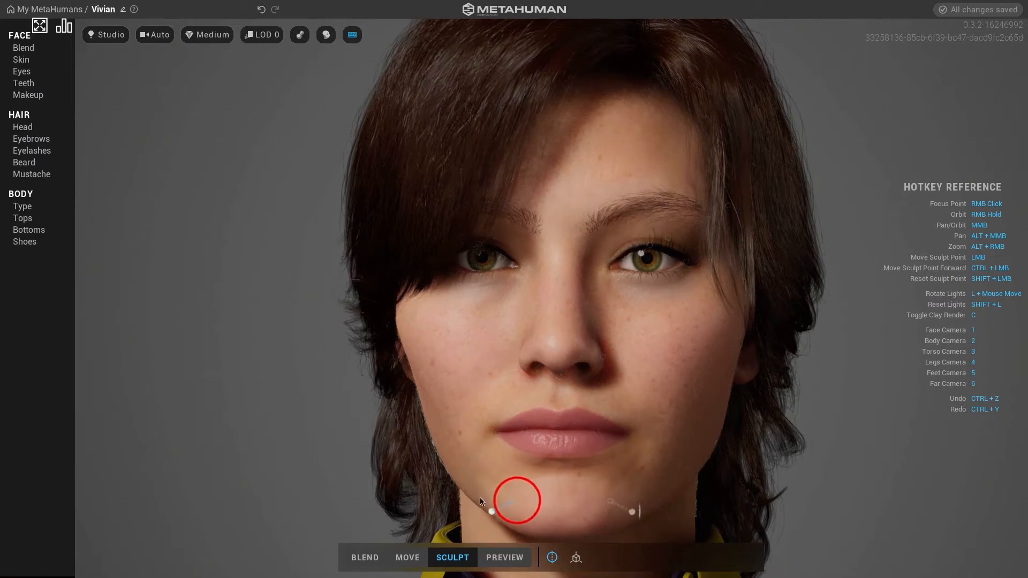
mouse_move(480, 501)
mouse_down()
mouse_move(492, 499)
mouse_move(456, 500)
mouse_move(480, 499)
mouse_up()
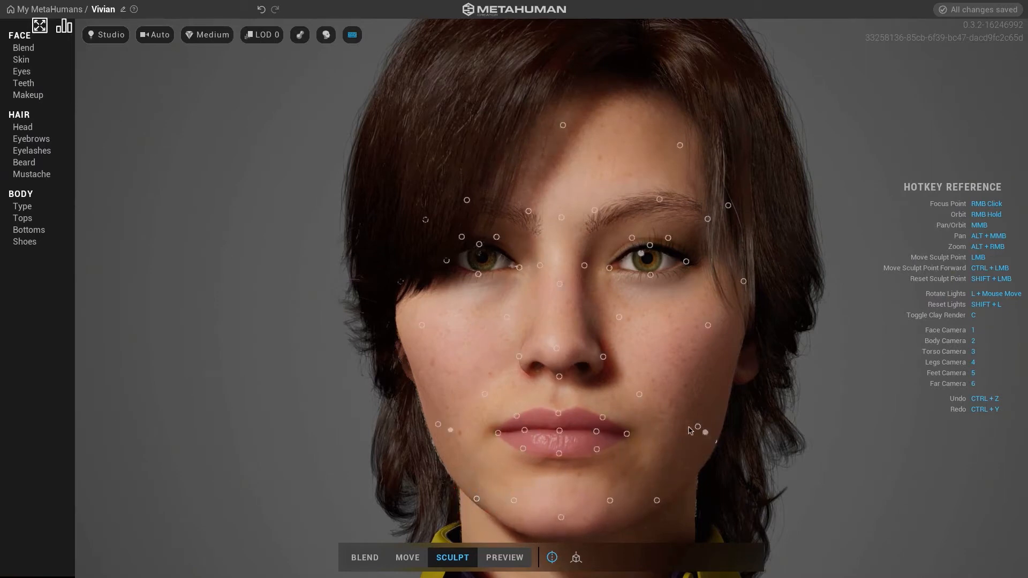
mouse_move(690, 430)
mouse_down()
mouse_move(692, 420)
mouse_move(658, 420)
mouse_up()
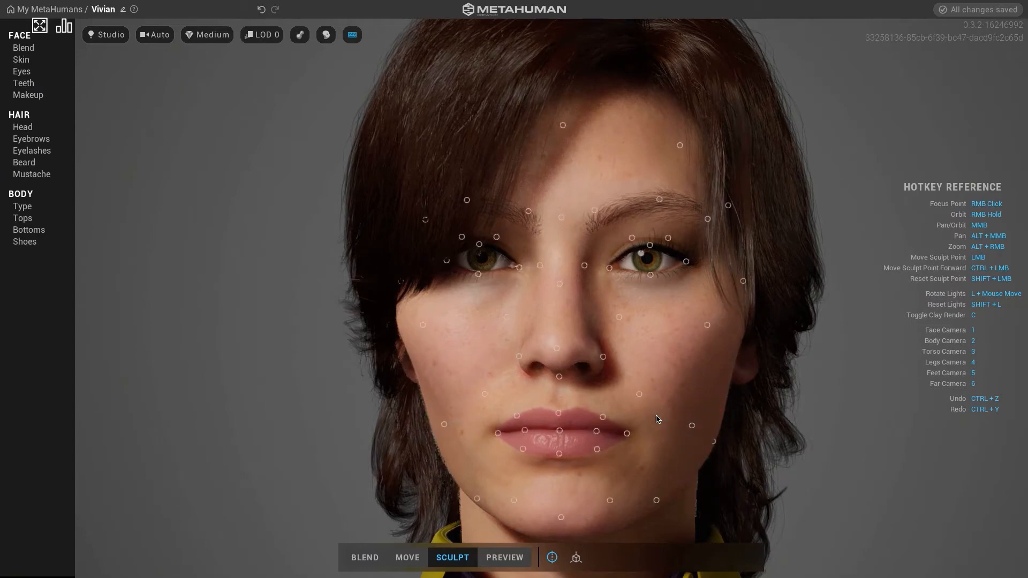
Step: In profile with the hair hidden, reshape the ear through its lobe, top, rear and front points, and pull the back of the skull slightly outward
click(744, 372)
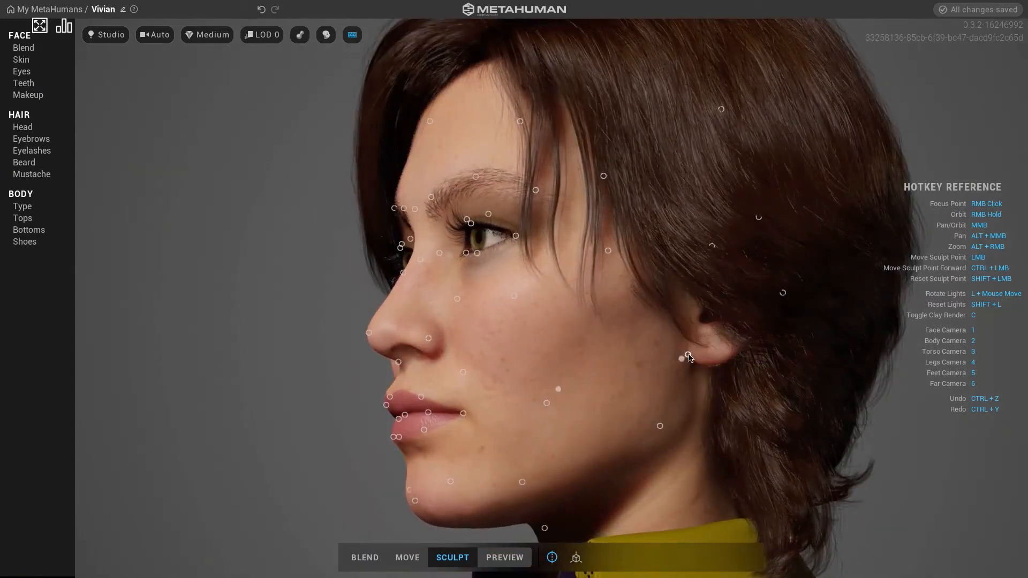
drag(689, 358, 686, 366)
click(326, 35)
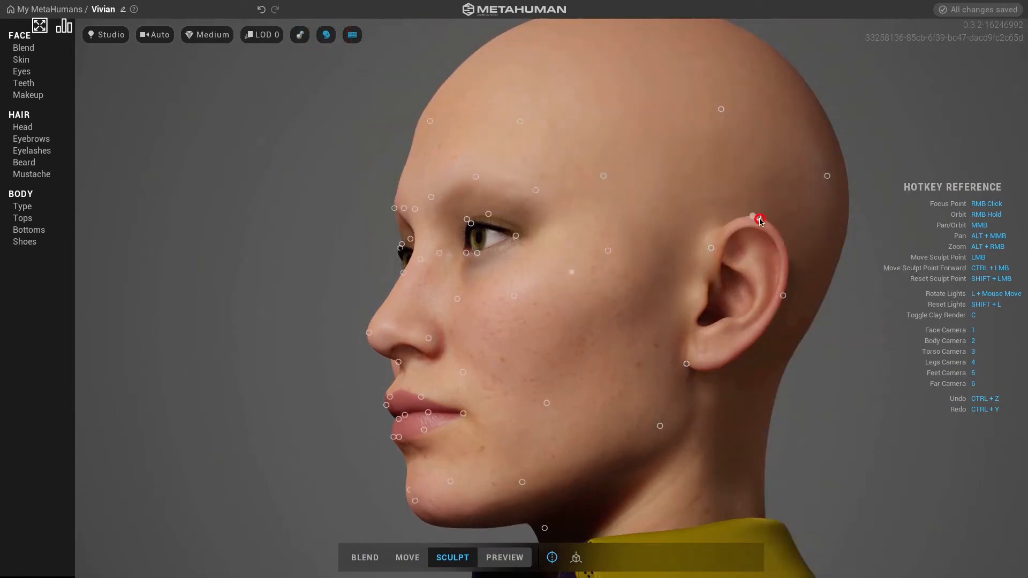
mouse_move(759, 219)
mouse_down()
mouse_move(763, 199)
mouse_move(763, 208)
mouse_up()
drag(786, 292, 760, 292)
drag(708, 243, 719, 244)
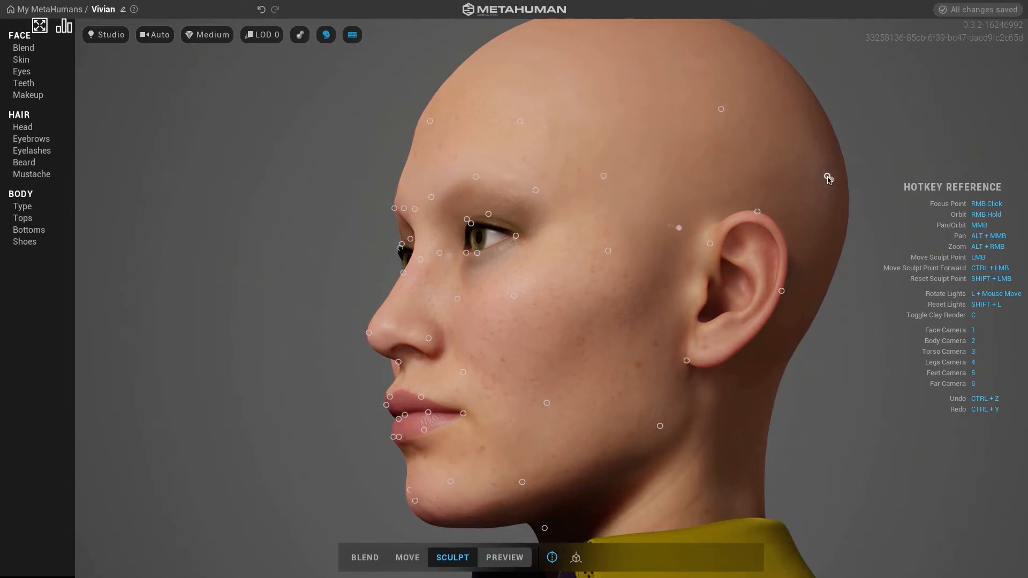
mouse_move(828, 180)
mouse_down()
mouse_move(851, 165)
mouse_move(831, 172)
mouse_up()
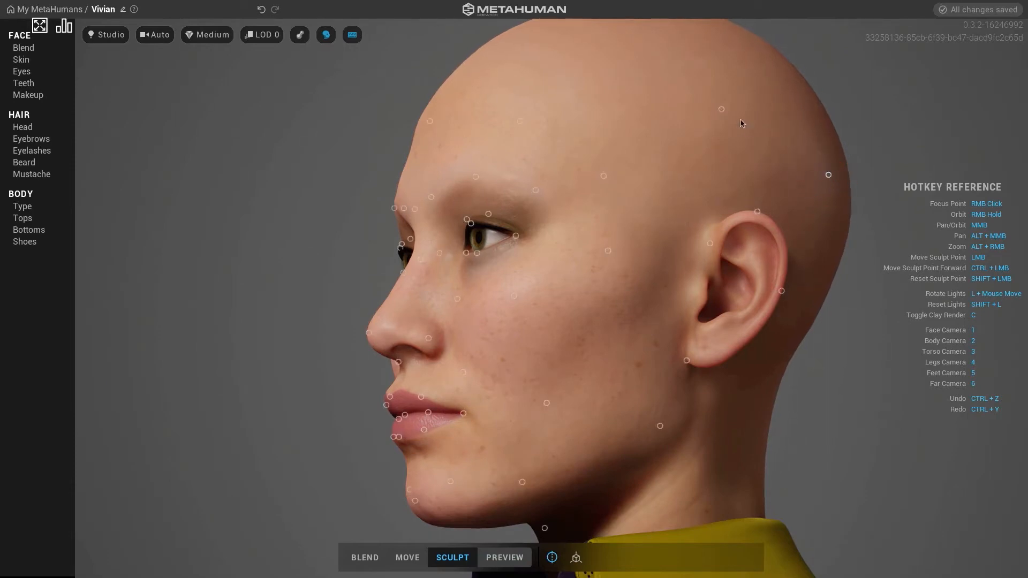
Step: Try pulling the upper skull point up and back in profile, and undo the change
mouse_move(721, 109)
mouse_down()
mouse_move(733, 69)
mouse_move(774, 15)
mouse_move(821, 23)
mouse_up()
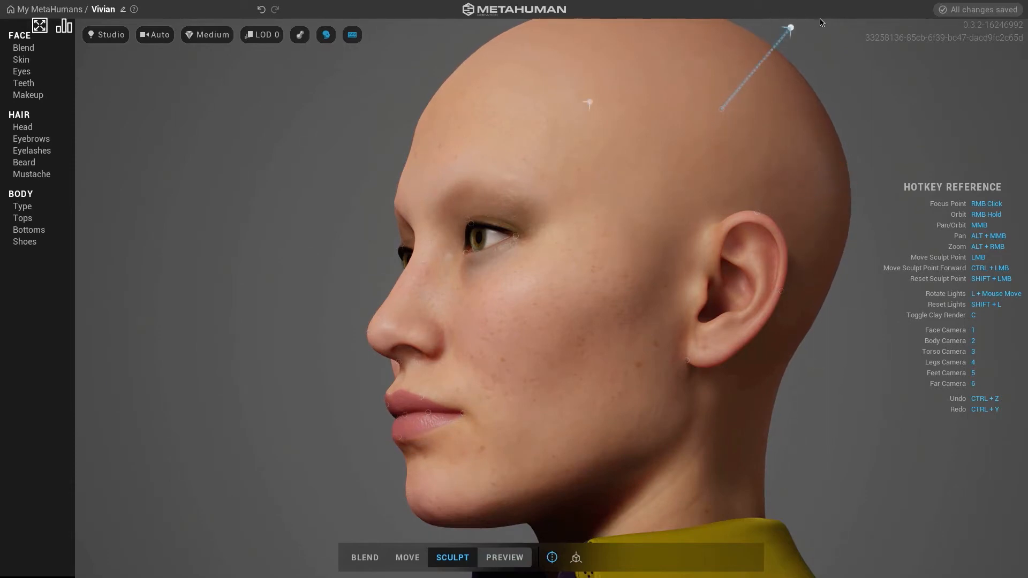
mouse_move(721, 89)
mouse_down()
mouse_move(615, 239)
mouse_move(558, 345)
mouse_up()
key(ctrl+z)
key(ctrl+z)
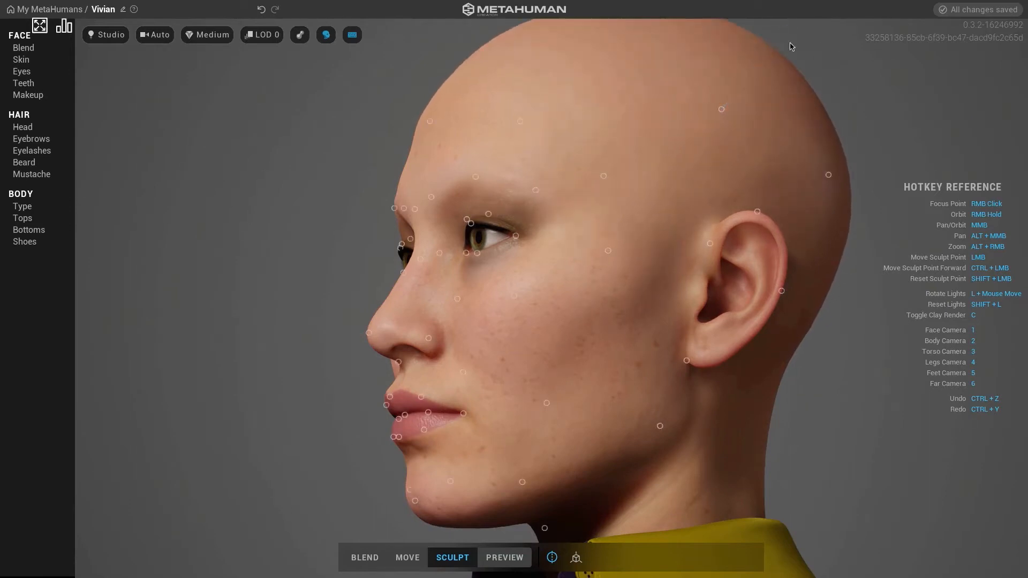
click(261, 9)
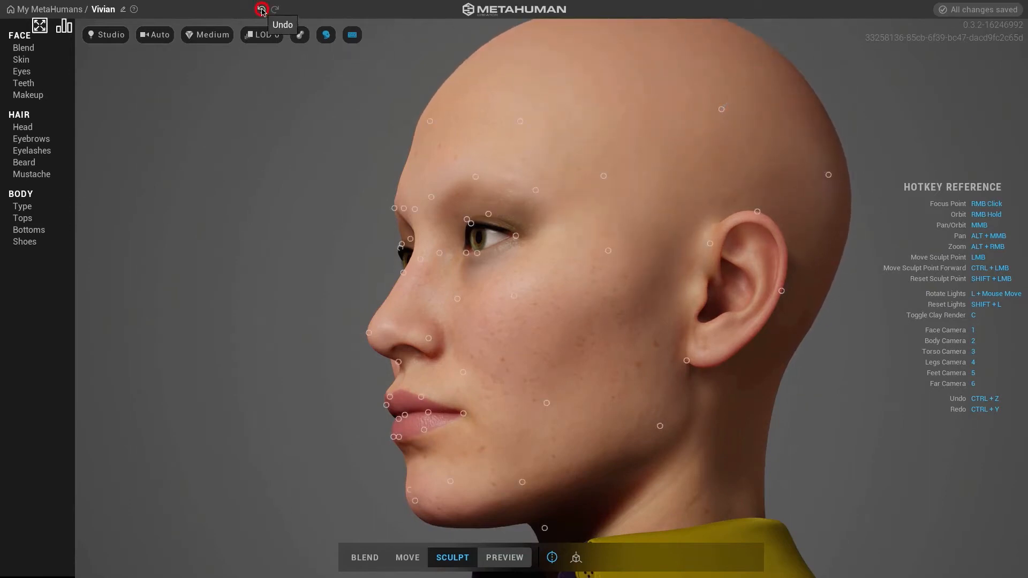
Step: Show the hair again and return to the Face Camera
click(520, 121)
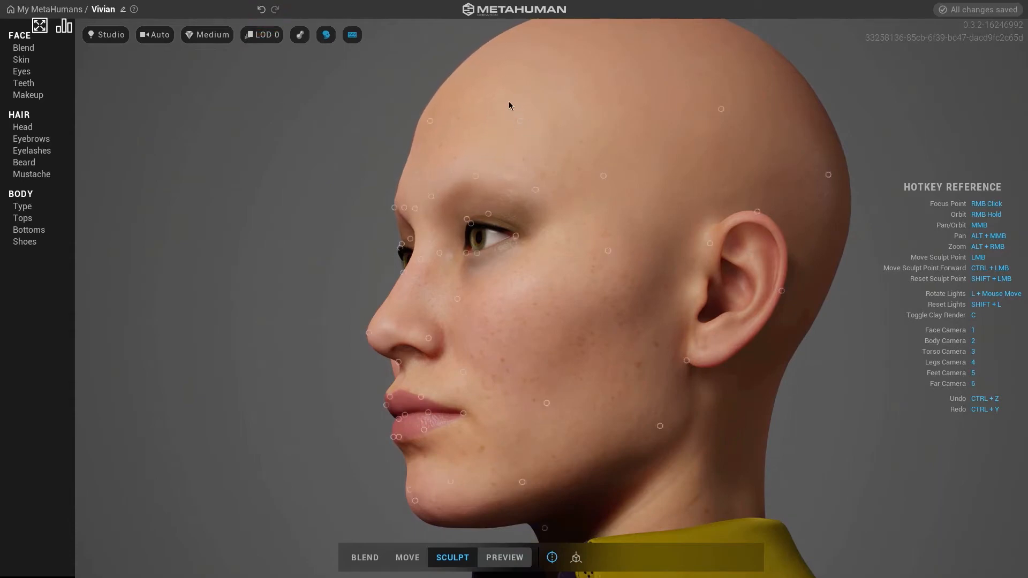
click(326, 35)
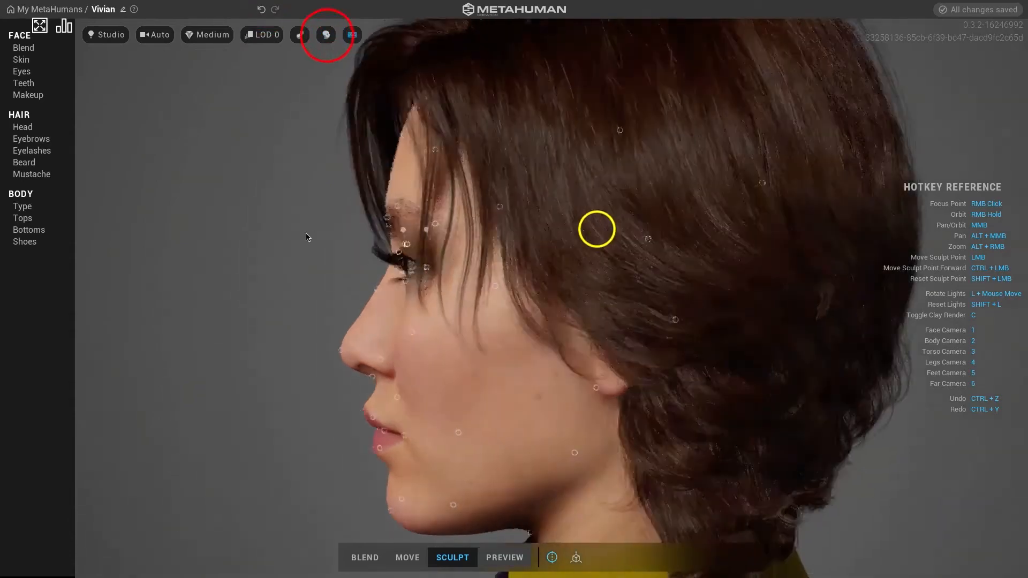
key(1)
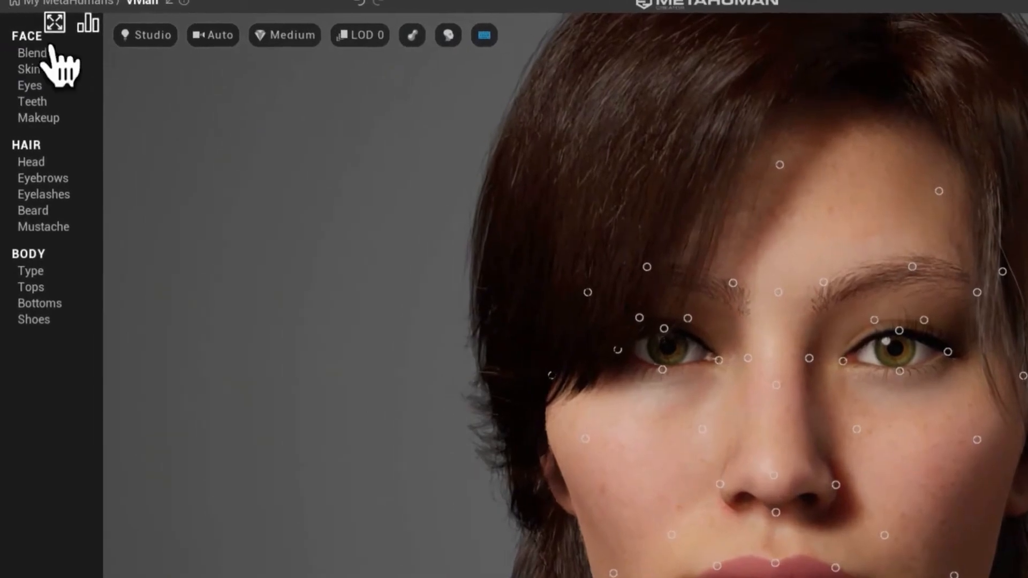
Step: In the Skin settings, try a dark skin color at U 0.88, V 0.40, and settle on a medium tan around U 0.52, V 0.38
click(36, 60)
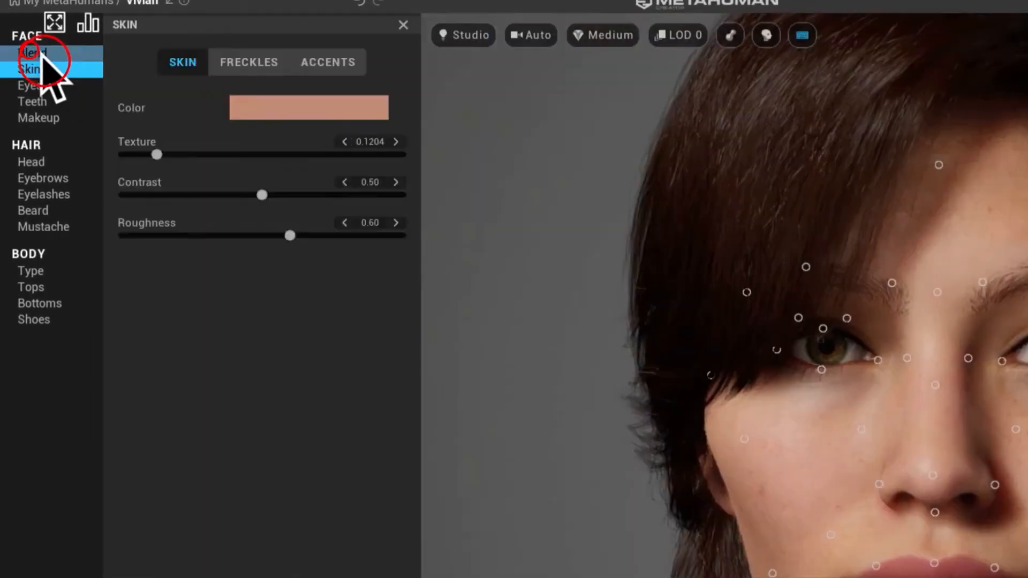
click(32, 52)
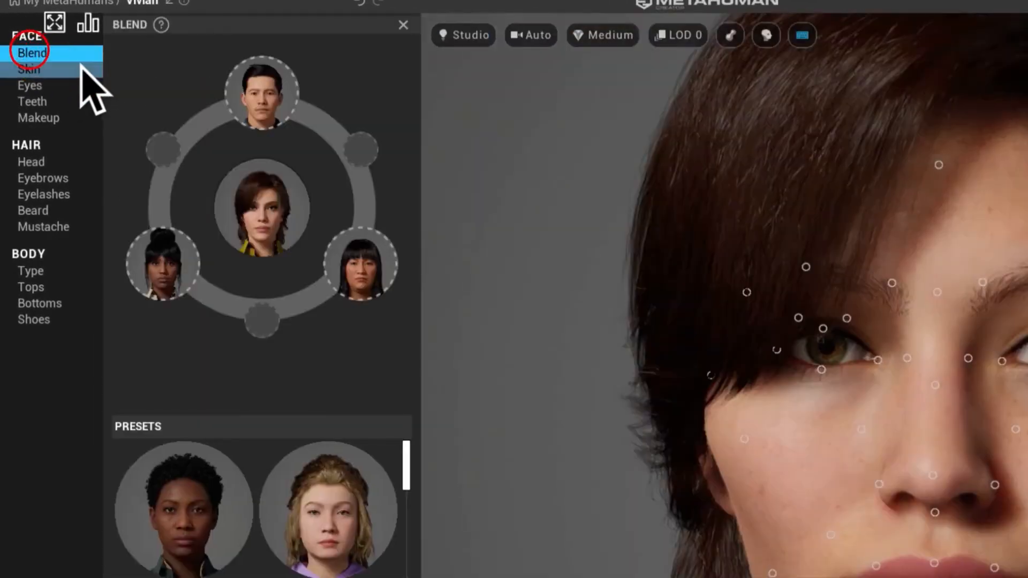
click(47, 70)
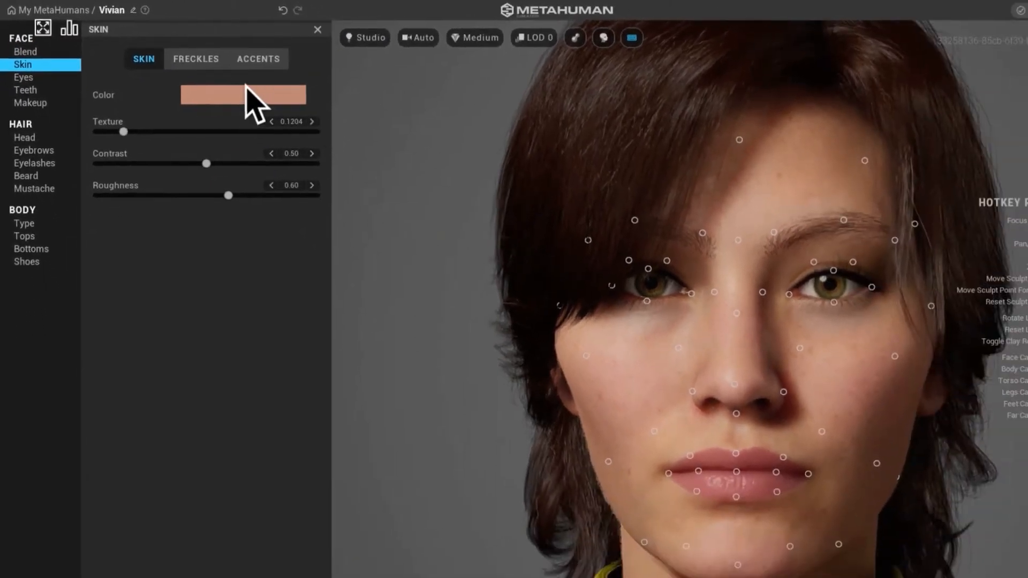
click(220, 91)
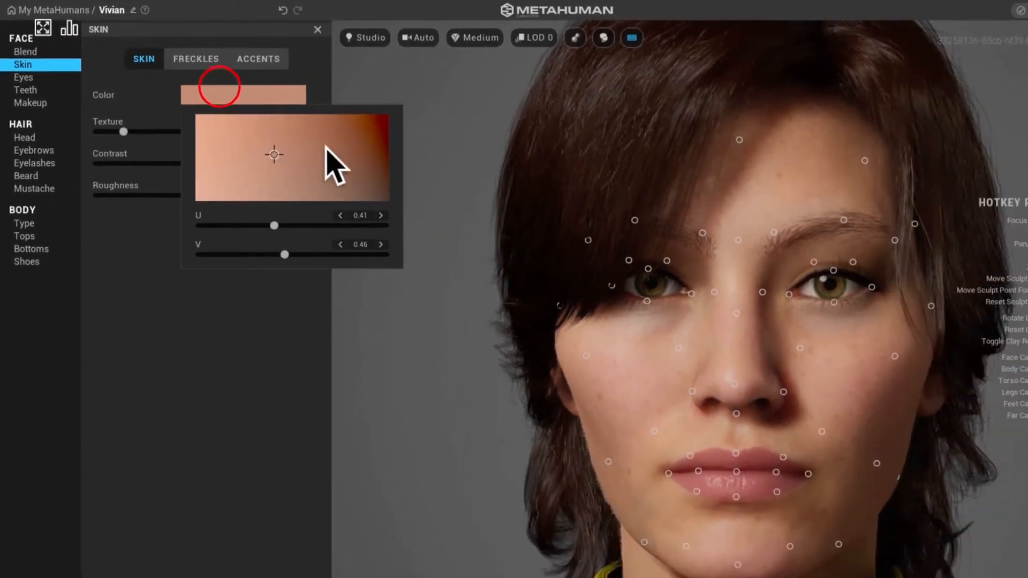
drag(305, 132, 365, 150)
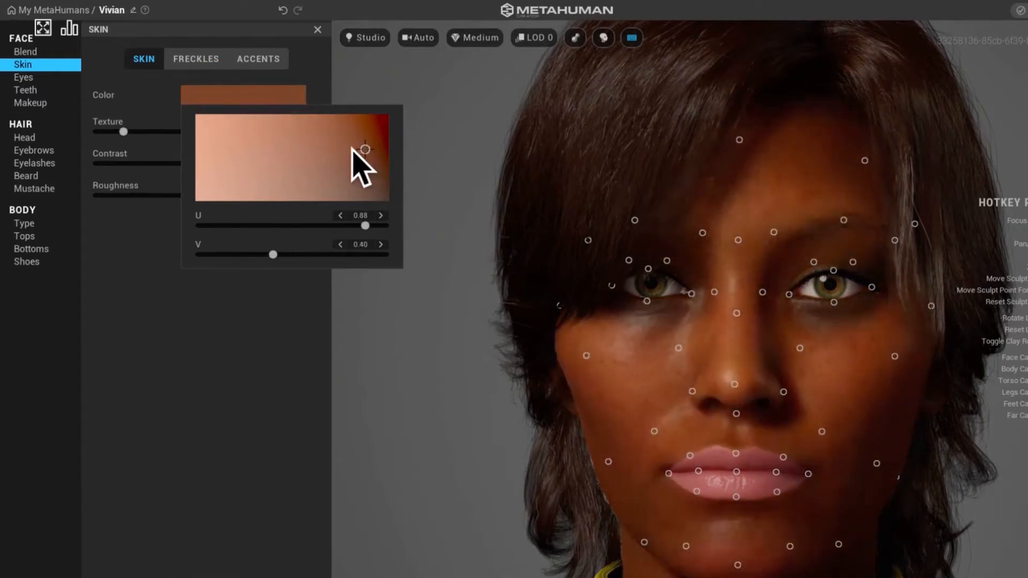
click(304, 149)
mouse_move(246, 138)
mouse_down()
mouse_move(179, 102)
mouse_move(165, 202)
mouse_move(236, 178)
mouse_move(288, 187)
mouse_move(320, 153)
mouse_move(415, 103)
mouse_move(410, 197)
mouse_move(310, 143)
mouse_move(289, 144)
mouse_move(298, 150)
mouse_up()
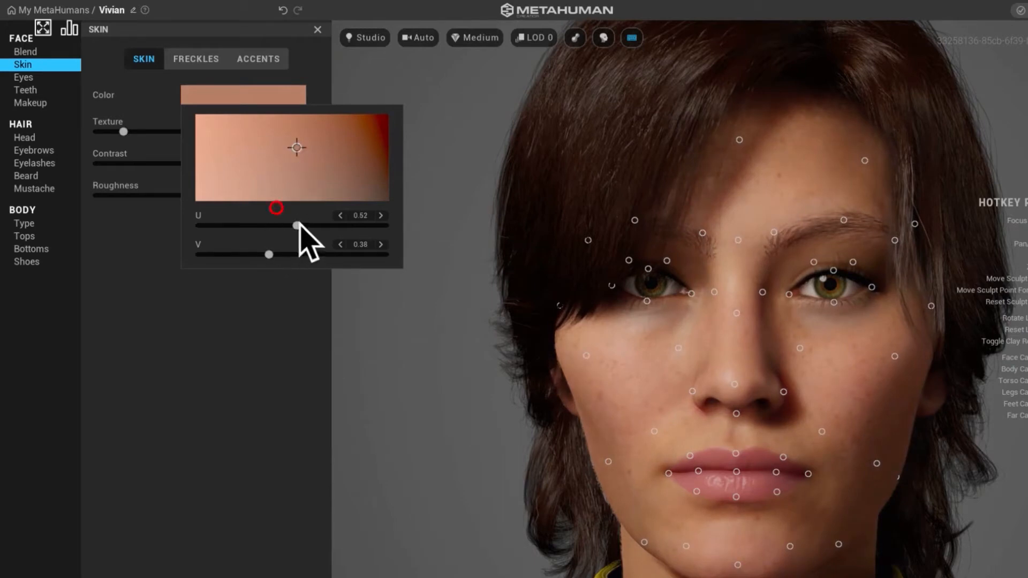
mouse_move(297, 227)
mouse_down()
mouse_move(255, 225)
mouse_move(358, 225)
mouse_move(300, 226)
mouse_move(292, 256)
mouse_move(355, 247)
mouse_move(224, 256)
mouse_move(273, 255)
mouse_up()
Step: Examine the new skin color from near and far, and set the skin Texture to 0.1516
drag(808, 302, 807, 320)
scroll(808, 319, down, 8)
scroll(807, 320, up, 10)
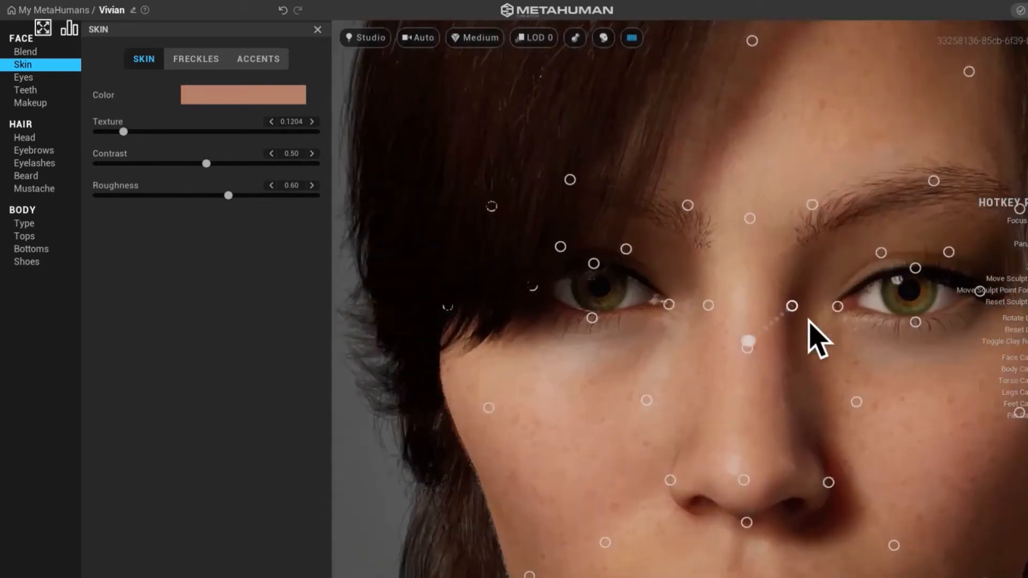
scroll(808, 319, down, 8)
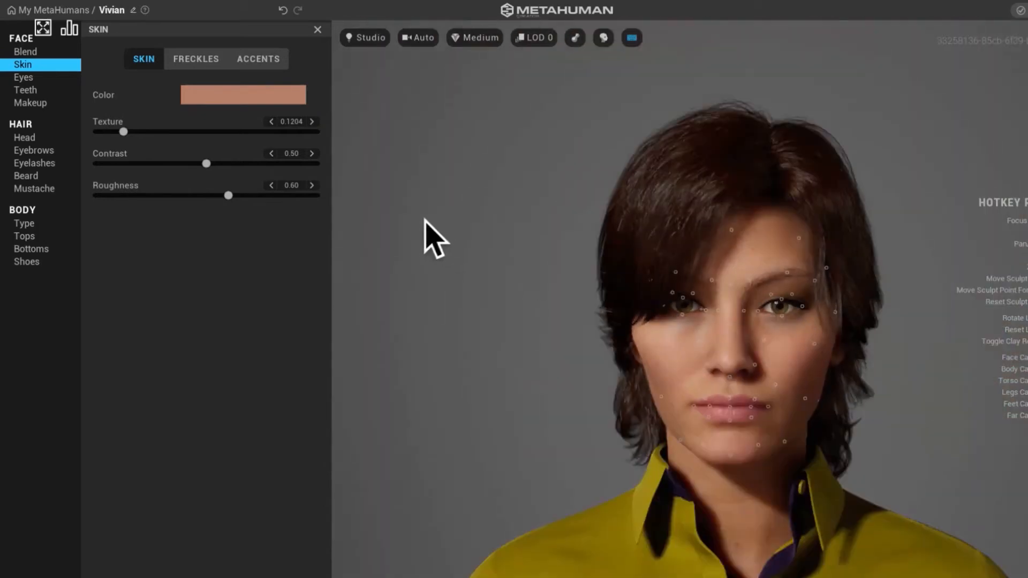
scroll(725, 292, up, 8)
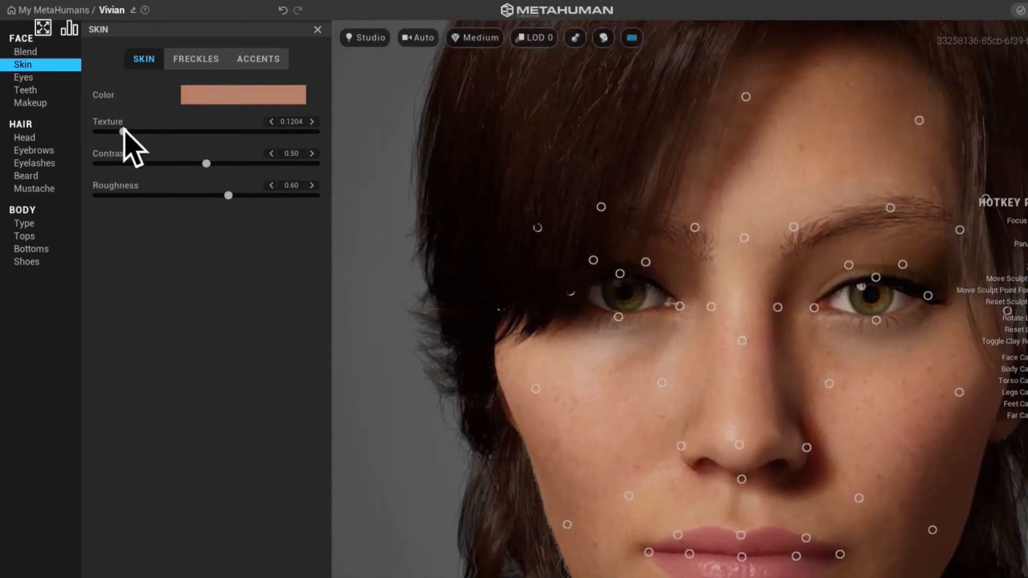
click(123, 132)
mouse_move(123, 132)
mouse_down()
mouse_move(138, 131)
mouse_move(129, 132)
mouse_up()
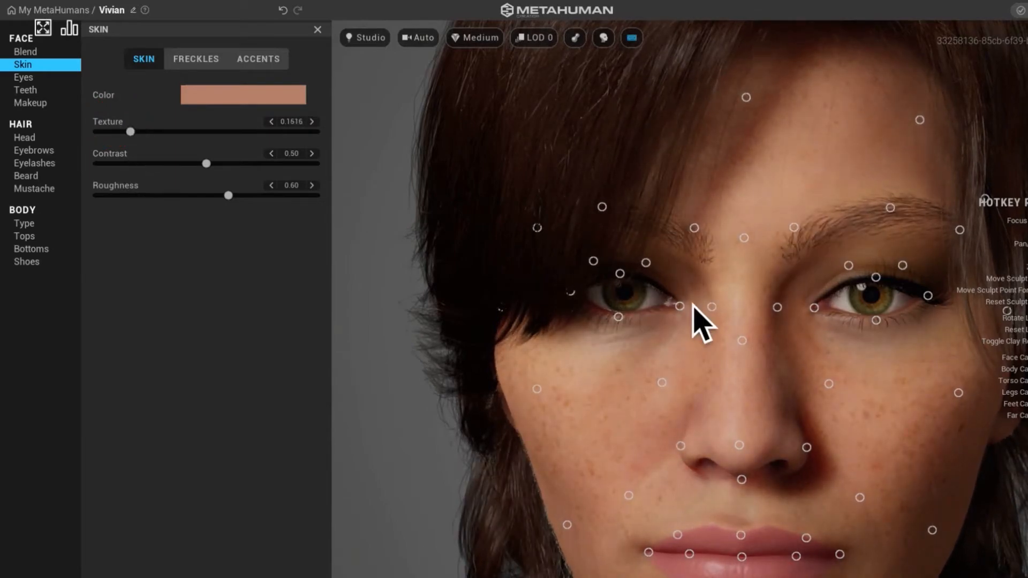
Step: Compare the freckled skin from near and far, and set the skin Texture to 0.1915
scroll(692, 304, down, 5)
scroll(693, 304, up, 3)
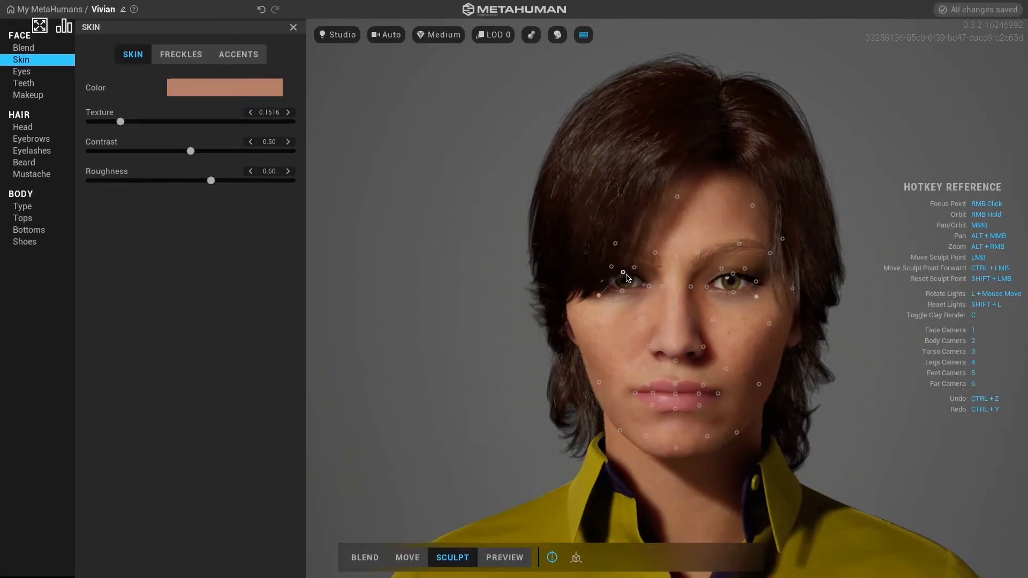
scroll(627, 277, up, 4)
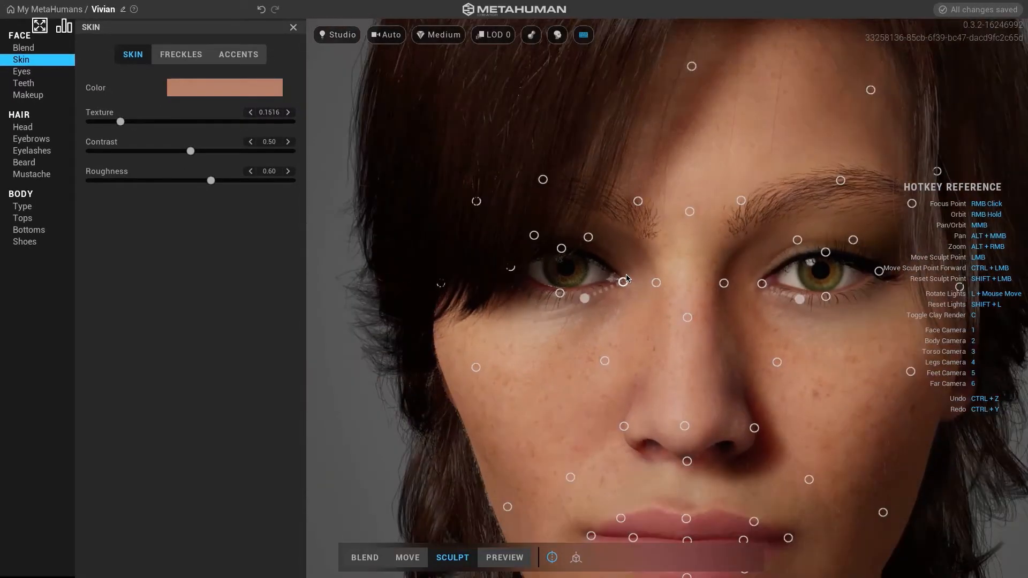
mouse_move(120, 123)
mouse_down()
mouse_move(91, 124)
mouse_move(130, 124)
mouse_up()
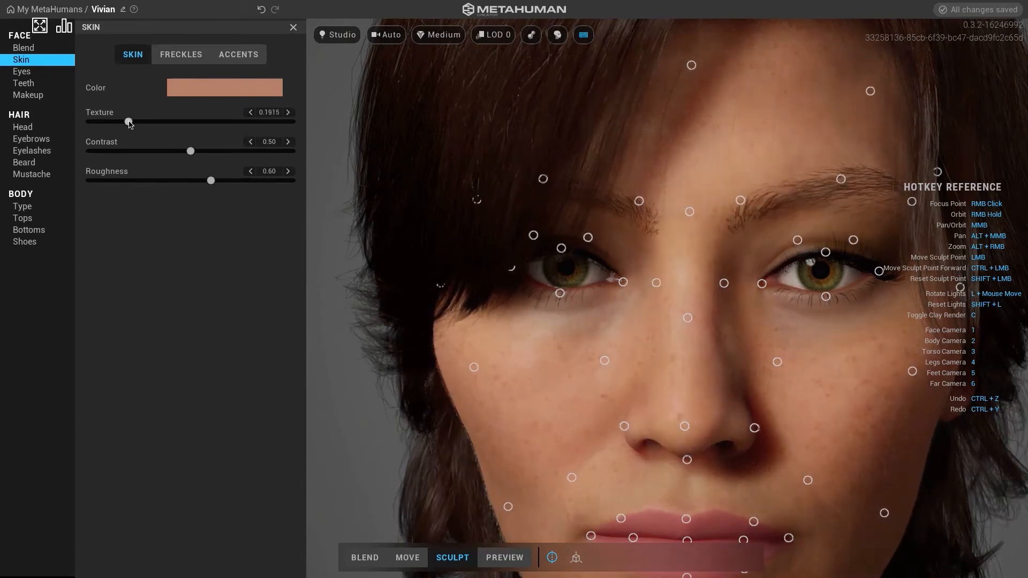
Step: View the character with the Body Camera, and set camera switching to Face
key(2)
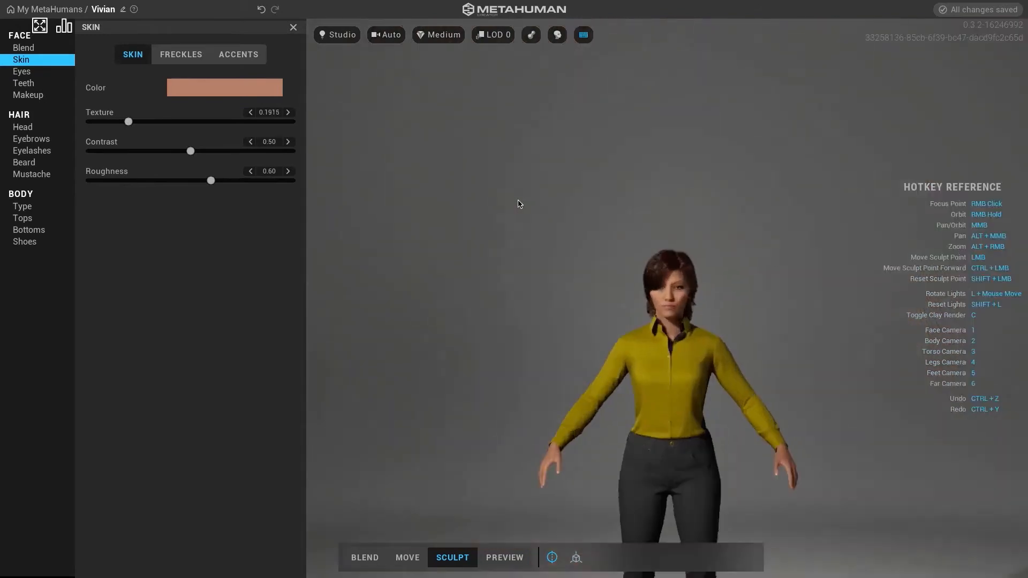
key(1)
click(391, 35)
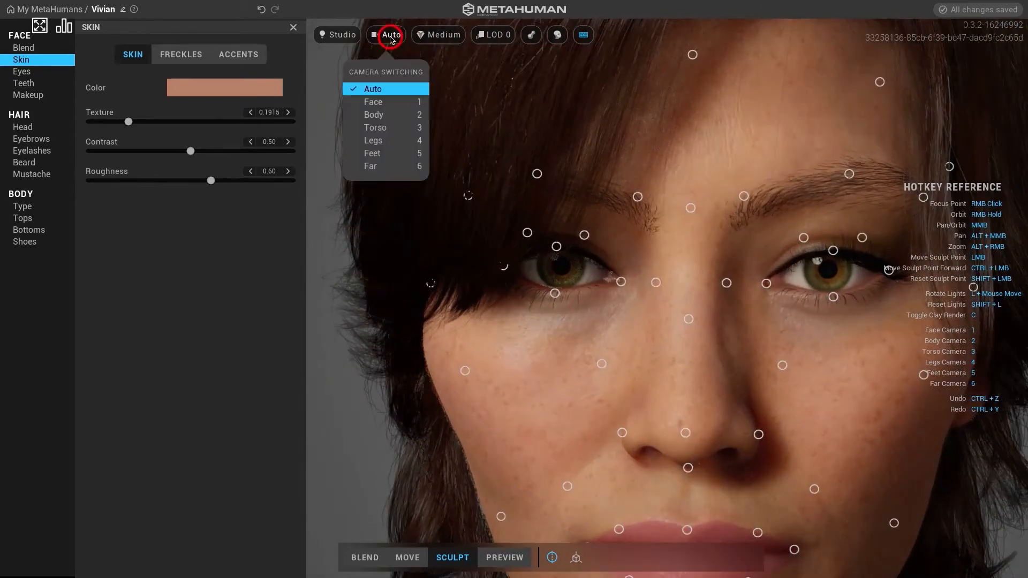
click(395, 100)
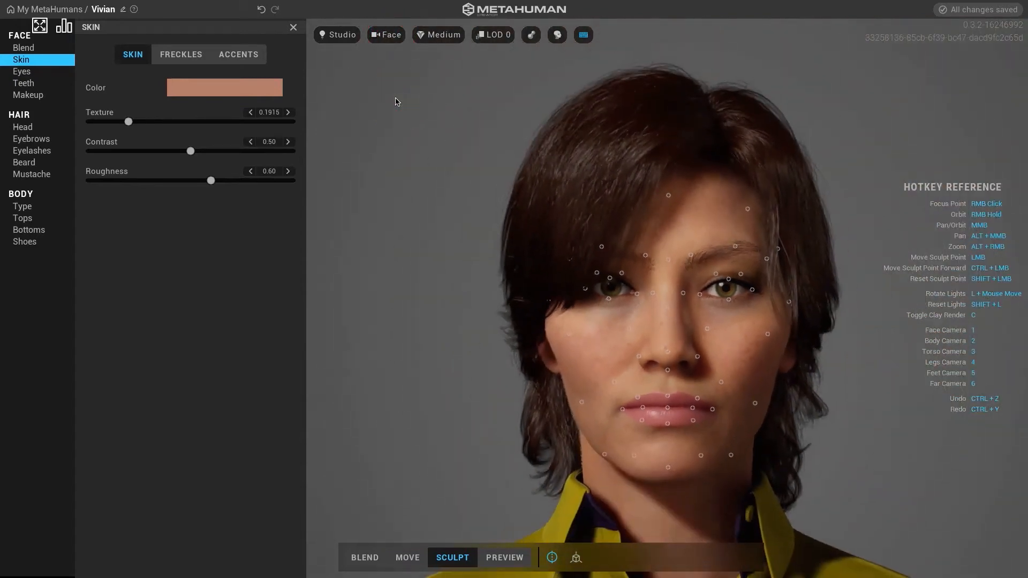
Step: Raise the skin Texture to 0.4050, stepping through the variations above 0.2979
drag(130, 122, 151, 124)
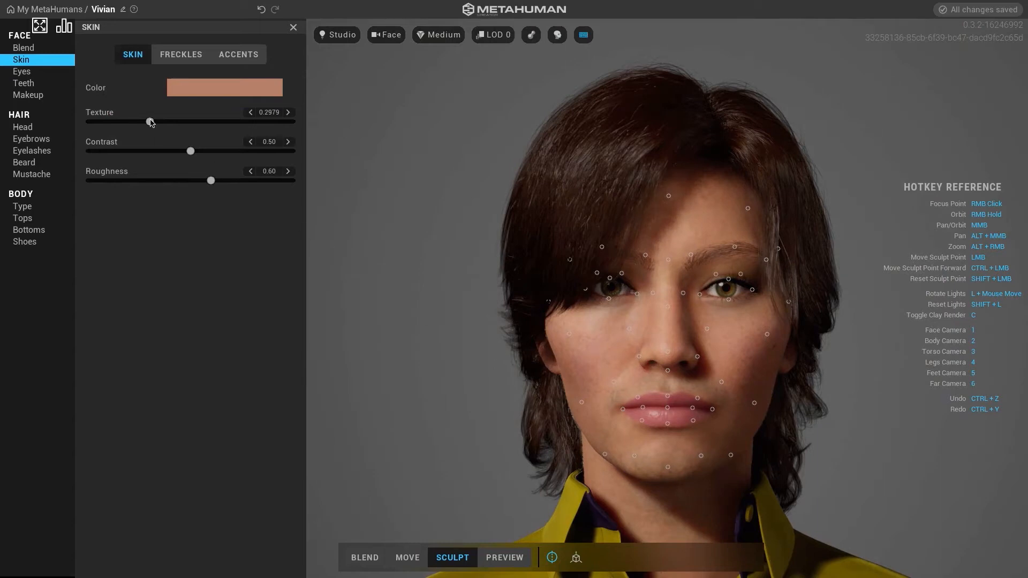
drag(150, 122, 164, 123)
click(289, 113)
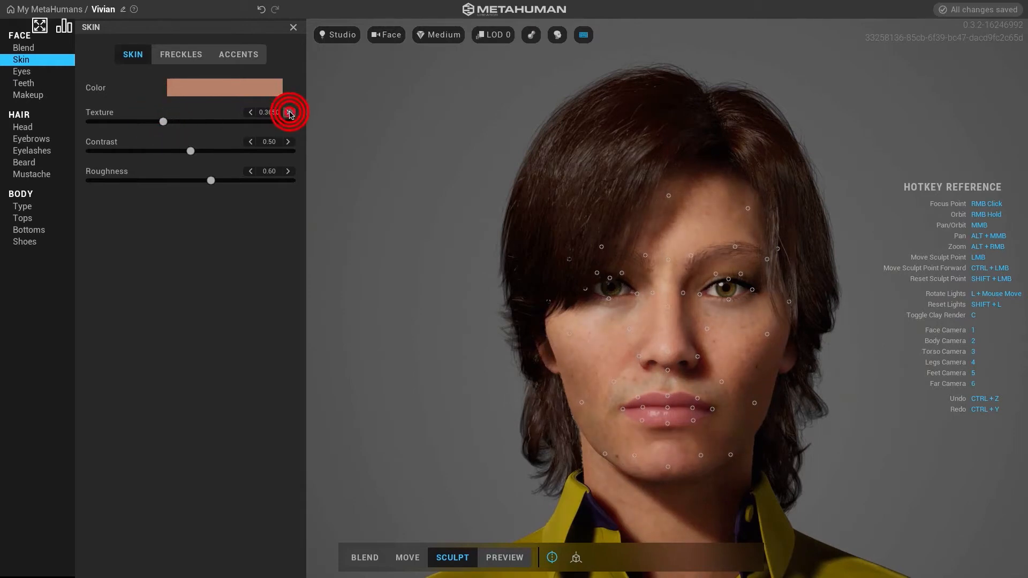
click(289, 113)
click(289, 112)
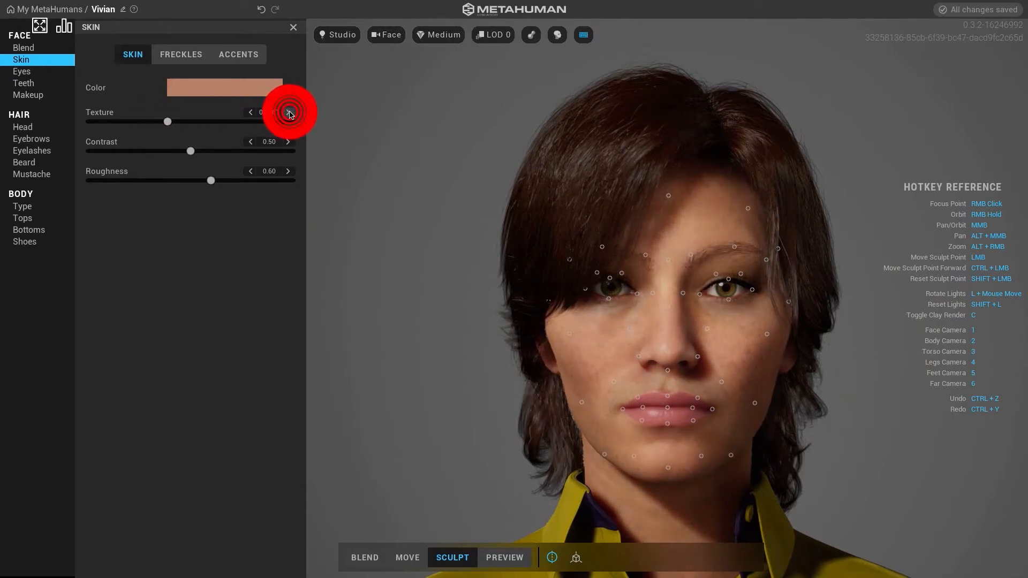
click(289, 113)
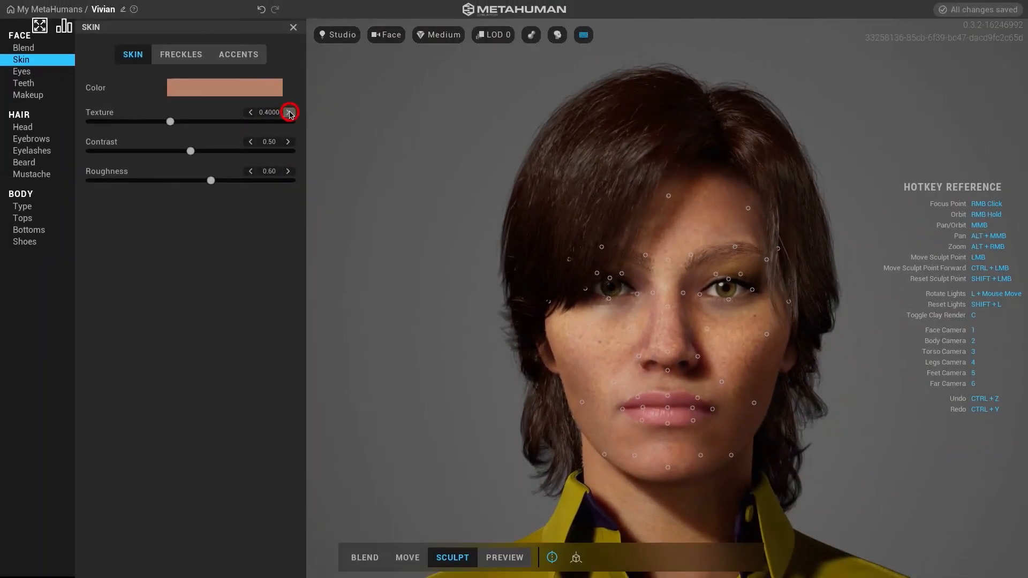
click(289, 112)
Step: Compare the face's skin detail from near and far, and set the skin Texture to 0.4367
scroll(680, 317, up, 5)
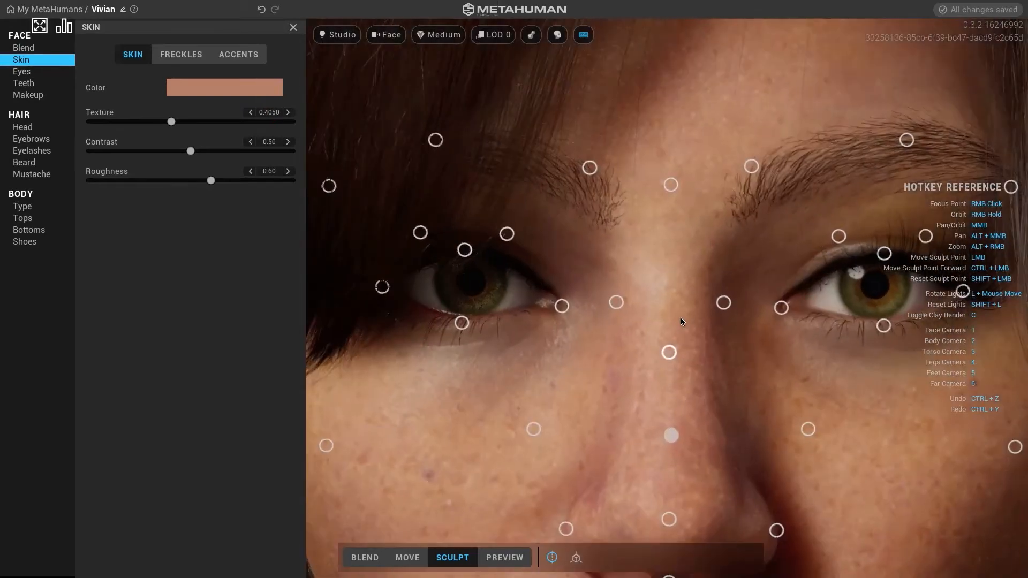
scroll(616, 397, down, 3)
scroll(615, 397, down, 5)
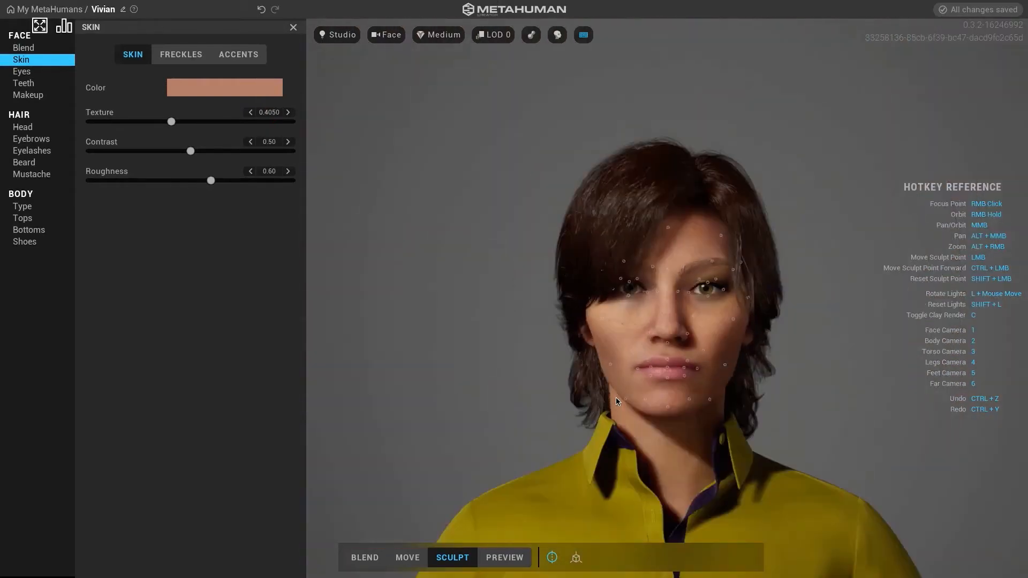
scroll(615, 397, up, 3)
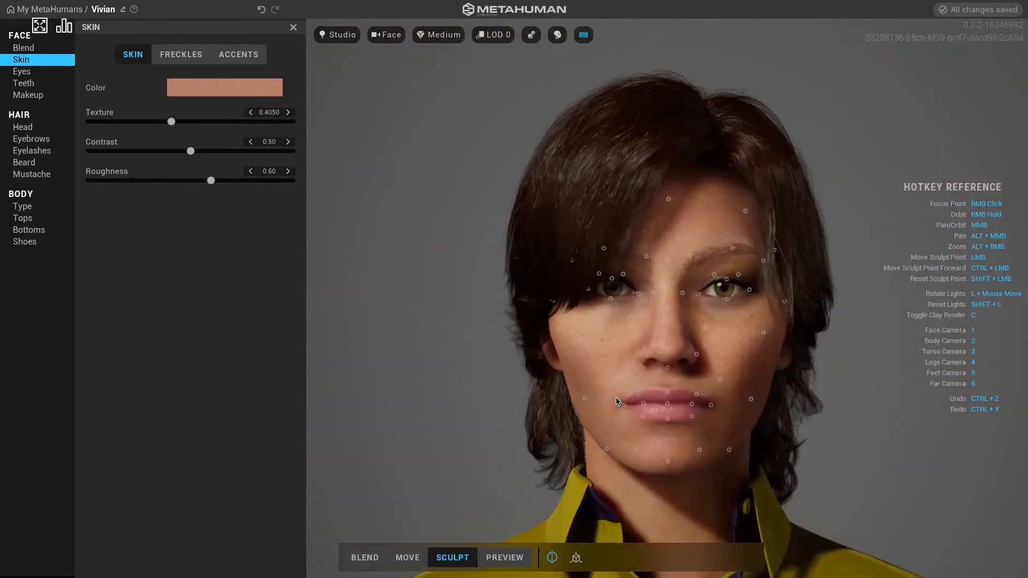
click(289, 112)
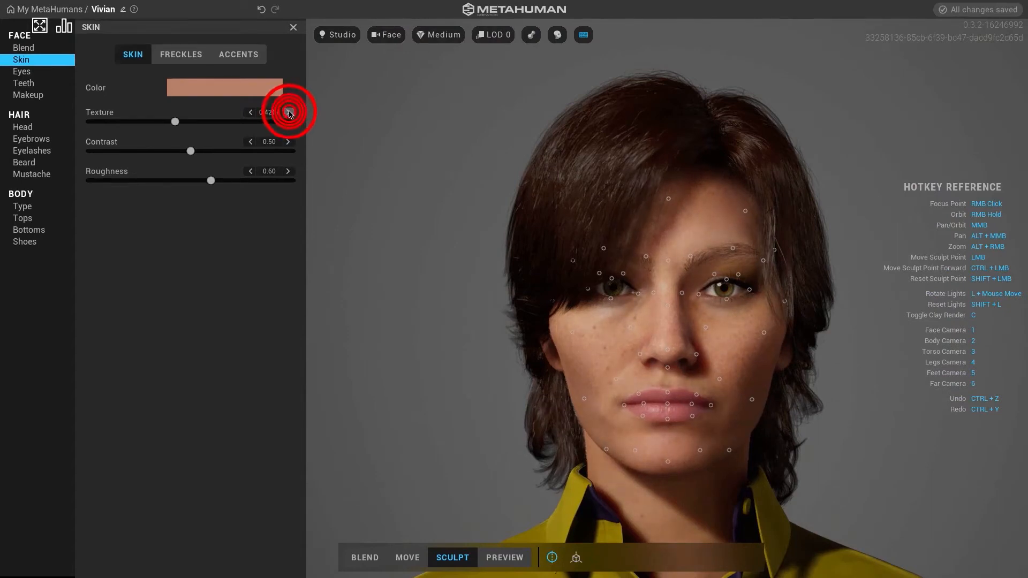
click(289, 113)
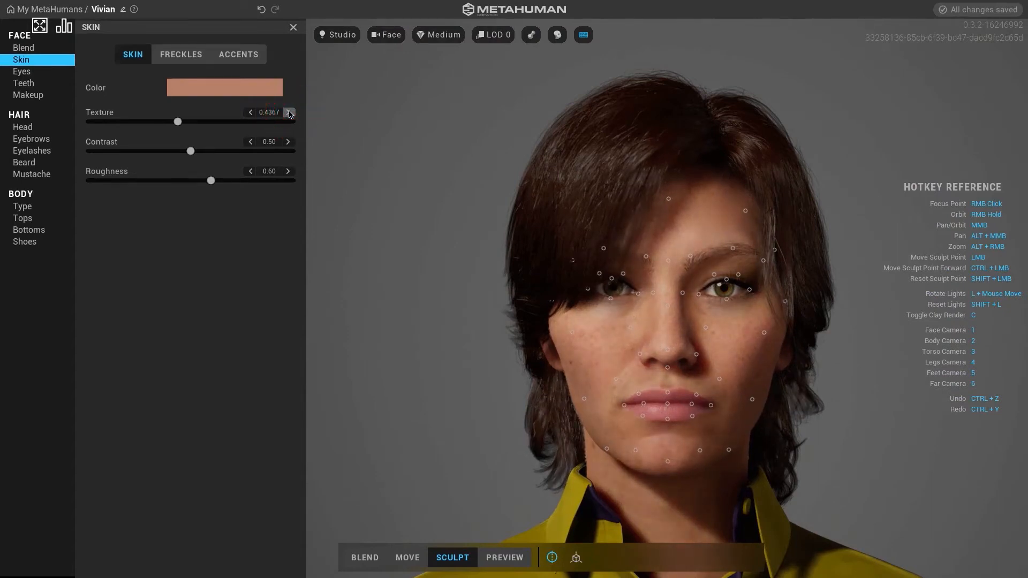
Step: View the face closer and advance the skin Texture in small increments to 0.5160
scroll(289, 113, up, 3)
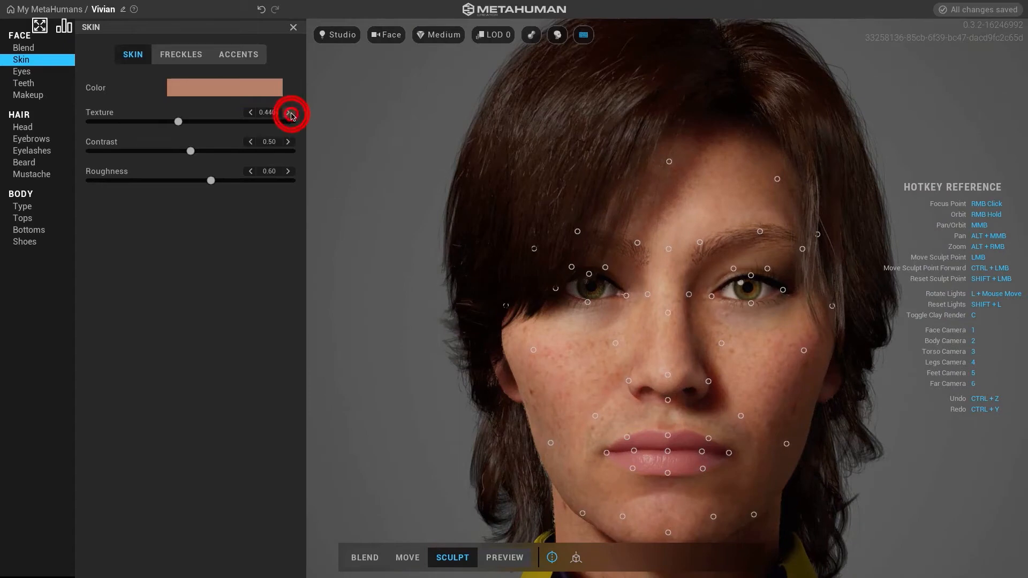
click(289, 112)
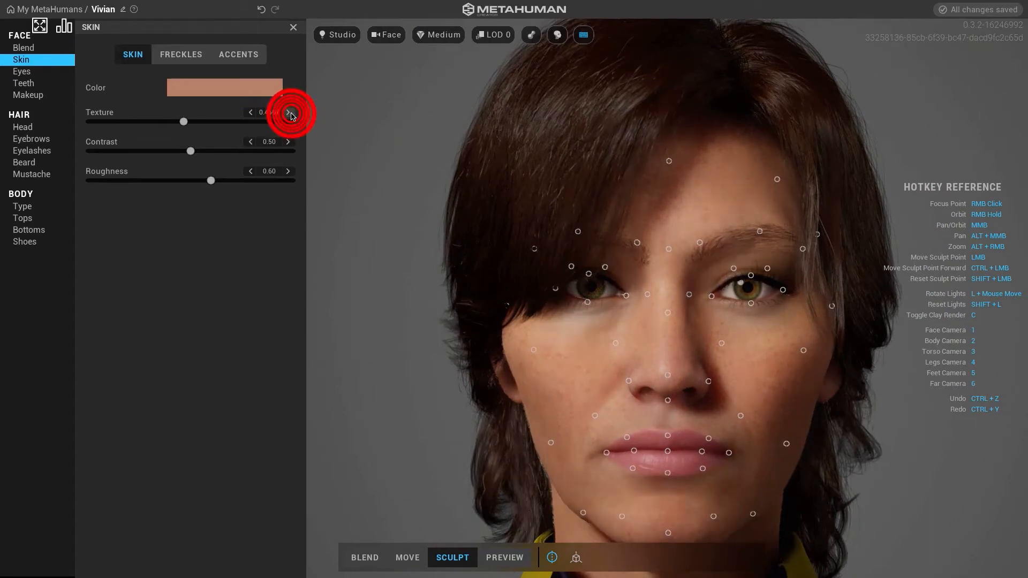
click(289, 113)
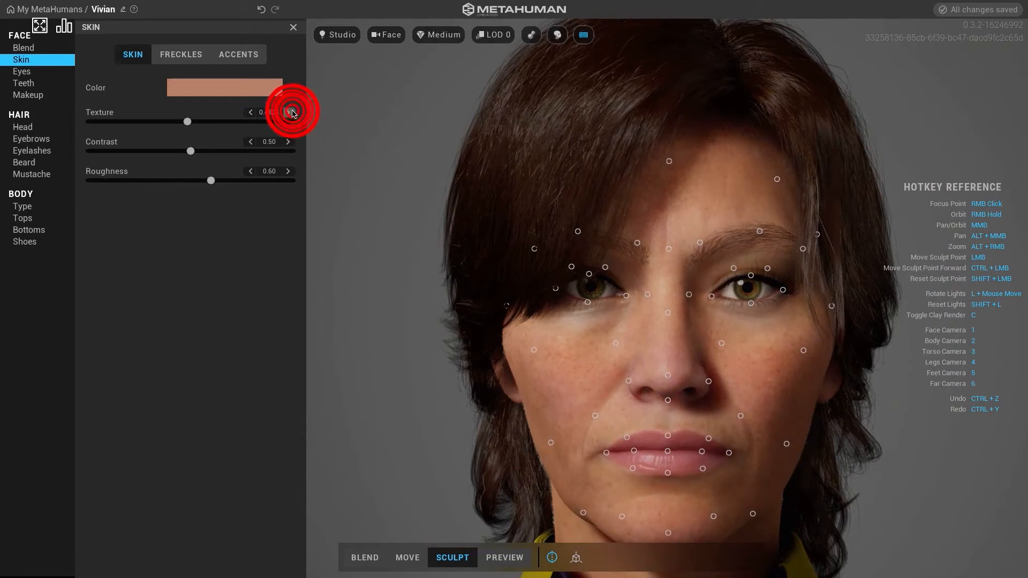
click(289, 113)
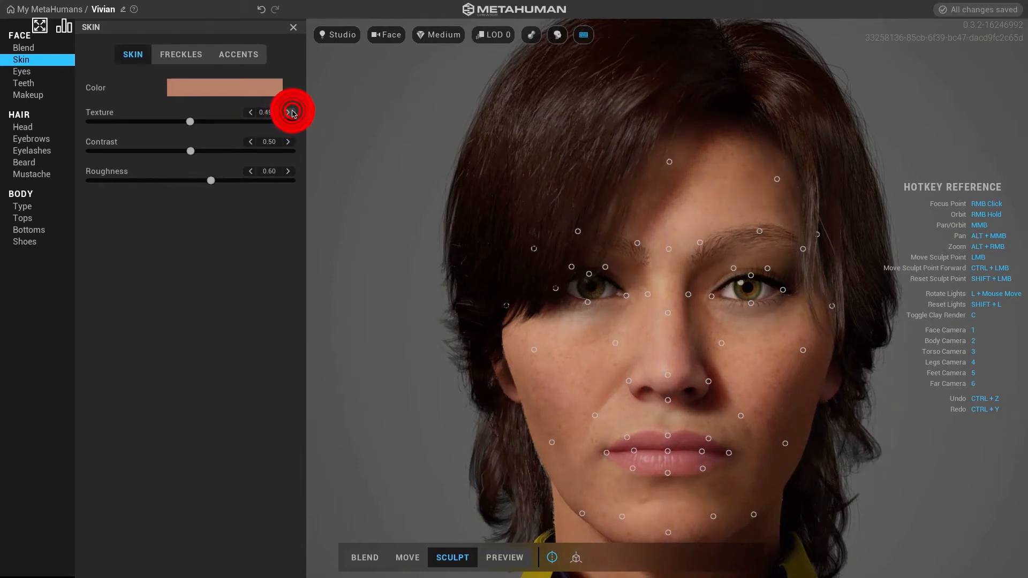
click(289, 113)
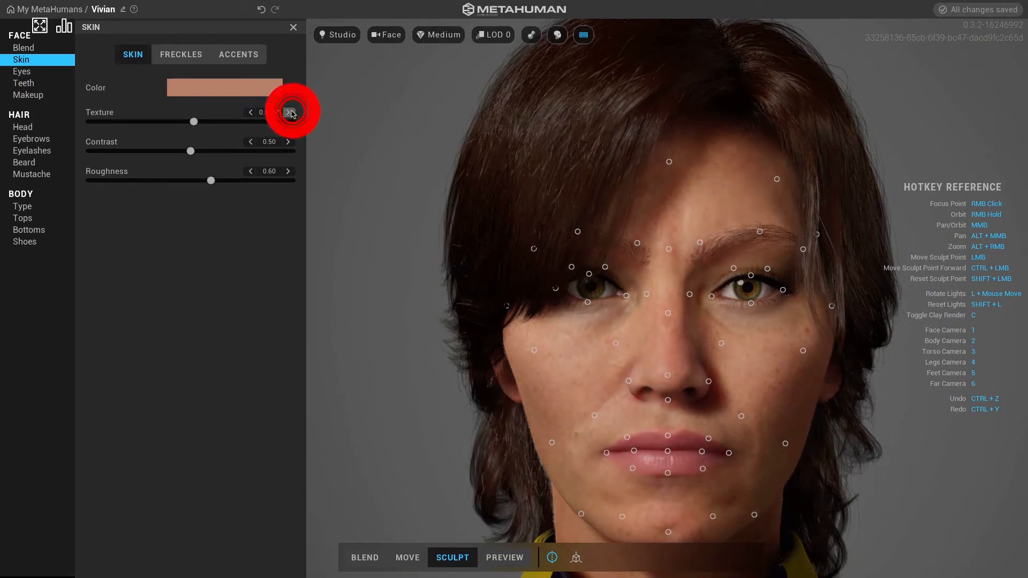
Step: Increase the skin Texture through 0.5452 to 0.5851 for an older, wrinkled complexion
click(195, 122)
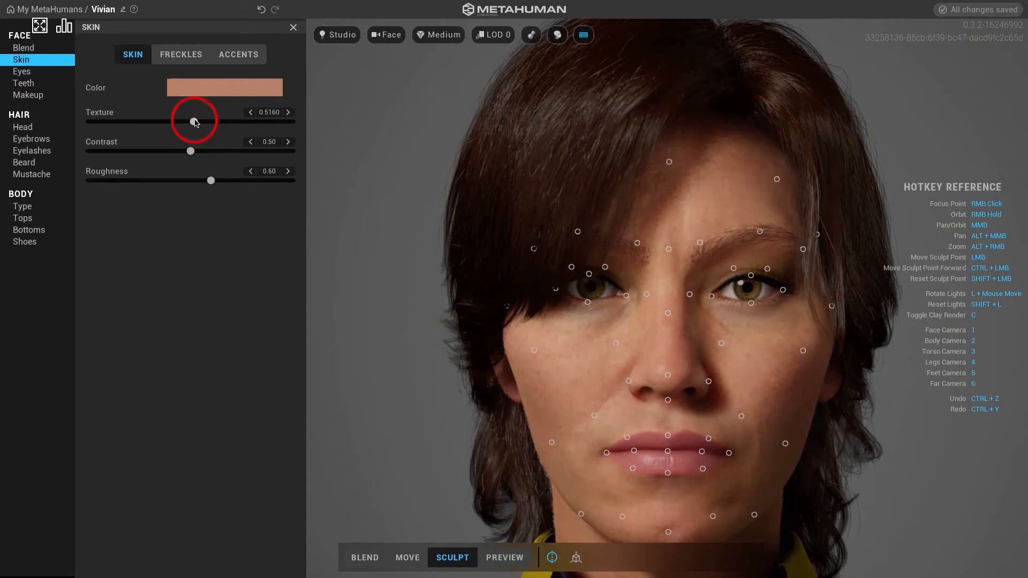
drag(194, 121, 198, 122)
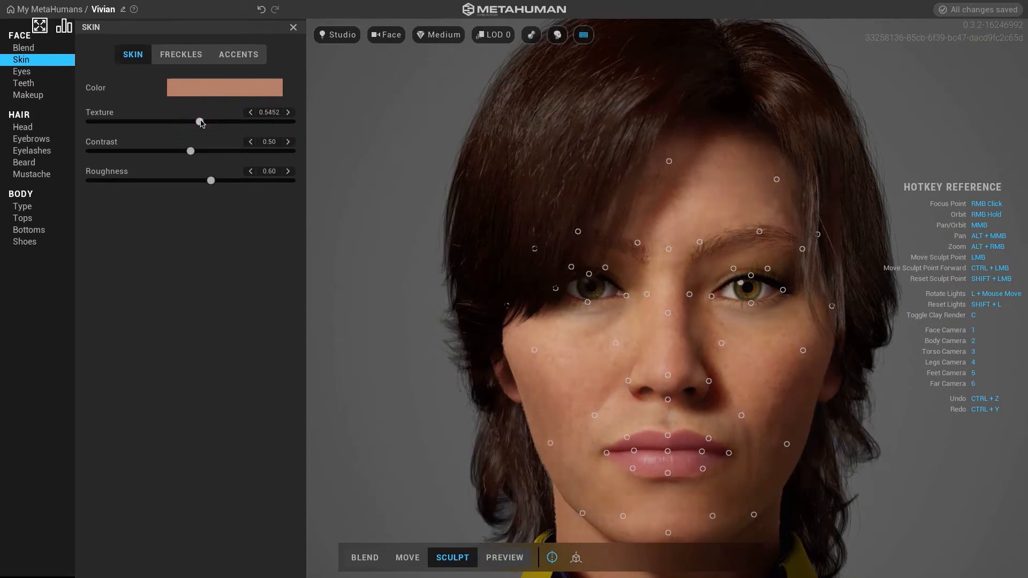
drag(208, 123, 210, 124)
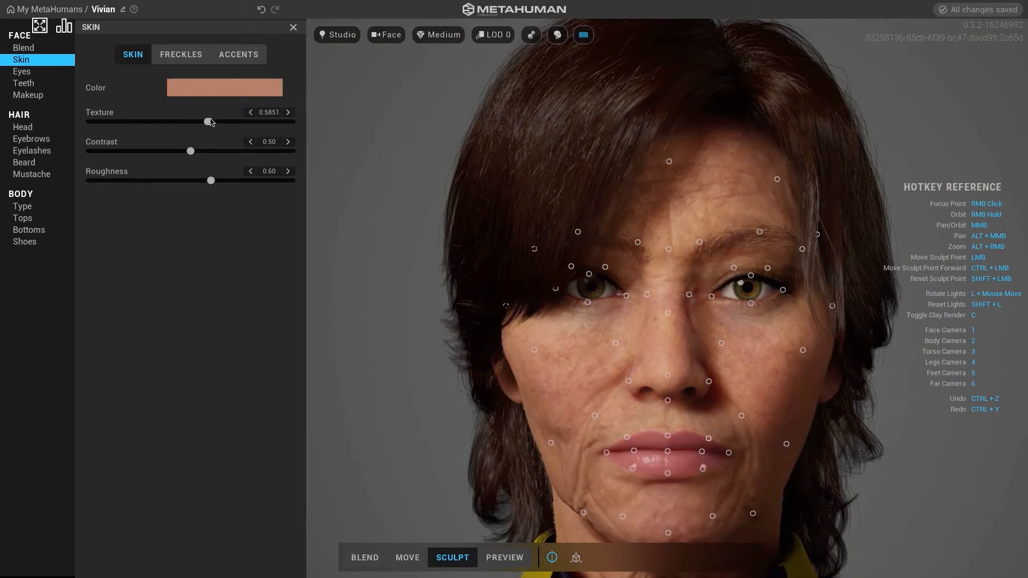
Step: Play the character's animation in Preview mode, and stop it
click(504, 557)
click(551, 558)
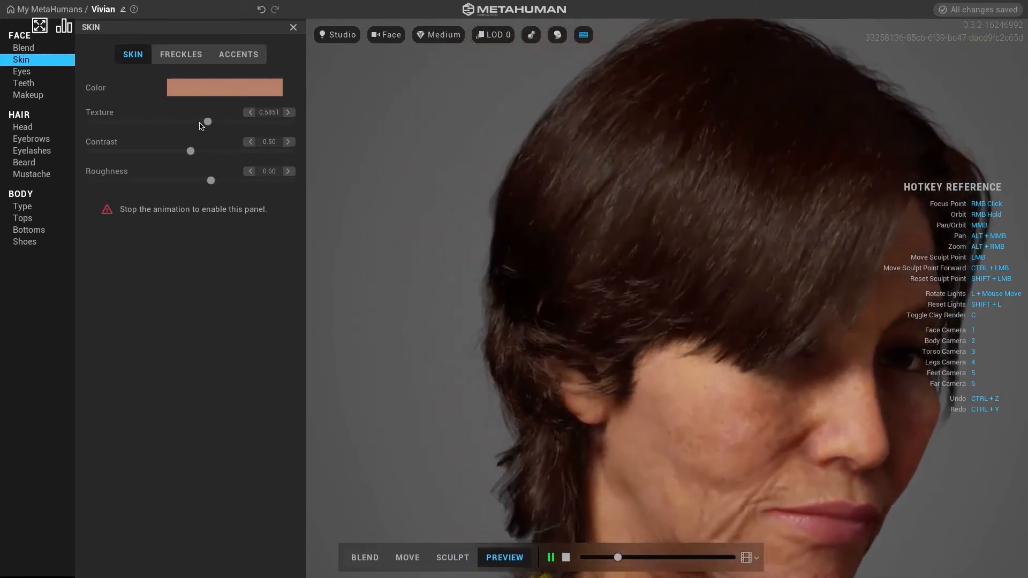
click(566, 557)
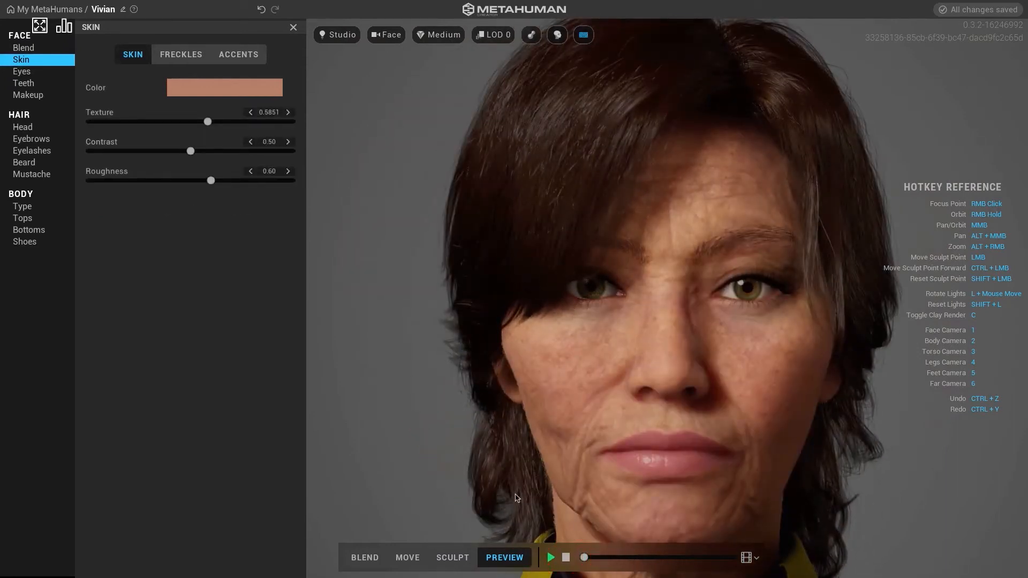
Step: Try skin texture values of about 0.62, 0.67 and 0.73, and settle on 0.0000
drag(209, 123, 214, 123)
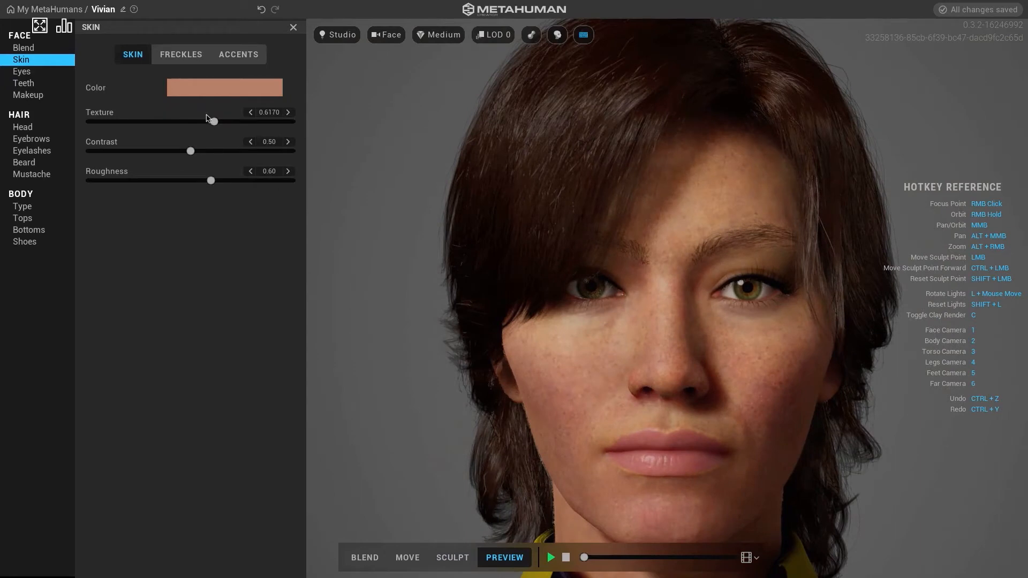
drag(214, 123, 226, 123)
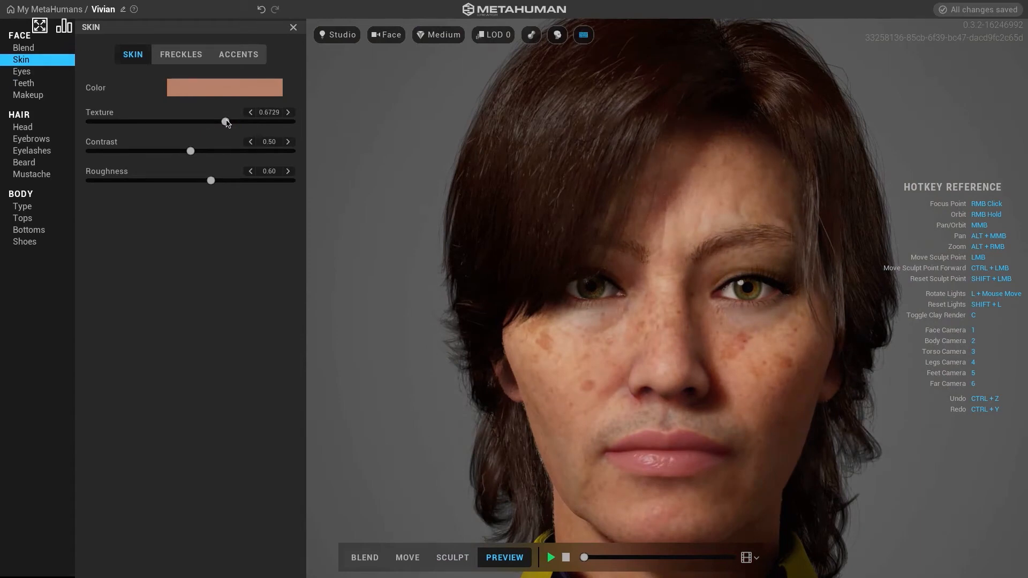
drag(225, 121, 237, 122)
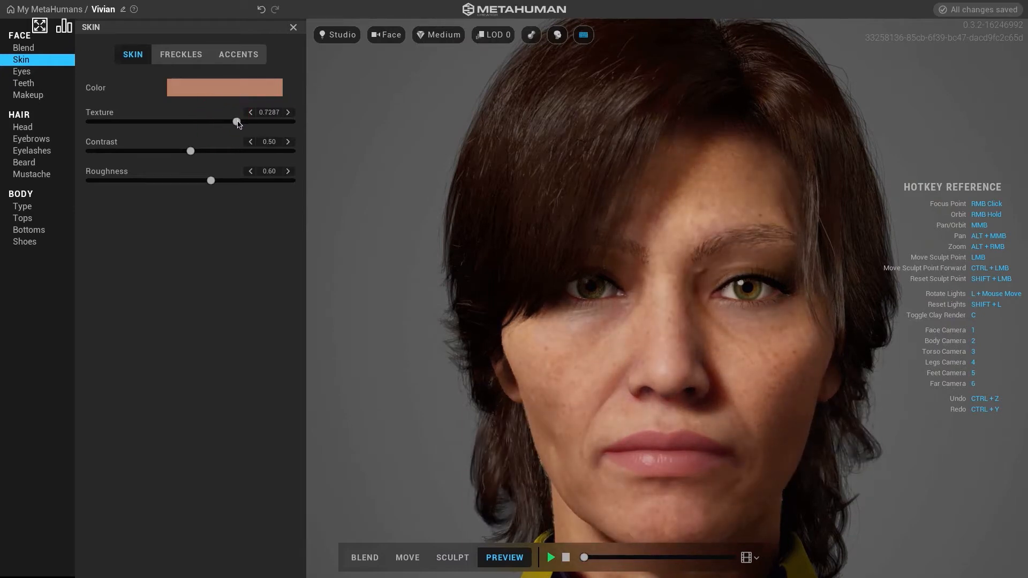
drag(242, 124, 91, 122)
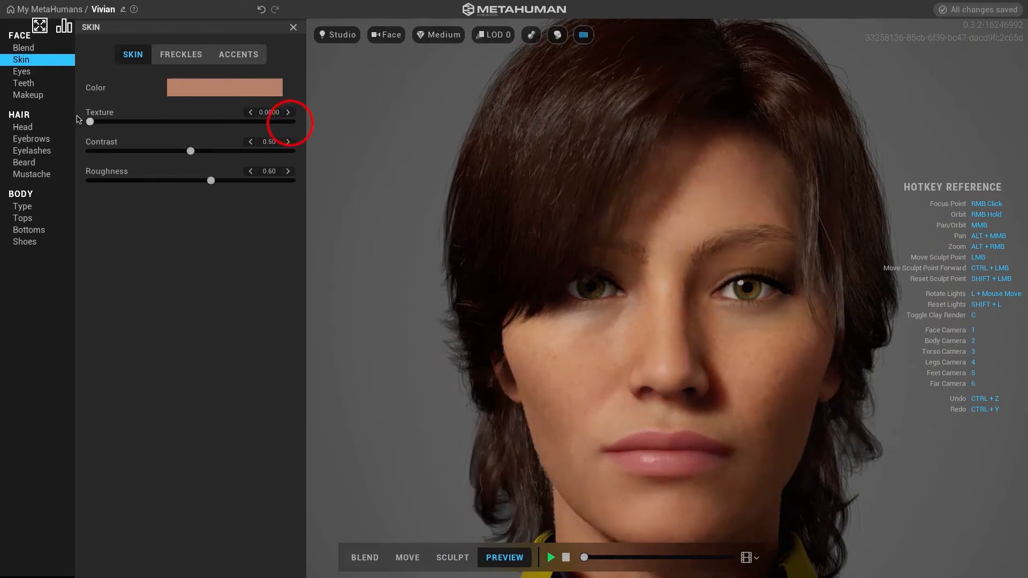
drag(240, 117, 80, 115)
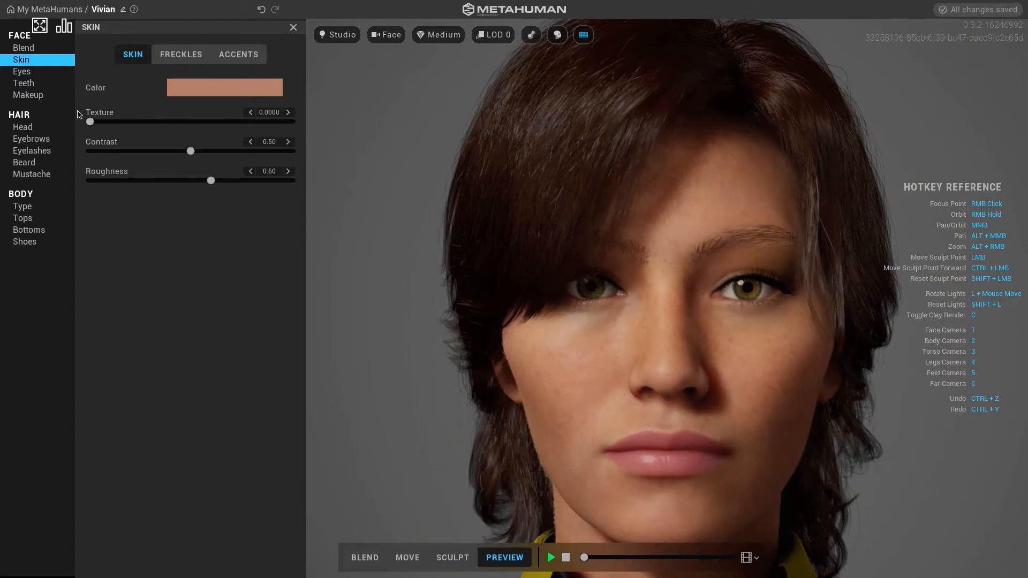
Step: Set the skin contrast to 0.56 and the roughness to 0.00, and inspect the face up close
drag(191, 152, 86, 153)
drag(91, 152, 68, 186)
scroll(663, 335, up, 3)
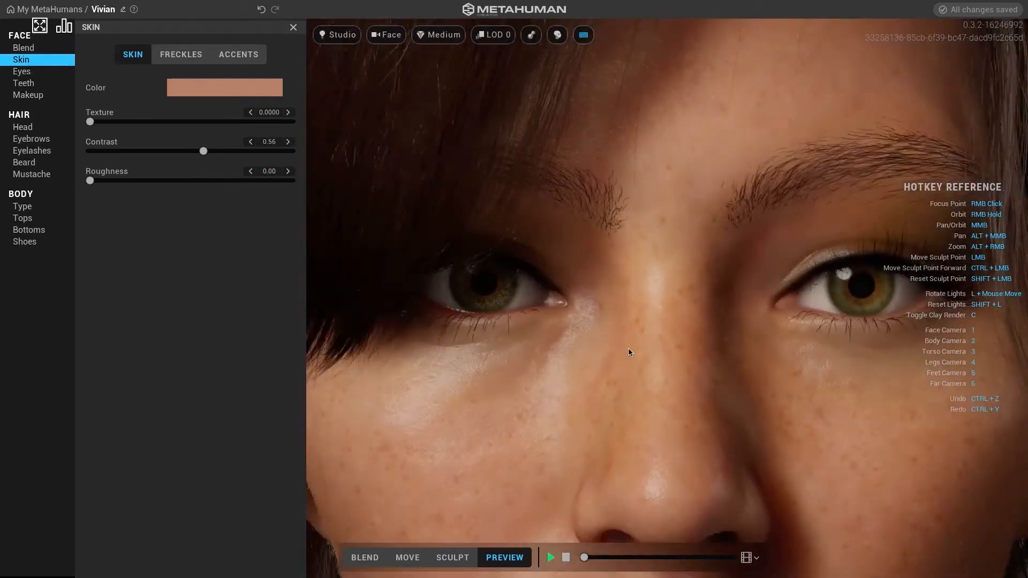
scroll(505, 408, down, 5)
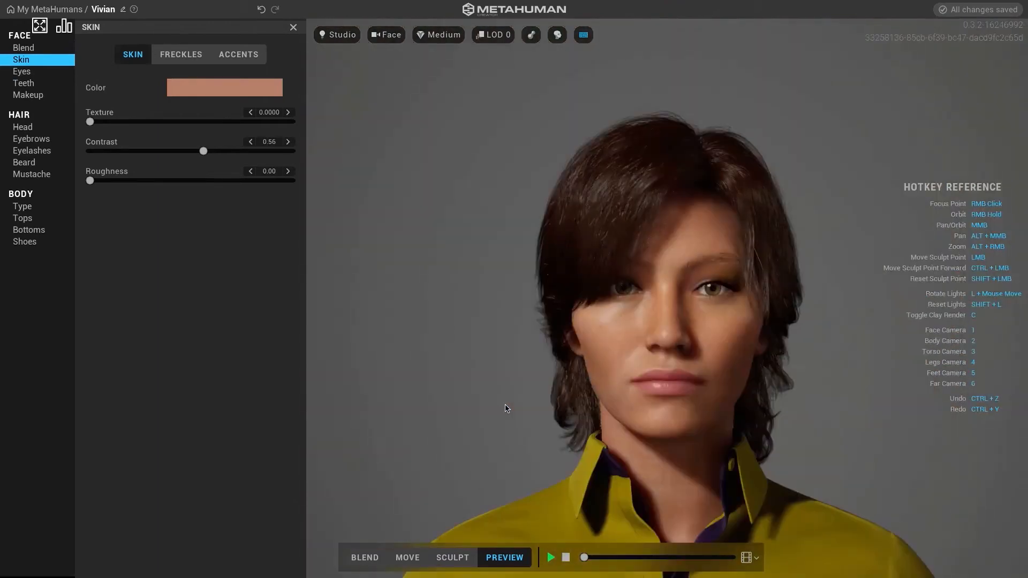
Step: Try the skin roughness at 1.00, inspect it up close, and set it to 0.64
drag(90, 180, 292, 180)
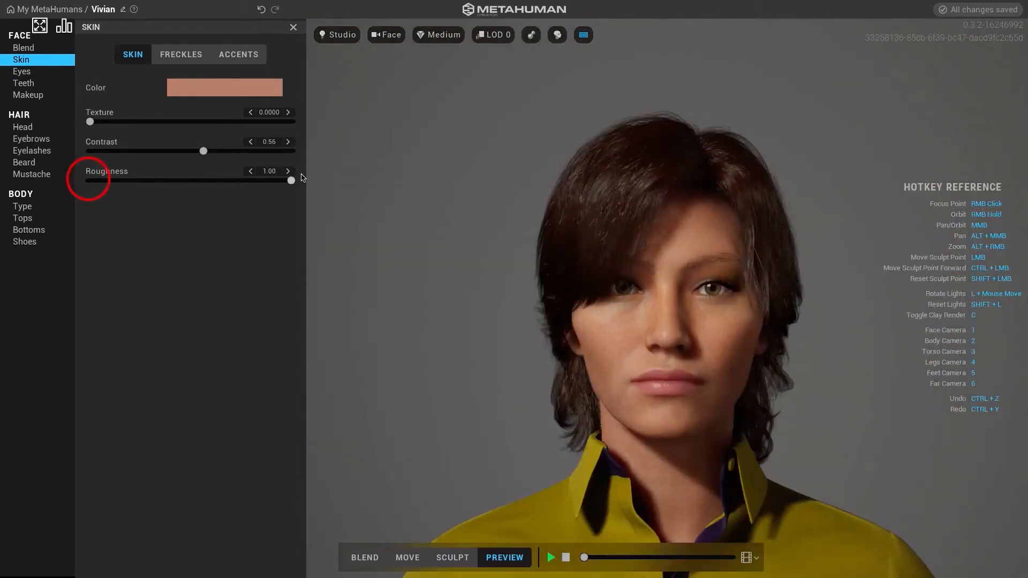
scroll(625, 359, up, 3)
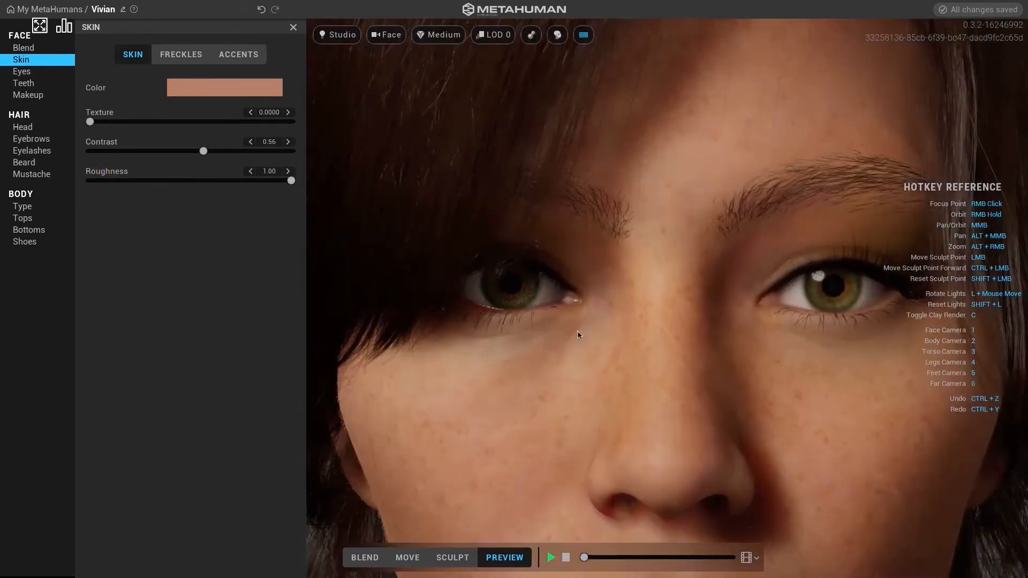
click(289, 180)
drag(289, 180, 218, 180)
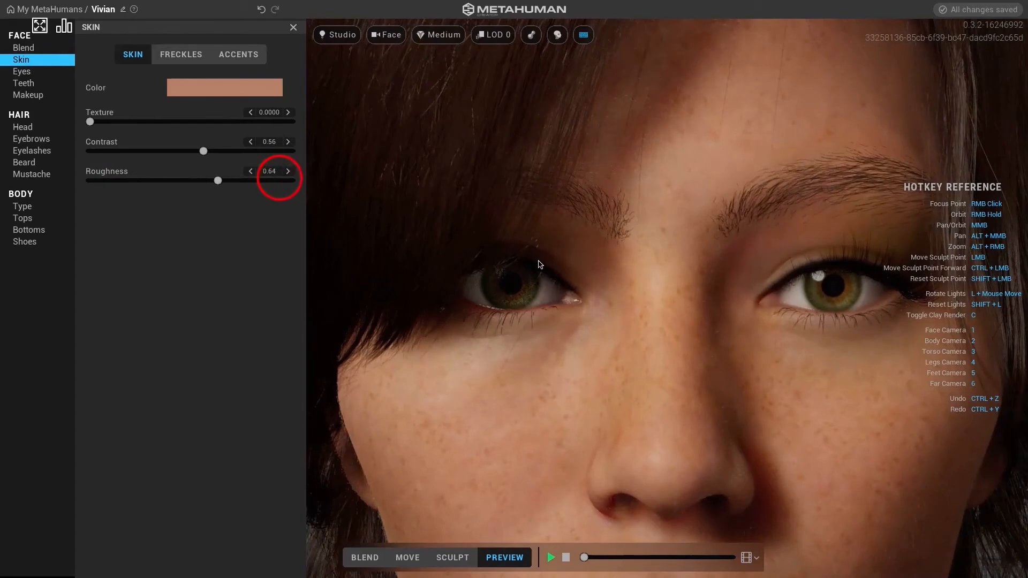
scroll(539, 265, down, 1)
scroll(539, 265, down, 5)
scroll(540, 265, up, 3)
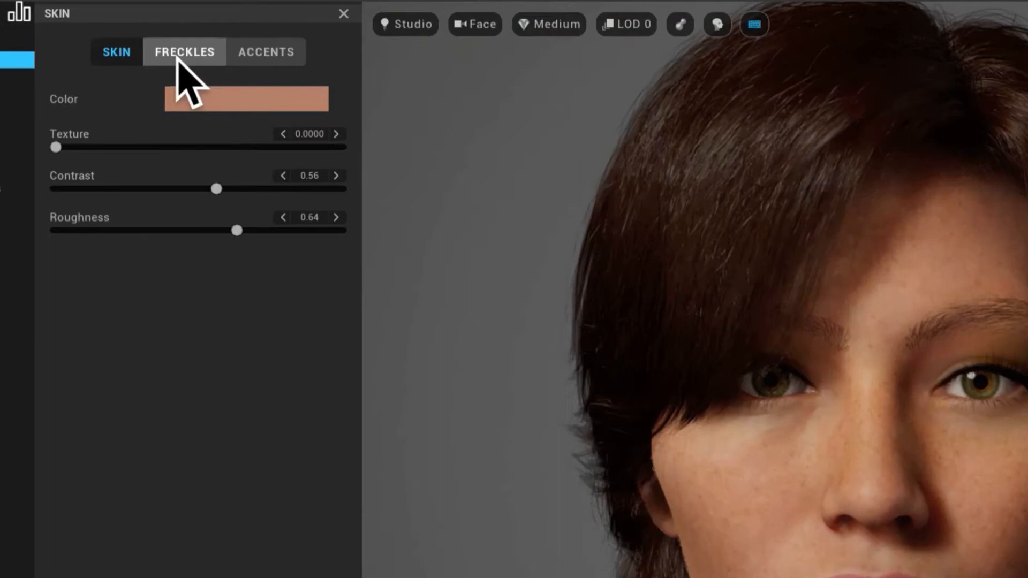
Step: Set the freckles to density 0.52, strength 0.16, saturation 0.55 and tone shift 0.56
click(185, 59)
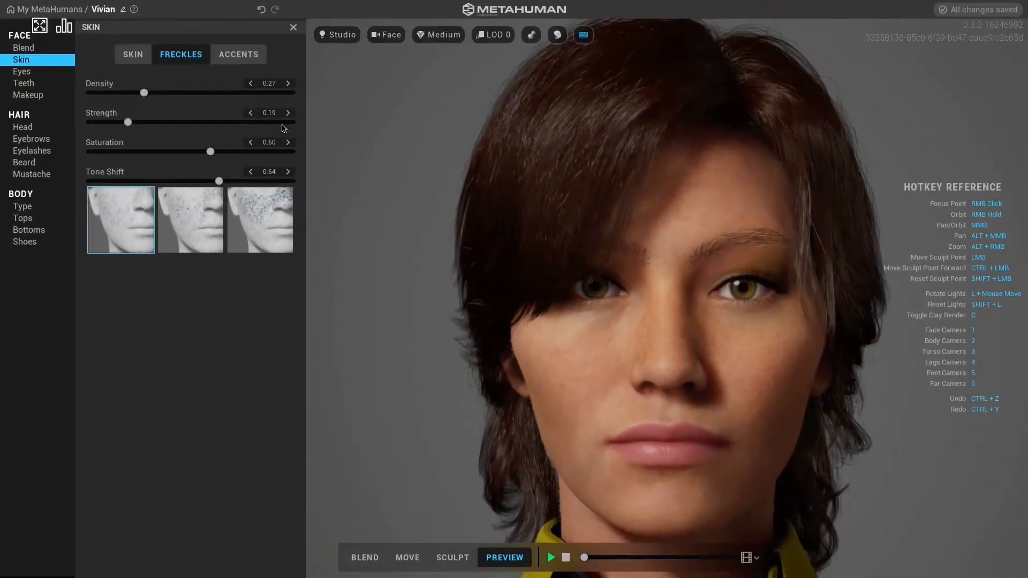
click(143, 92)
mouse_move(145, 94)
mouse_down()
mouse_move(81, 93)
mouse_move(326, 97)
mouse_up()
drag(291, 93, 194, 93)
mouse_move(129, 122)
mouse_down()
mouse_move(68, 125)
mouse_move(334, 124)
mouse_move(132, 124)
mouse_up()
drag(210, 151, 339, 149)
drag(289, 152, 352, 171)
drag(291, 182, 205, 184)
Step: Compare the three freckle patterns on the face and return to the first one
click(190, 227)
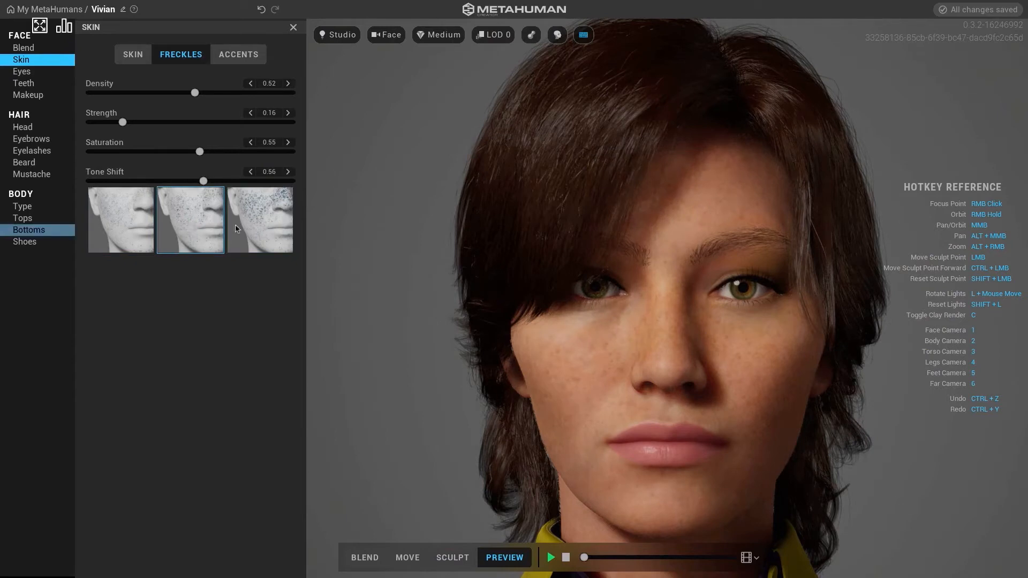
click(265, 226)
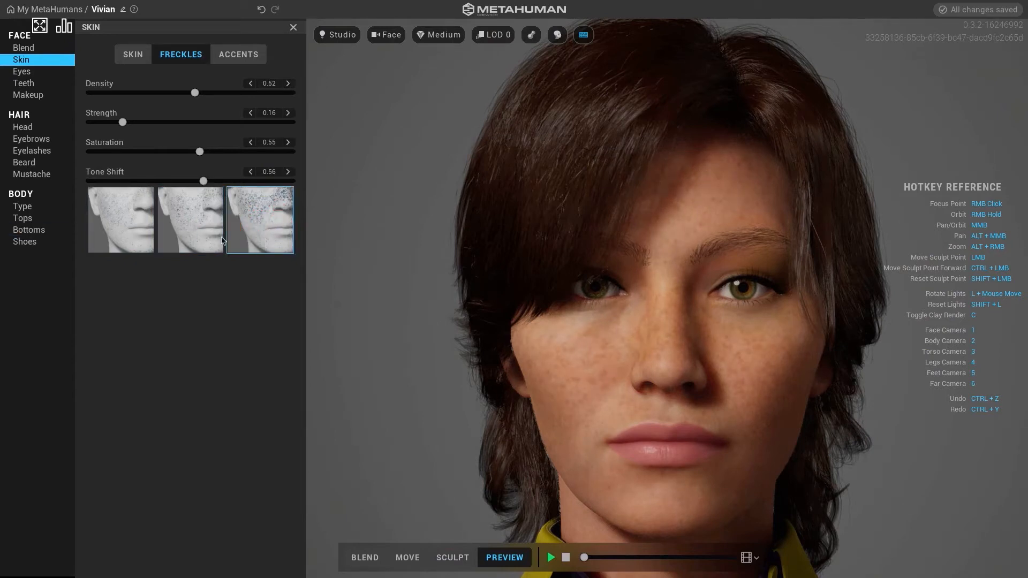
click(136, 224)
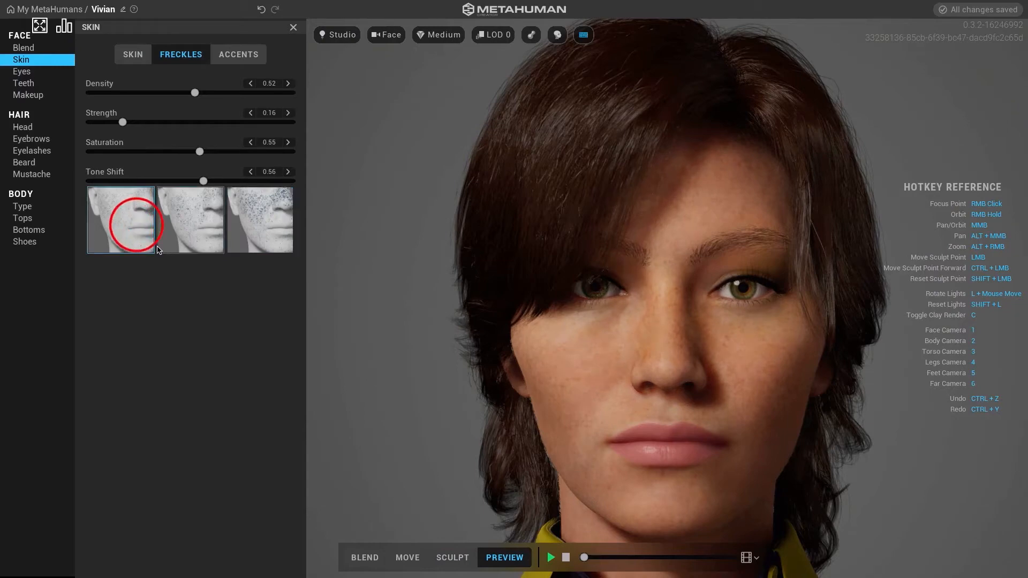
click(183, 223)
click(262, 231)
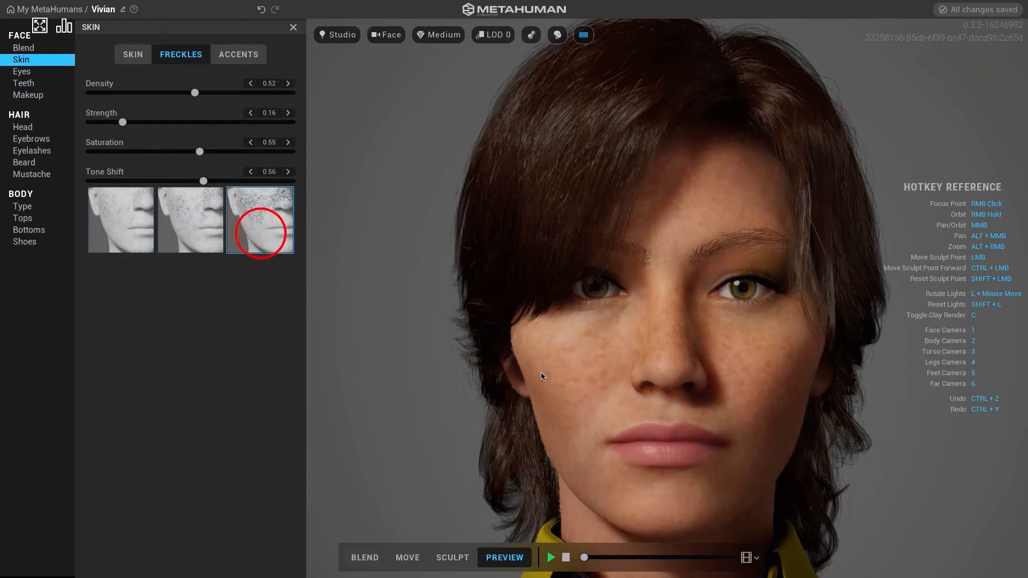
scroll(542, 375, up, 5)
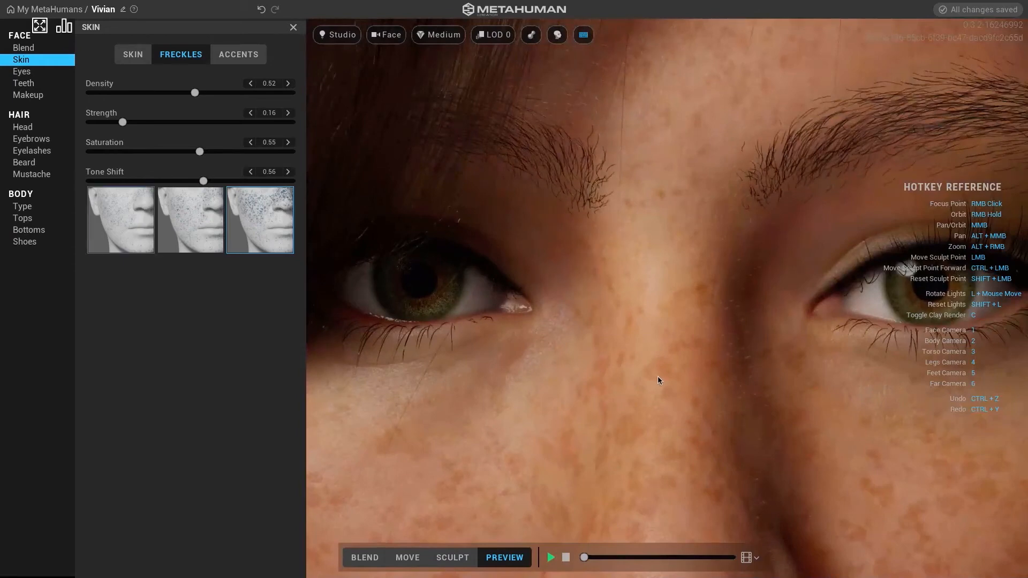
scroll(679, 372, down, 5)
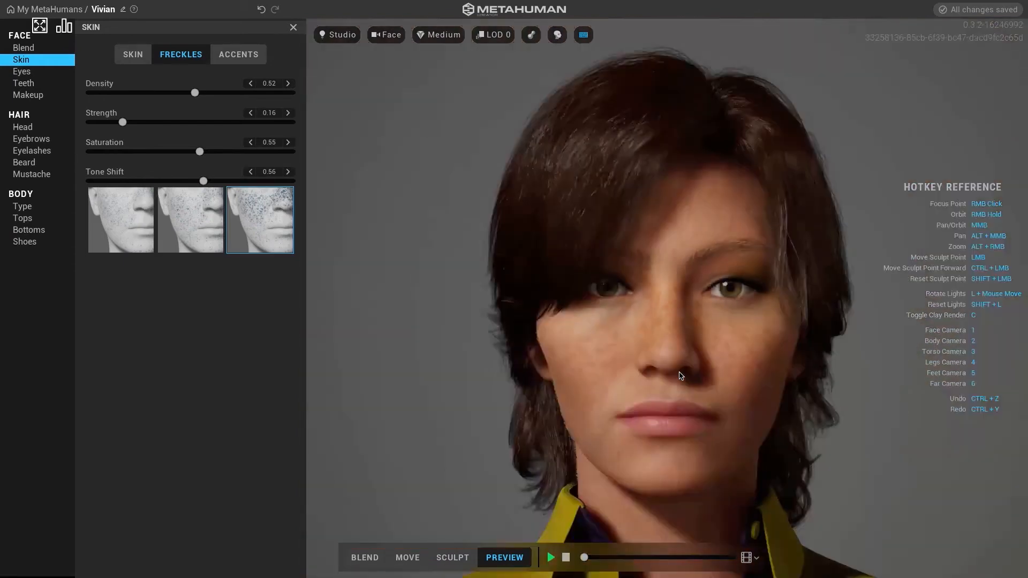
click(140, 217)
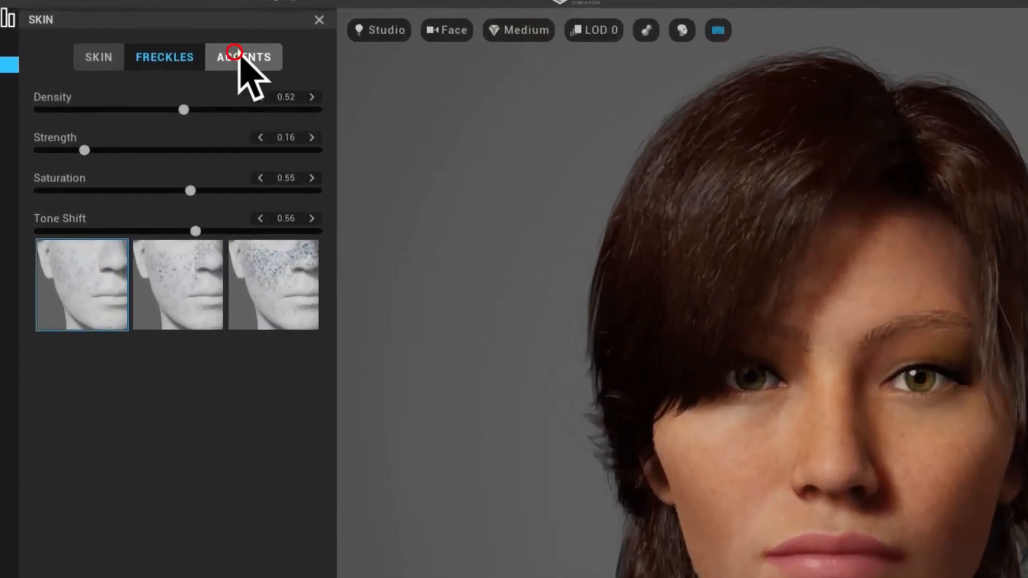
Step: Reset all skin accents, try the cheek redness at -1.00 and 1.00, and set it to 0.30
click(231, 51)
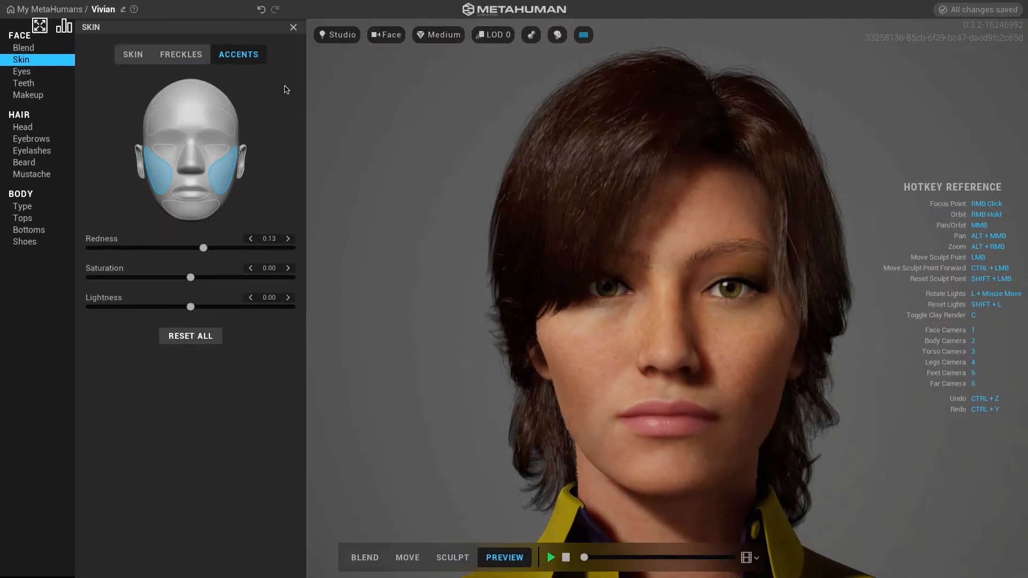
click(204, 336)
drag(192, 253, 87, 248)
scroll(599, 419, up, 3)
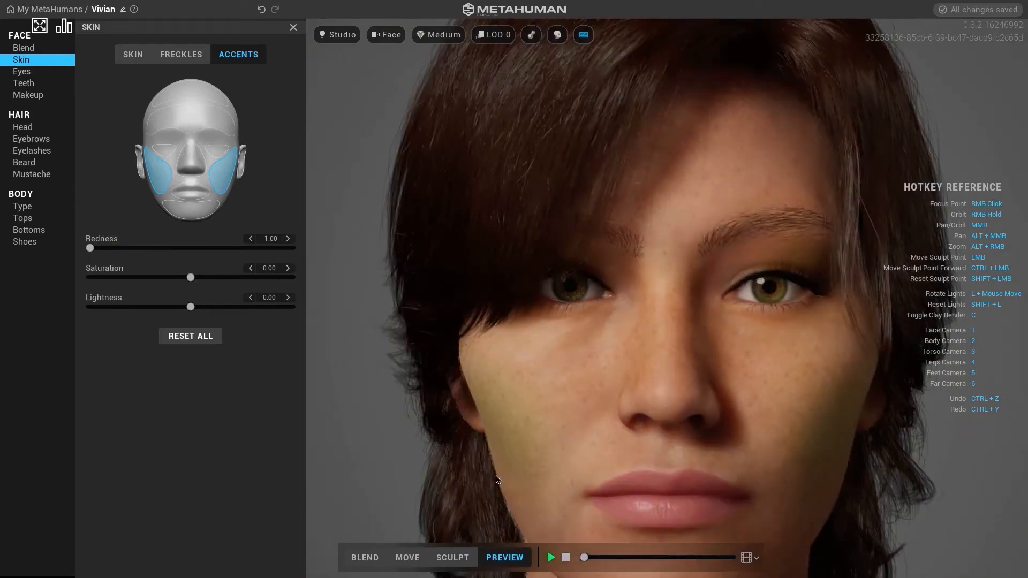
scroll(496, 476, down, 5)
scroll(446, 423, up, 3)
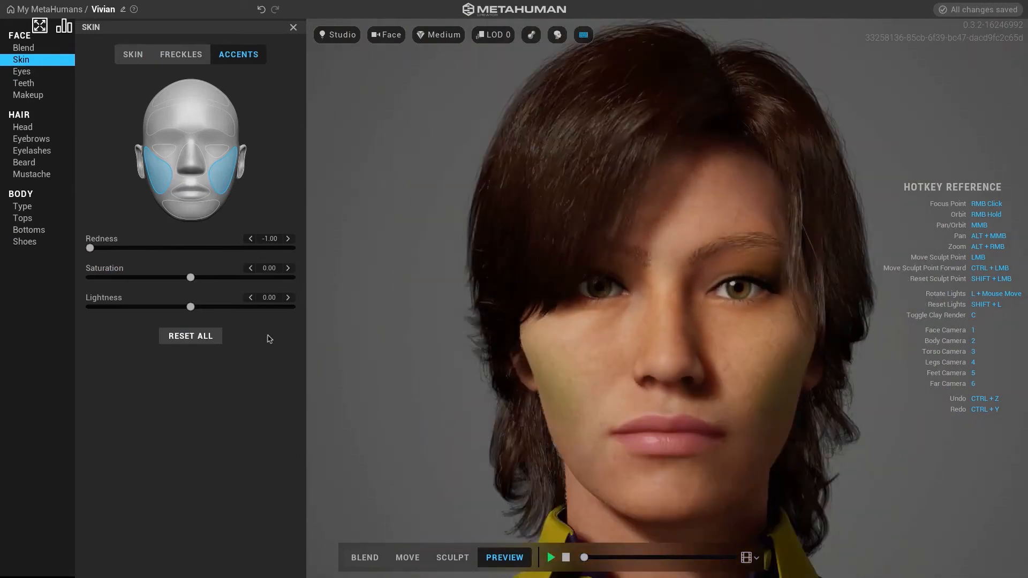
drag(89, 248, 296, 249)
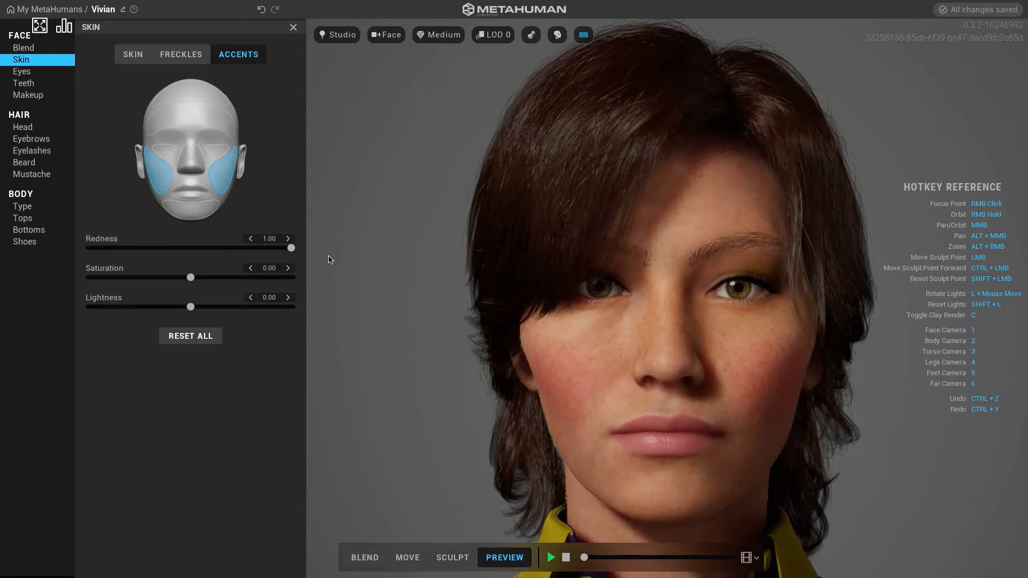
drag(291, 249, 221, 249)
Step: Try the extremes of the cheek accent's saturation and lightness, and set them to 0.00 and -0.03
drag(191, 277, 75, 274)
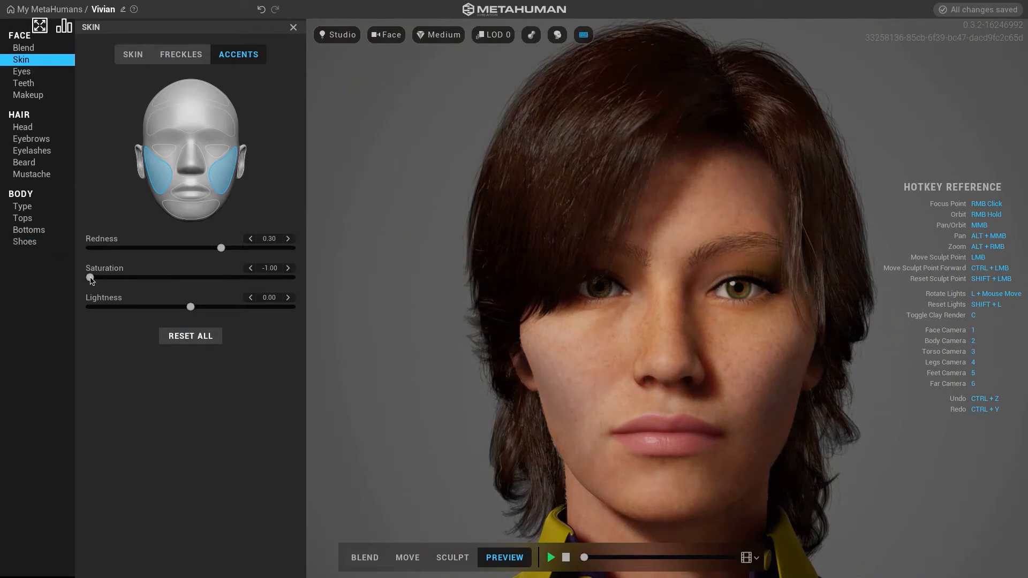
drag(91, 279, 300, 280)
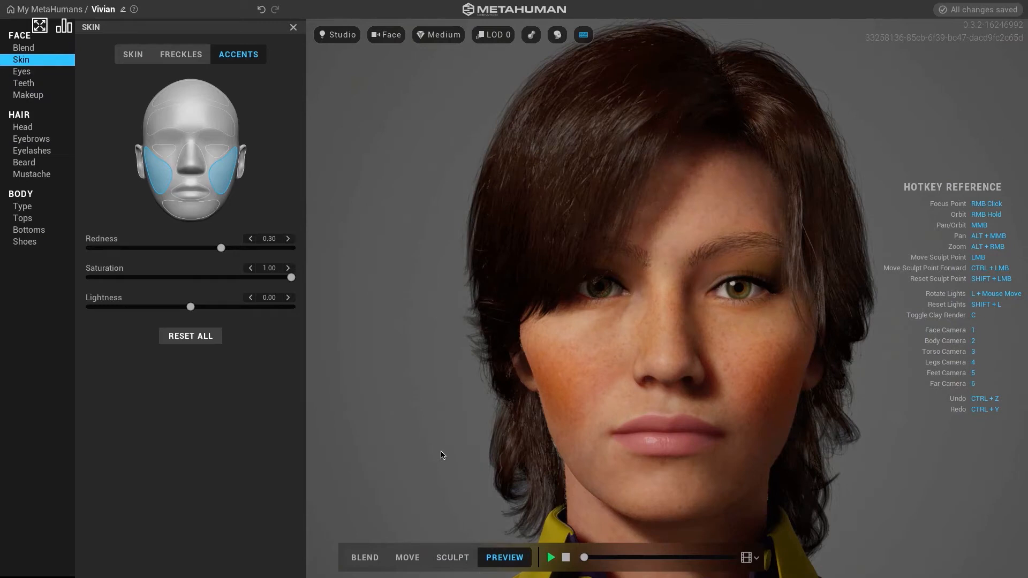
drag(288, 275, 74, 298)
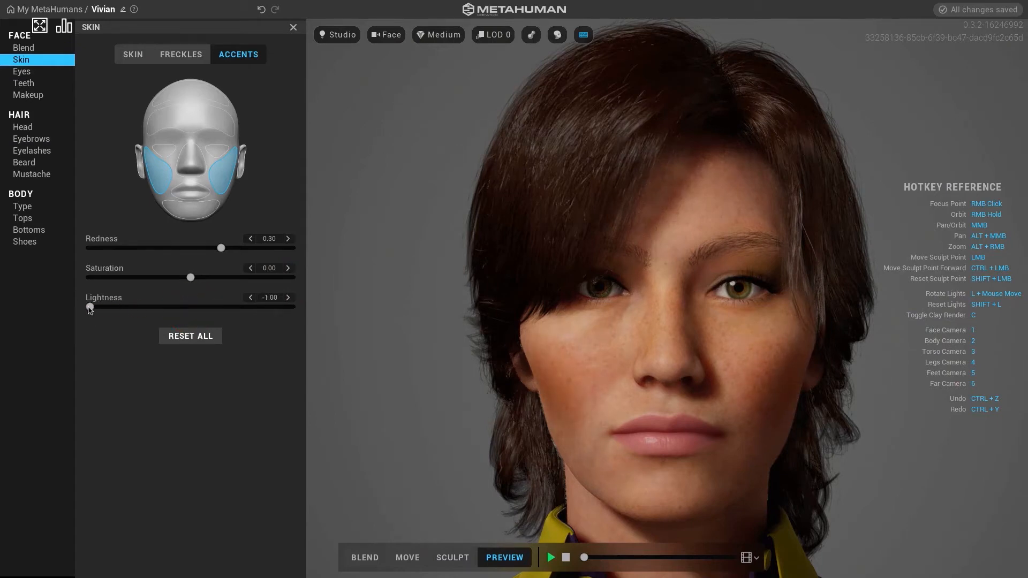
drag(89, 310, 292, 308)
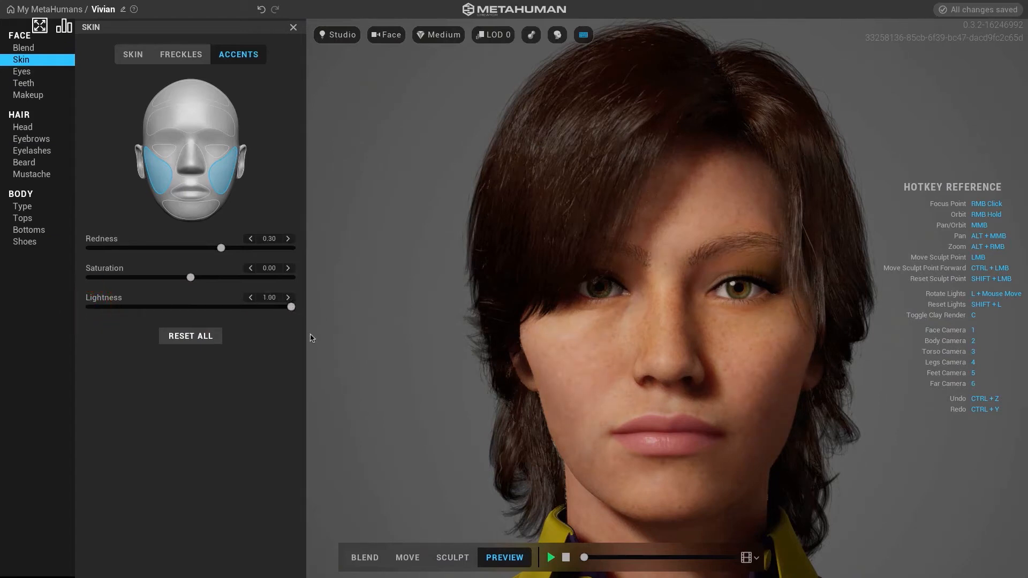
drag(288, 307, 187, 306)
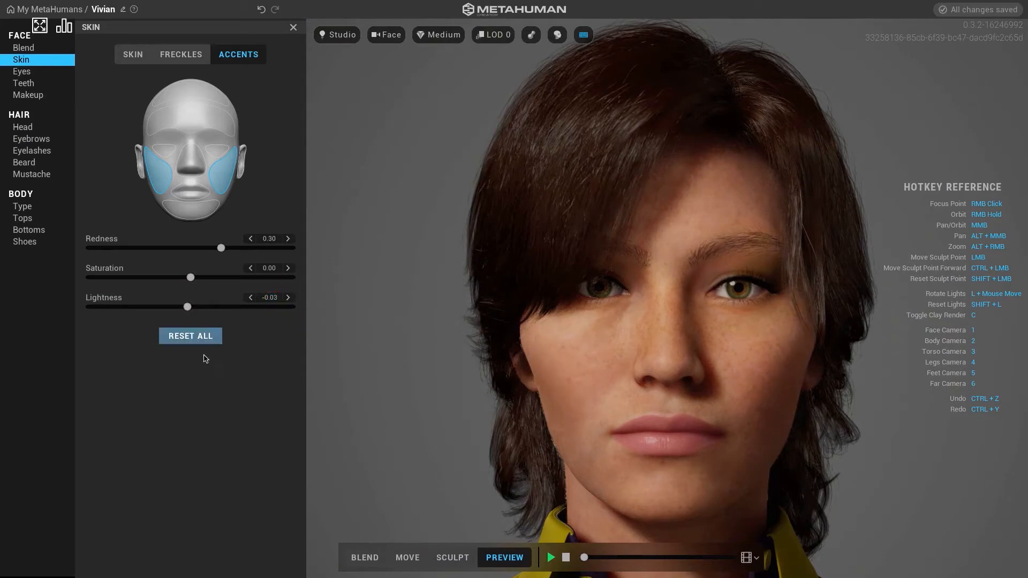
Step: Inspect the face up close, play the preview animation, and view the character from farther away
scroll(668, 369, down, 5)
scroll(667, 369, up, 10)
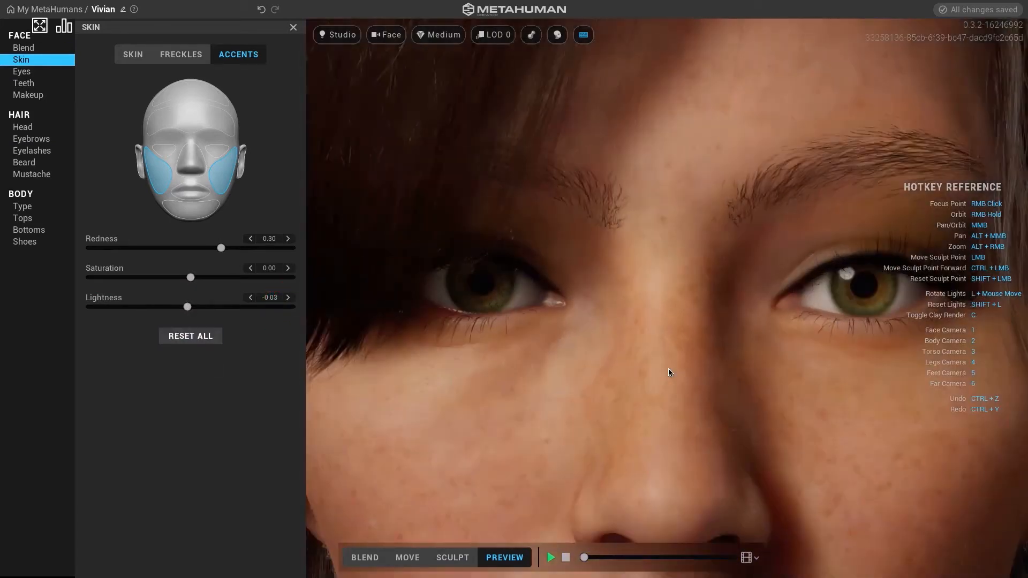
scroll(668, 368, down, 5)
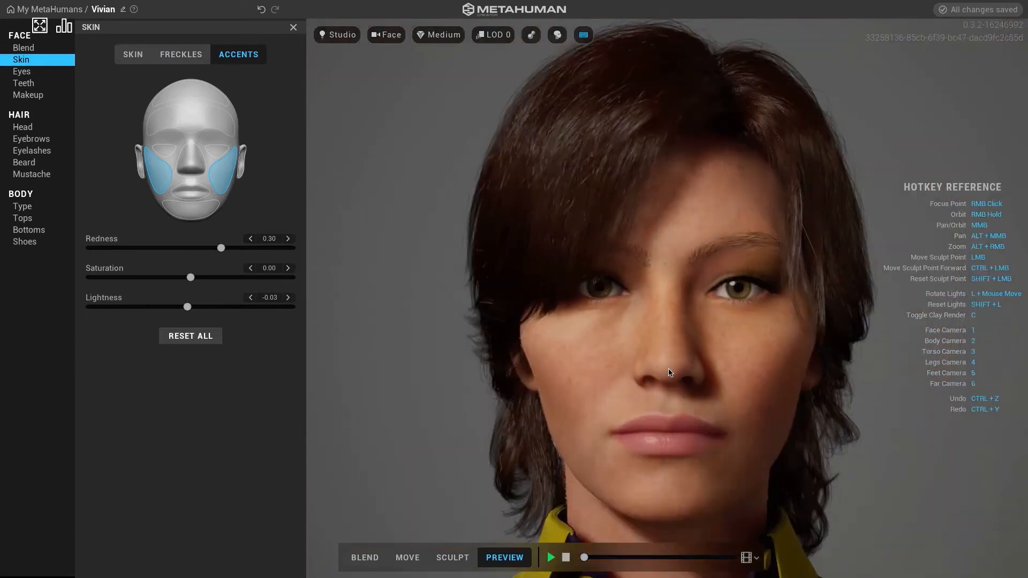
click(548, 557)
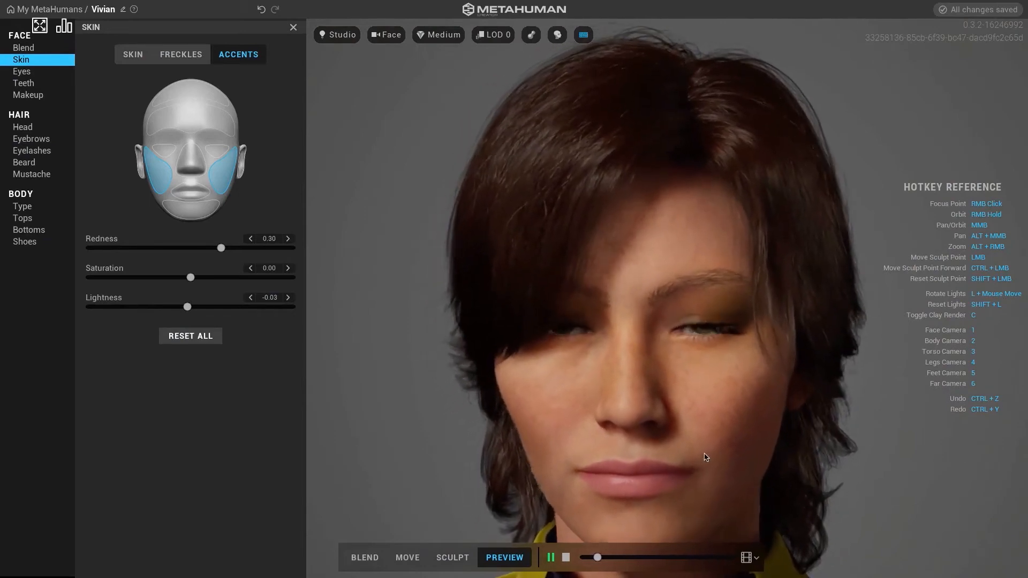
scroll(703, 457, down, 5)
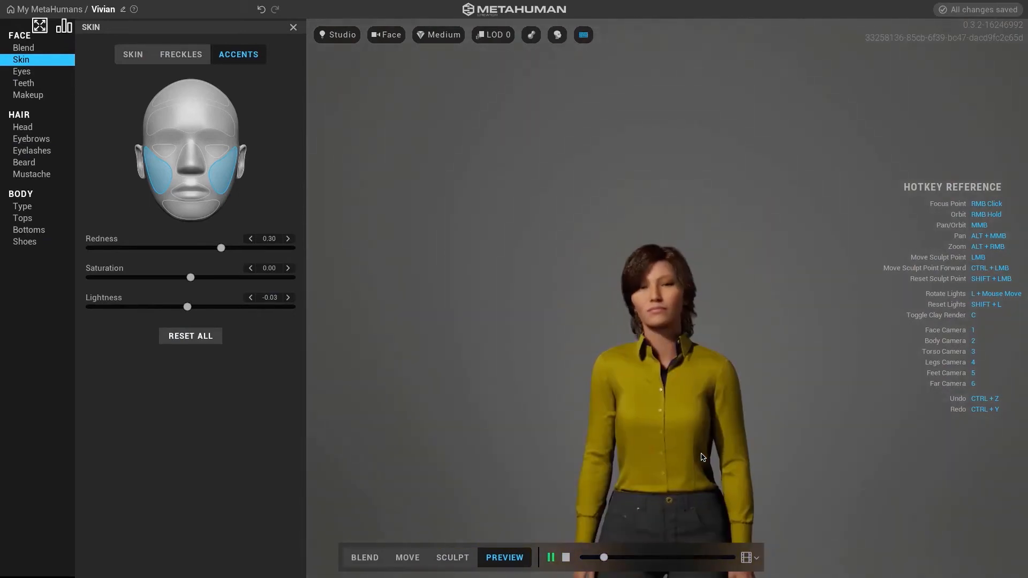
scroll(704, 457, down, 3)
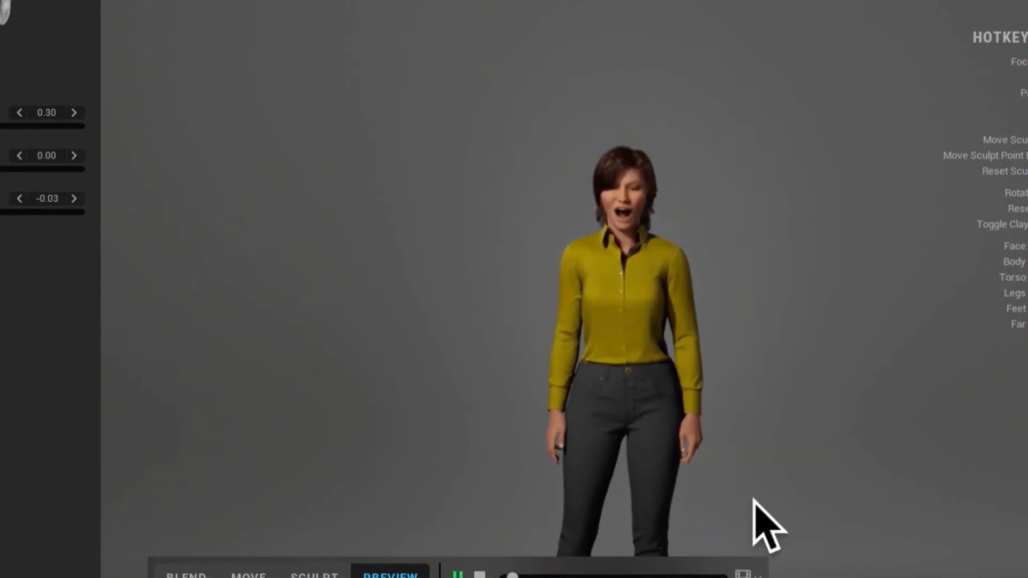
Step: Examine the face up close, and preview the Body Technical ROM animation through the Body camera
scroll(633, 260, up, 5)
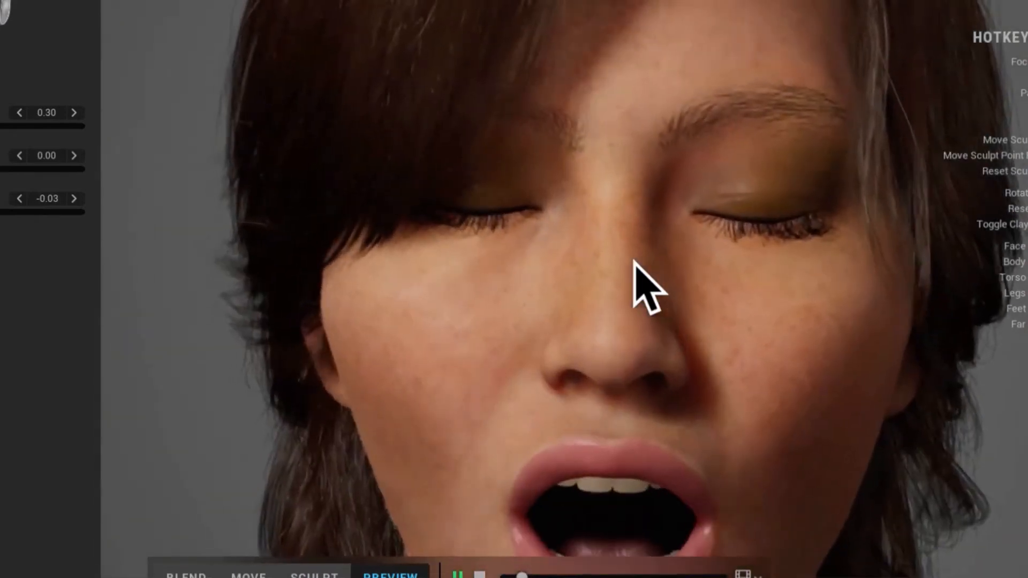
scroll(633, 261, down, 3)
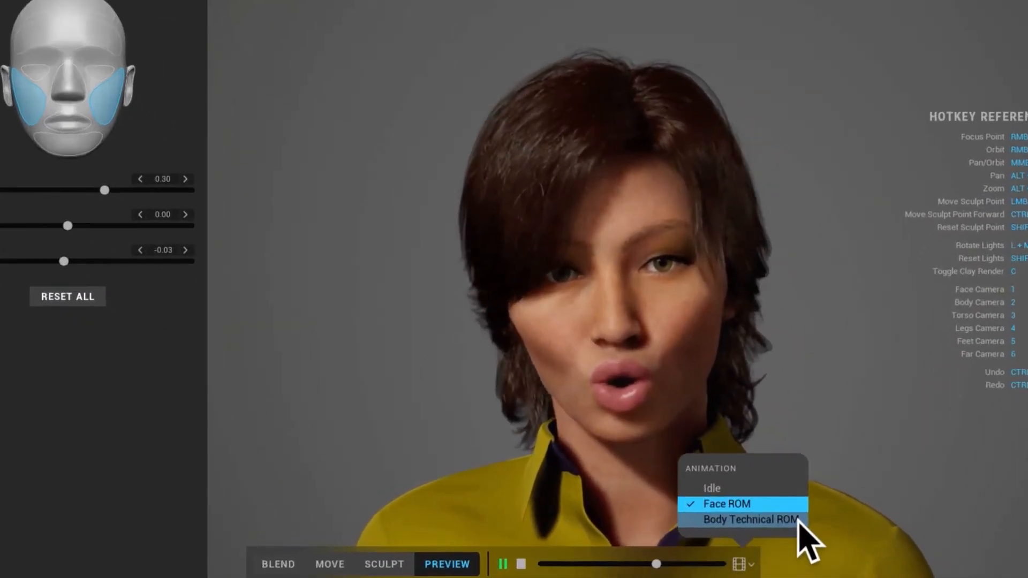
click(792, 522)
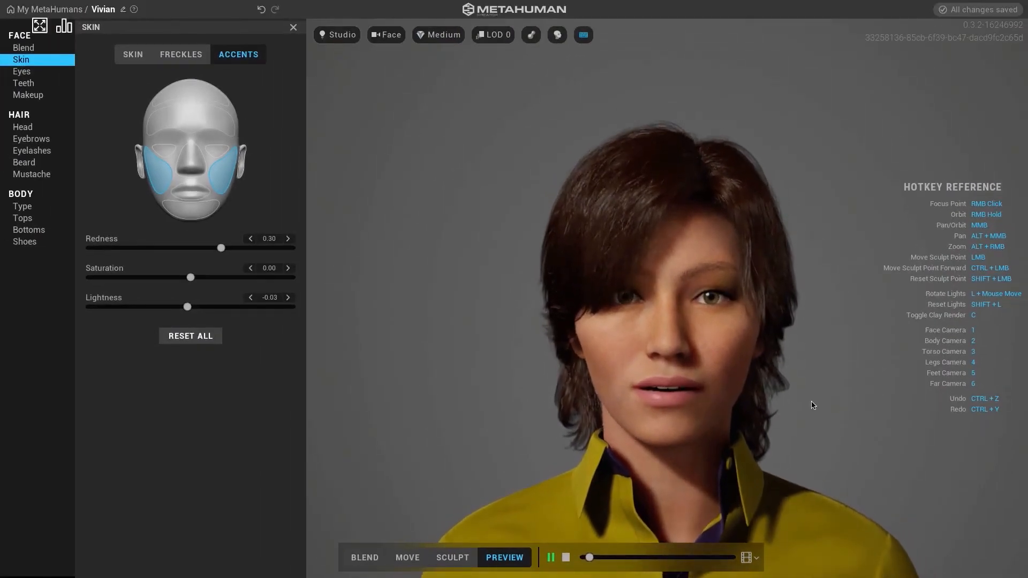
scroll(813, 405, down, 5)
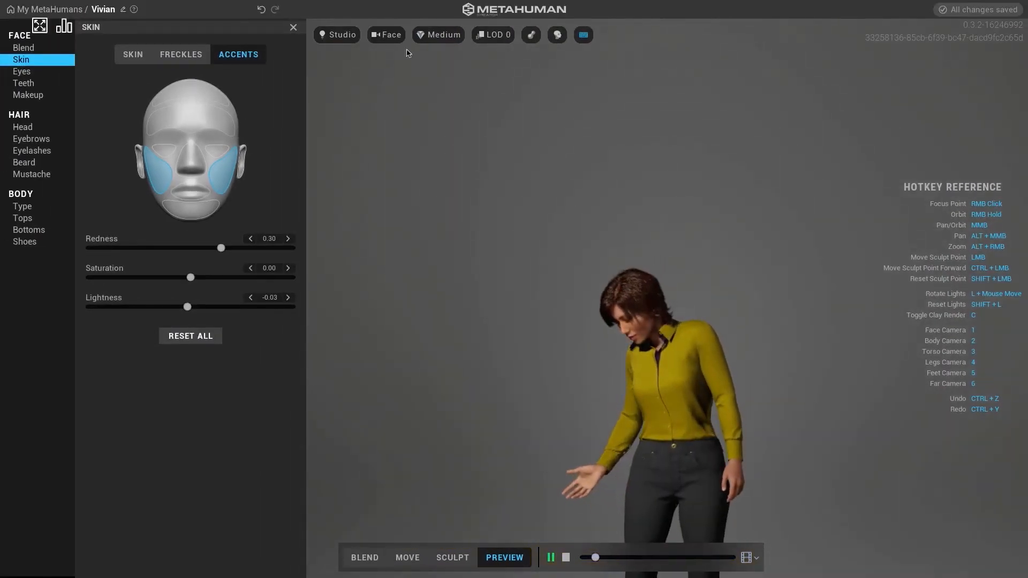
click(387, 34)
click(394, 119)
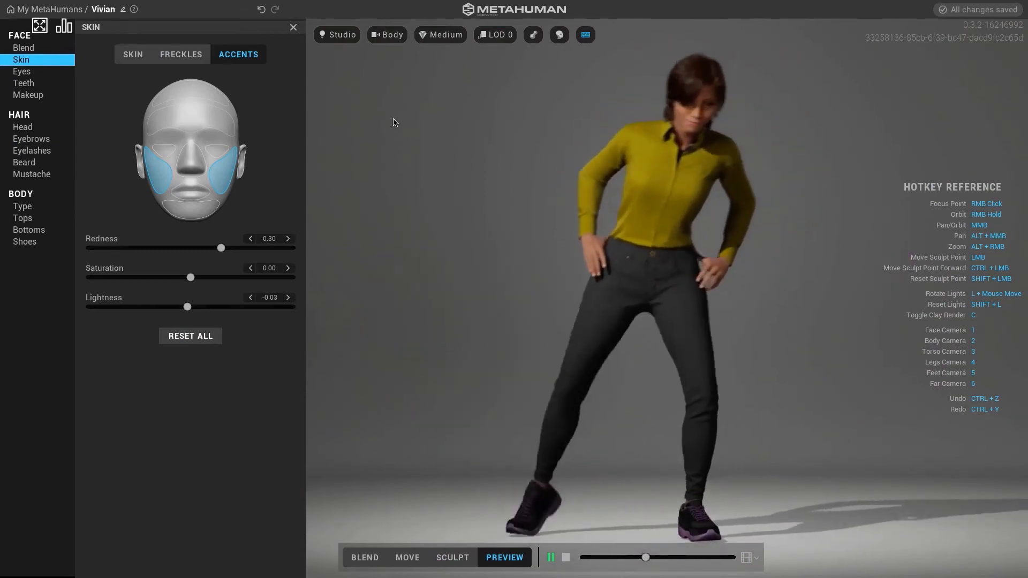
Step: Switch the preview animation to Idle and the camera to Face
click(751, 557)
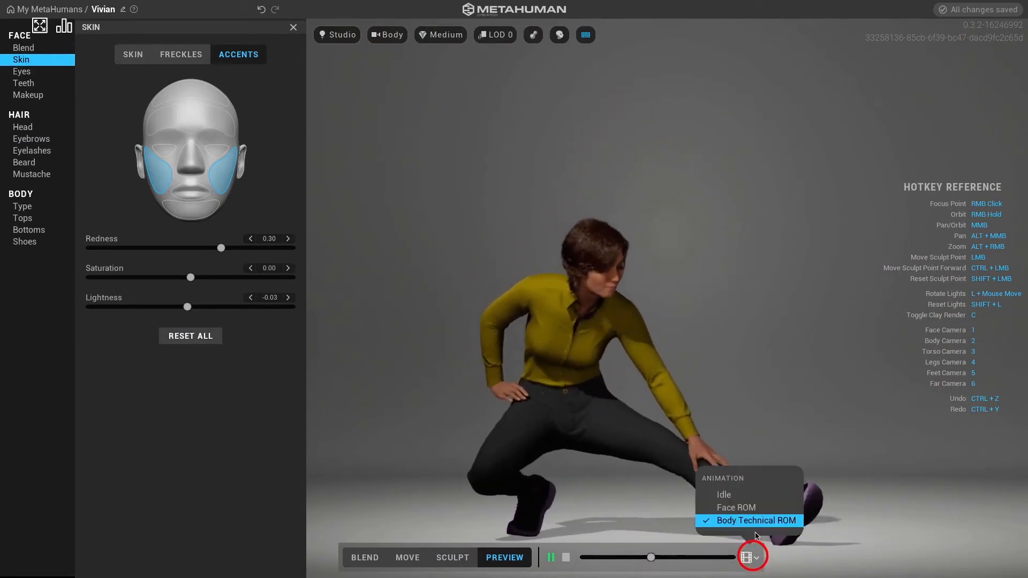
click(757, 493)
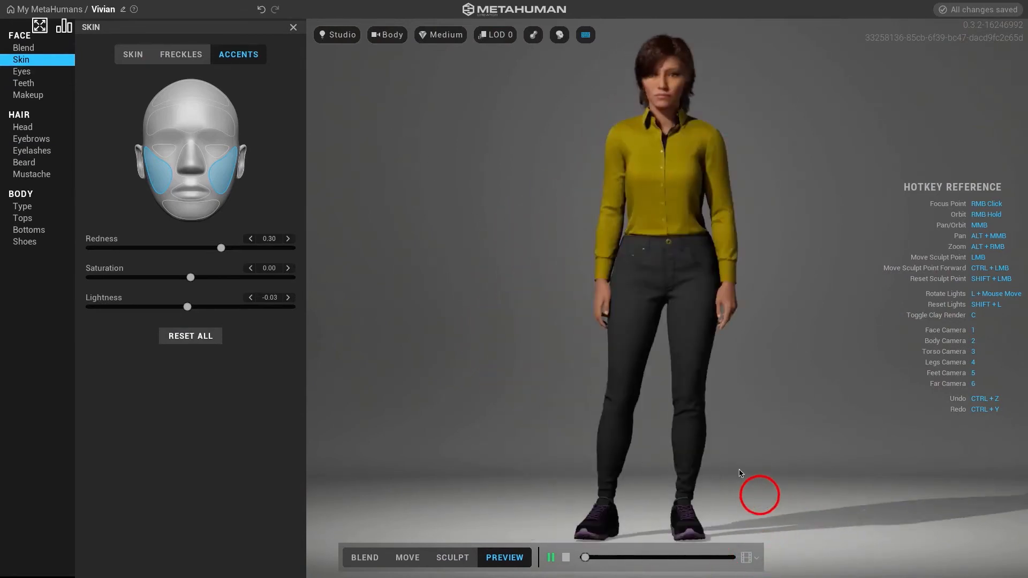
click(393, 38)
click(392, 102)
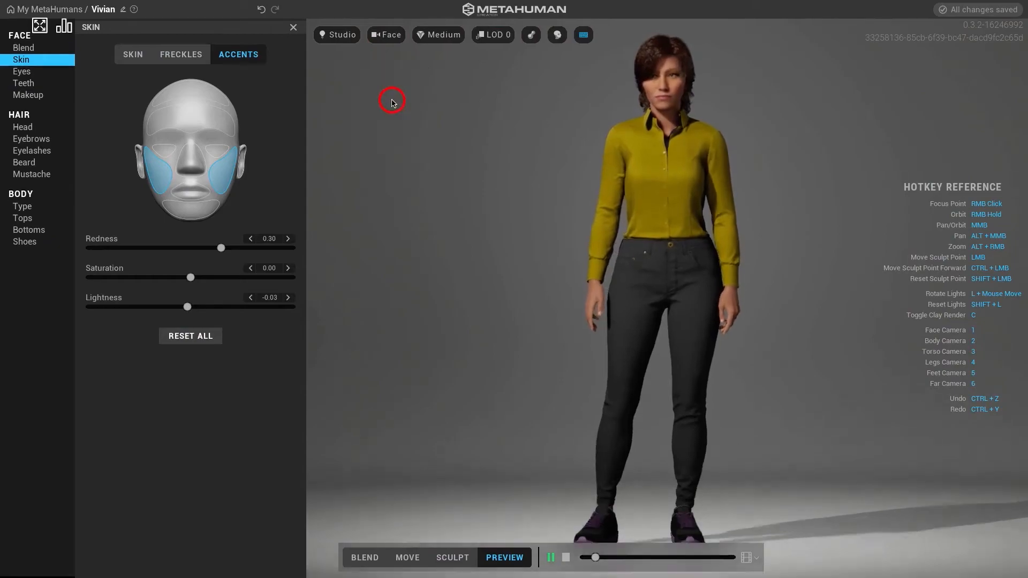
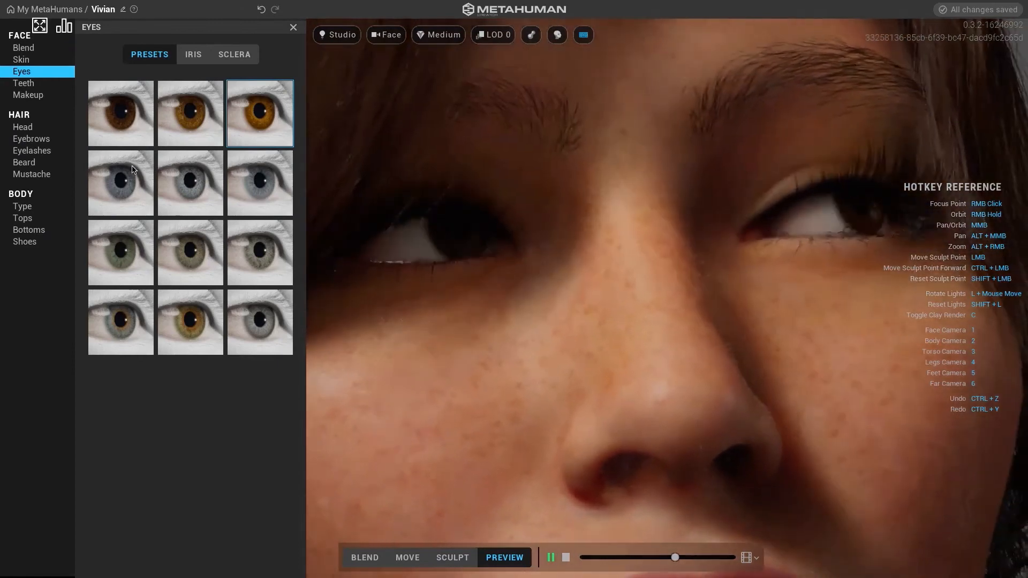
Step: Compare the eye presets from 004 through 012 on the character, apply Preset 012, and view it from several angles
click(131, 166)
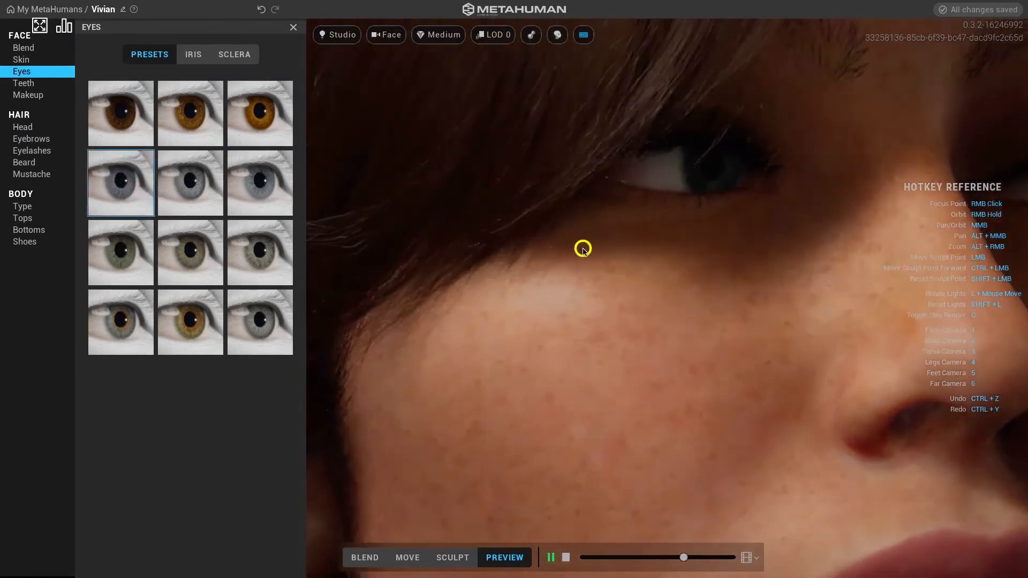
right_drag(583, 248, 480, 268)
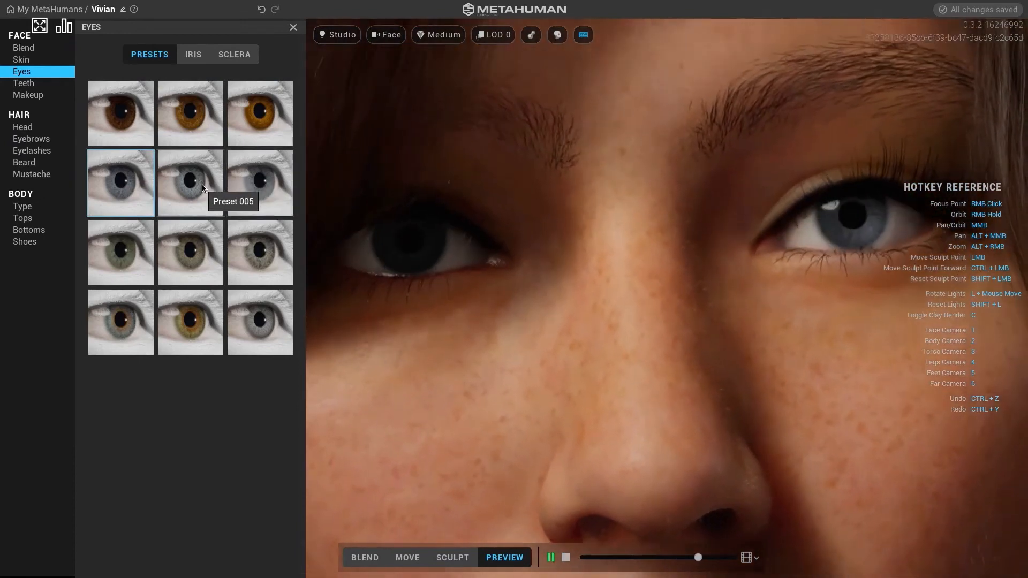
click(197, 185)
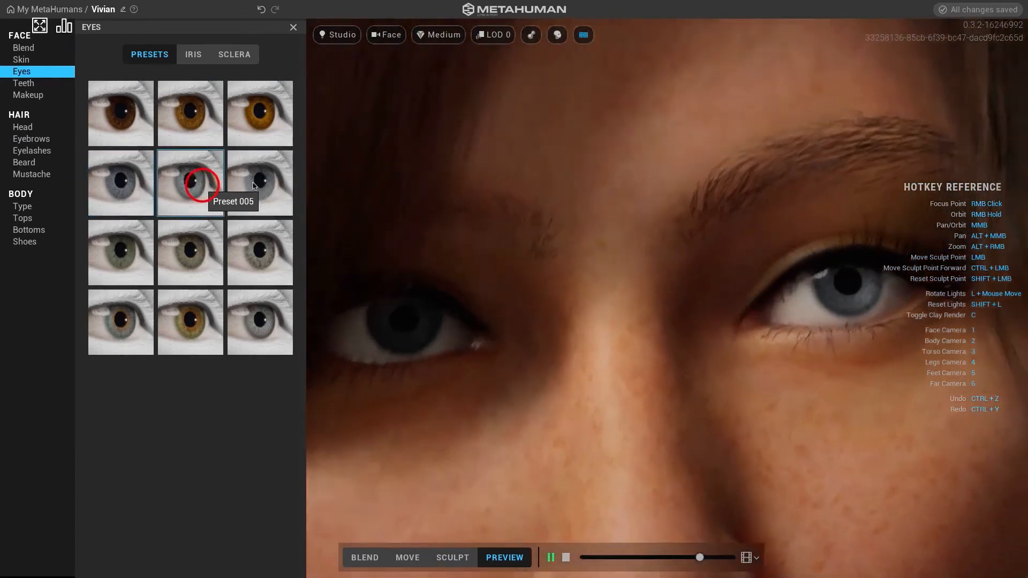
click(259, 182)
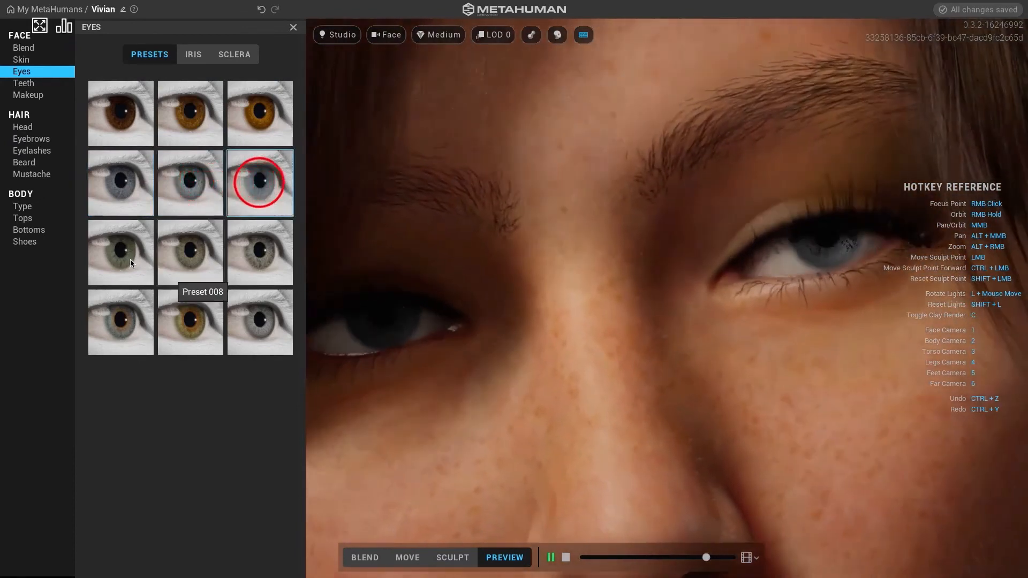
click(130, 259)
click(181, 256)
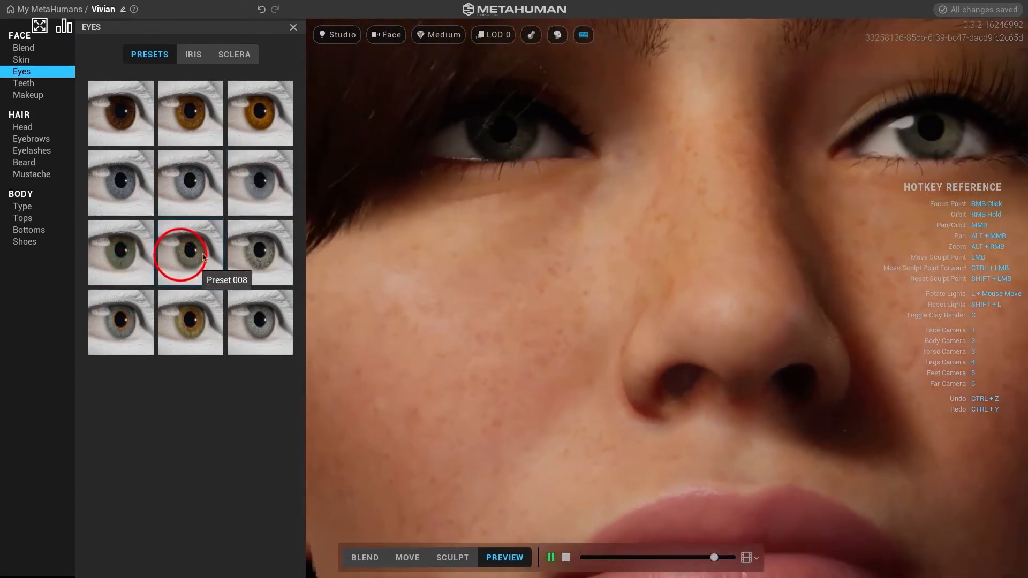
click(250, 255)
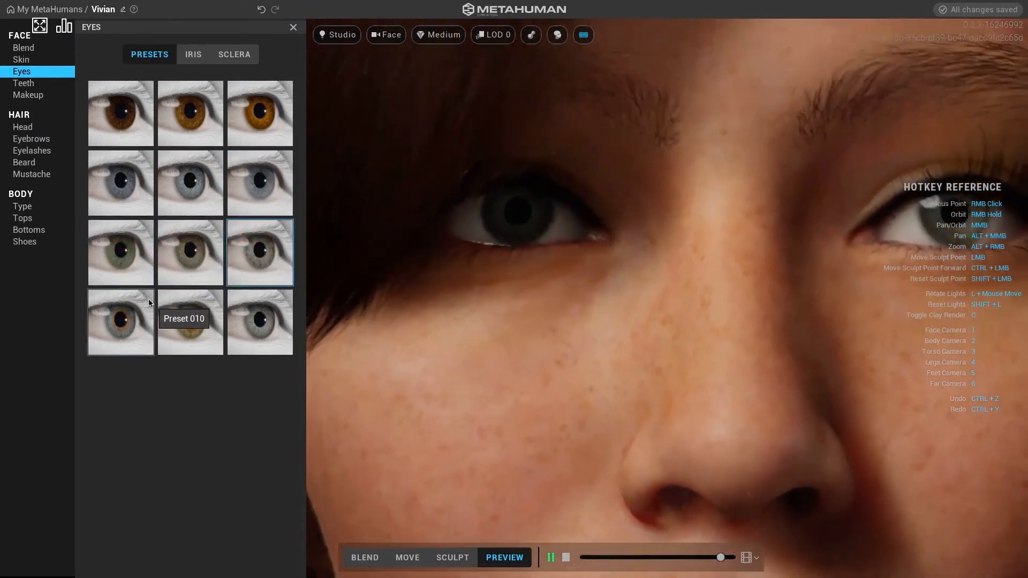
click(122, 311)
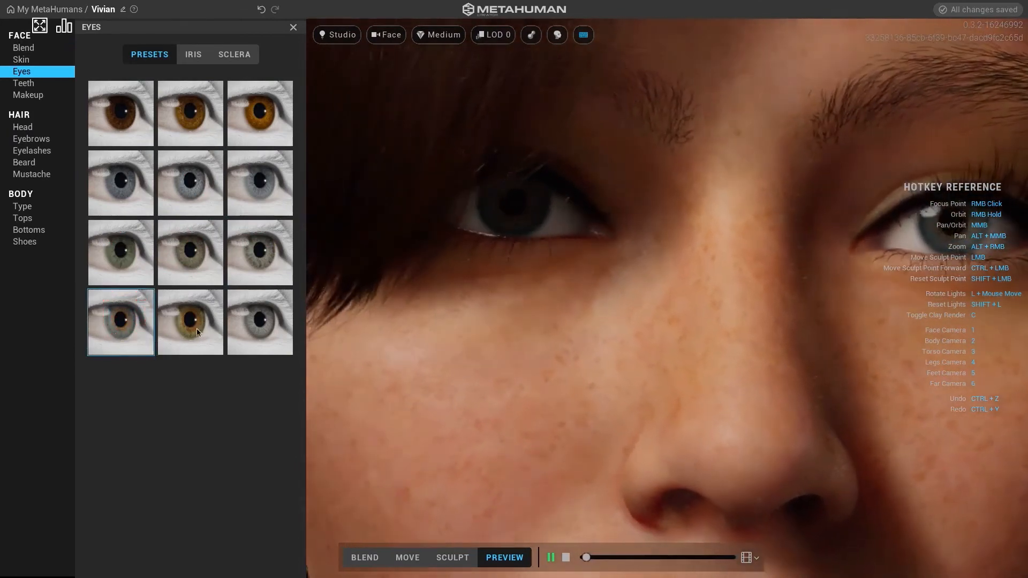
click(198, 330)
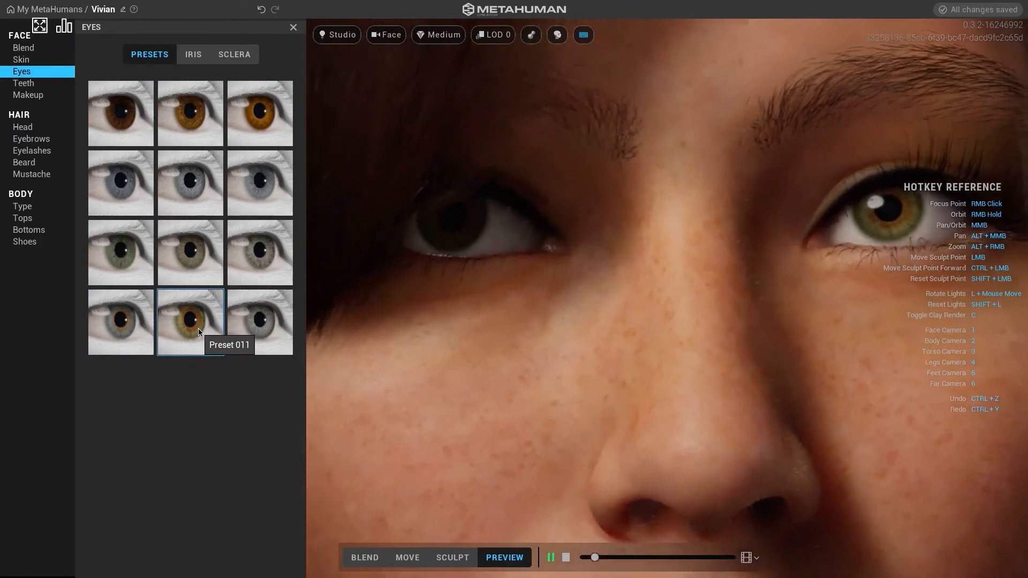
click(272, 298)
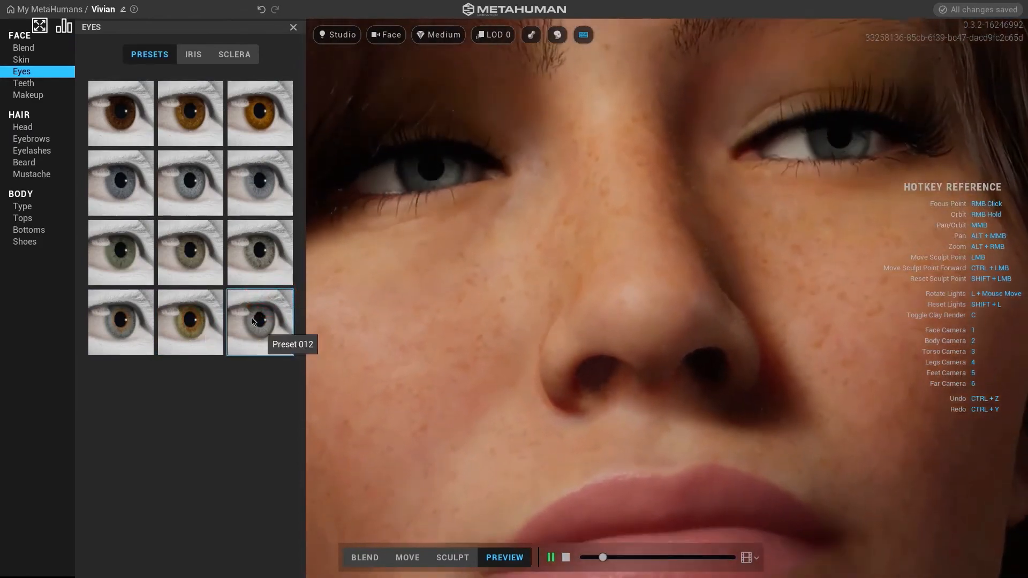
click(253, 321)
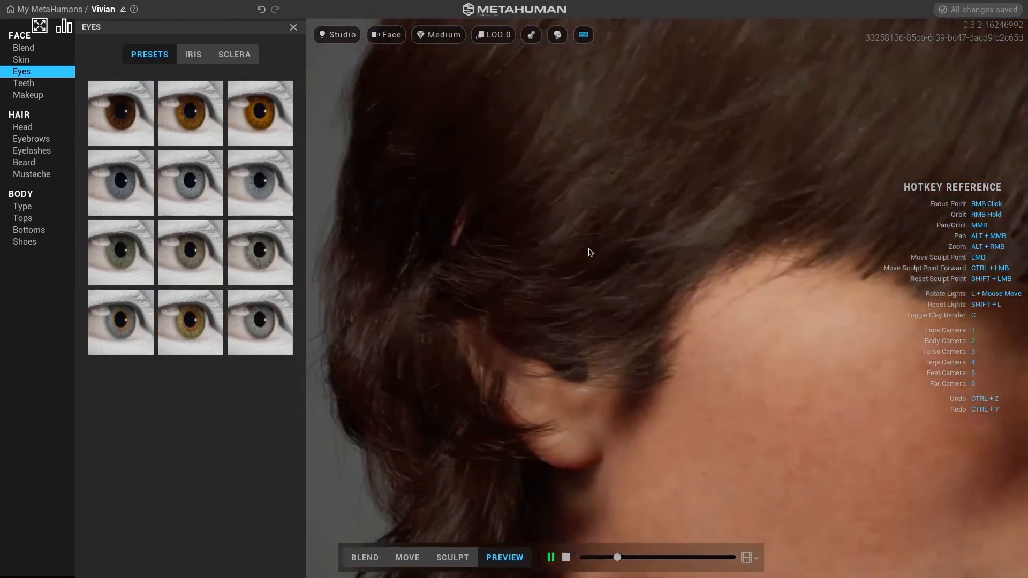
right_drag(713, 300, 338, 312)
right_drag(519, 369, 774, 378)
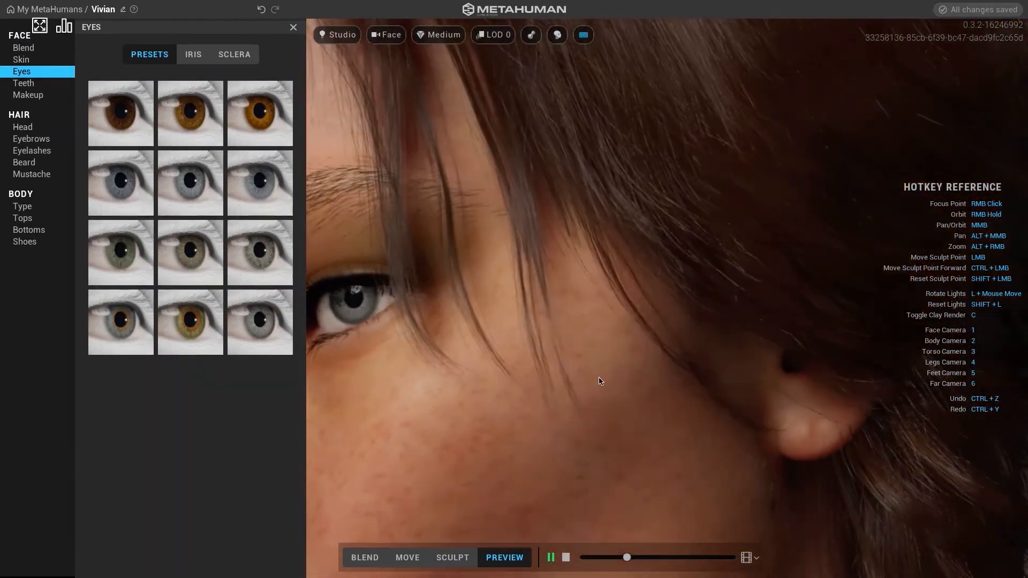
right_drag(598, 378, 783, 377)
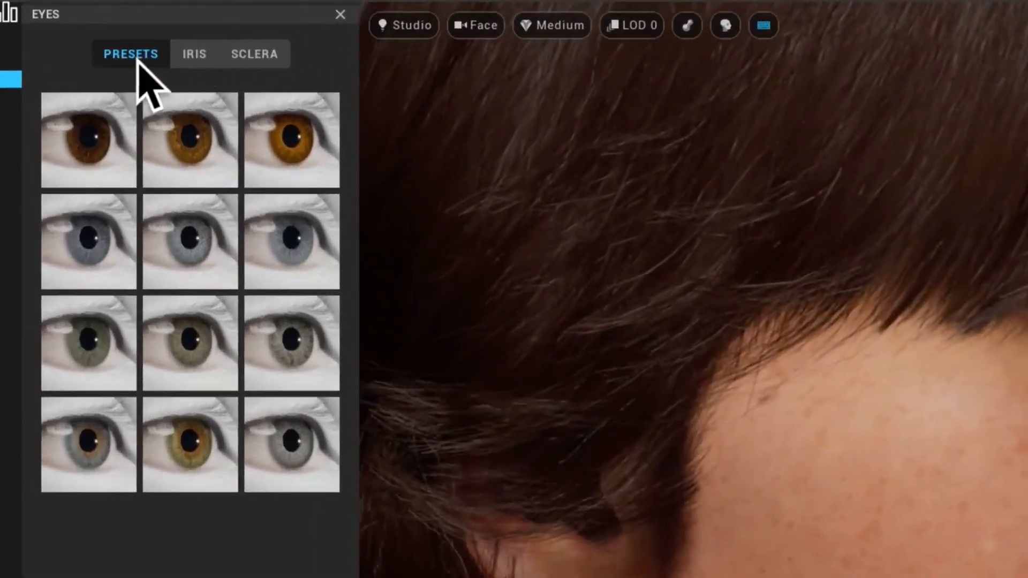
Step: Open the iris settings, bring the eyes into view, and switch the edited eye to Left and back to Both
click(199, 59)
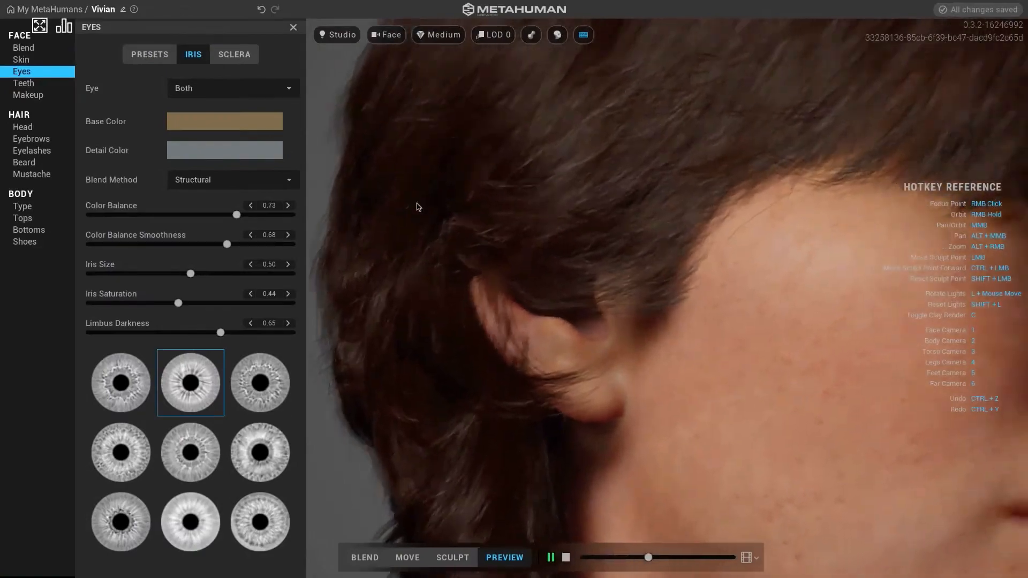
right_drag(732, 345, 731, 356)
right_drag(646, 427, 645, 432)
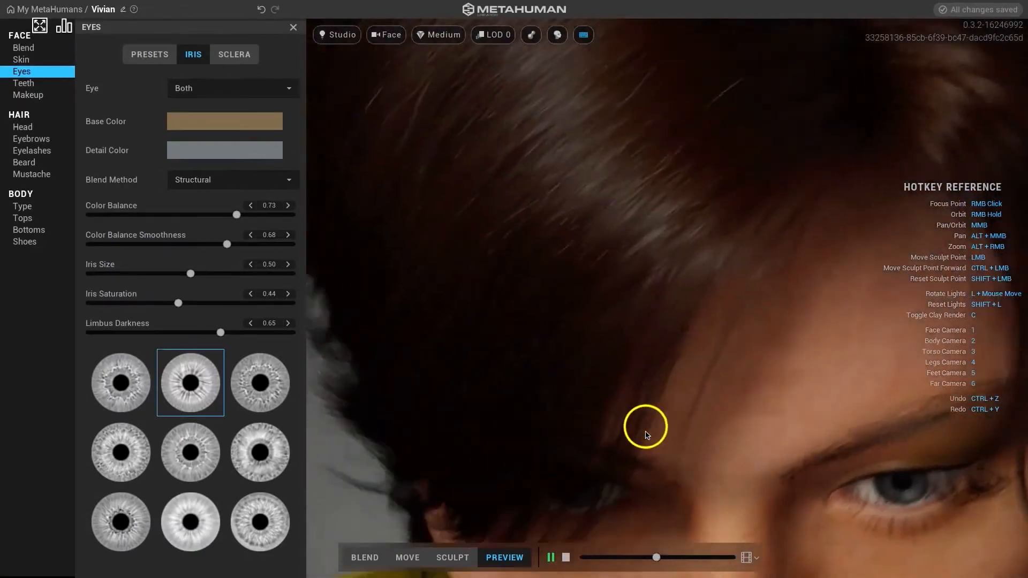
scroll(645, 432, down, 6)
scroll(645, 431, up, 5)
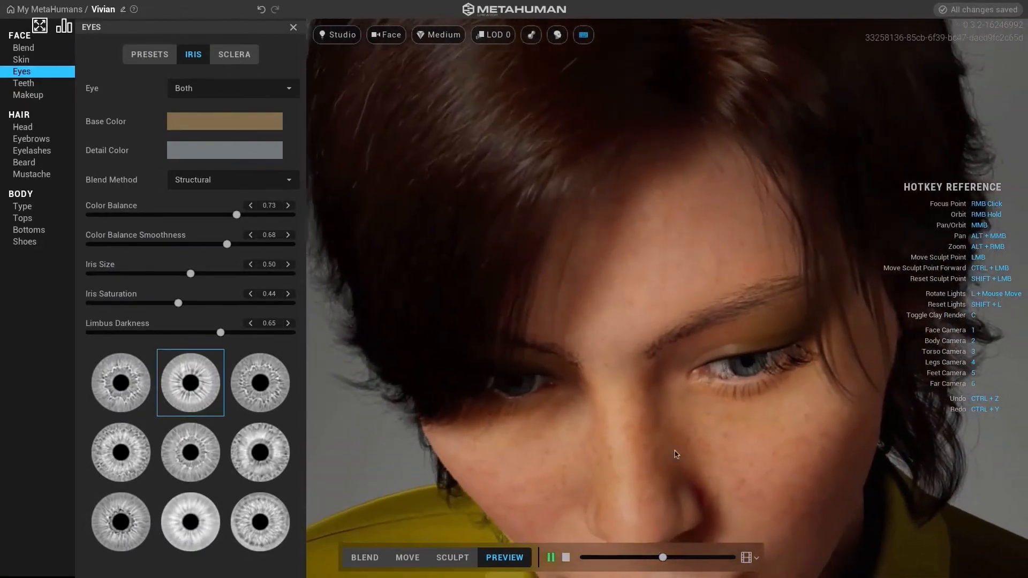
right_drag(704, 470, 720, 394)
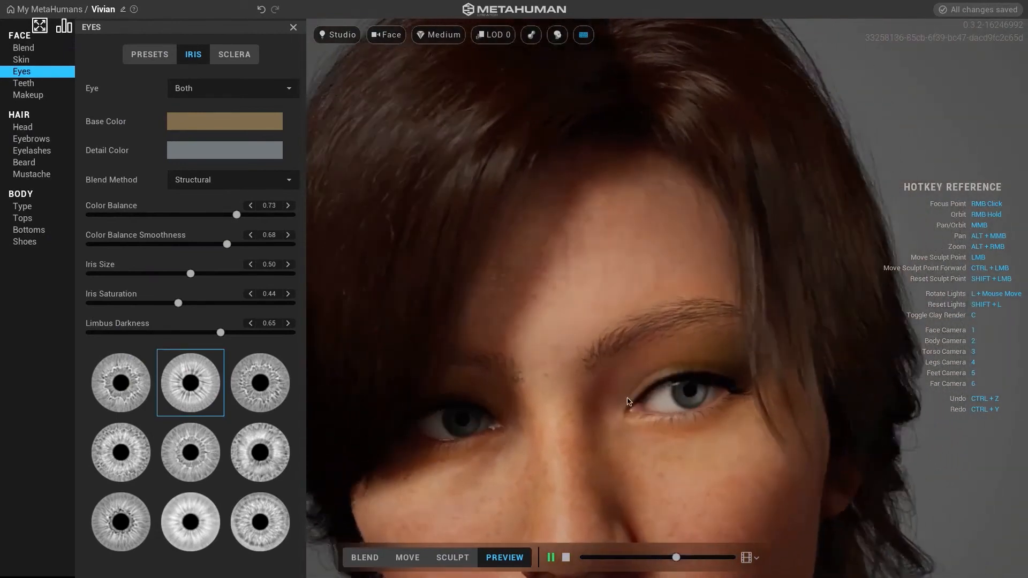
click(203, 88)
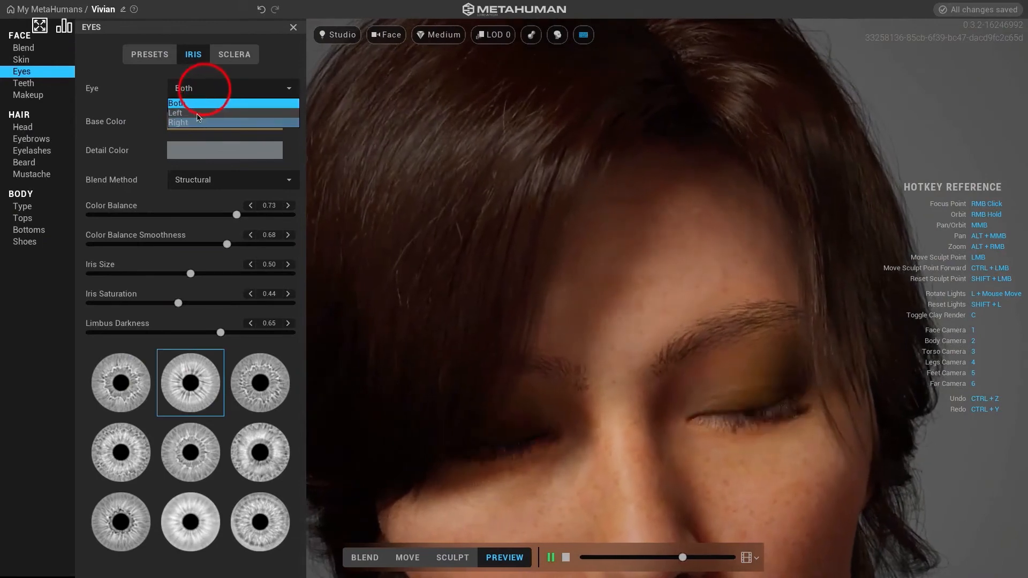
click(197, 112)
click(213, 90)
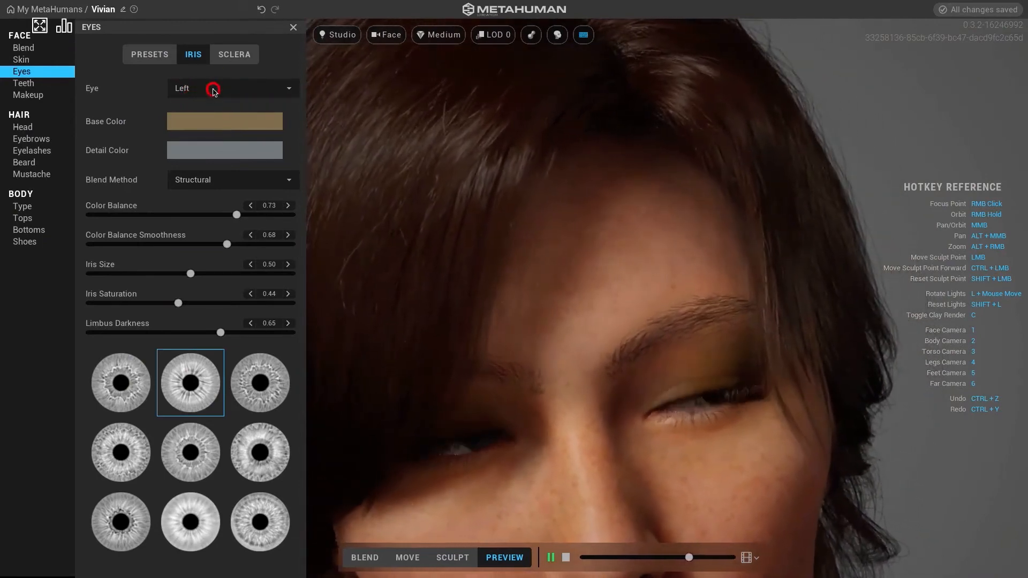
click(202, 101)
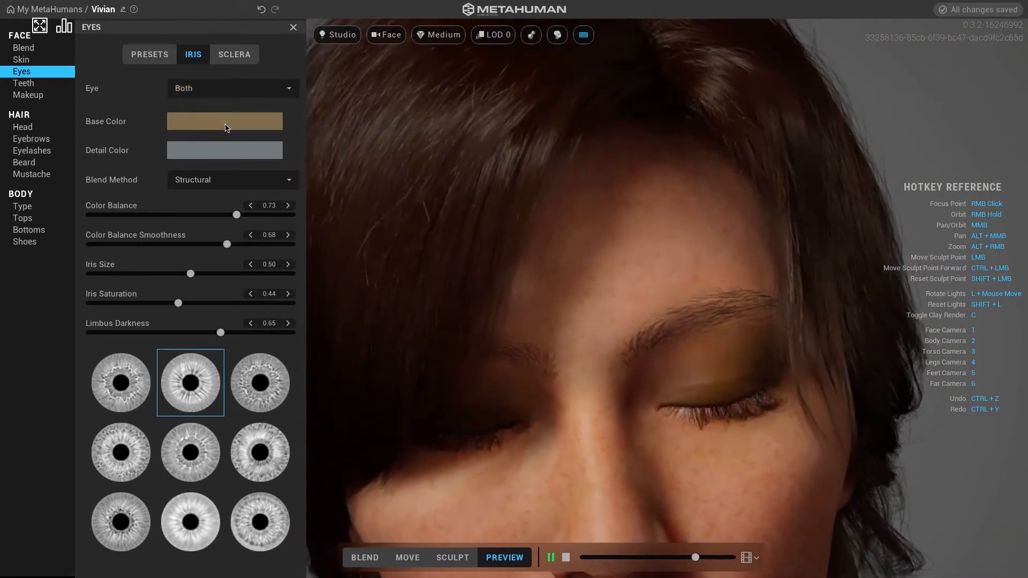
Step: Try the iris base color at U 1.00 and V 0.00, and set it to a brown at U 0.84 and V 0.16
click(222, 123)
drag(258, 169, 356, 139)
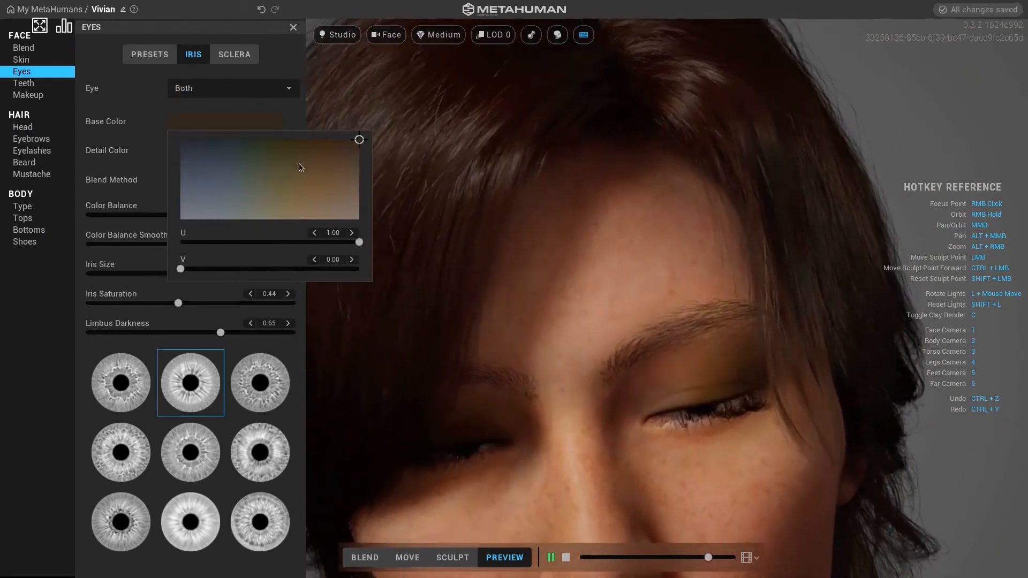
drag(298, 161, 331, 154)
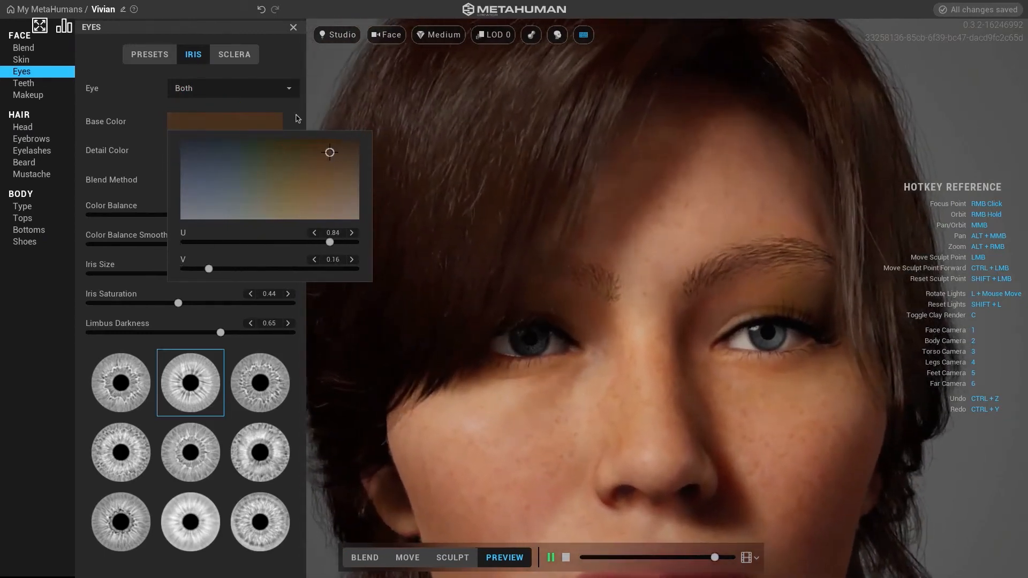
click(295, 114)
Step: Try the iris detail color at U 0.00 and V 0.00, and set it to a lighter muted blue
click(193, 149)
drag(259, 207, 146, 153)
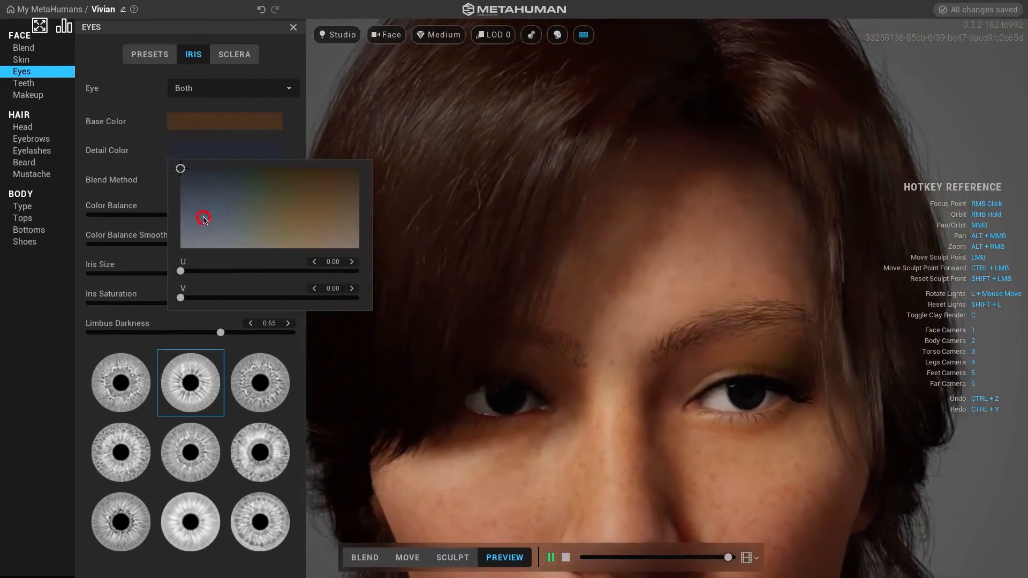
drag(202, 218, 183, 210)
click(776, 432)
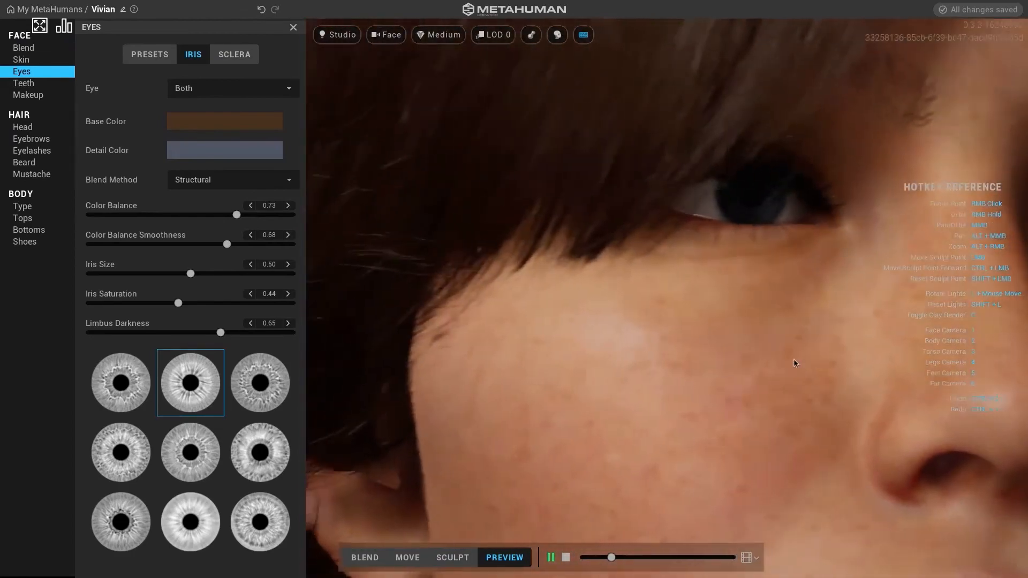
Step: Inspect the recolored eyes up close from different angles and stop the preview animation
right_click(796, 356)
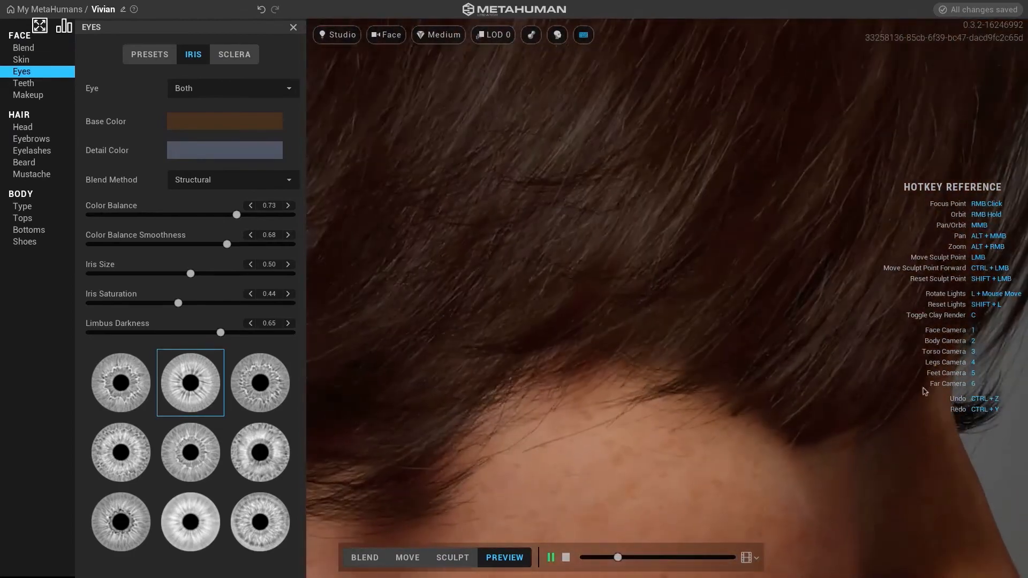
right_drag(766, 424, 365, 406)
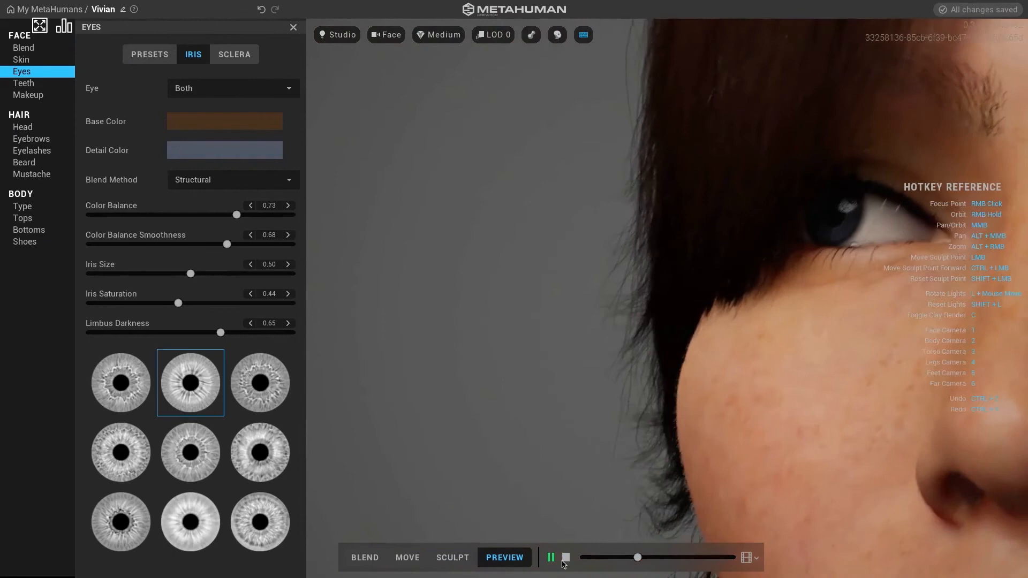
click(565, 558)
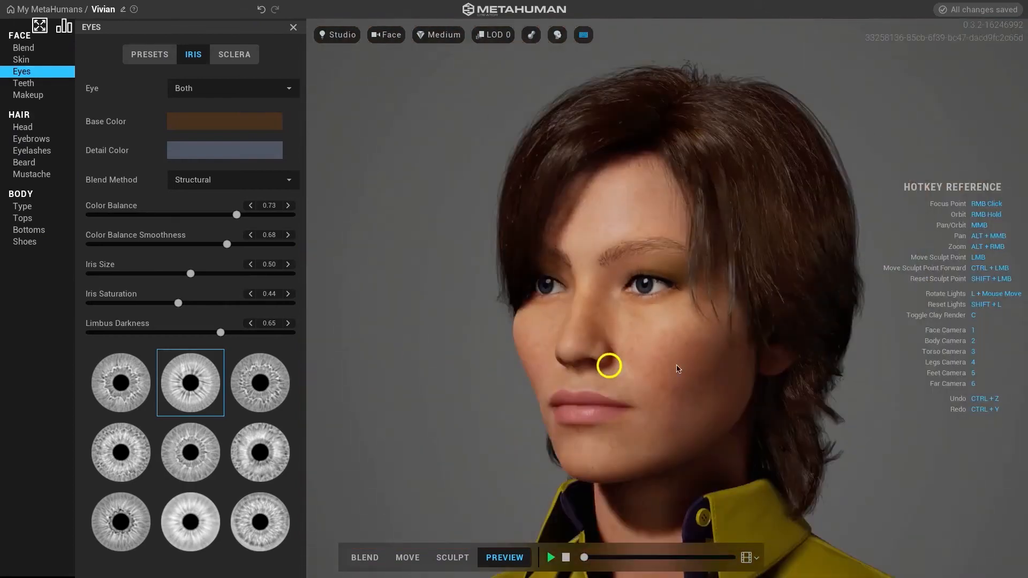
Step: Try the Radial blend method on the irises and switch it back to Structural
right_drag(676, 366, 765, 375)
scroll(764, 375, up, 3)
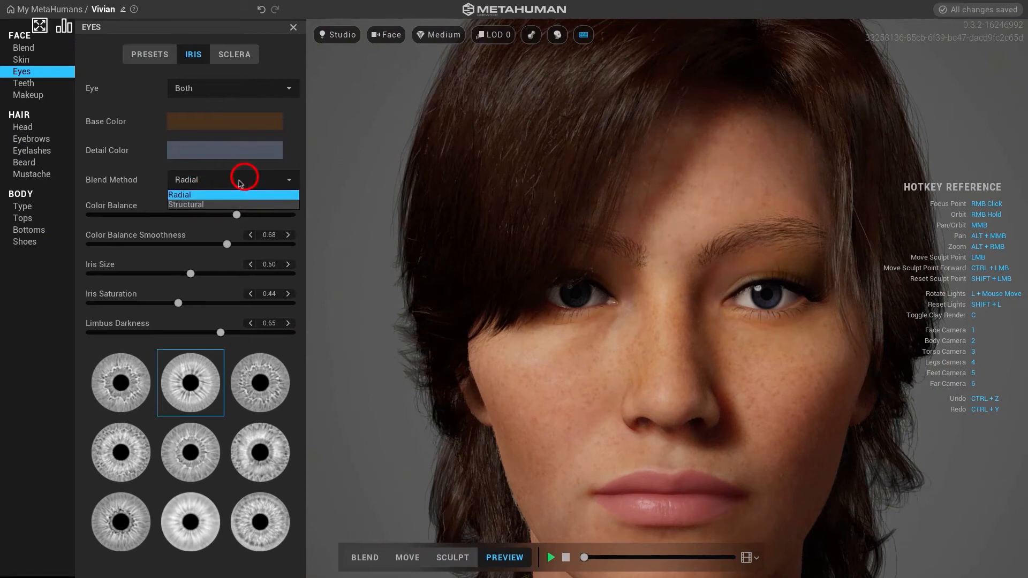
click(206, 205)
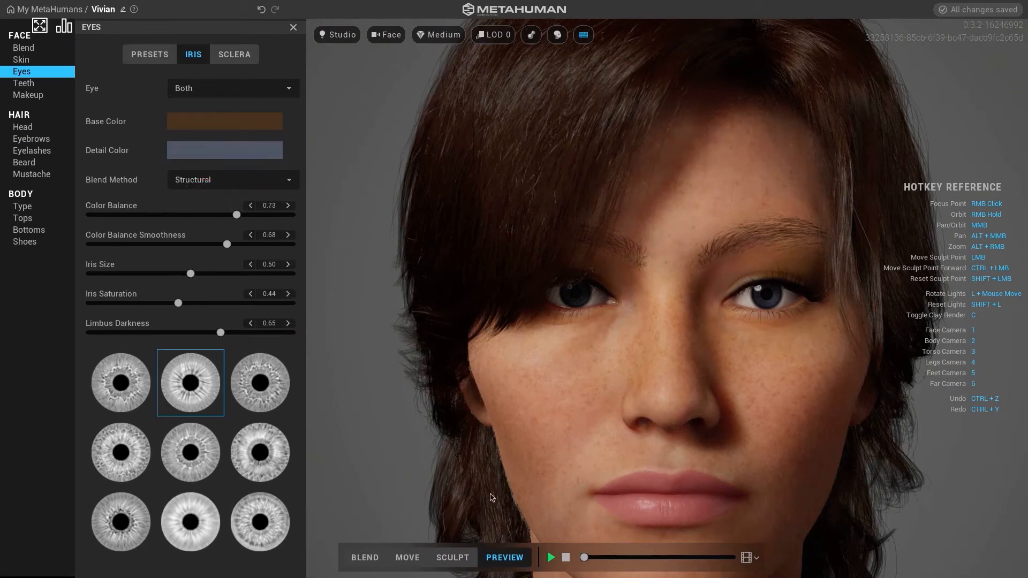
Step: Compare the iris Color Balance at 1.00 and 0.00 during the preview animation, stop the animation, and set Color Balance to 1.00
click(552, 558)
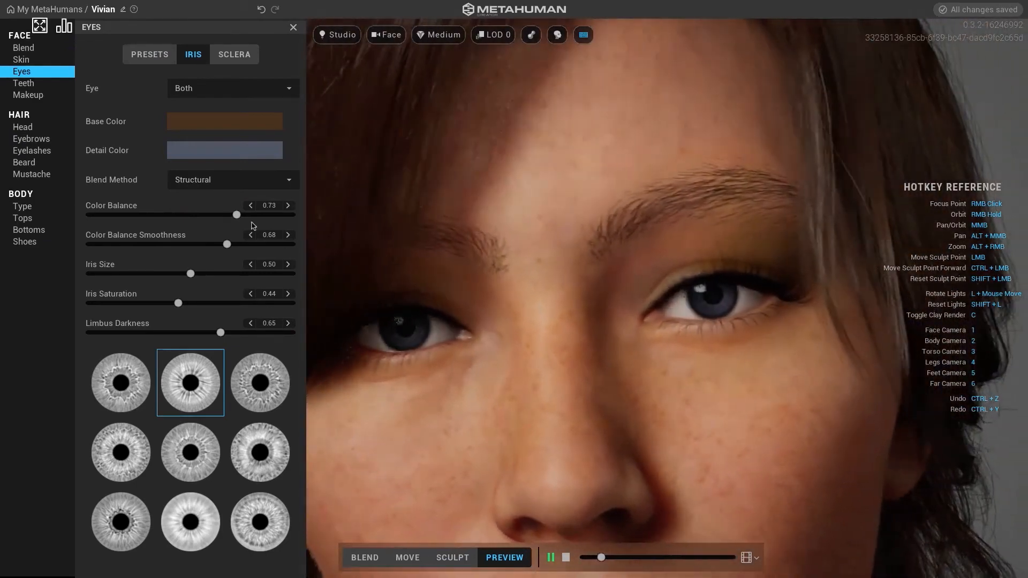
click(237, 216)
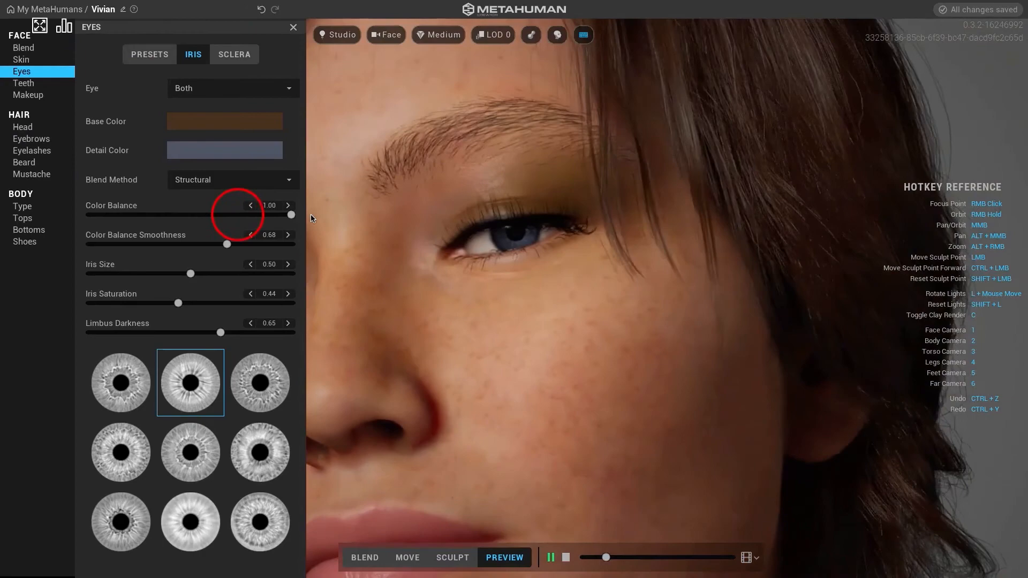
drag(237, 215, 89, 216)
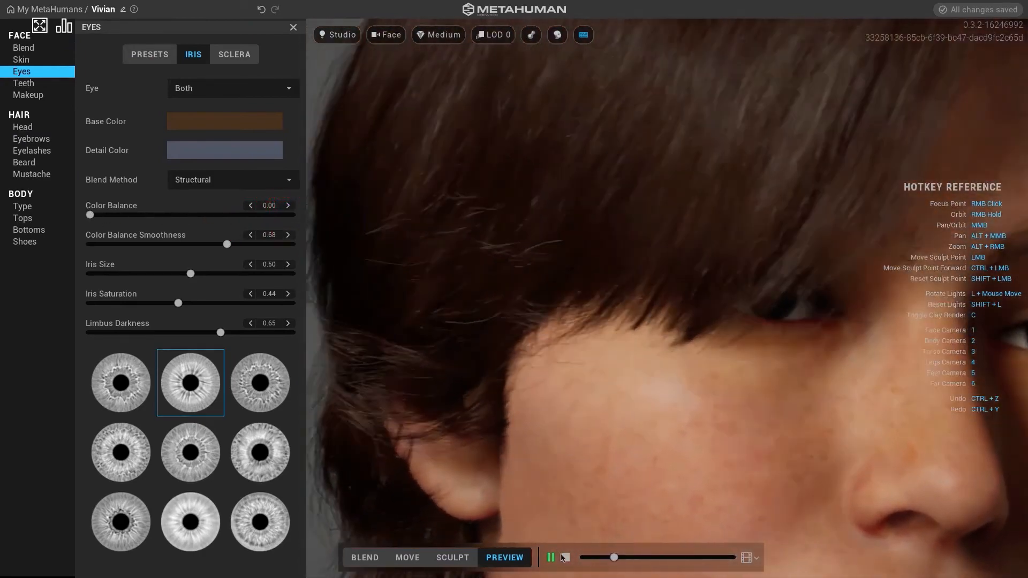
click(566, 559)
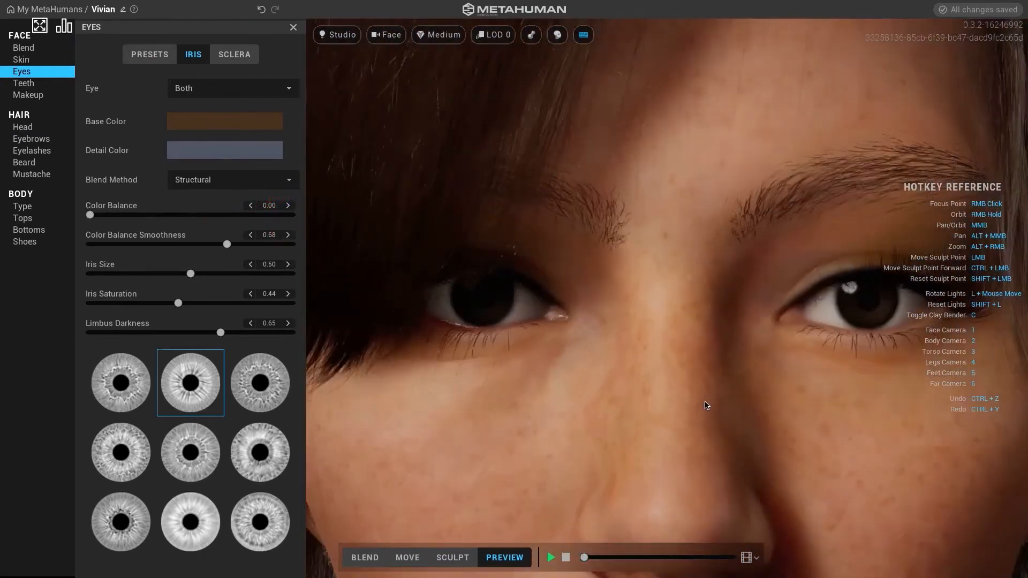
scroll(707, 406, up, 3)
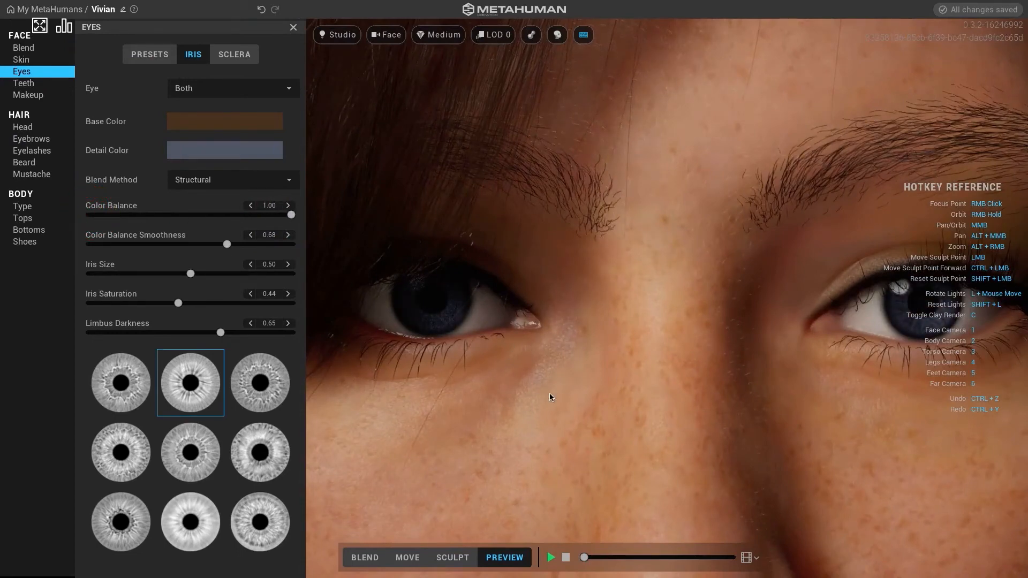
Step: Set the irises' Color Balance Smoothness to 0.67, Iris Size to 0.62, Iris Saturation to 0.55 and Limbus Darkness to 0.63
scroll(549, 396, down, 5)
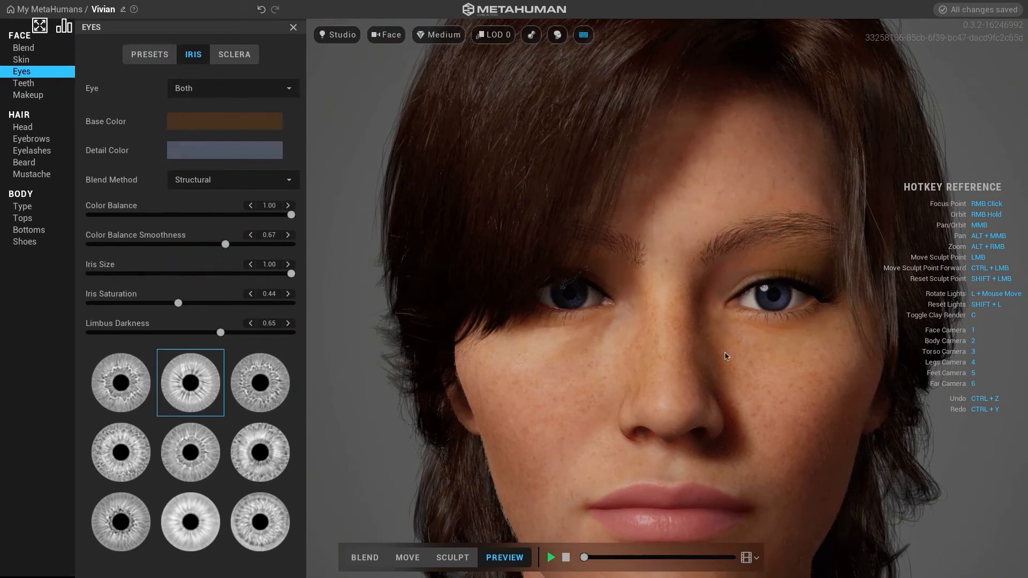
key(3)
key(1)
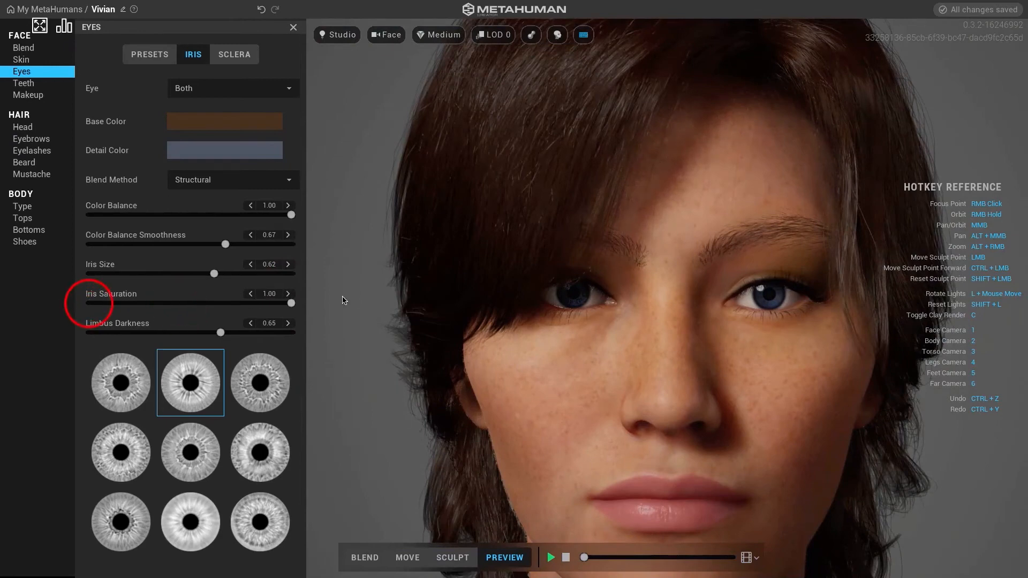
scroll(721, 335, up, 5)
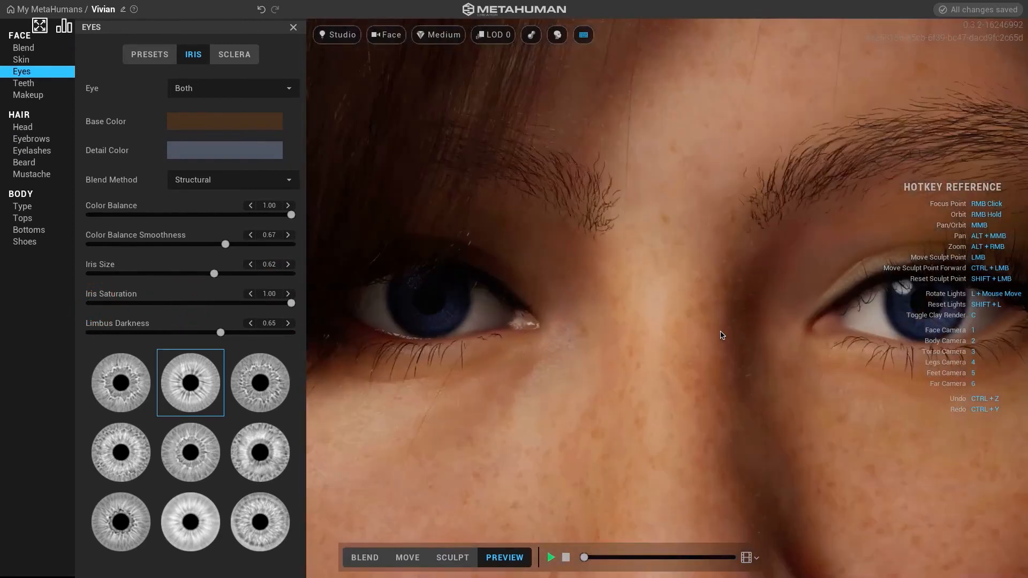
scroll(735, 371, down, 3)
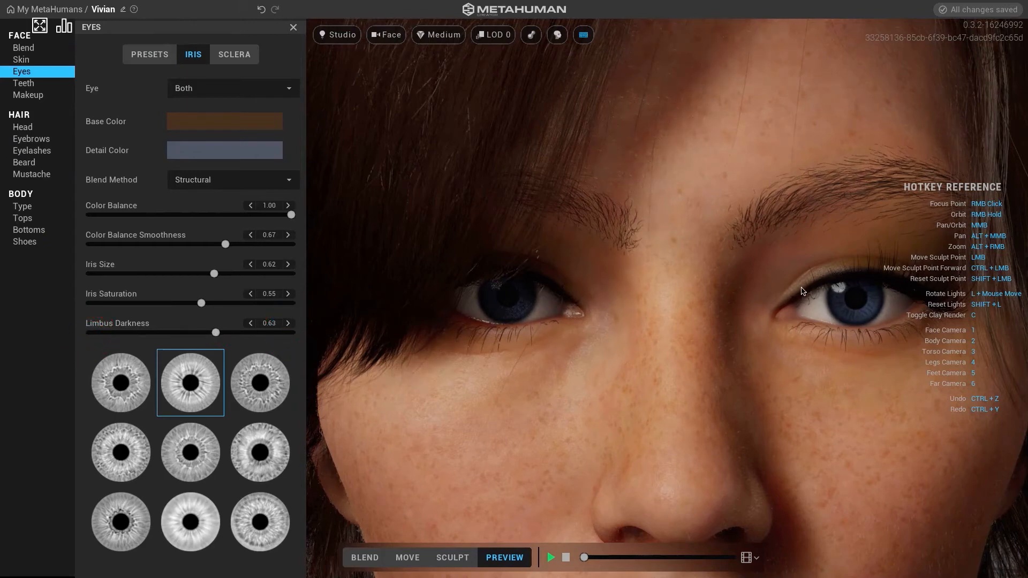
Step: Compare different iris patterns on the eye up close and choose the last pattern in the third row
scroll(803, 291, down, 5)
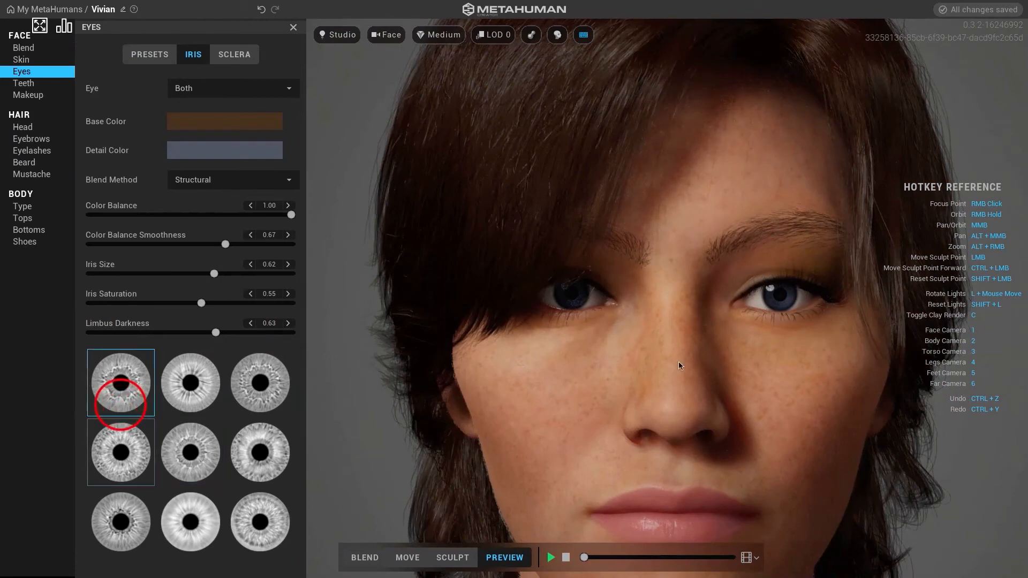
scroll(771, 354, up, 5)
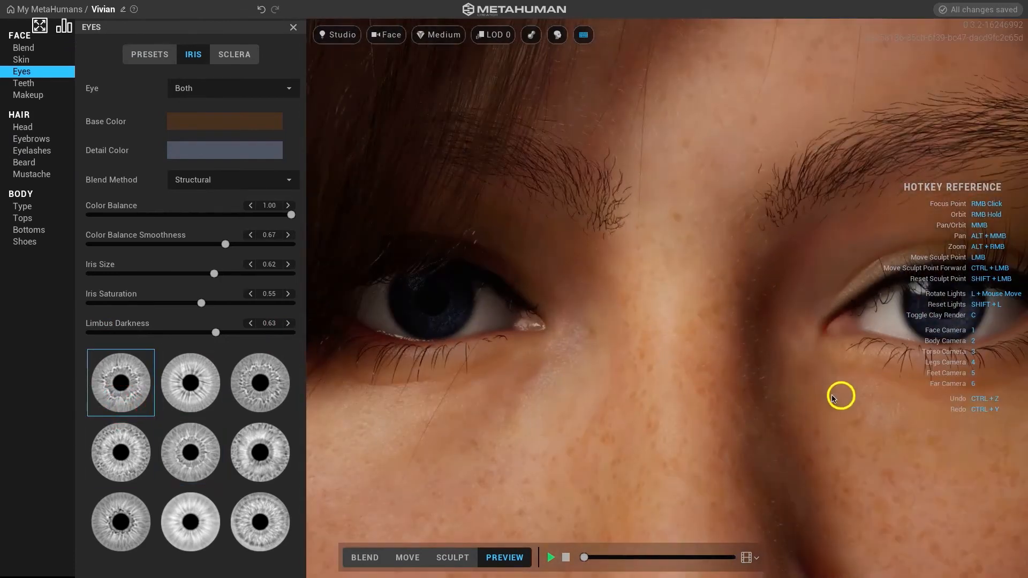
right_drag(832, 399, 746, 373)
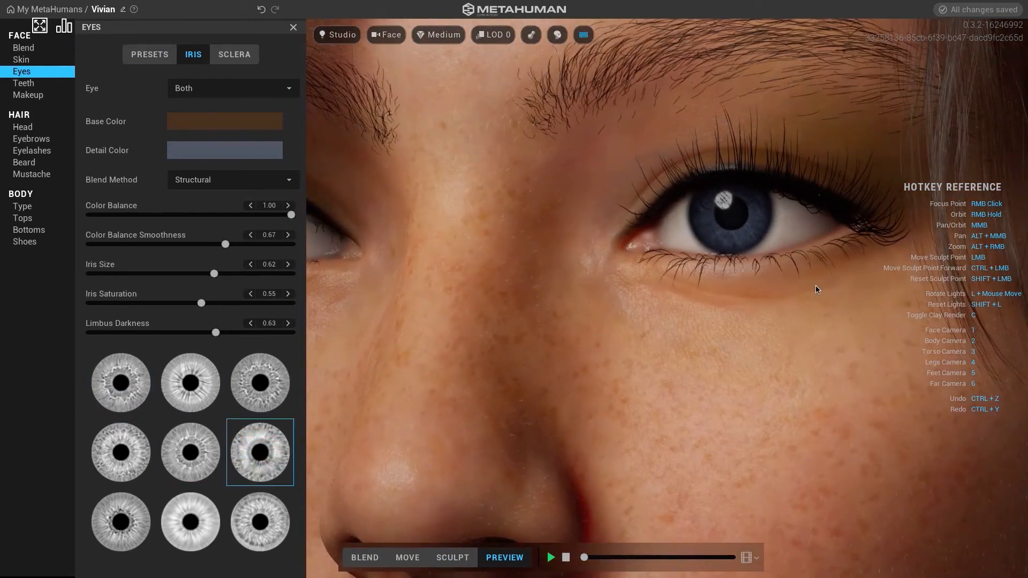
scroll(814, 285, down, 3)
scroll(679, 387, up, 3)
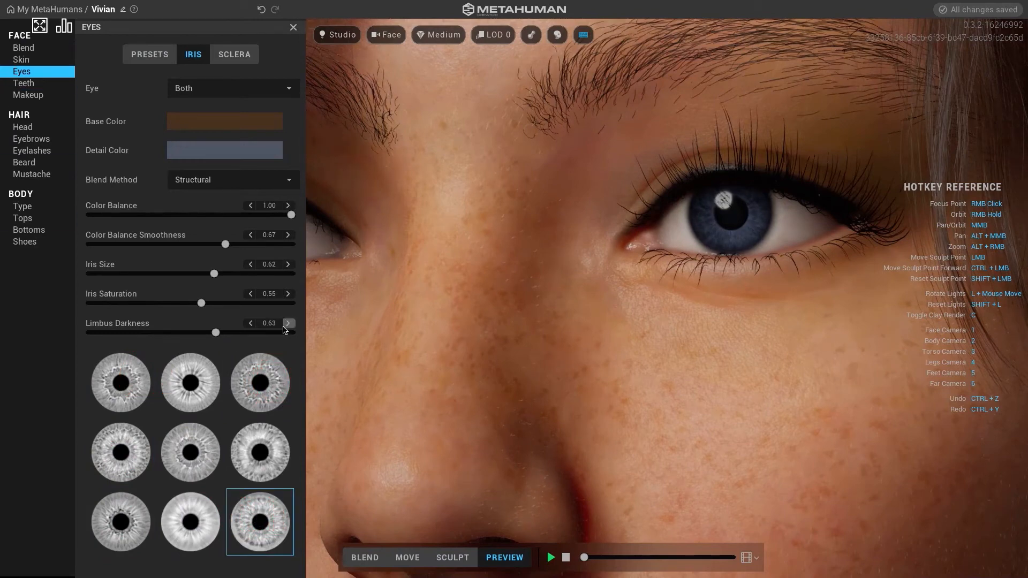
Step: Open the sclera settings and switch the edited eye to Left and on to Right
click(234, 60)
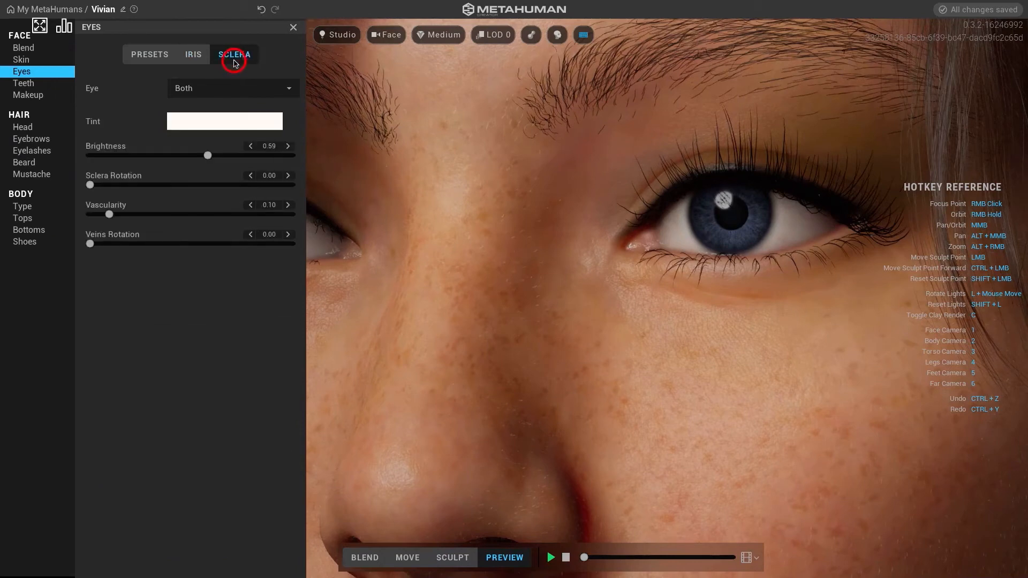
click(265, 89)
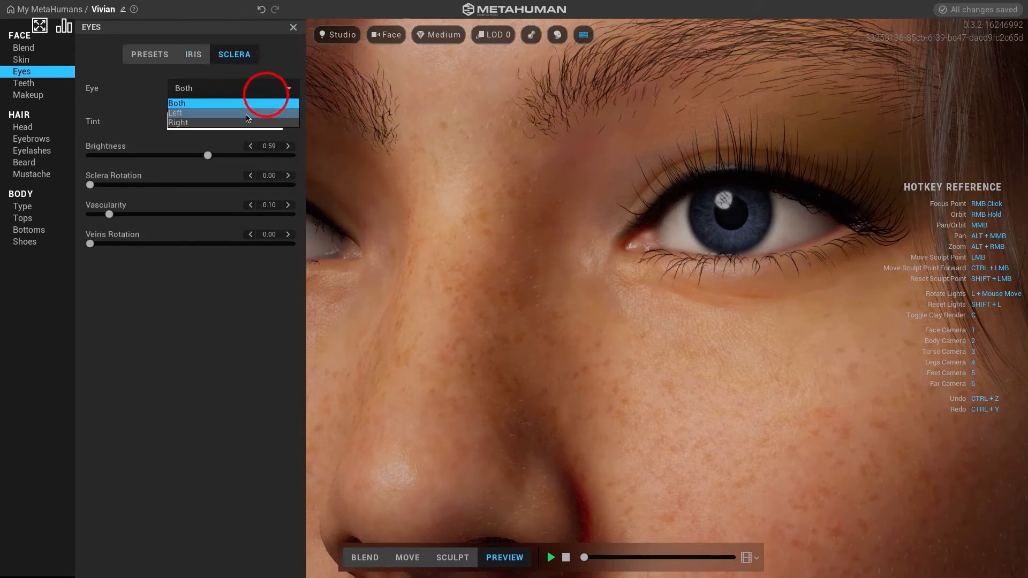
click(248, 114)
click(241, 87)
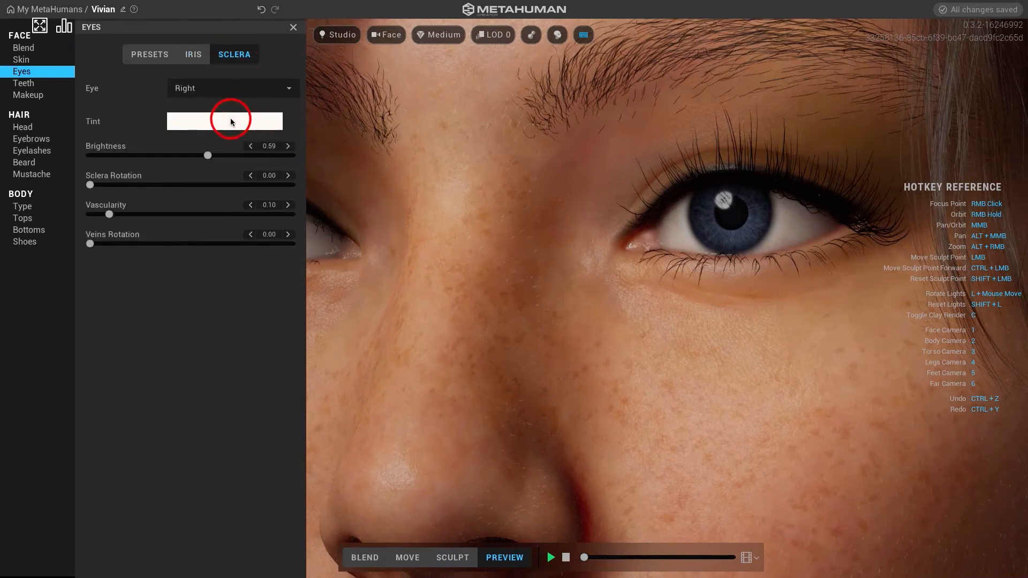
Step: Try different sclera tints on the right eye and lower its Brightness to 0.00
click(194, 121)
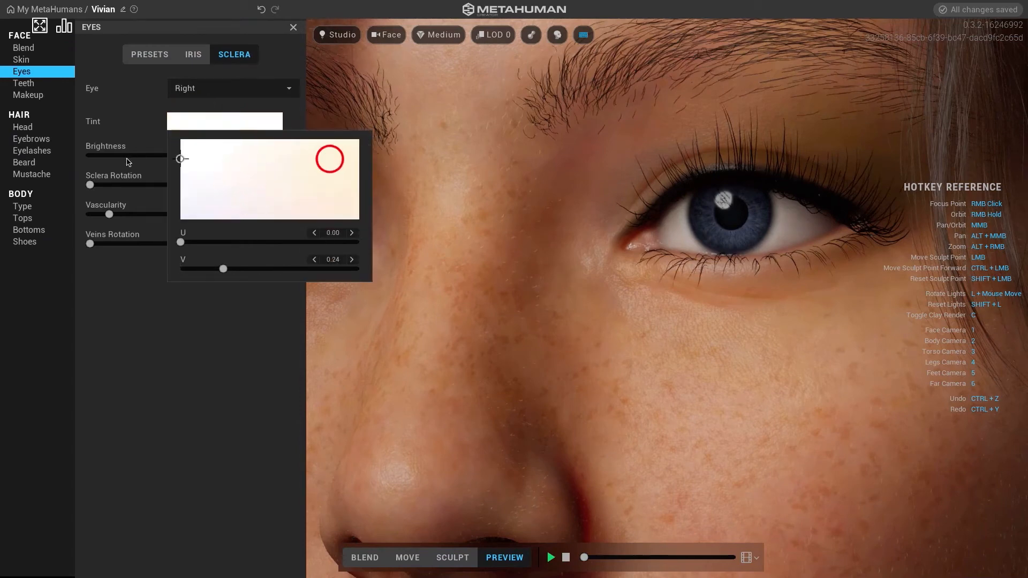
drag(358, 147, 519, 258)
mouse_move(302, 184)
mouse_down()
mouse_move(127, 243)
mouse_move(491, 15)
mouse_move(208, 134)
mouse_move(472, 223)
mouse_move(308, 170)
mouse_up()
click(125, 142)
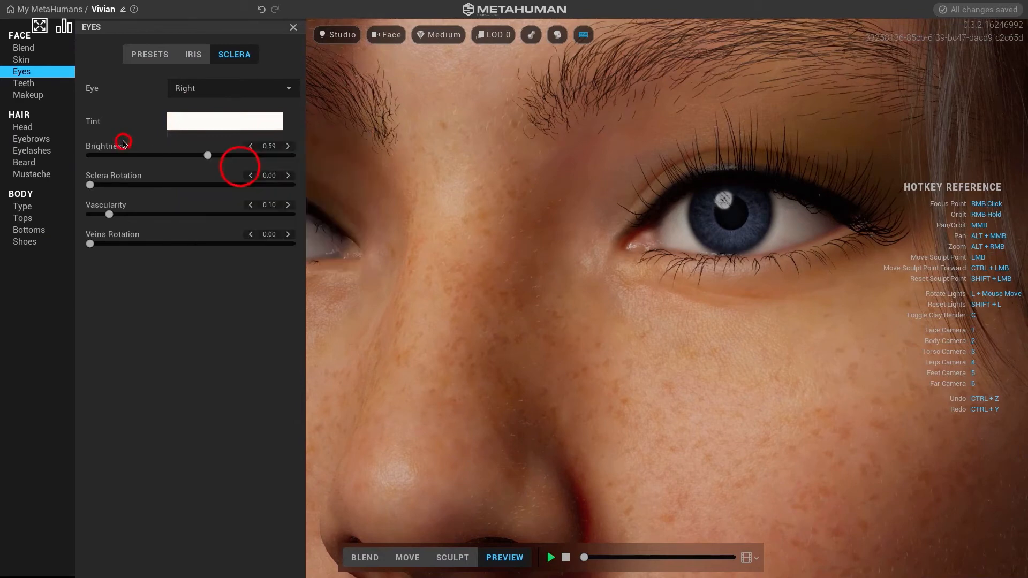
drag(209, 154, 30, 154)
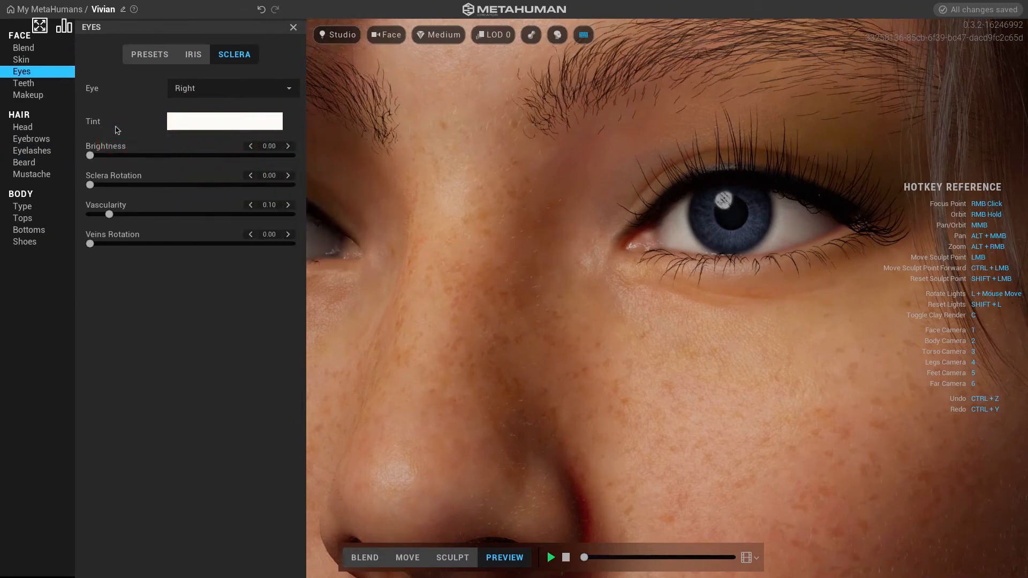
Step: Switch the edited eye to Both, compare sclera tints such as U 1.00, V 1.00, and set the tint to U 0.00, V 0.00
click(245, 93)
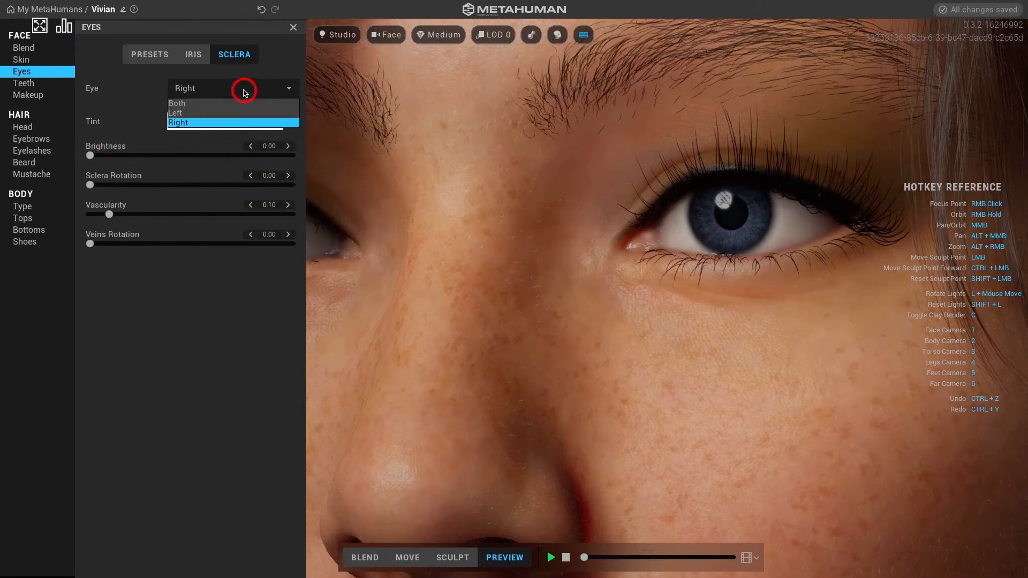
click(205, 106)
click(191, 121)
click(232, 158)
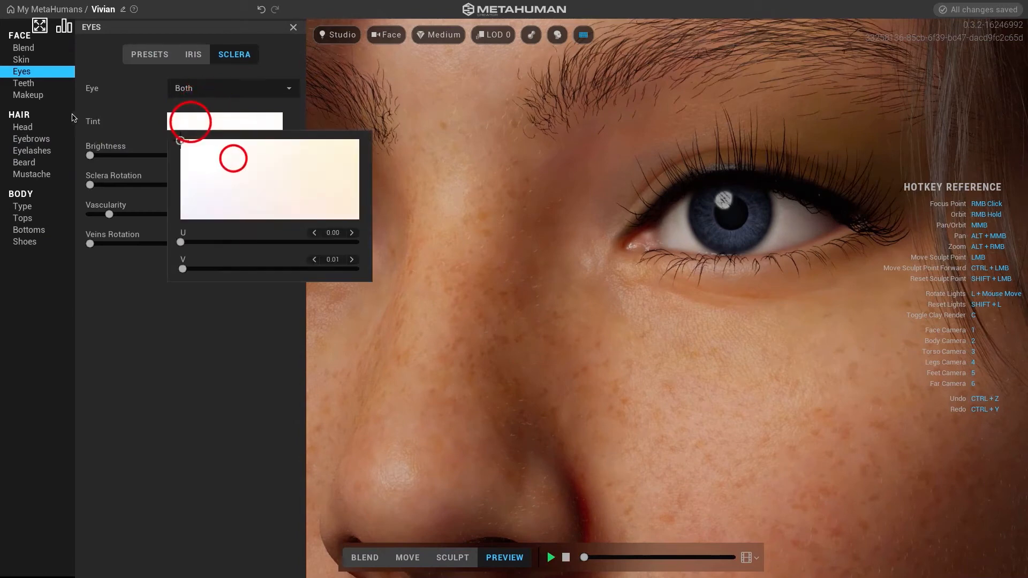
drag(504, 238, 66, 61)
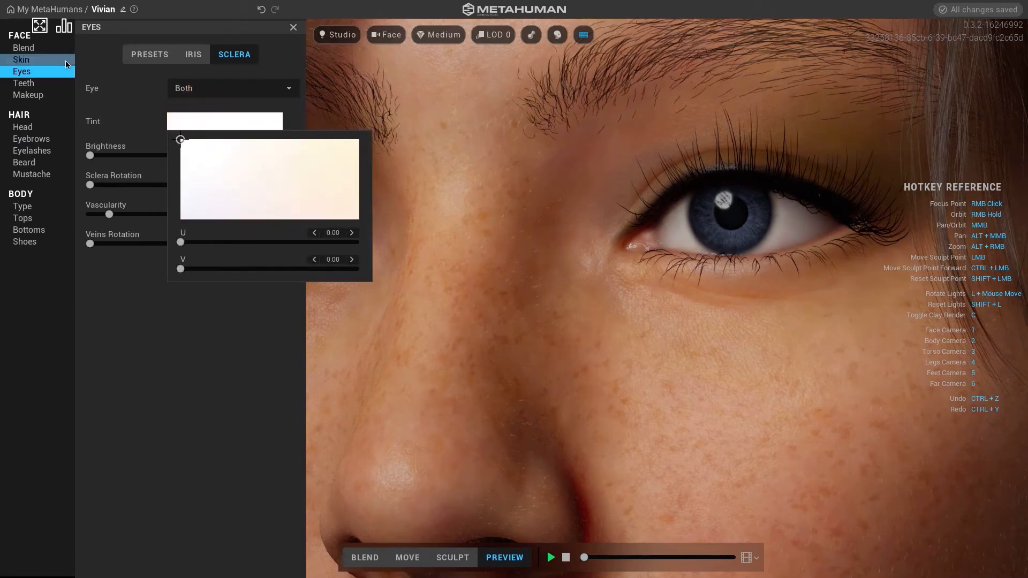
click(262, 175)
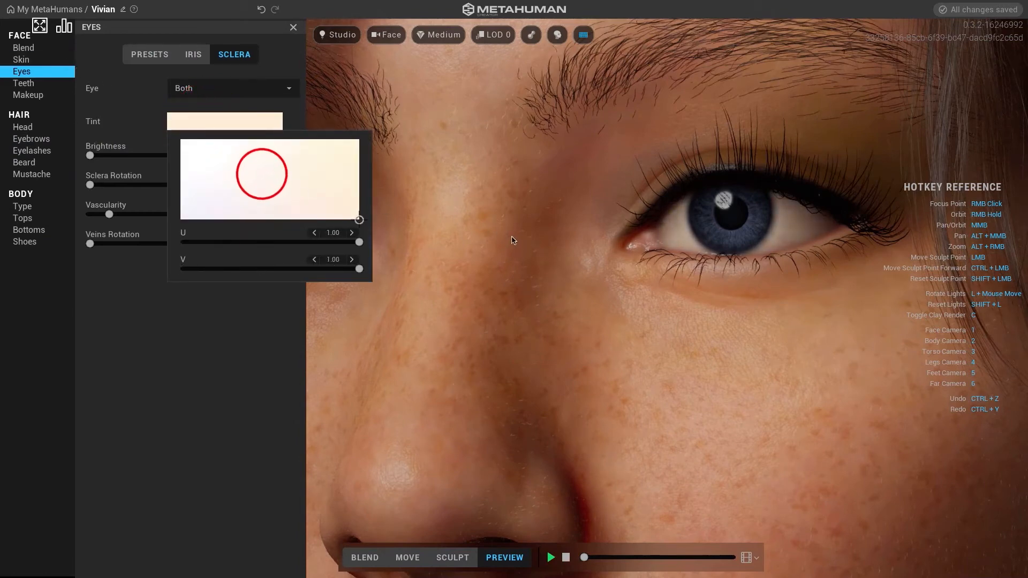
drag(307, 187, 142, 238)
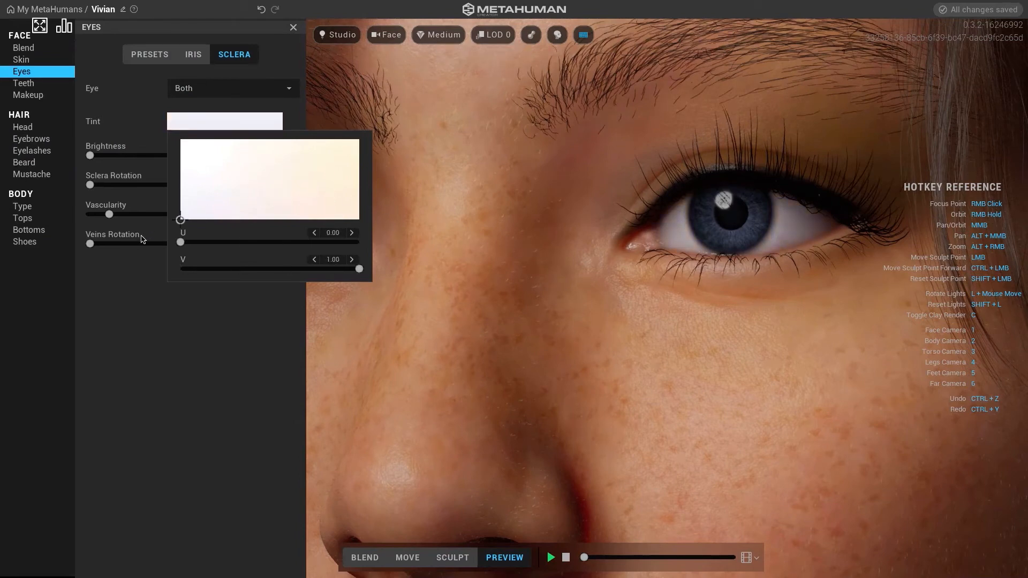
click(224, 170)
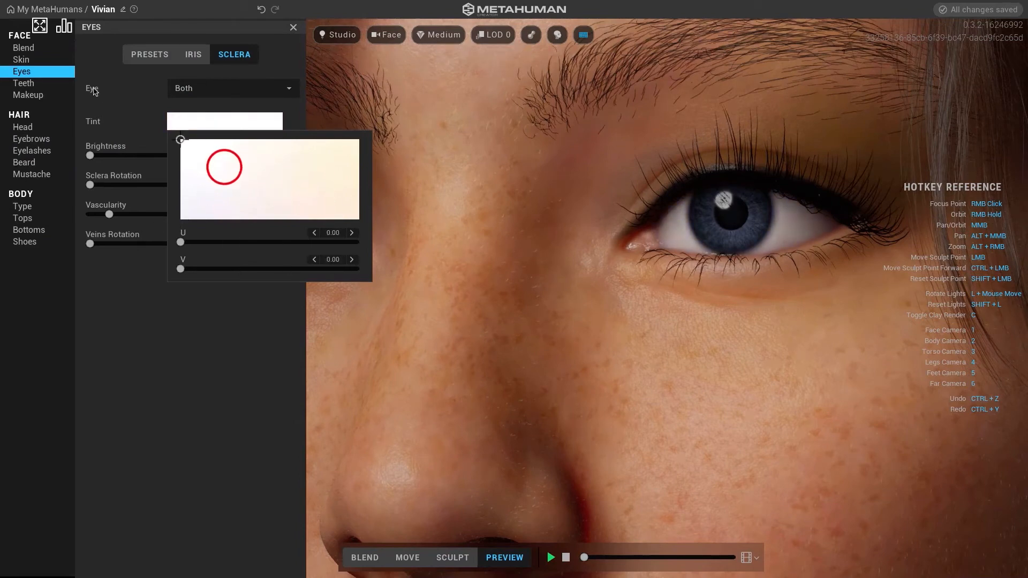
Step: Compare the sclera Brightness at 1.00 and 0.00 from near and far, and set it to 0.79
click(90, 156)
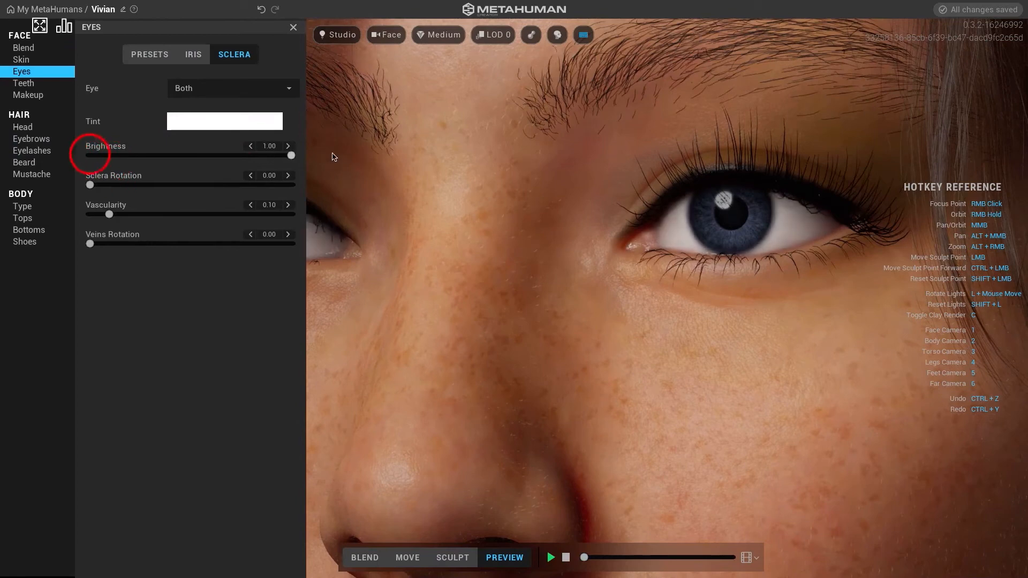
scroll(571, 191, down, 10)
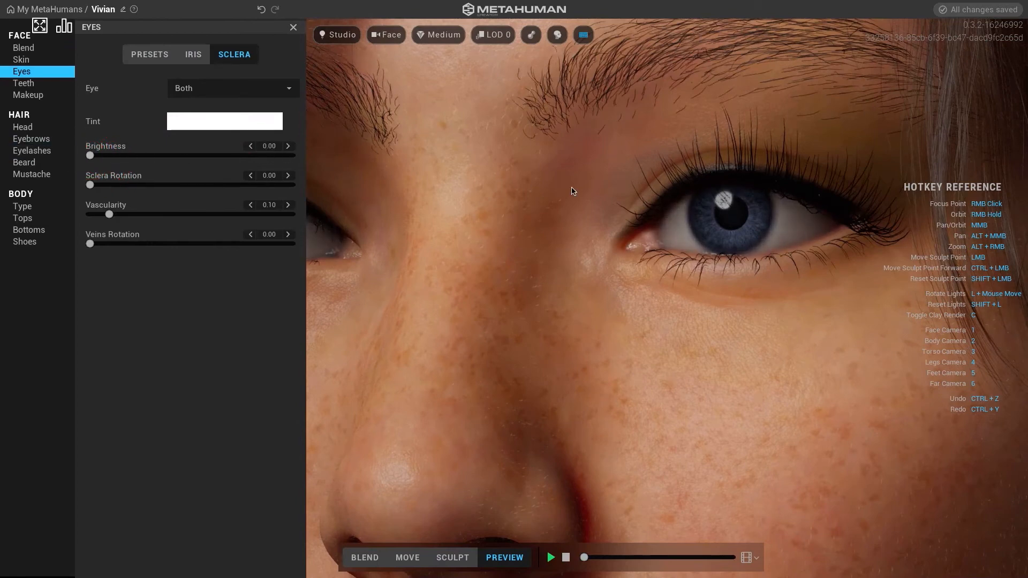
scroll(571, 191, up, 6)
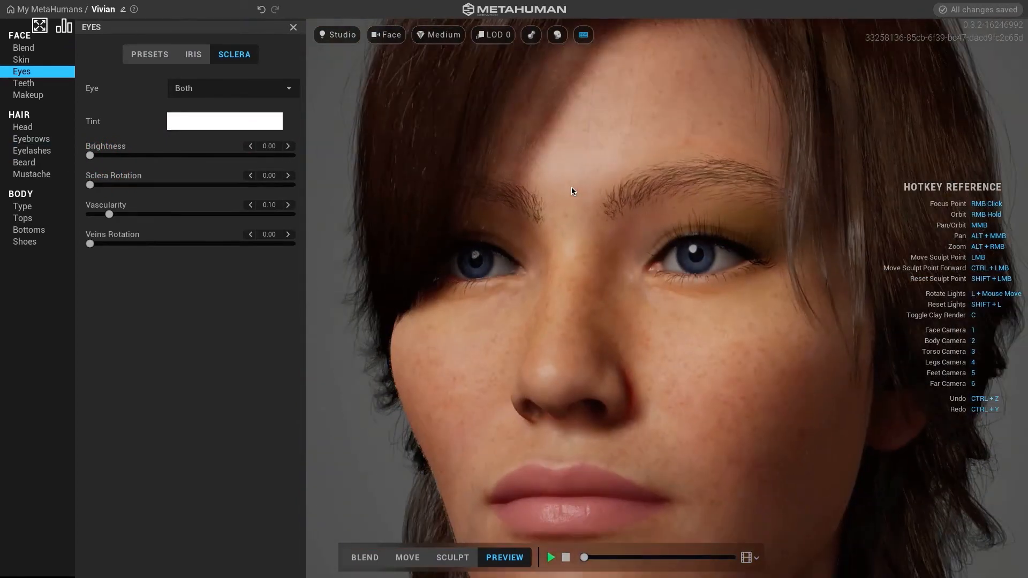
drag(212, 155, 300, 156)
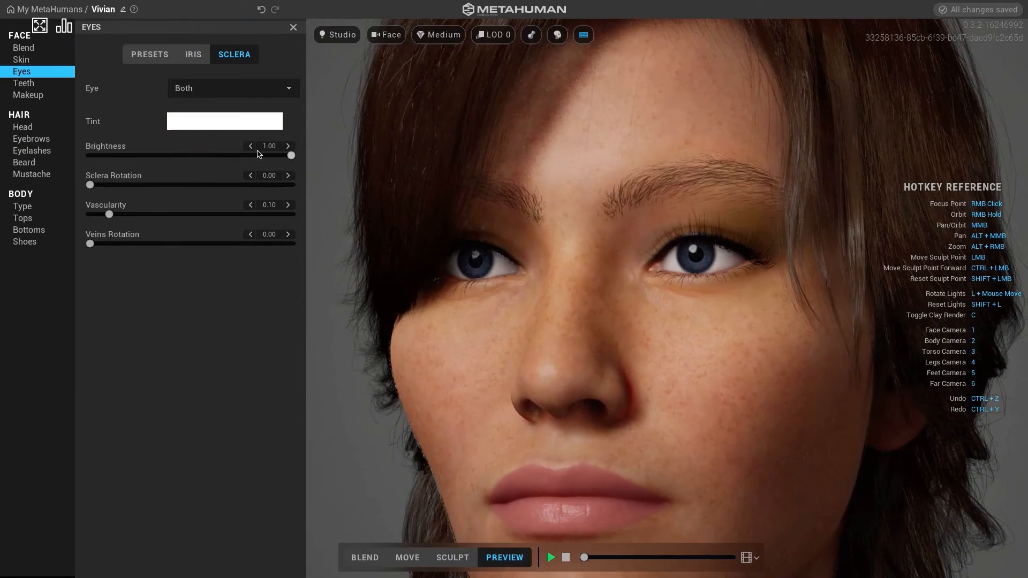
scroll(501, 253, up, 4)
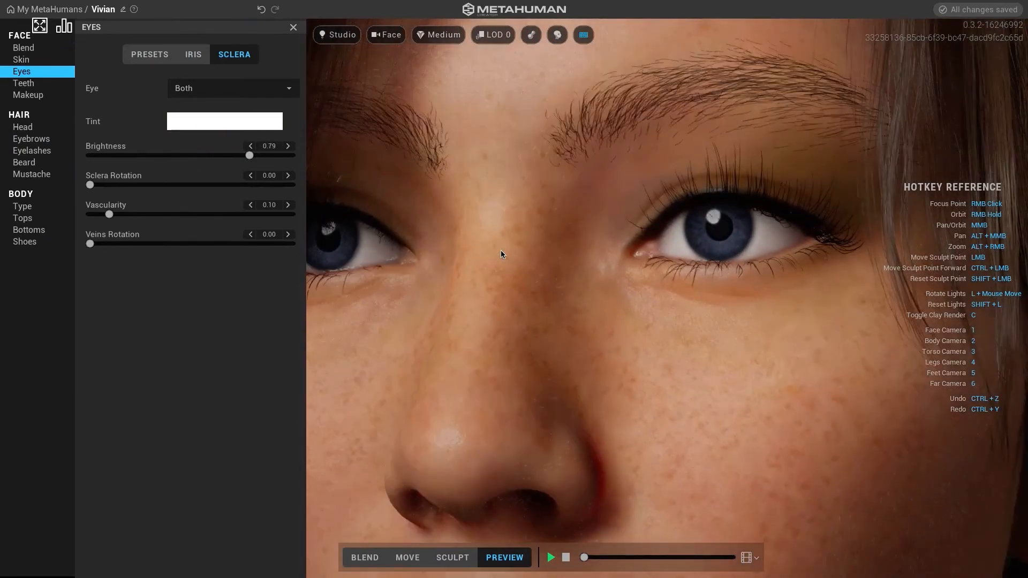
Step: Try both extremes of Sclera Rotation while viewing the eyes, and set it to 0.51
drag(115, 185, 353, 180)
middle_drag(626, 345, 718, 359)
scroll(622, 370, down, 3)
drag(151, 185, 19, 178)
drag(103, 182, 451, 175)
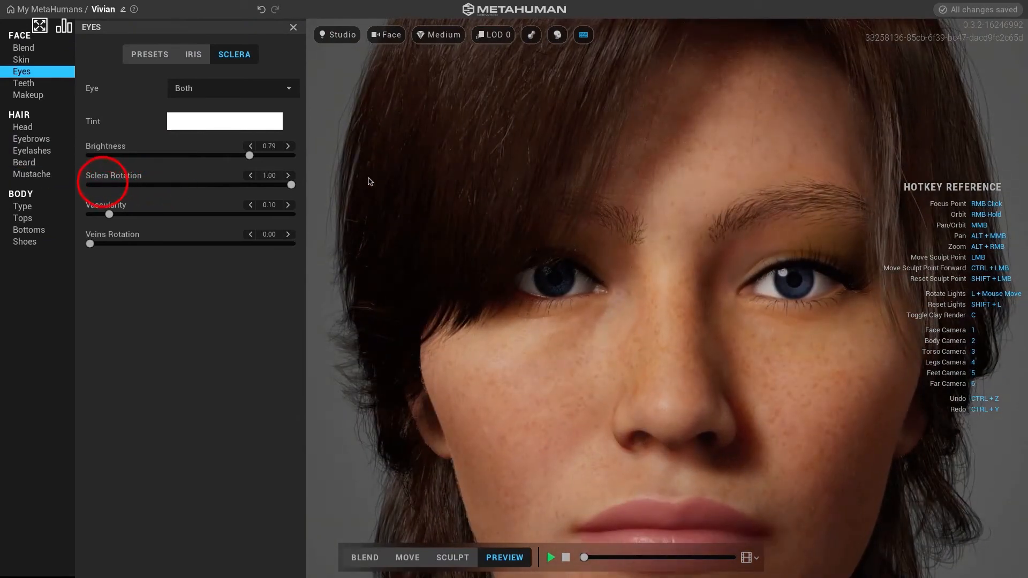
click(191, 185)
Step: Raise the sclera Vascularity to 1.00 and inspect the eye whites up close
drag(110, 214, 66, 214)
drag(158, 214, 271, 212)
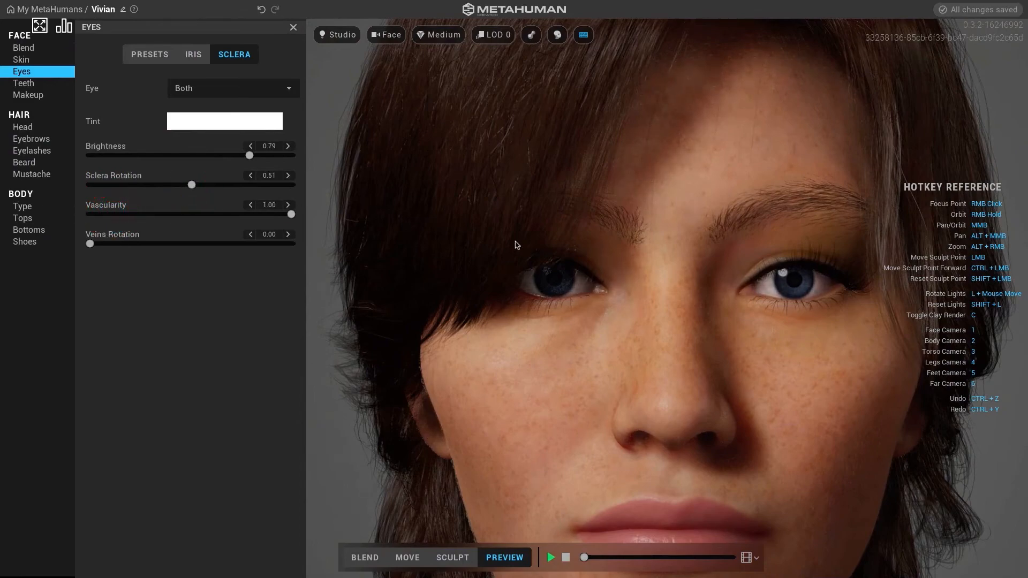
scroll(515, 242, up, 4)
right_drag(808, 319, 721, 310)
scroll(721, 309, up, 2)
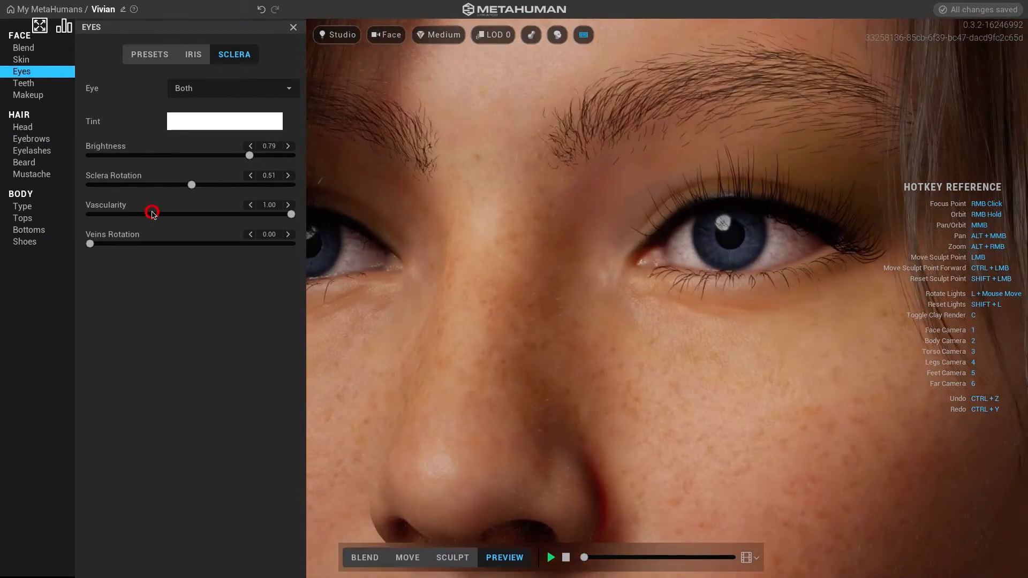
Step: Compare lower and higher sclera Vascularity values on the eye whites, and set Vascularity to 0.26
drag(152, 214, 83, 209)
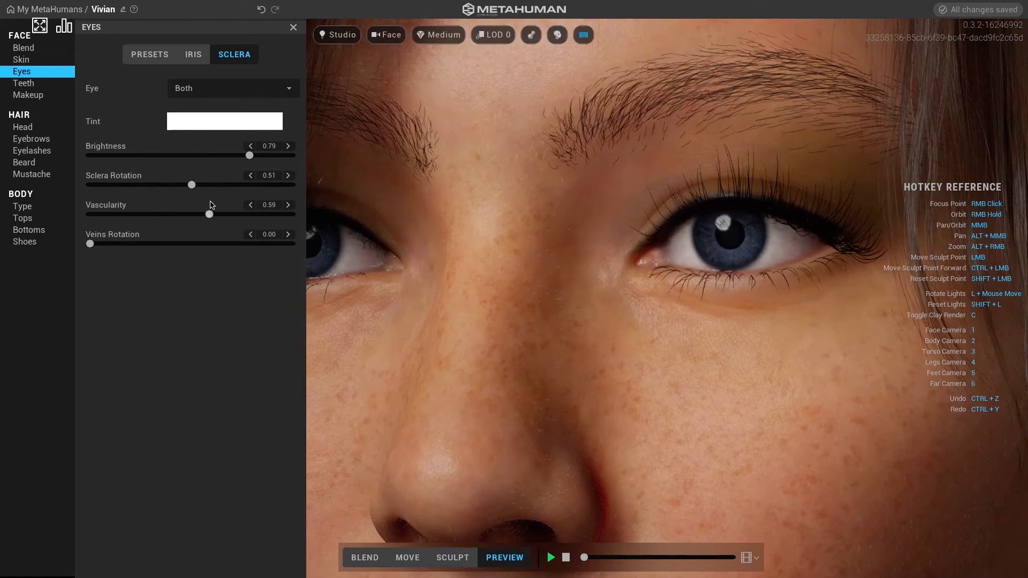
drag(212, 205, 308, 197)
click(142, 212)
Step: Compare Veins Rotation extremes with Vascularity at 1.00, and set Veins Rotation to 0.00 and Vascularity to 0.32
drag(98, 245, 305, 234)
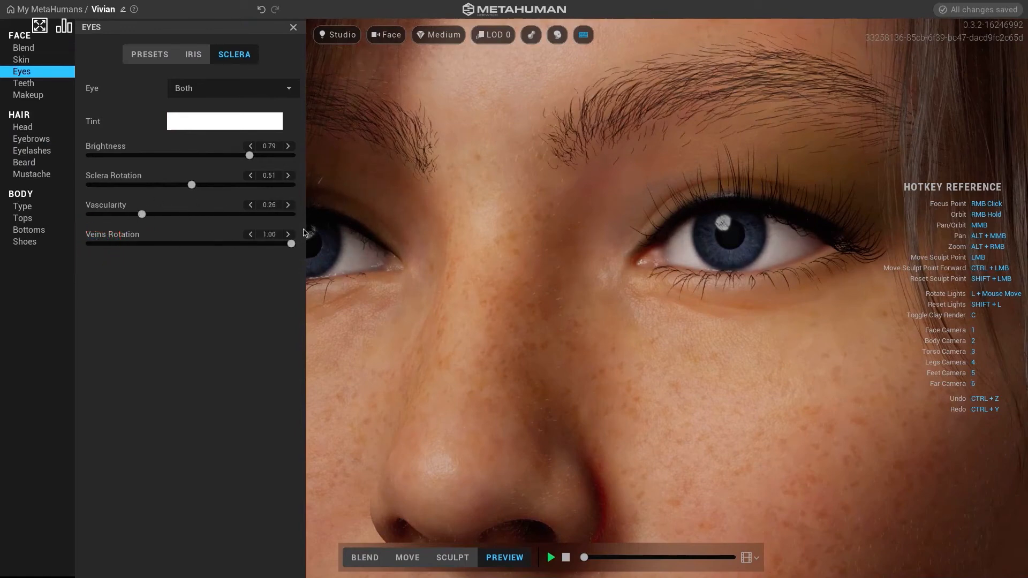
drag(234, 214, 420, 216)
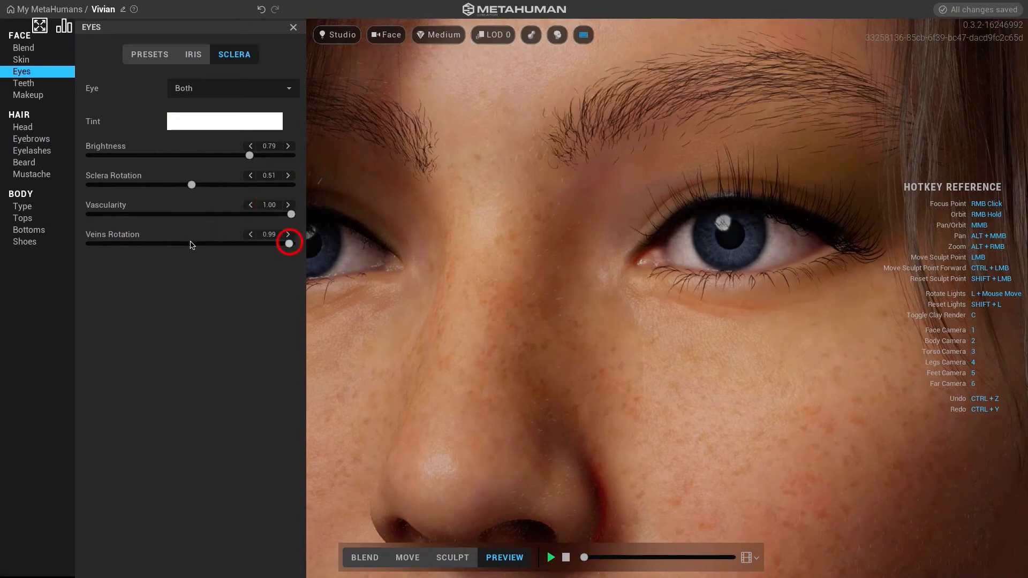
drag(192, 245, 83, 236)
drag(282, 225, 206, 225)
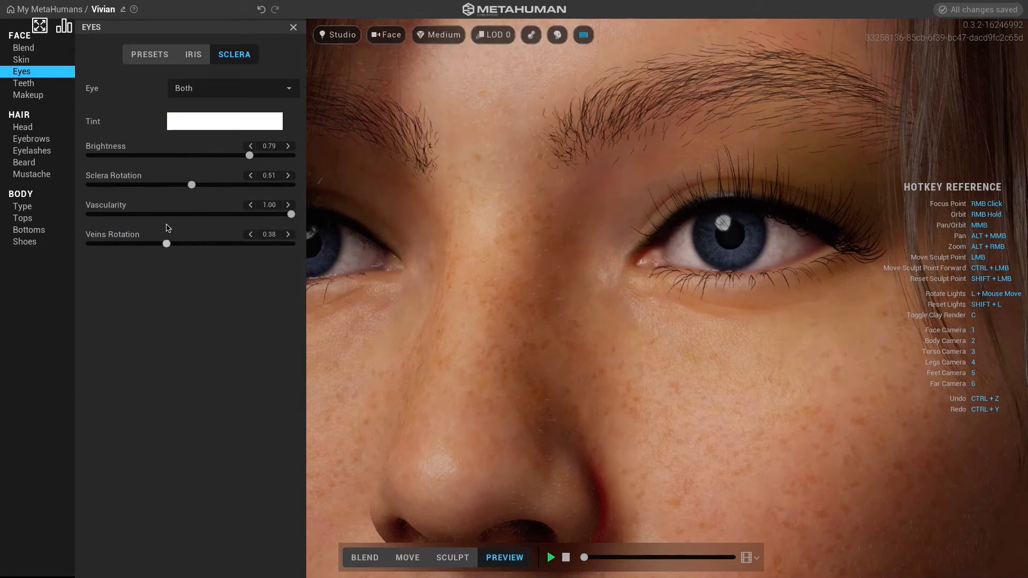
drag(283, 217, 154, 215)
Step: Return to the Face camera, switch the camera to Auto, and play the preview animation
key(1)
click(375, 33)
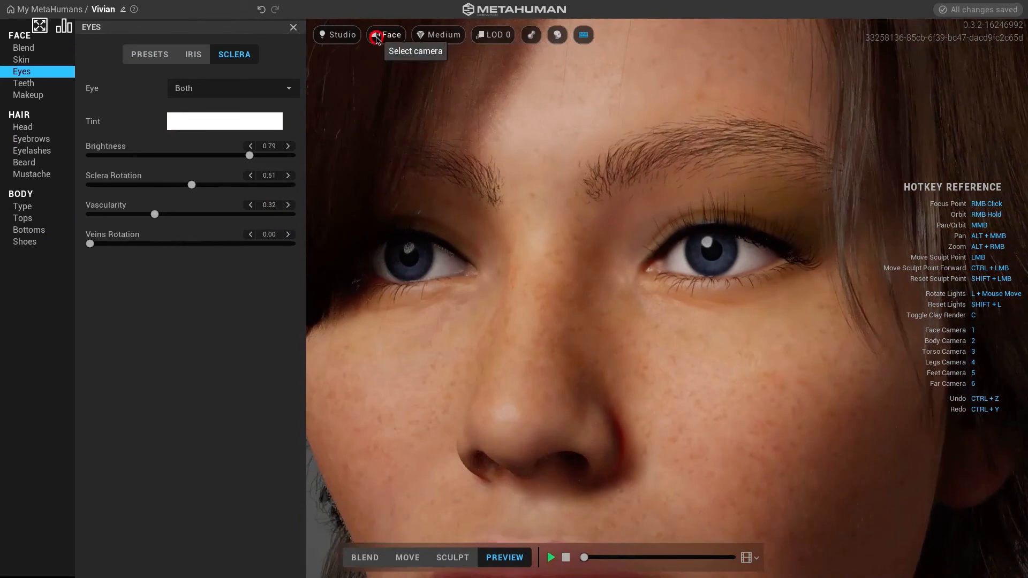
click(388, 102)
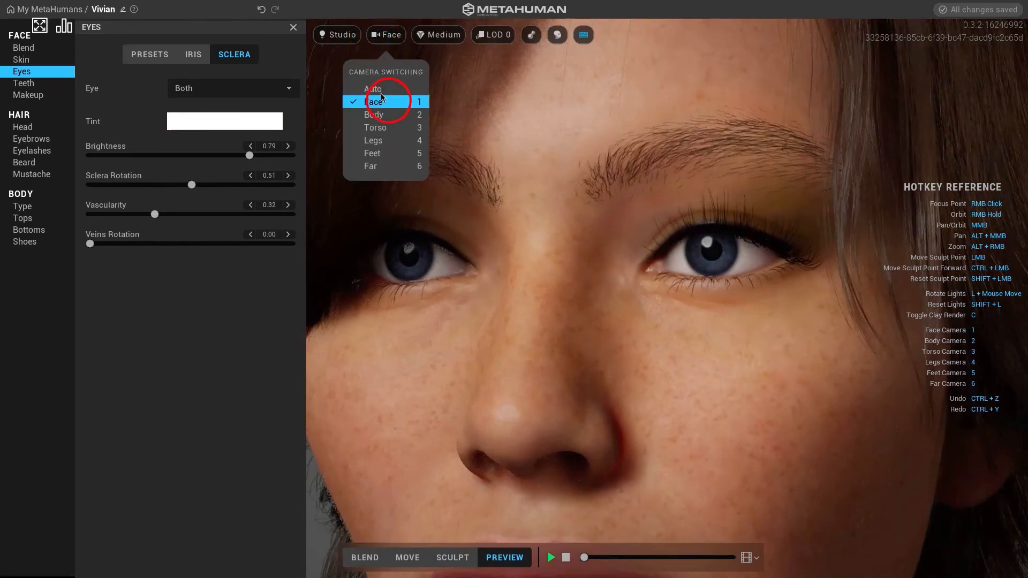
click(380, 91)
click(551, 557)
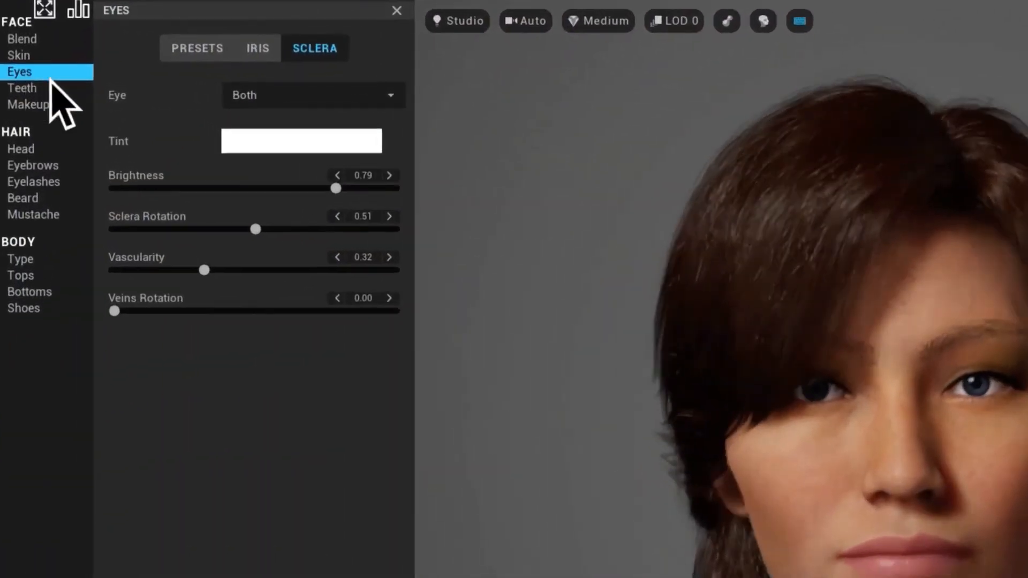
Step: Open the Teeth settings and stop the preview animation to enable teeth editing
click(21, 85)
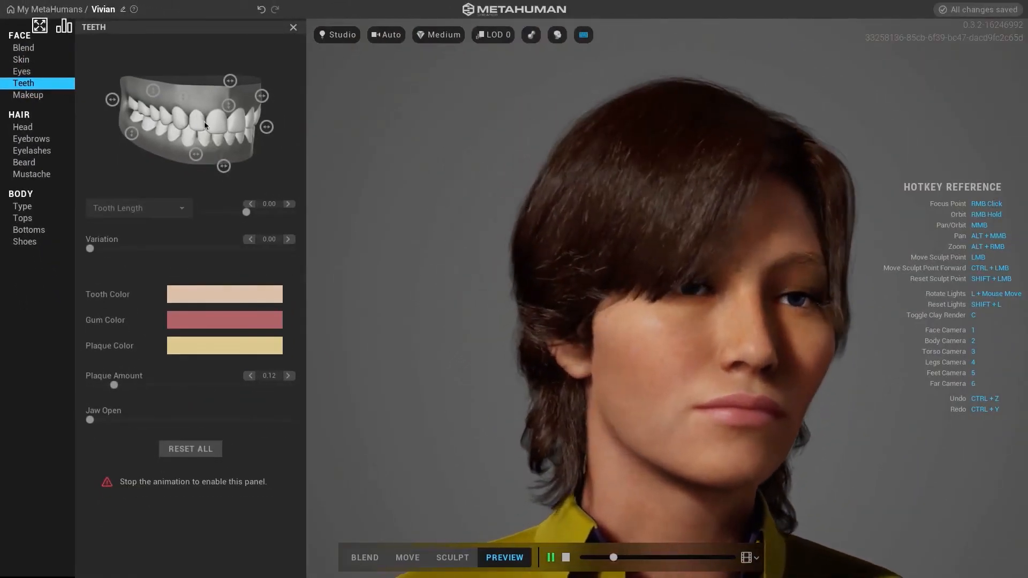
click(551, 559)
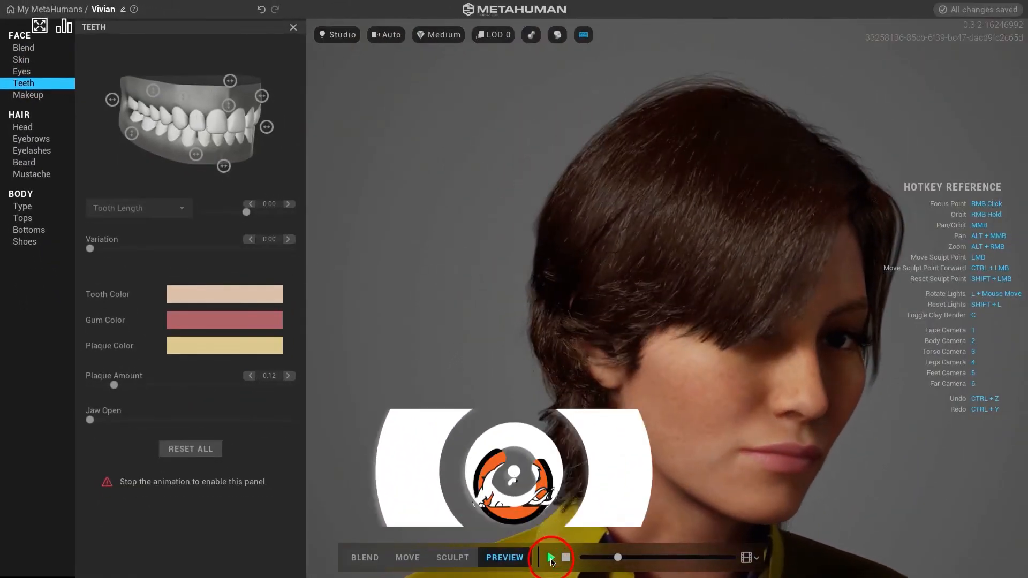
click(565, 558)
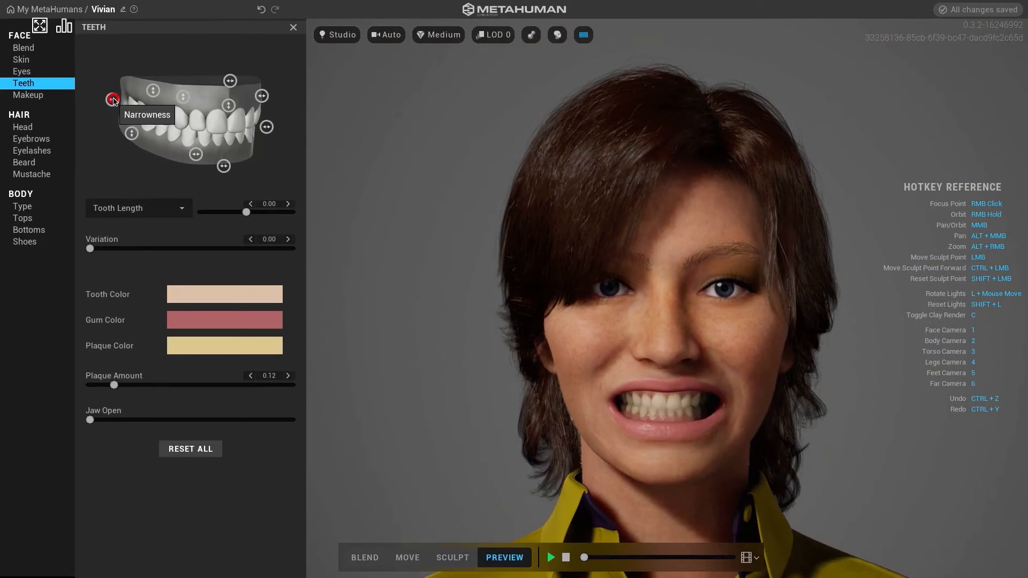
Step: Try the Narrowness control, compare Worn Down at 1.00 and 0.00, and try Narrowness once more
click(114, 101)
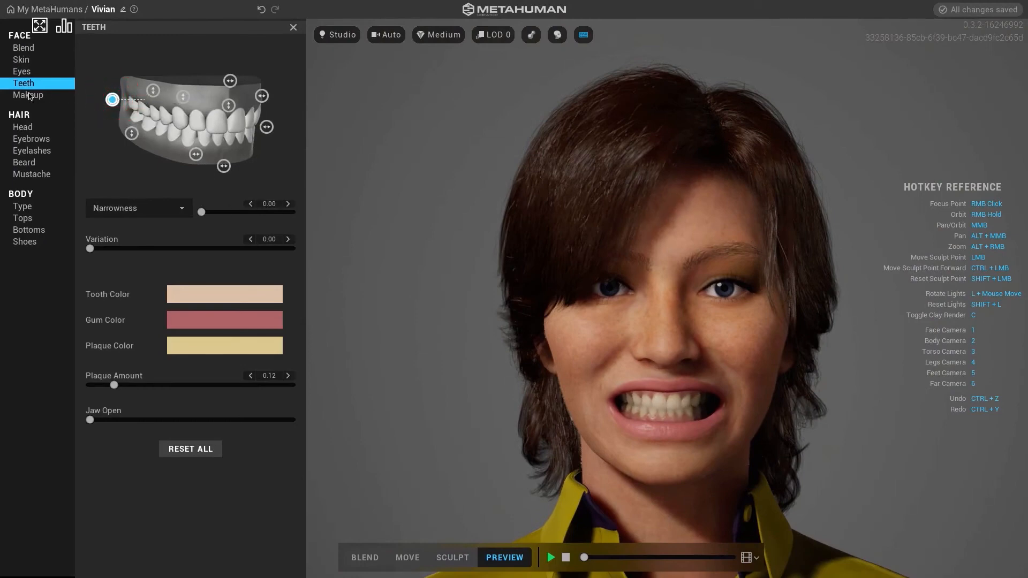
drag(149, 92, 93, 83)
drag(131, 133, 360, 107)
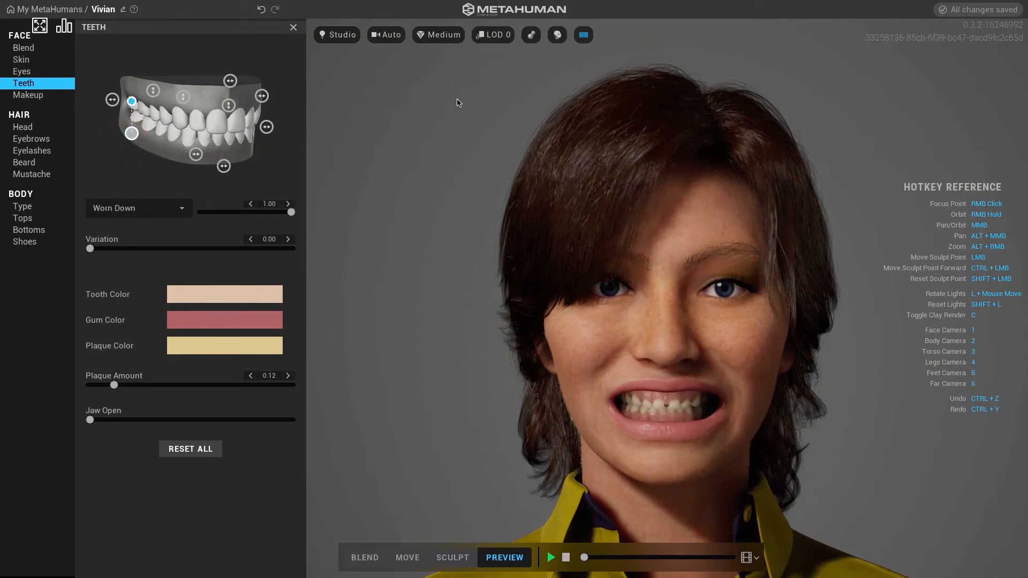
drag(182, 123, 143, 290)
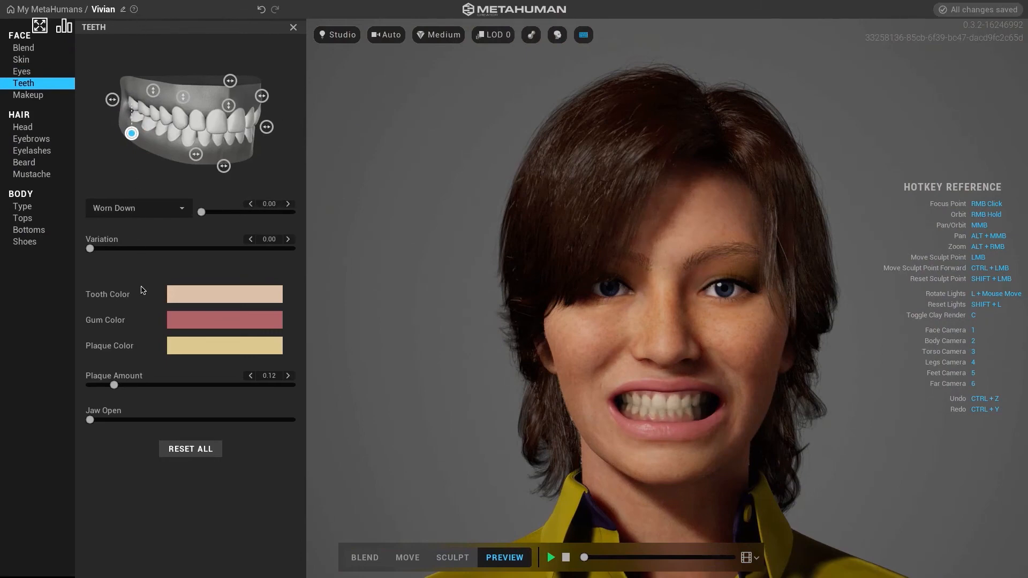
drag(112, 99, 41, 95)
Step: Try Receding Gums and Polycanine at 1.00 on the teeth
drag(154, 90, 154, 172)
drag(153, 91, 146, 3)
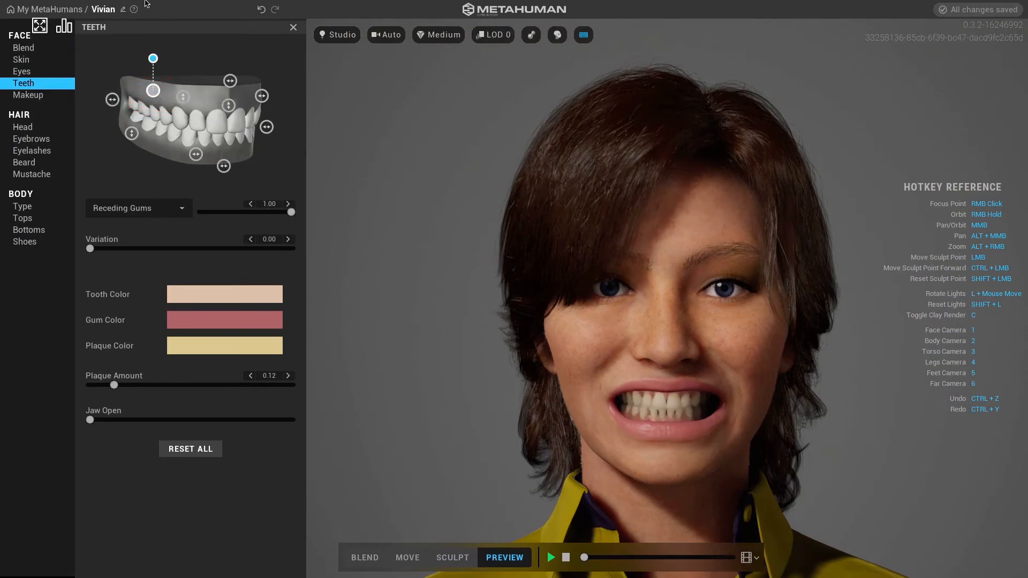
drag(146, 88, 183, 174)
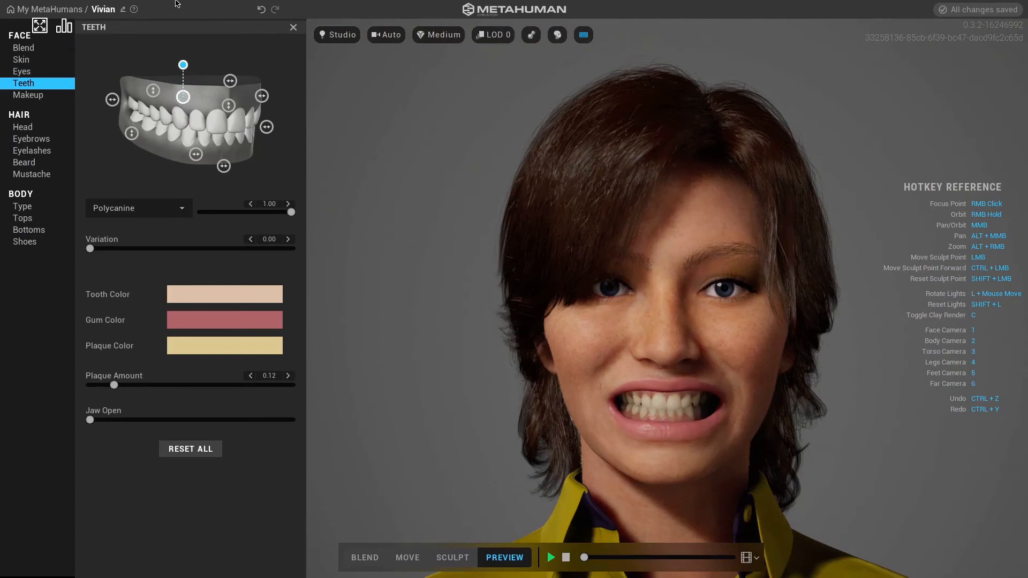
Step: Try Tooth Spacing at 1.00 and set it to -0.70, and compare Tooth Length at 1.00 and -1.00
drag(179, 3, 344, 142)
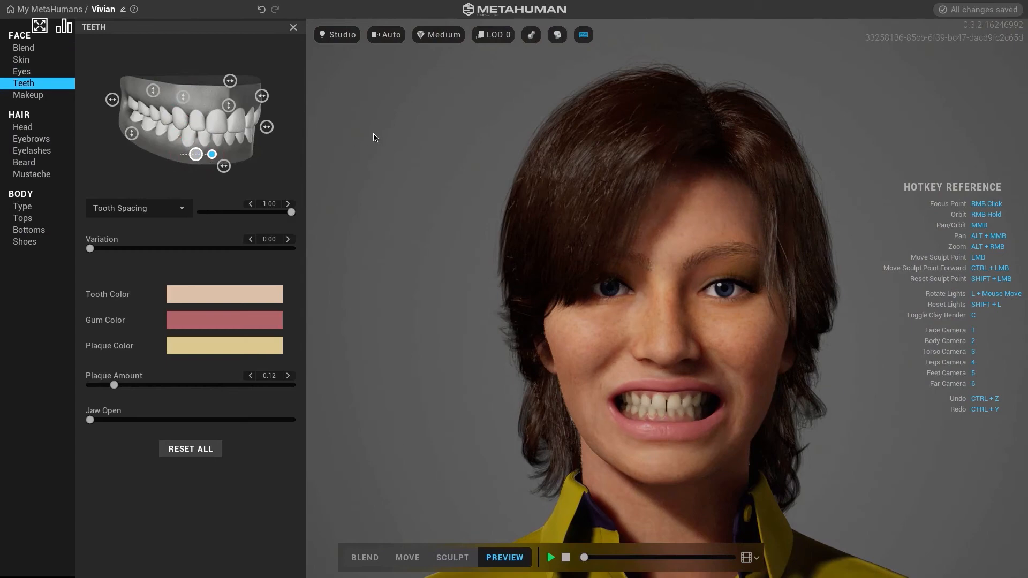
drag(225, 151, 186, 156)
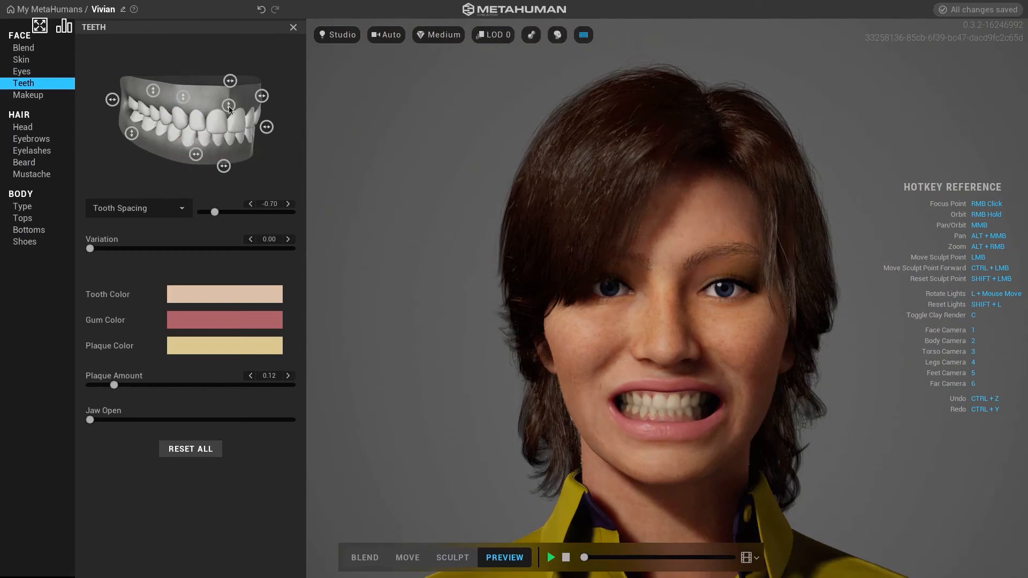
drag(229, 108, 232, 3)
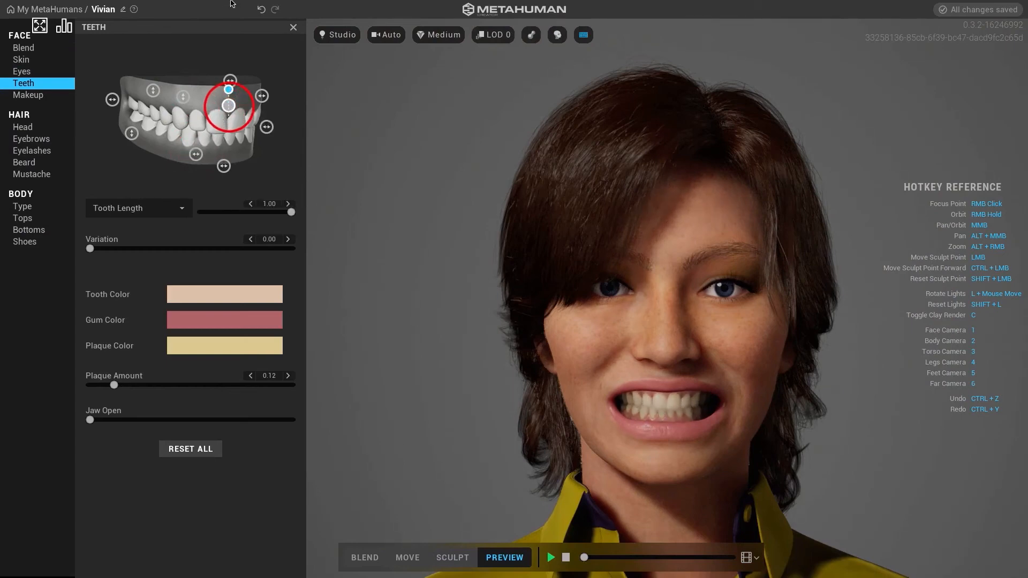
drag(225, 116, 223, 234)
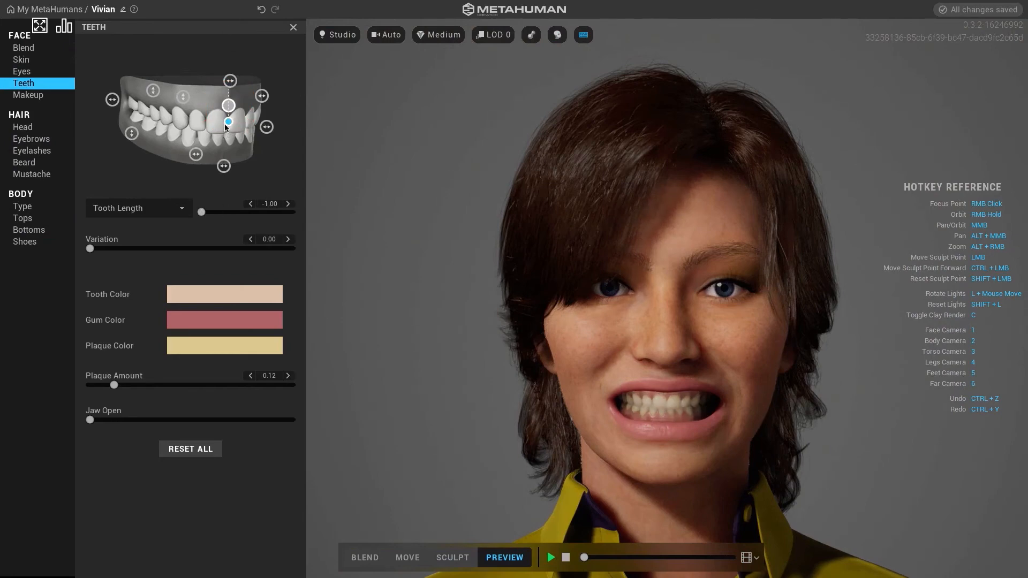
Step: Try Upper Shift at 1.00 and reset it, and test the Lower Shift, Overbite and Overjet adjustments
drag(228, 122, 367, 80)
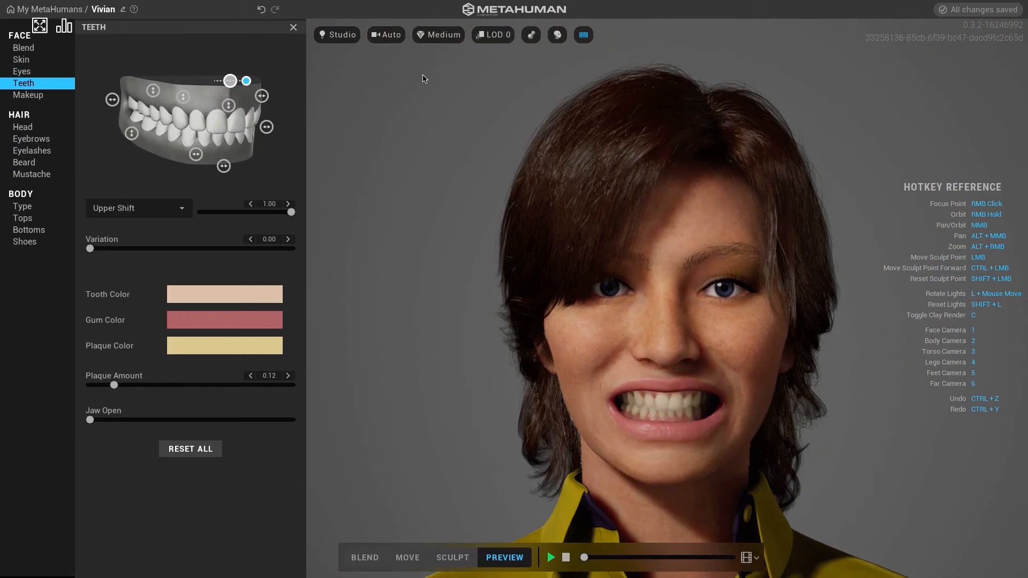
shift+click(231, 86)
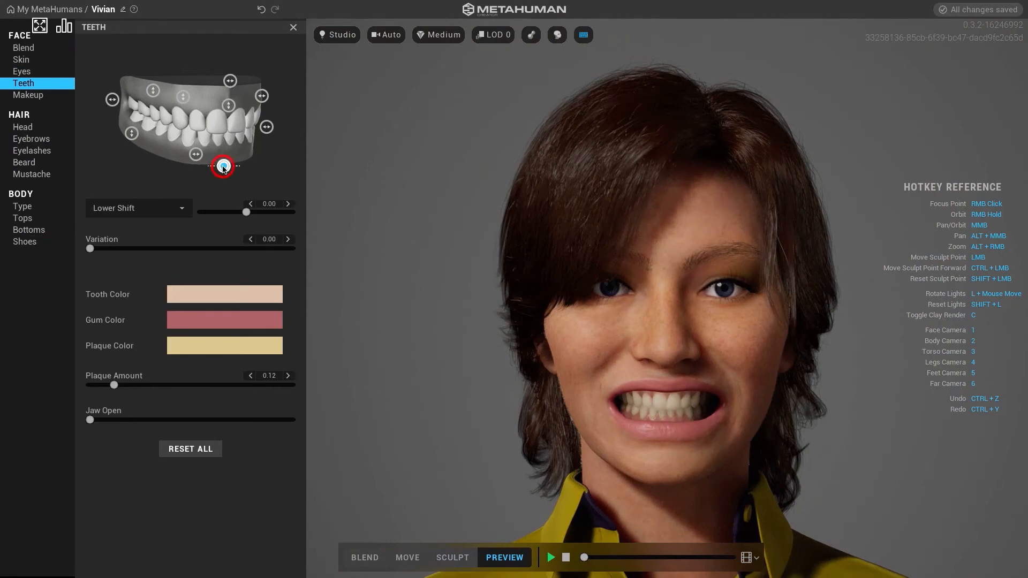
drag(224, 167, 343, 156)
drag(261, 96, 448, 92)
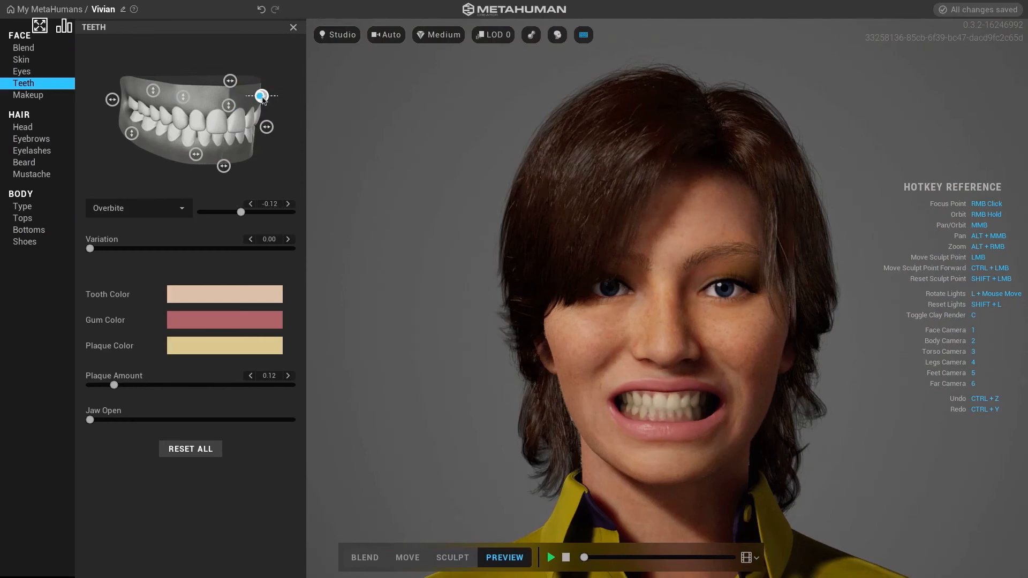
drag(262, 98, 551, 135)
Step: Choose Tooth Length as the teeth parameter and set it to 0.44
click(161, 213)
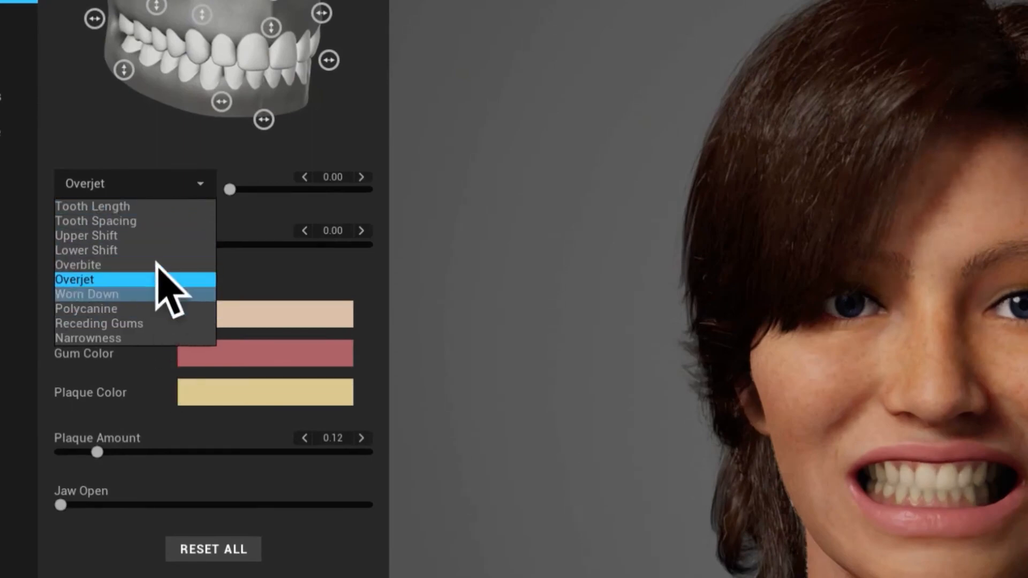
click(139, 206)
mouse_move(348, 190)
mouse_down()
mouse_move(201, 184)
mouse_move(329, 192)
mouse_up()
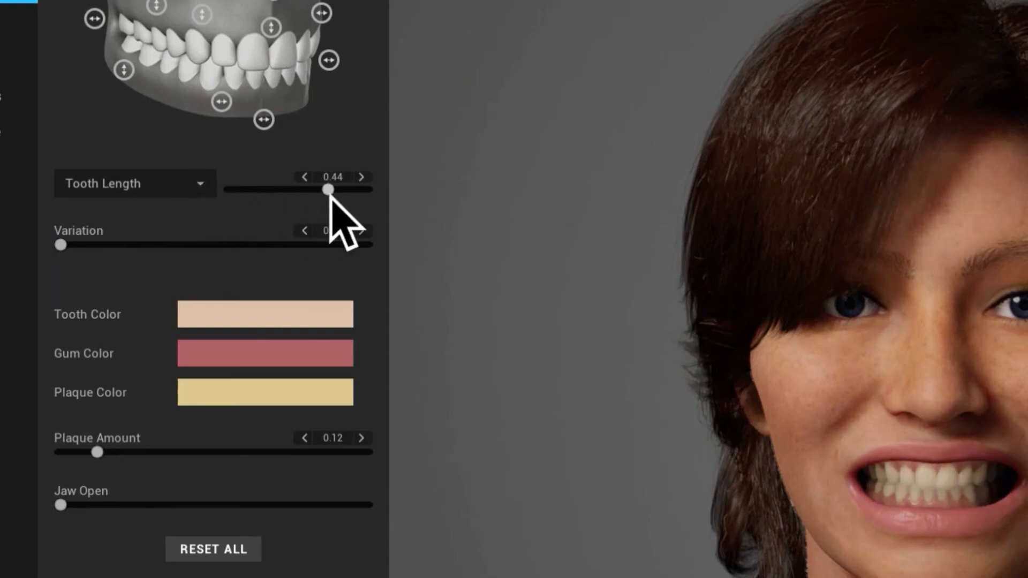
Step: Compare the teeth Variation at 0.00 and 1.00, and set it to 0.66
drag(91, 245, 220, 248)
drag(355, 246, 19, 234)
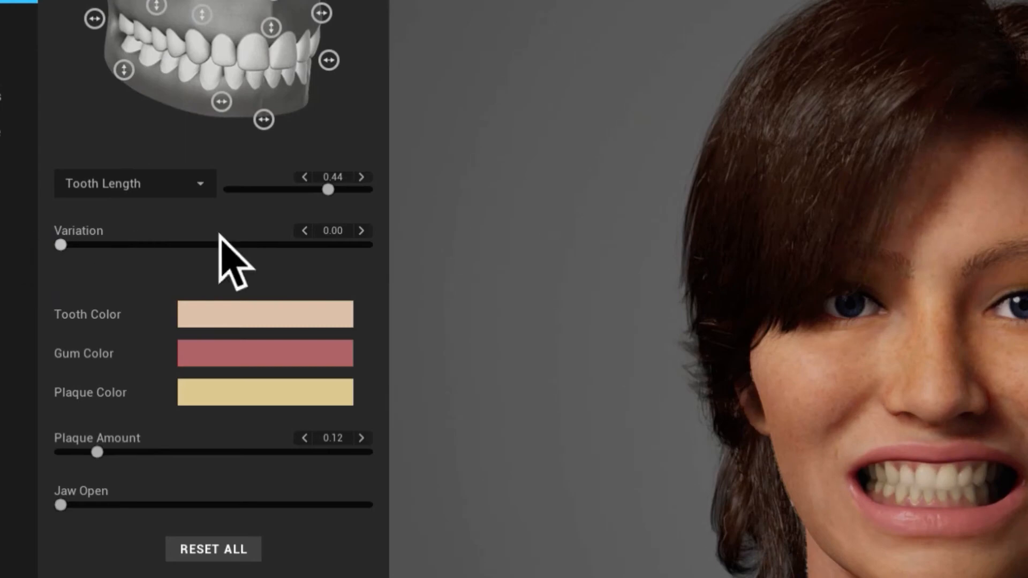
drag(218, 236, 431, 236)
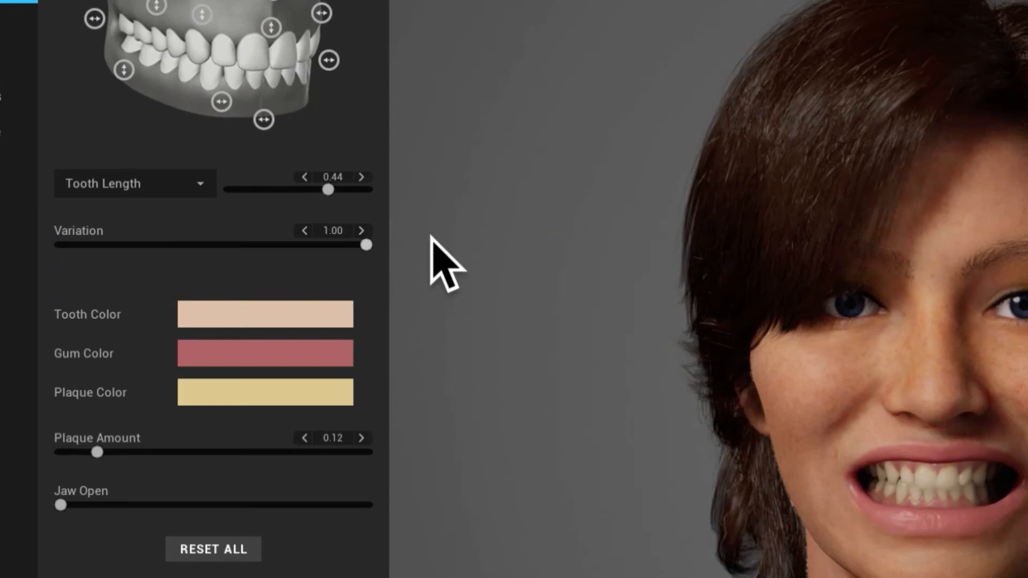
drag(256, 245, 14, 271)
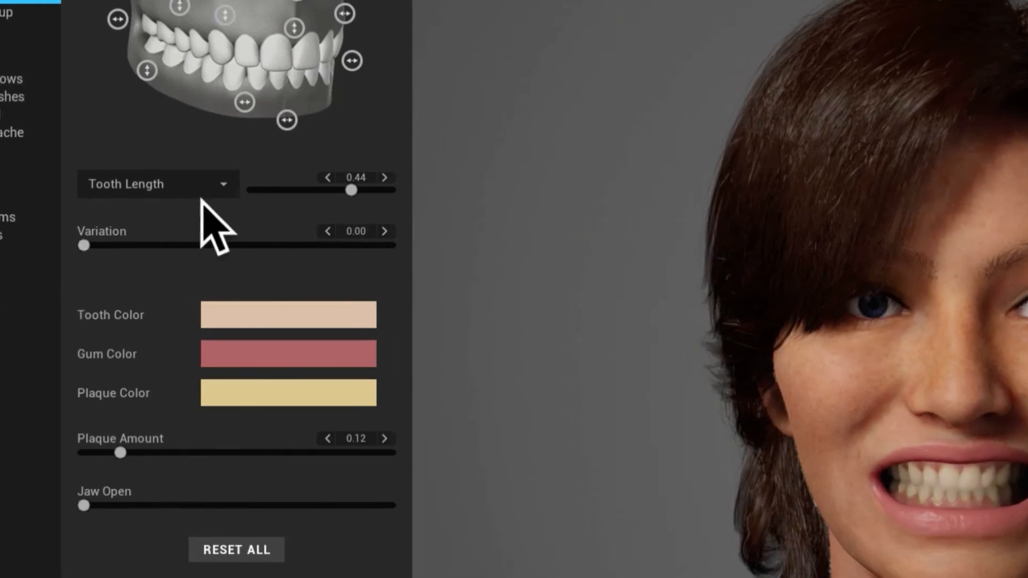
drag(236, 236, 287, 235)
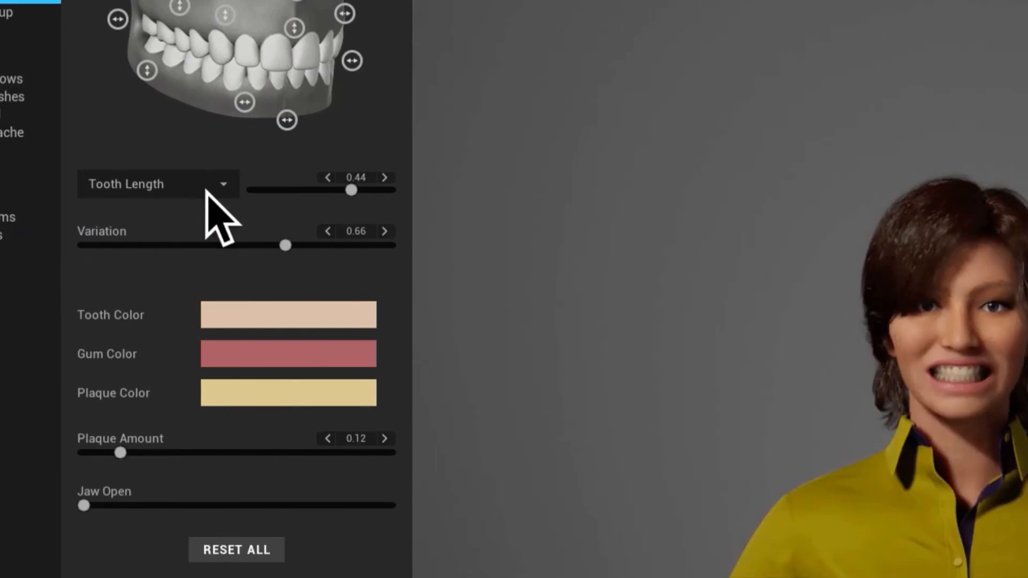
Step: Choose Tooth Spacing as the teeth parameter and switch to the Face camera for a close view of the teeth
click(206, 182)
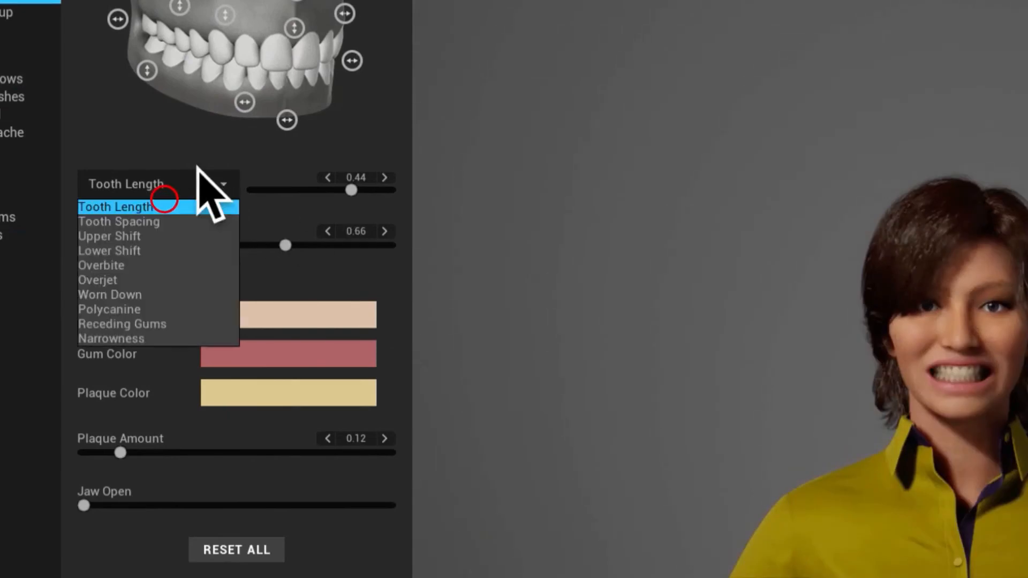
click(184, 219)
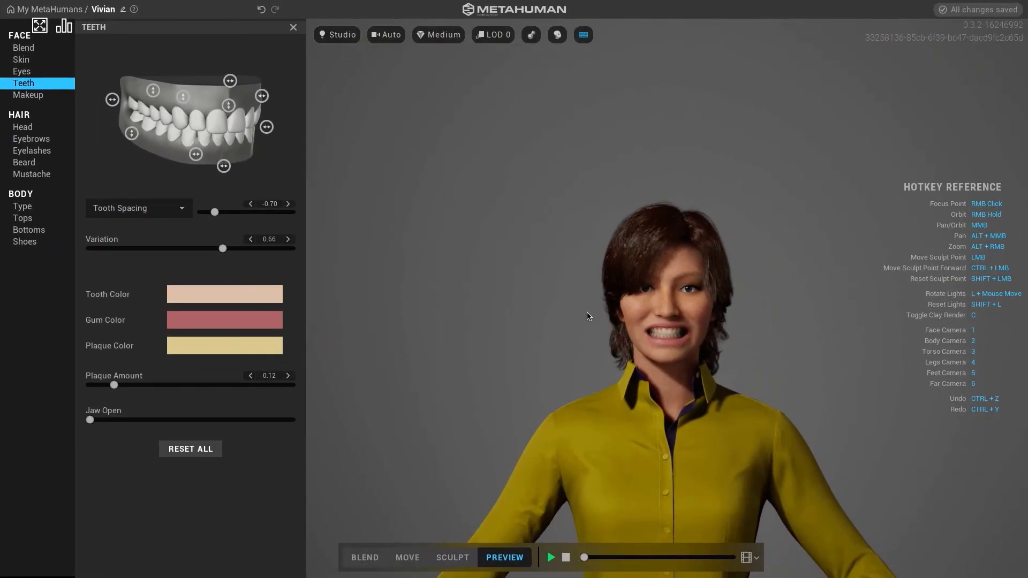
click(387, 35)
click(400, 101)
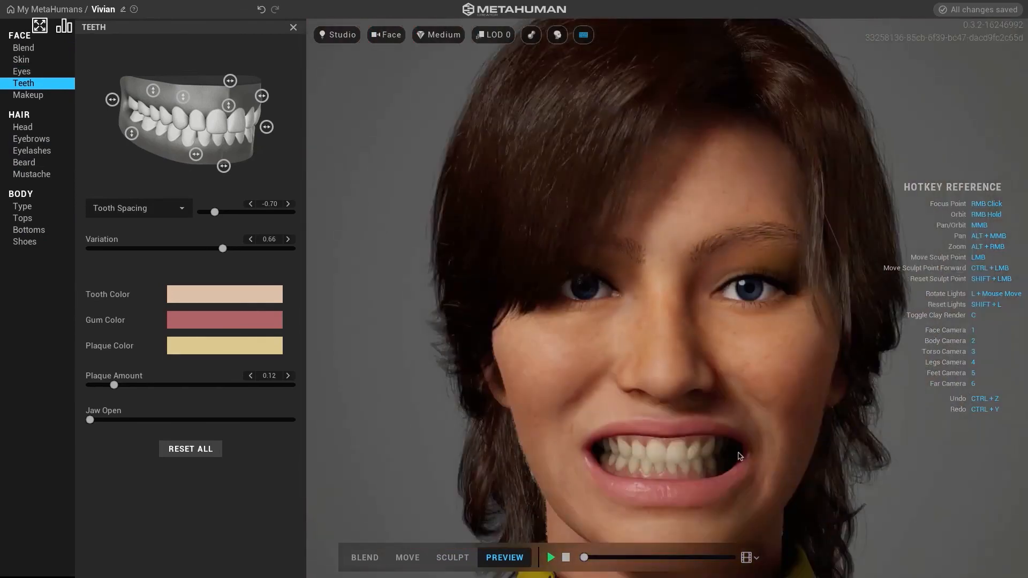
mouse_move(762, 459)
right_down()
mouse_move(764, 413)
mouse_move(762, 449)
right_up()
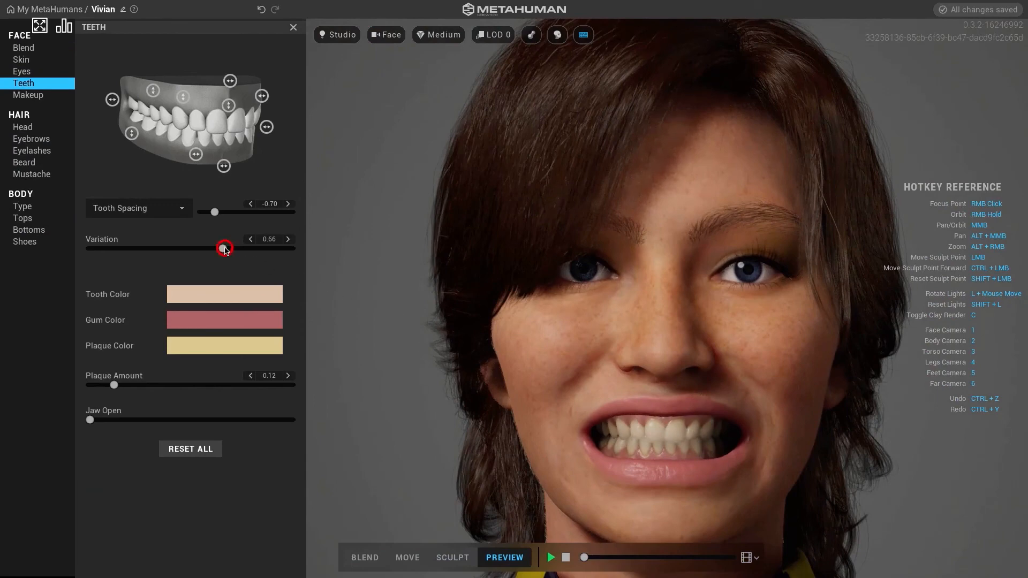
Step: Try a teeth Variation of 0.29, choose Polycanine as the parameter, and set Variation to 1.00
drag(225, 250, 149, 249)
click(138, 206)
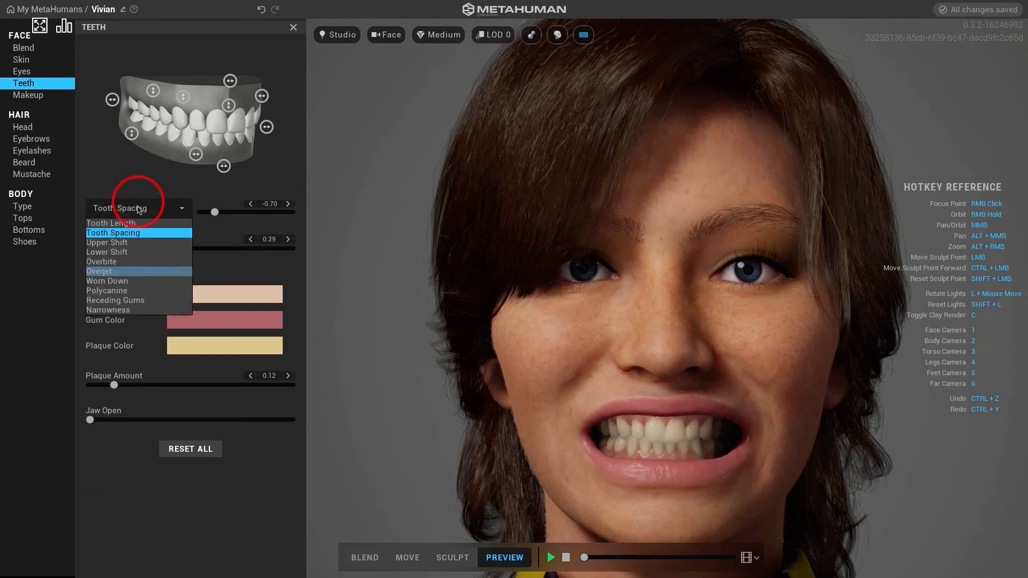
click(130, 293)
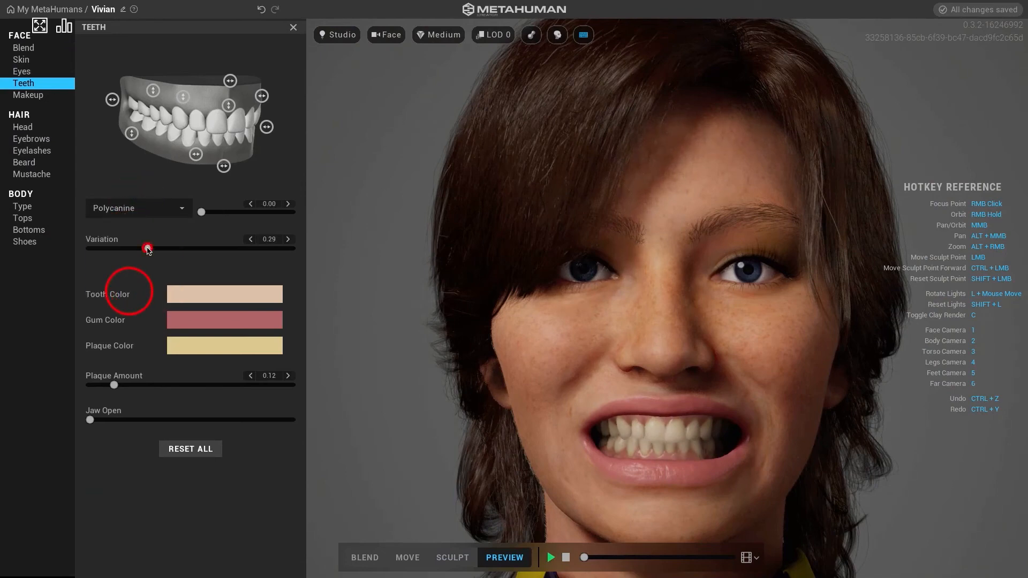
drag(148, 248, 303, 229)
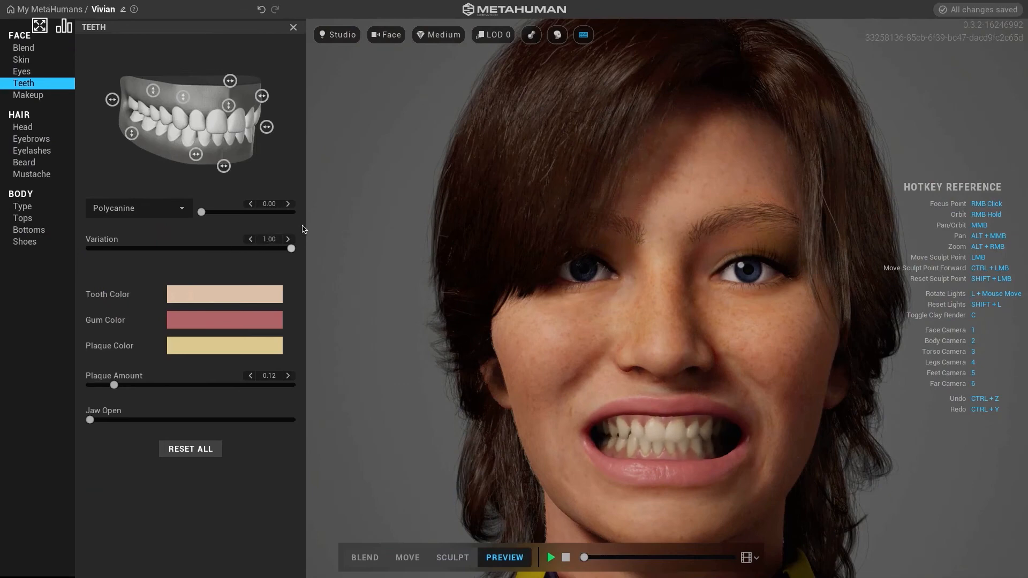
Step: Set the teeth Variation to 0.40
click(162, 213)
click(229, 240)
drag(214, 249, 171, 249)
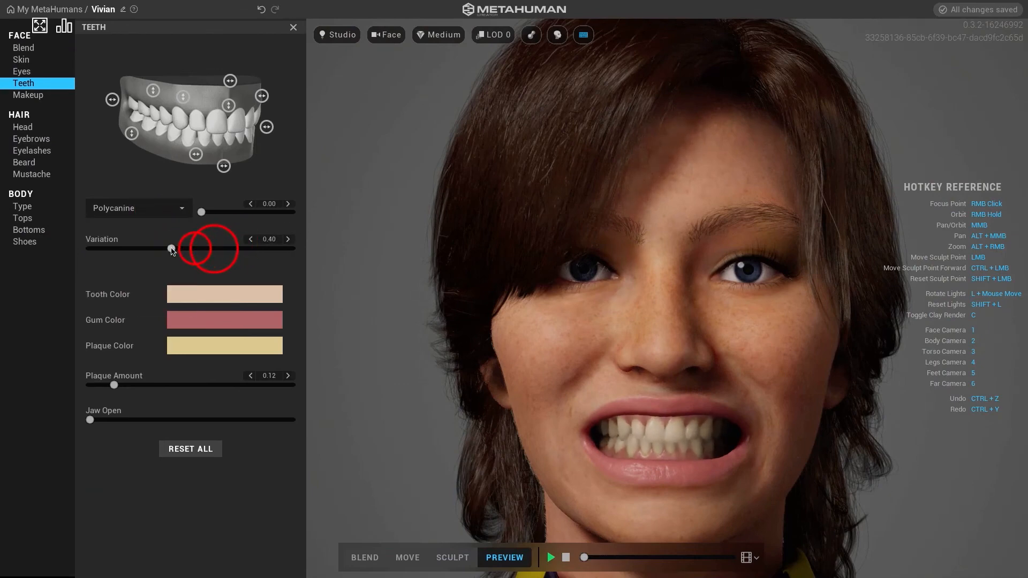
Step: Try a dark tooth color at U 1.00, V 0.00, and set a pale cream one at U 0.14, V 0.57
click(249, 292)
mouse_move(246, 330)
mouse_down()
mouse_move(159, 381)
mouse_move(159, 283)
mouse_move(368, 279)
mouse_up()
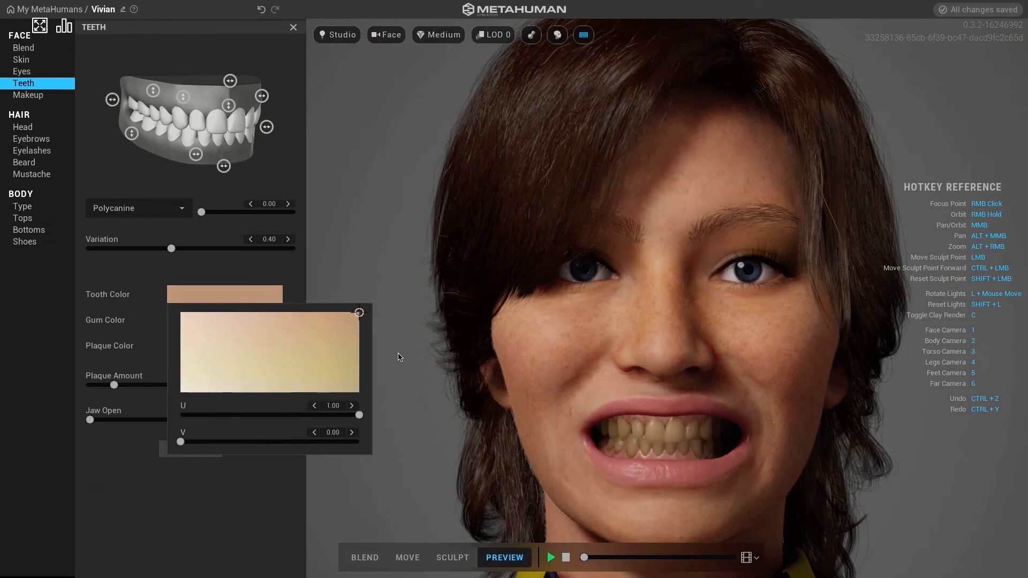
drag(399, 357, 394, 407)
mouse_move(386, 346)
mouse_down()
mouse_move(271, 355)
mouse_move(164, 348)
mouse_move(218, 345)
mouse_up()
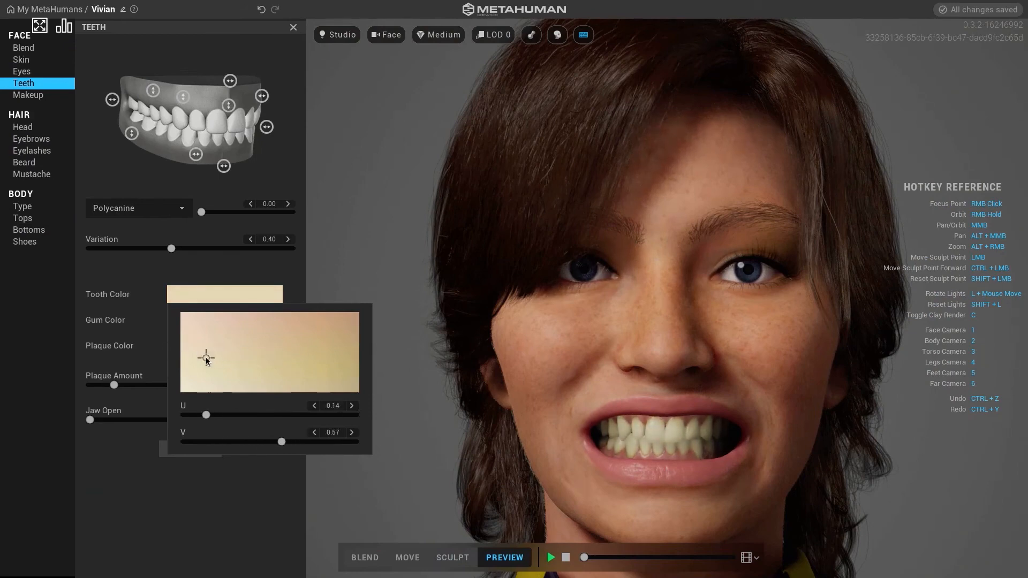
click(203, 280)
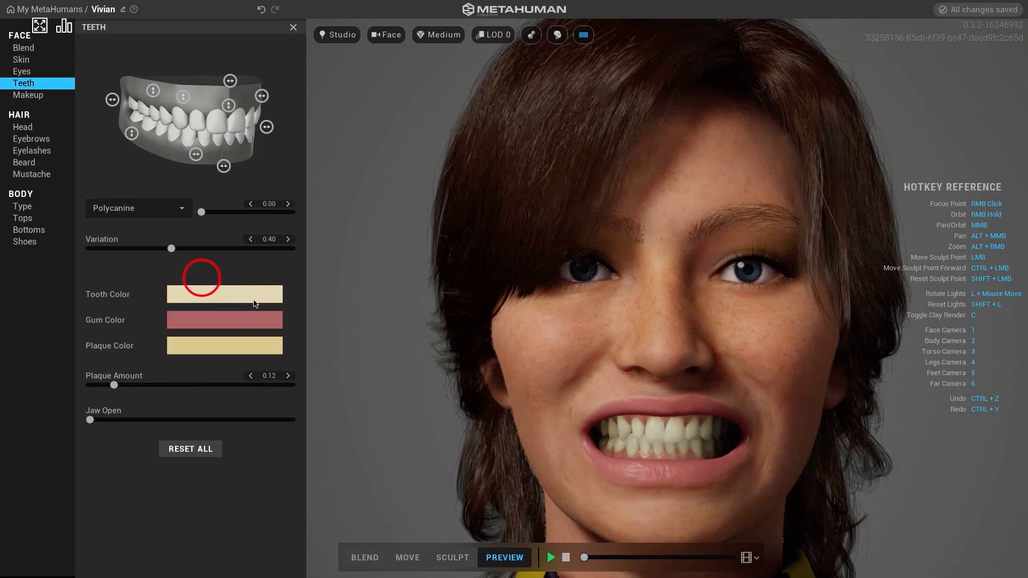
Step: Try gum colors at U 1.00 with V 0.00 and V 1.00, and set the gum color to U 0.20, V 0.27
click(256, 320)
mouse_move(225, 378)
mouse_down()
mouse_move(144, 289)
mouse_move(99, 476)
mouse_move(220, 440)
mouse_move(441, 327)
mouse_up()
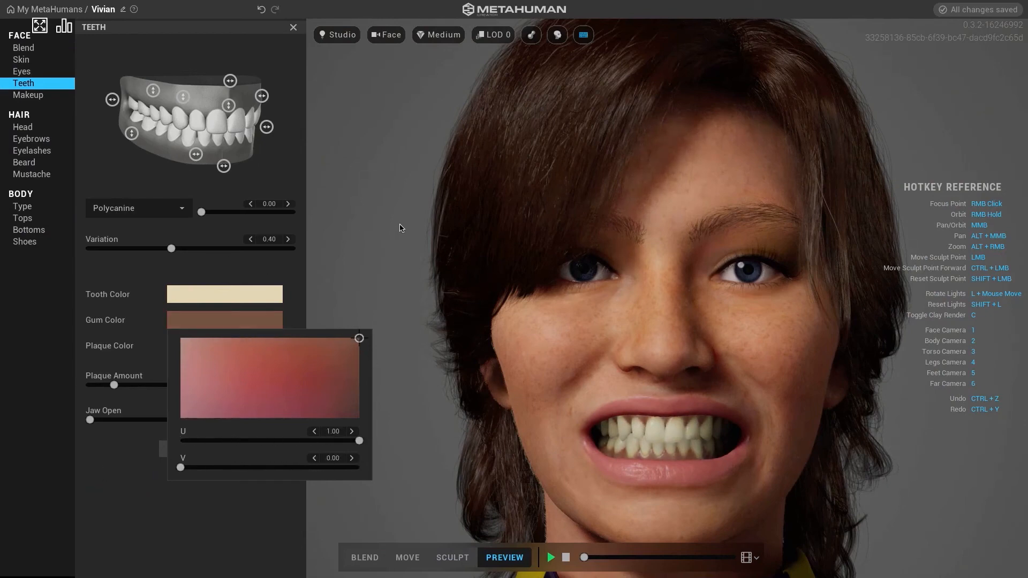
mouse_move(412, 276)
mouse_down()
mouse_move(431, 362)
mouse_move(427, 488)
mouse_up()
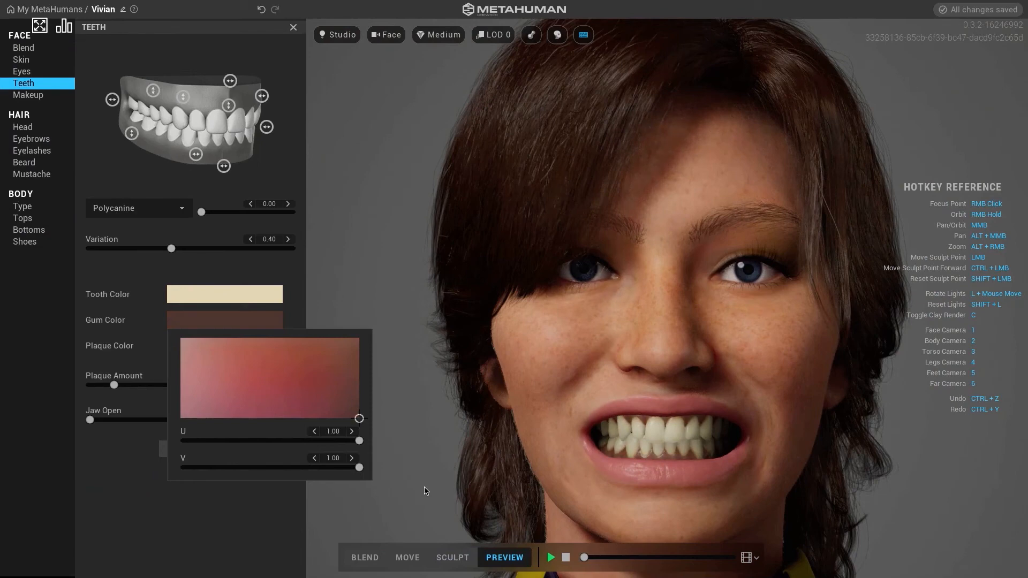
drag(229, 373, 216, 358)
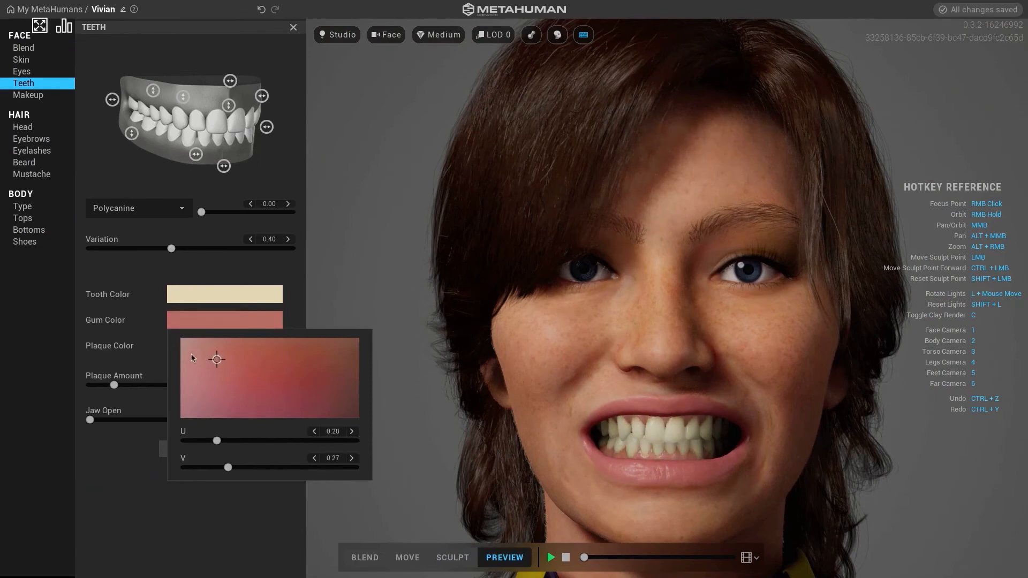
click(154, 348)
Step: Try a pale plaque color at U 0.00, V 1.00, and set a dark yellow one at U 1.00, V 0.00
click(208, 347)
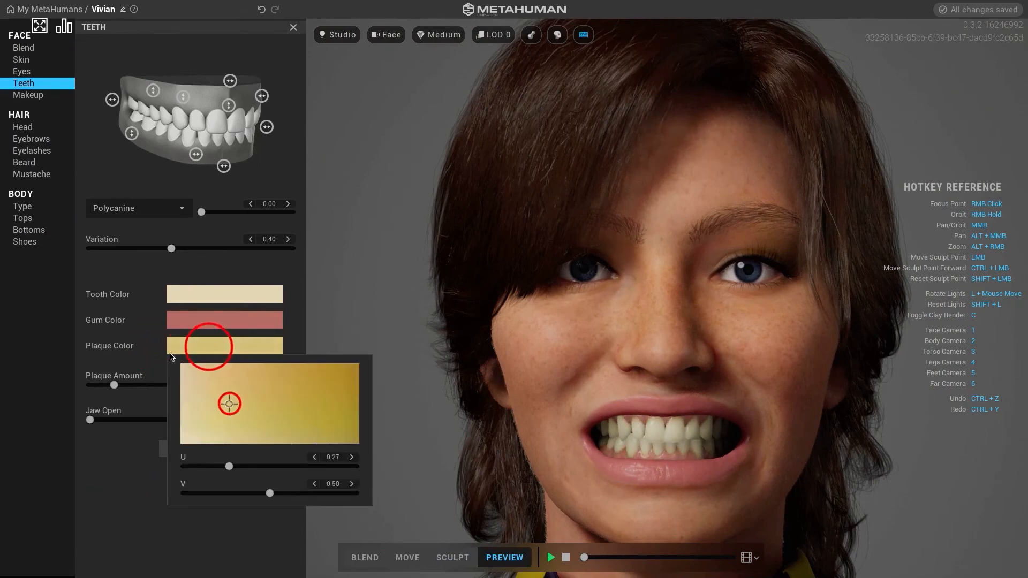
drag(127, 305, 113, 475)
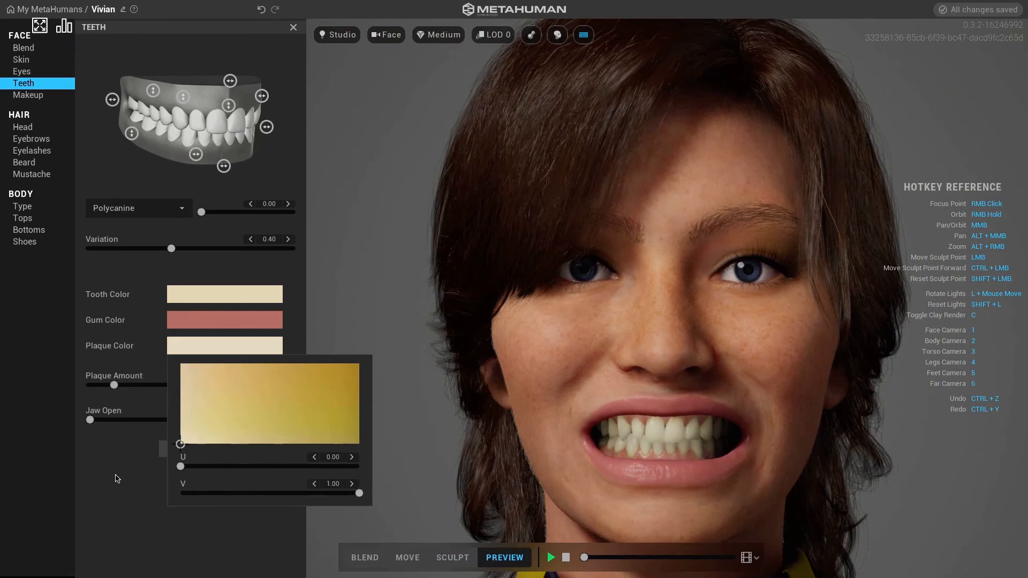
mouse_move(168, 459)
mouse_down()
mouse_move(280, 409)
mouse_move(456, 294)
mouse_up()
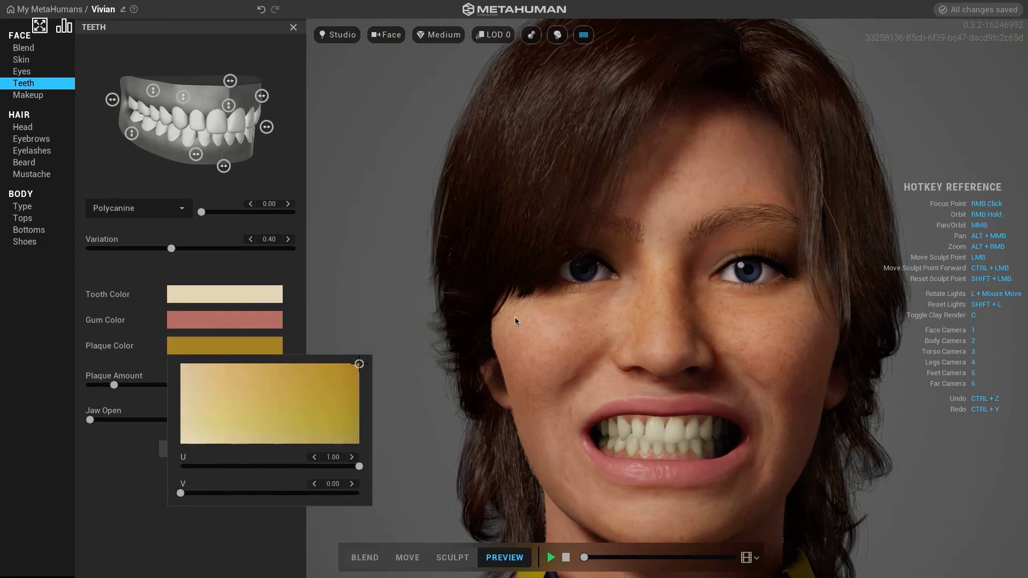
Step: Examine the teeth in a close view of the mouth to judge the plaque along the gum line
scroll(713, 428, up, 5)
right_drag(728, 449, 724, 403)
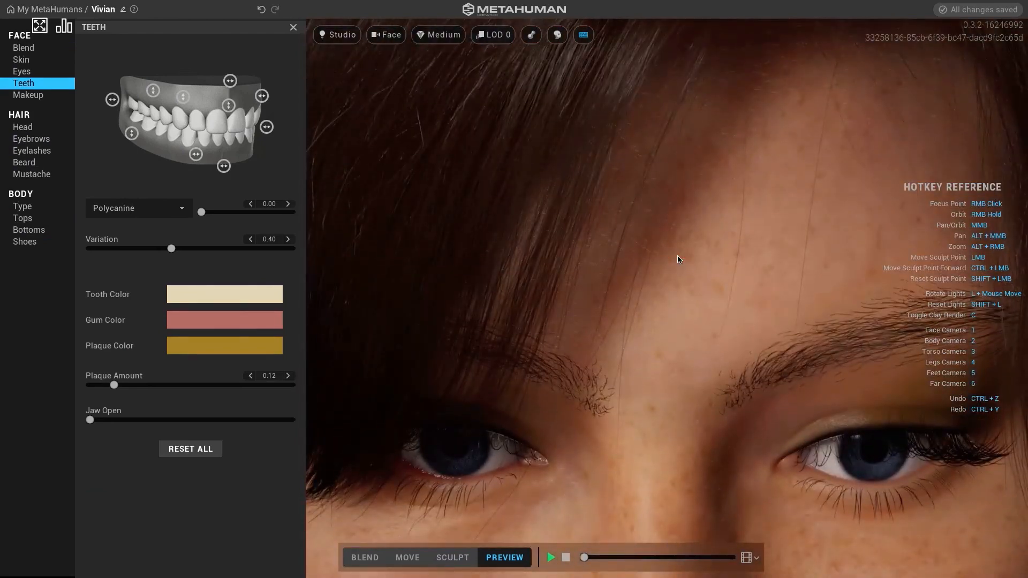
scroll(678, 259, down, 5)
scroll(690, 381, down, 10)
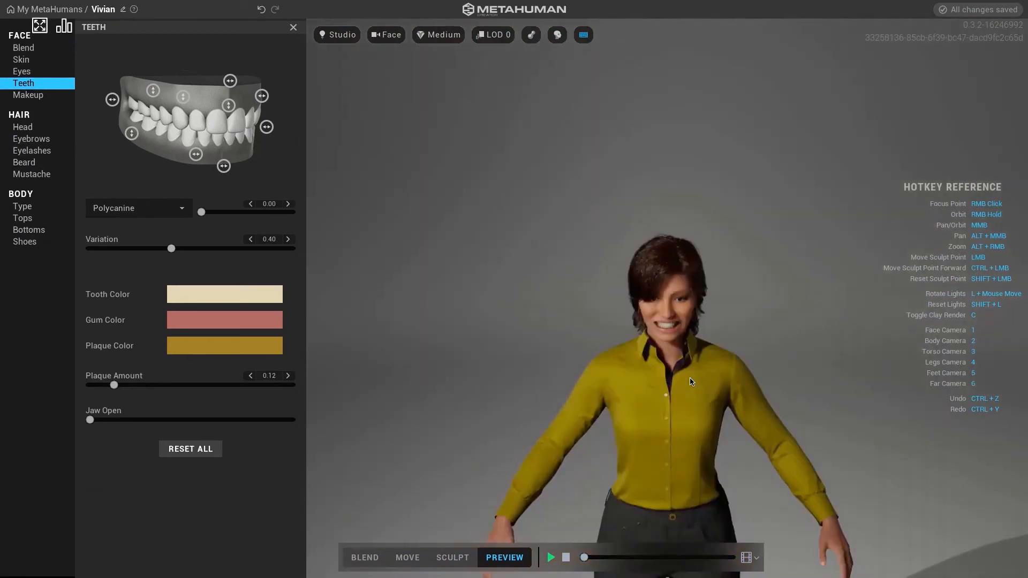
scroll(690, 381, up, 6)
right_click(657, 455)
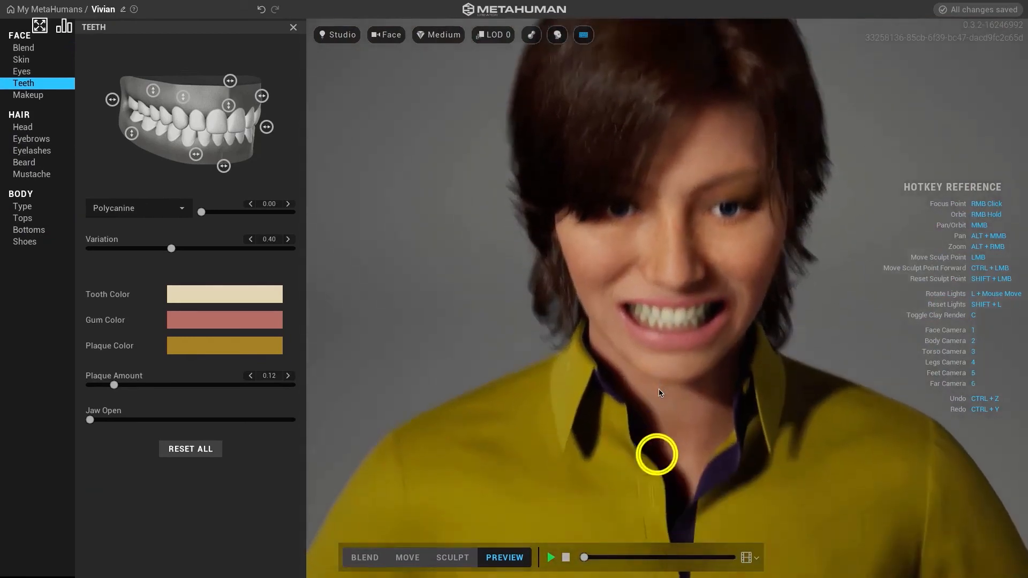
right_drag(683, 283, 687, 249)
scroll(687, 250, up, 3)
scroll(688, 250, up, 5)
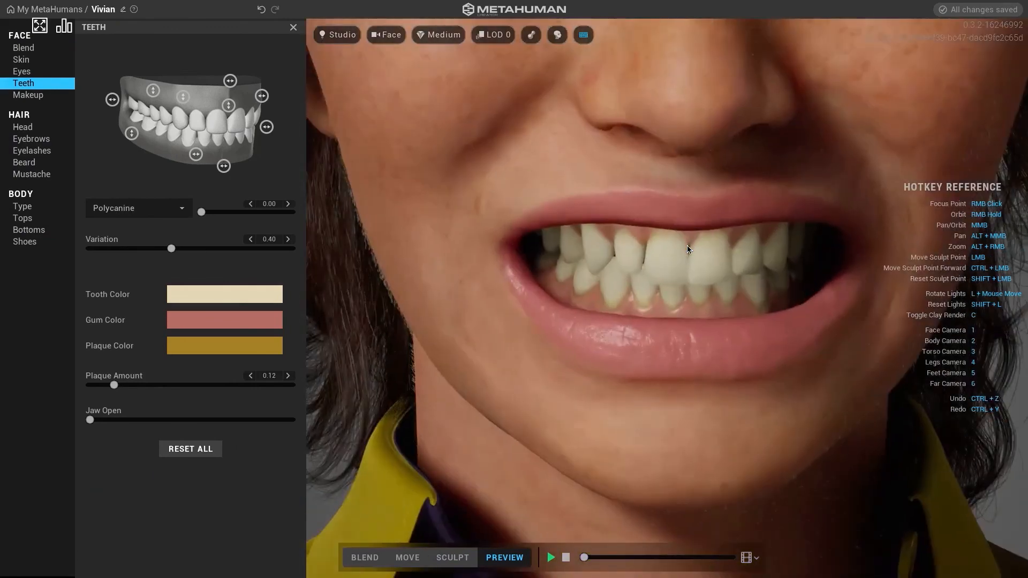
scroll(687, 249, down, 1)
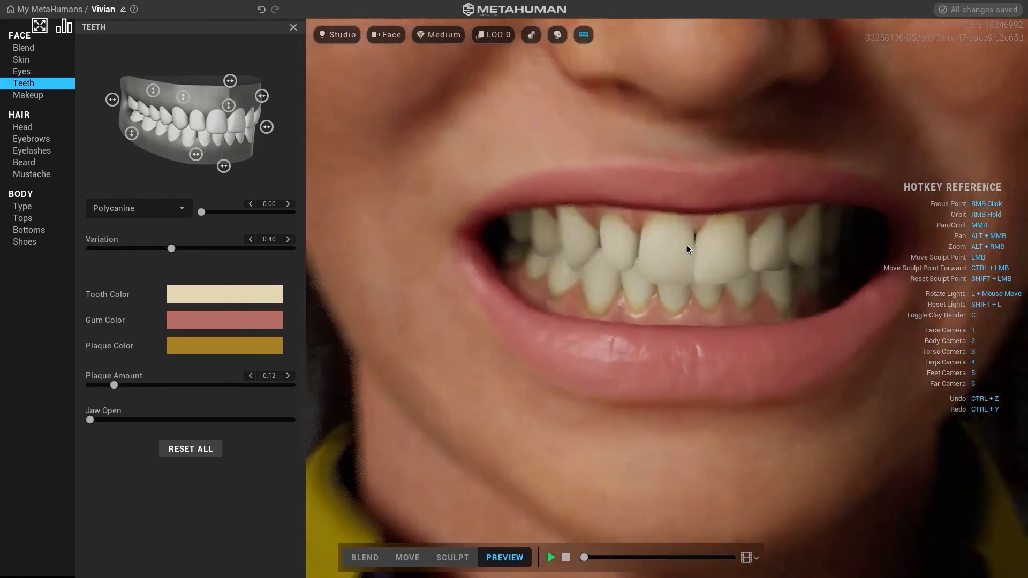
Step: Try a Plaque Amount of 0.16 and compare the plaque color at U 0.00, V 0.00 with U 1.00, V 0.00
drag(154, 385, 122, 384)
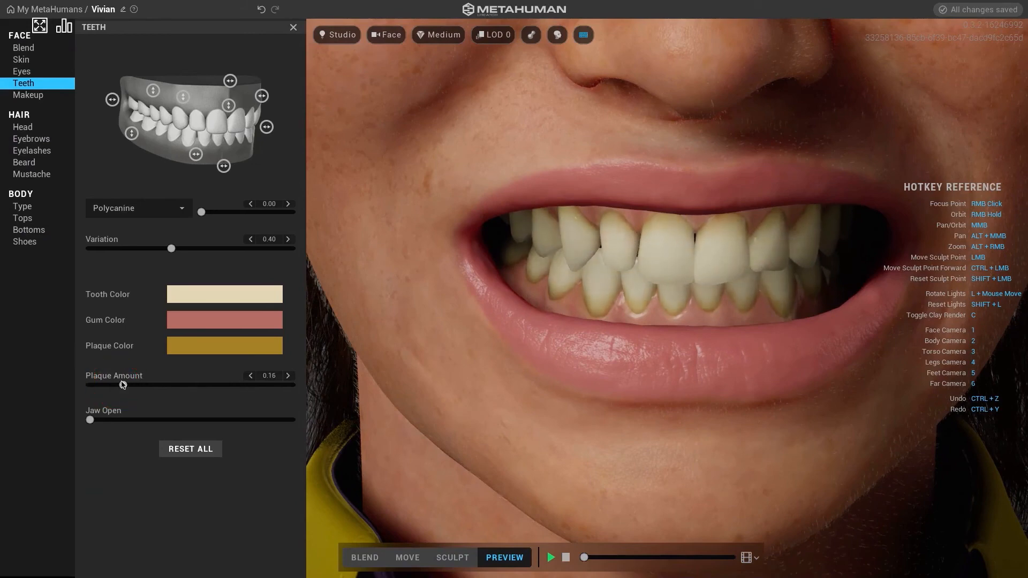
click(206, 345)
click(245, 402)
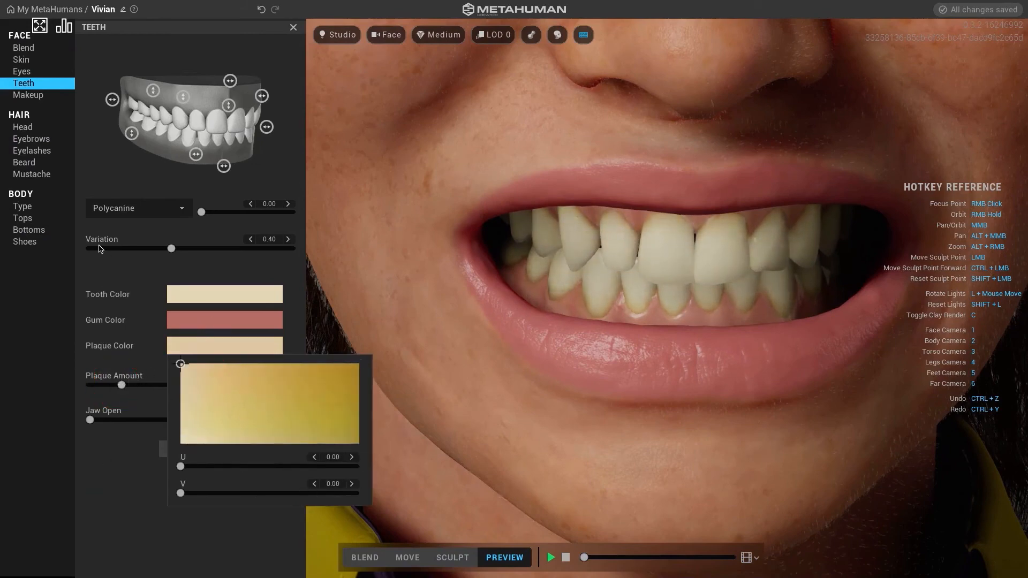
drag(126, 417, 411, 334)
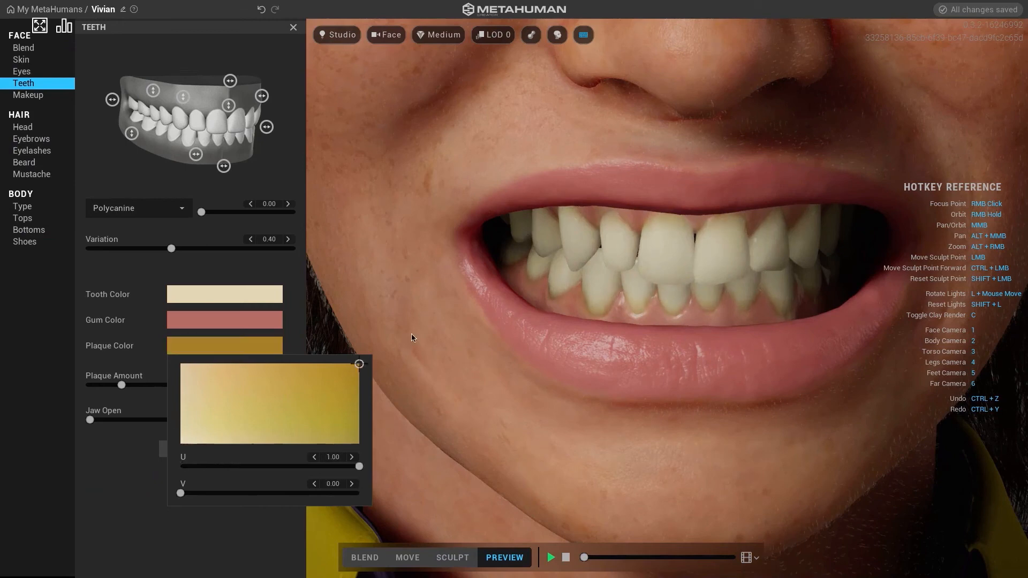
click(140, 392)
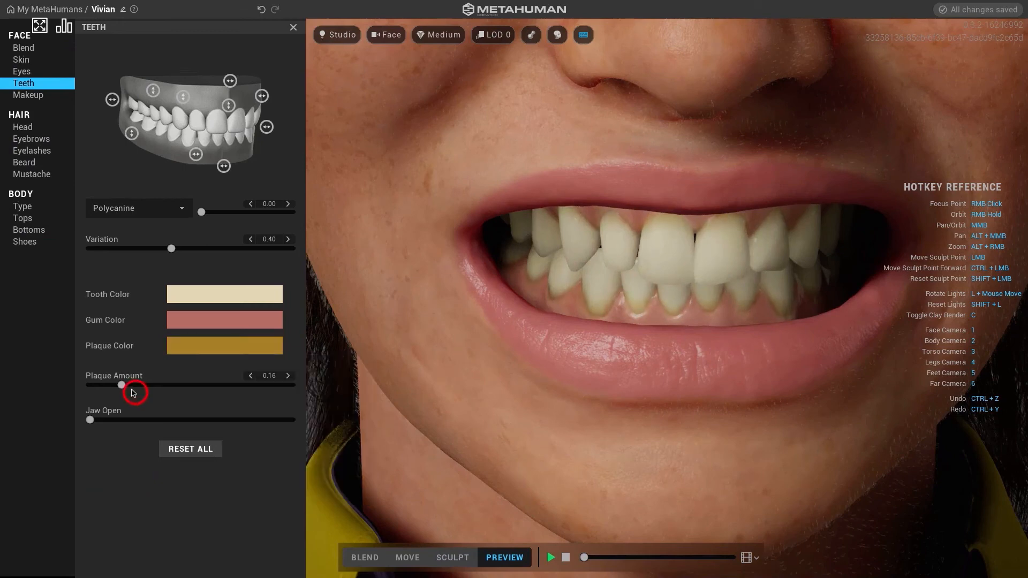
Step: Try a heavy Plaque Amount, set it to 0.14, and open the jaw fully to show the inside of the mouth
drag(122, 385, 293, 384)
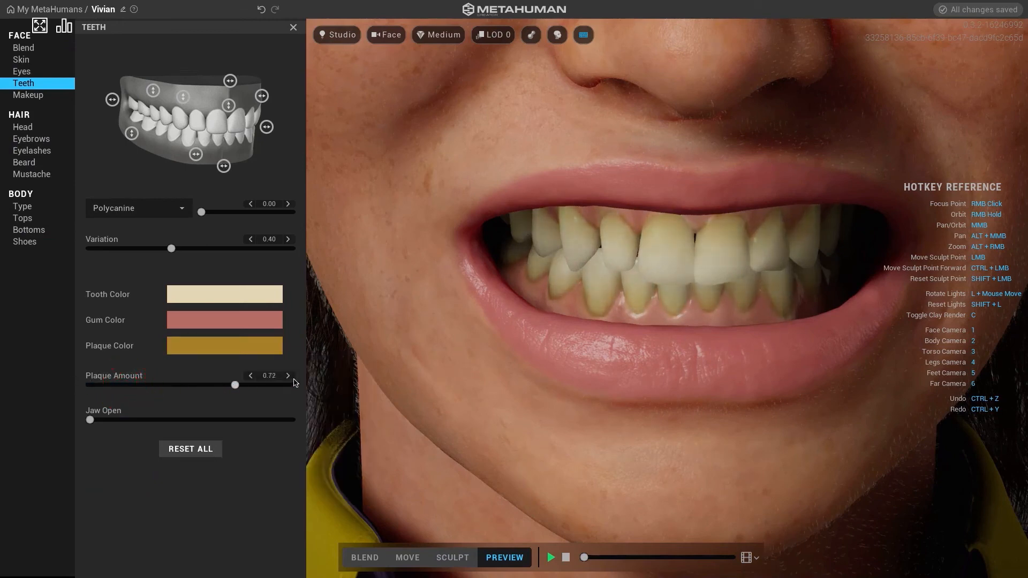
click(183, 385)
drag(127, 389, 119, 390)
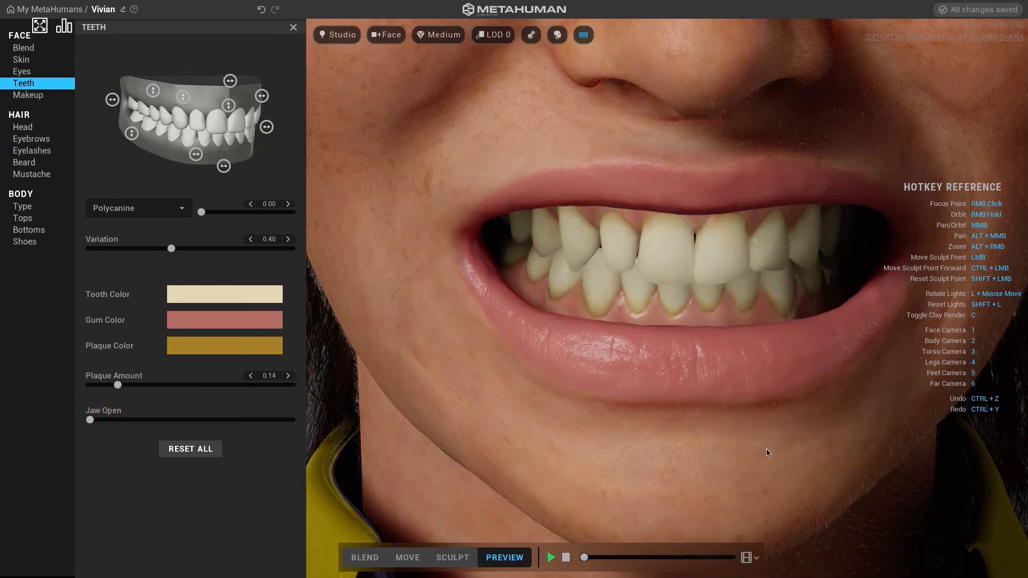
drag(89, 420, 429, 413)
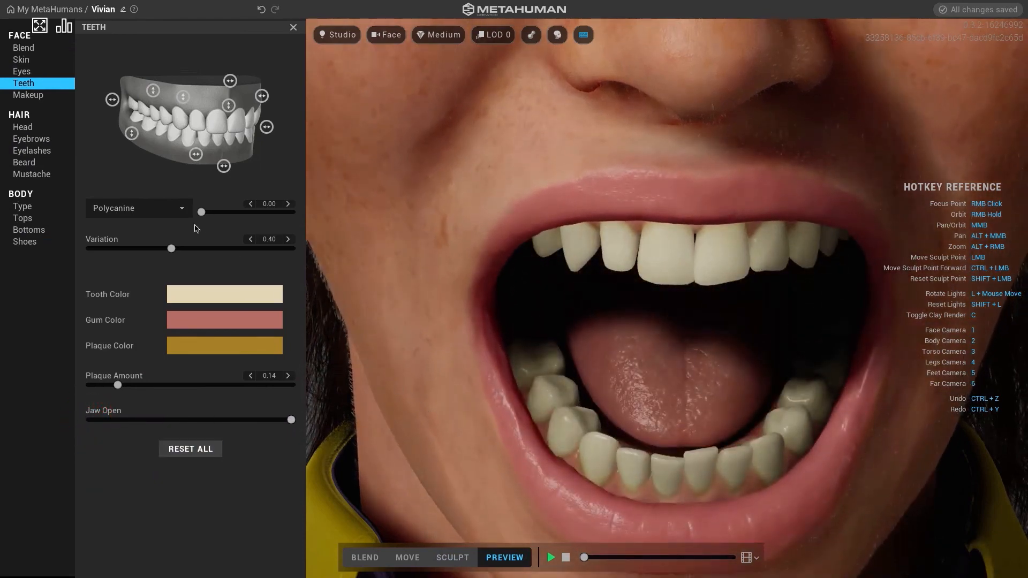
Step: Try the Receding Gums and Worn Down teeth parameters in turn, putting each back to 0.00
click(180, 208)
click(136, 298)
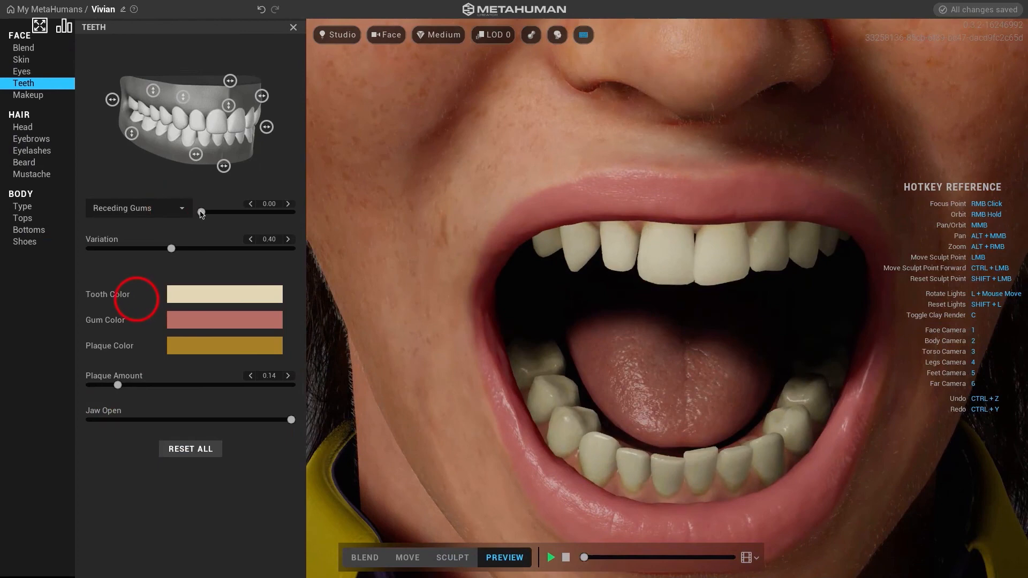
drag(201, 212, 189, 240)
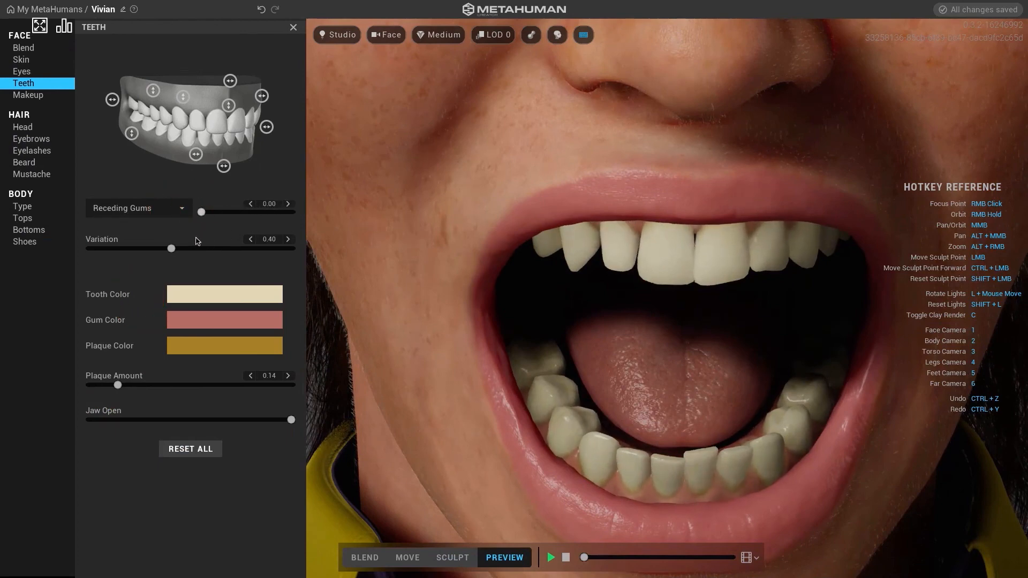
click(145, 215)
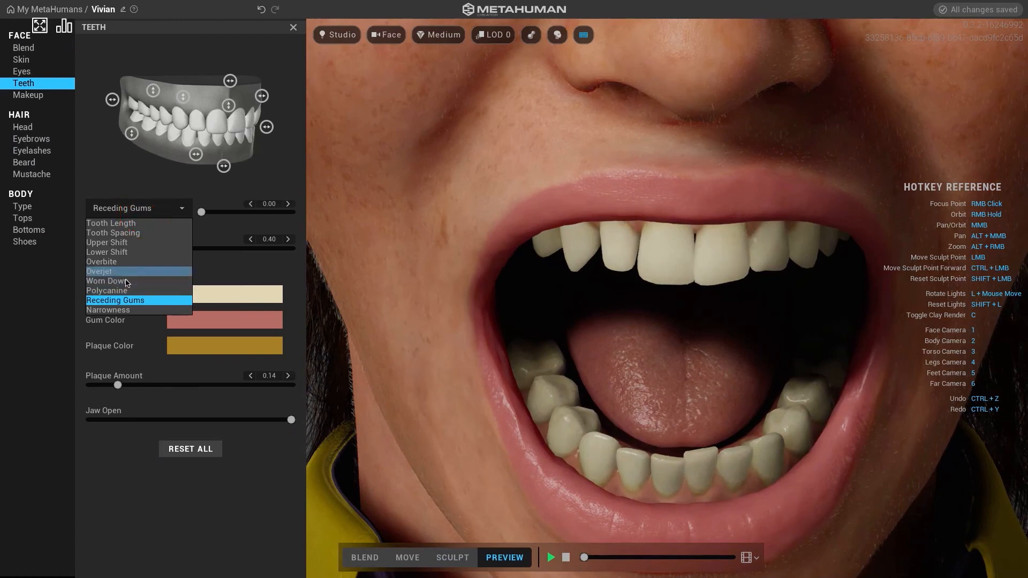
click(127, 283)
mouse_move(201, 212)
mouse_down()
mouse_move(303, 208)
mouse_move(200, 211)
mouse_up()
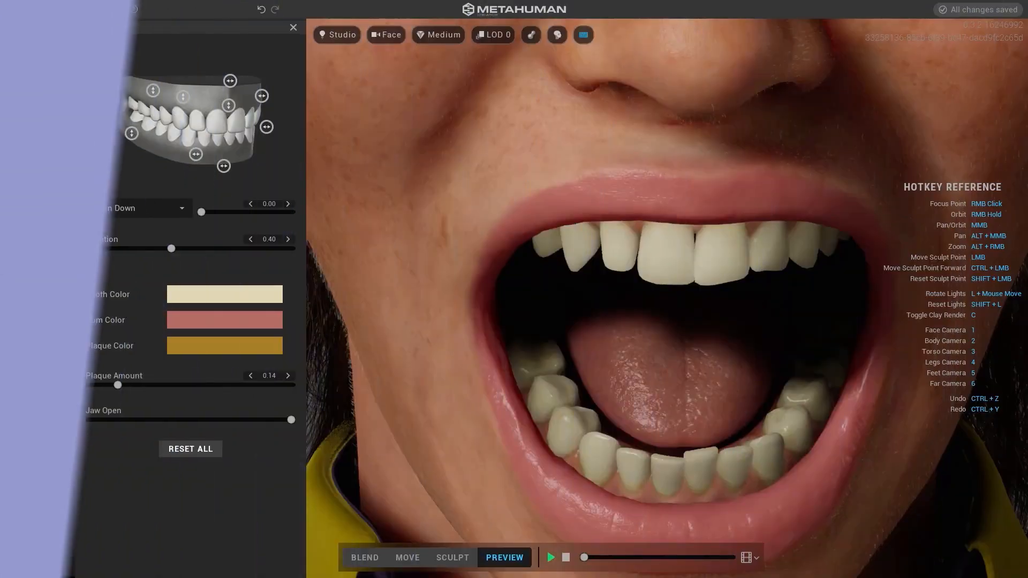
Step: Open the face's makeup settings and reframe the whole head with the Face camera
click(42, 95)
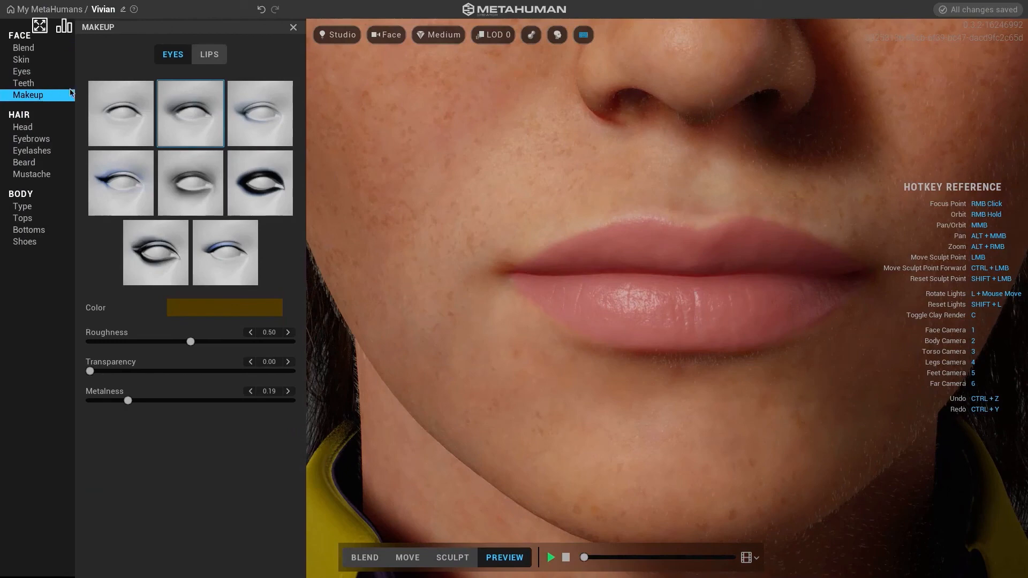
click(386, 34)
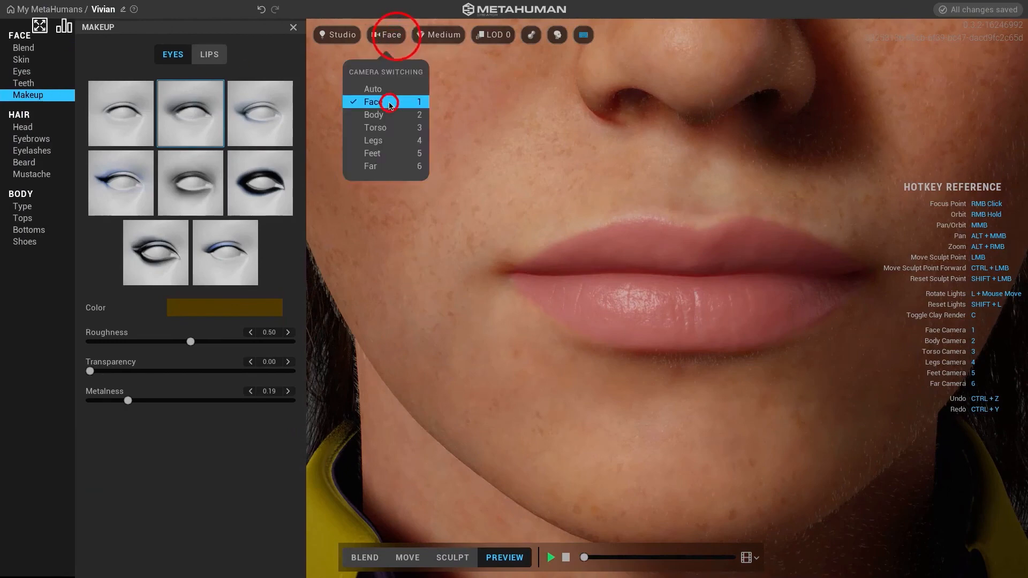
click(389, 97)
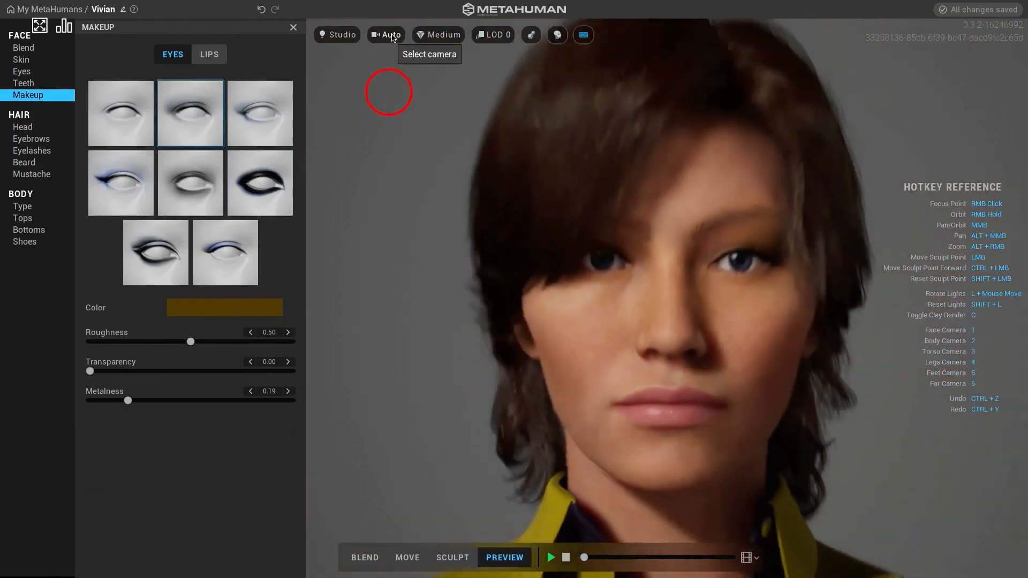
click(390, 34)
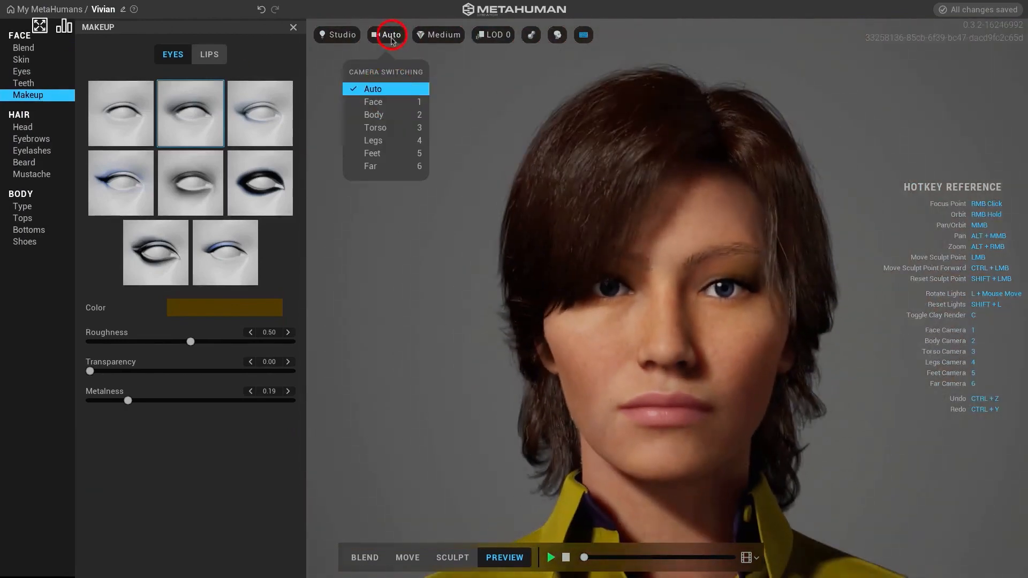
click(385, 101)
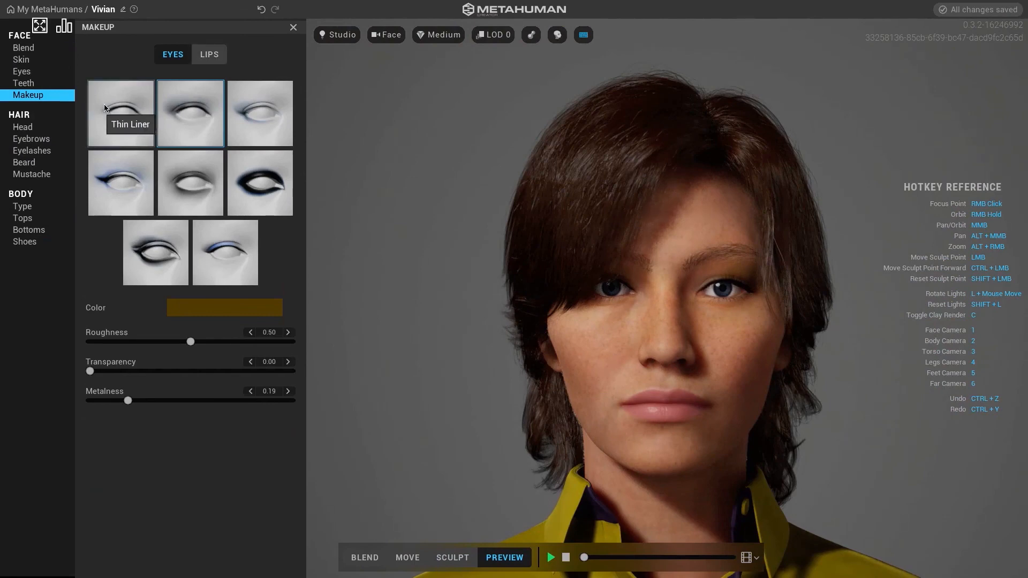
Step: Try the Thin Liner, Soft Smokey, Full Thin Liner and Cat Eye makeup styles on the eyes in turn
click(139, 119)
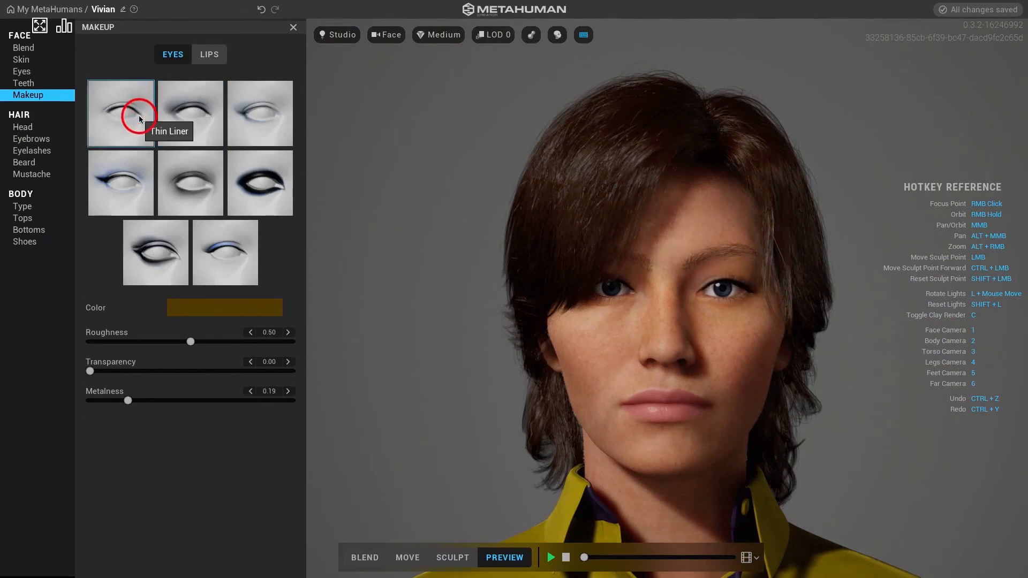
click(183, 109)
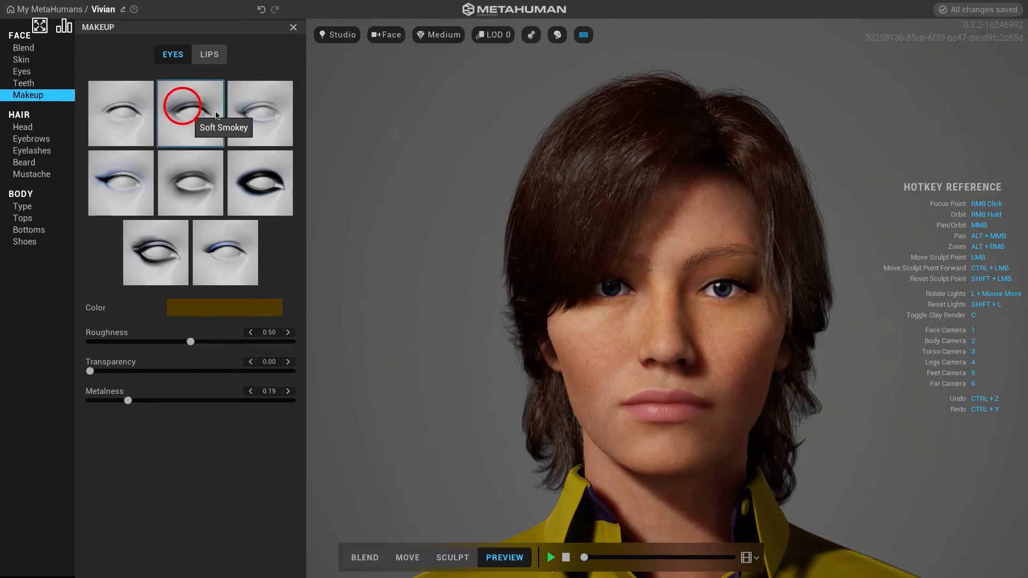
click(242, 120)
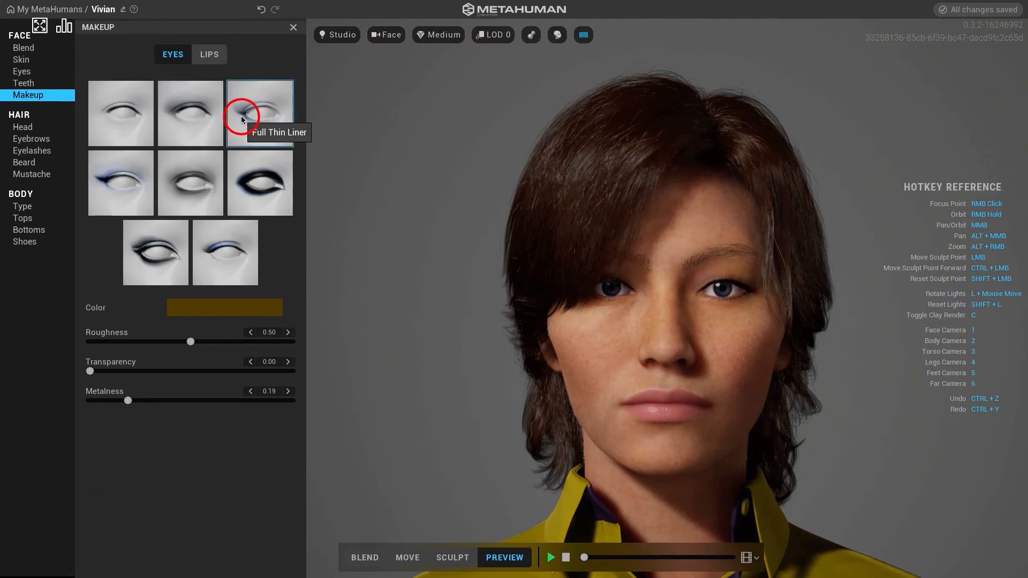
click(127, 192)
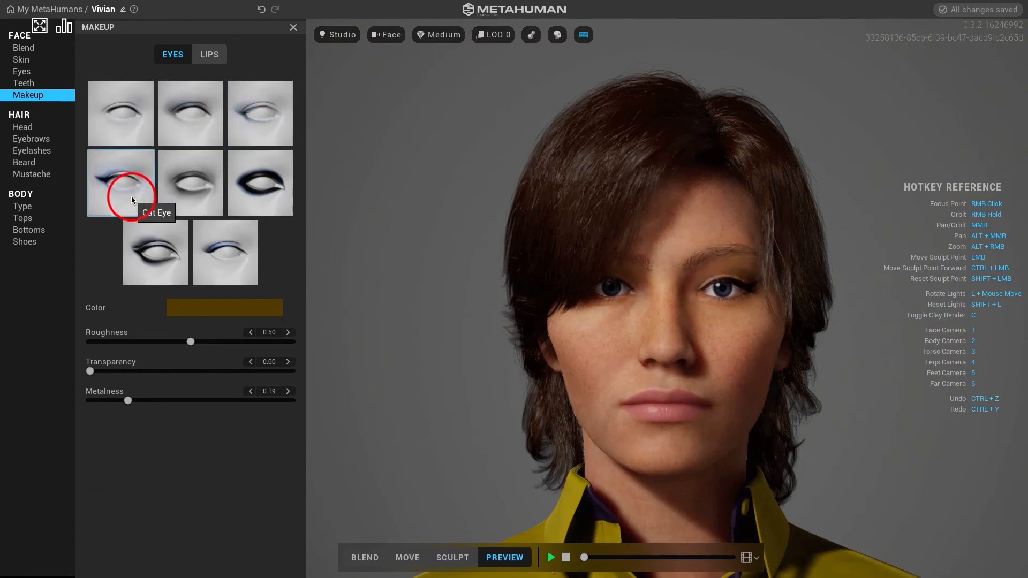
Step: Try the Panda Smudge, Dramatic Smudge and Double Mod eye makeup styles in turn
scroll(780, 375, up, 3)
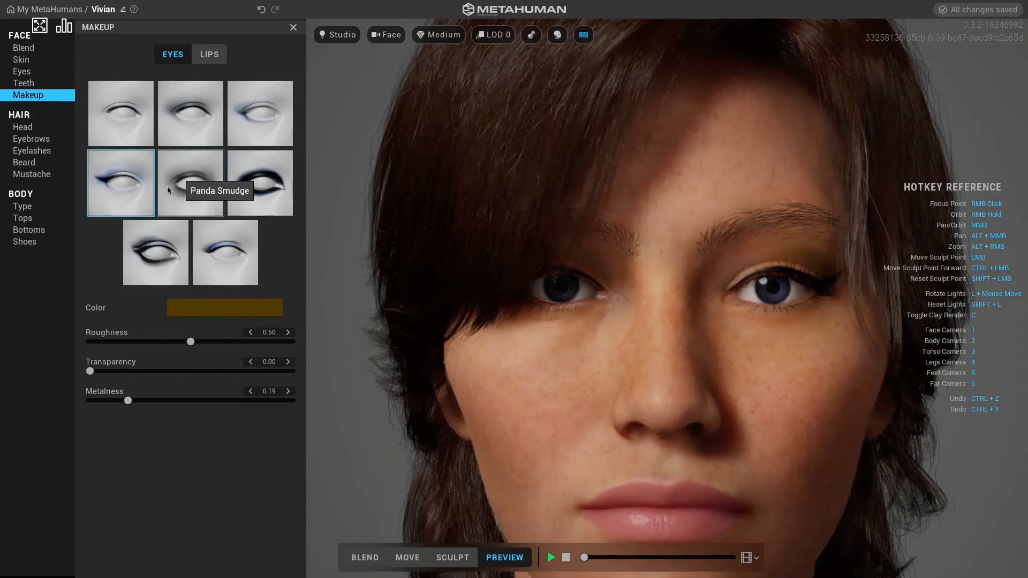
click(184, 185)
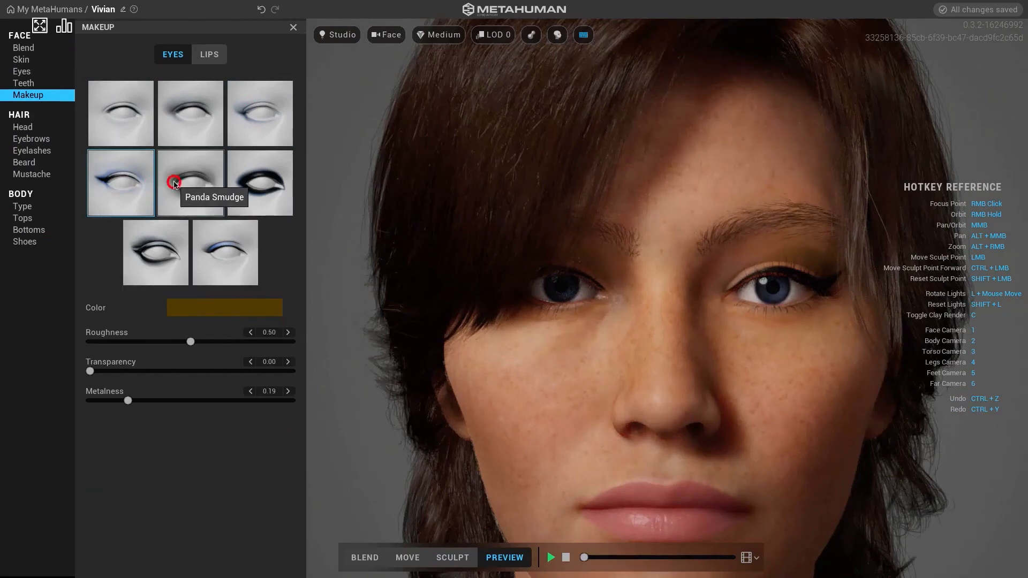
click(291, 193)
click(268, 193)
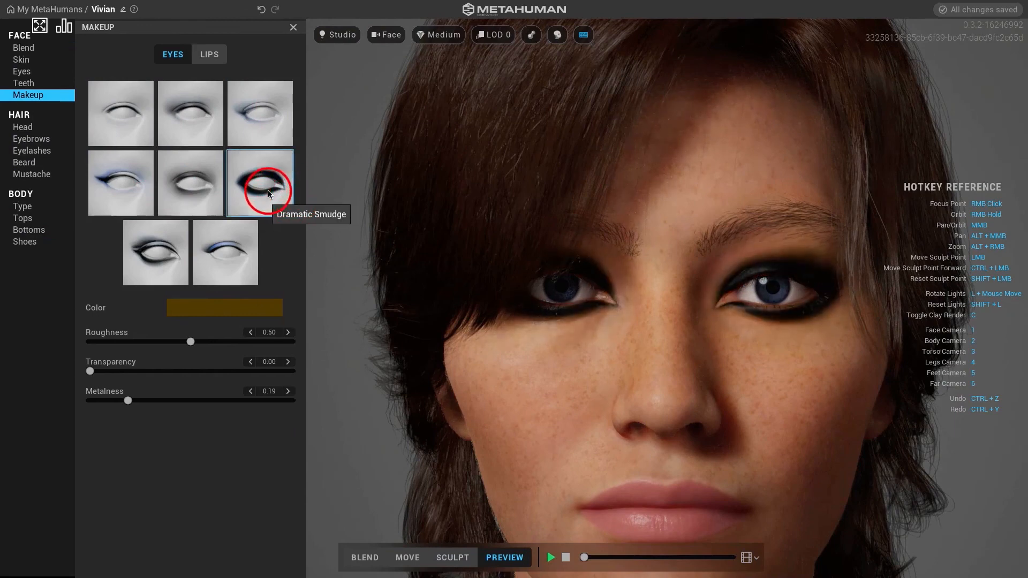
click(170, 247)
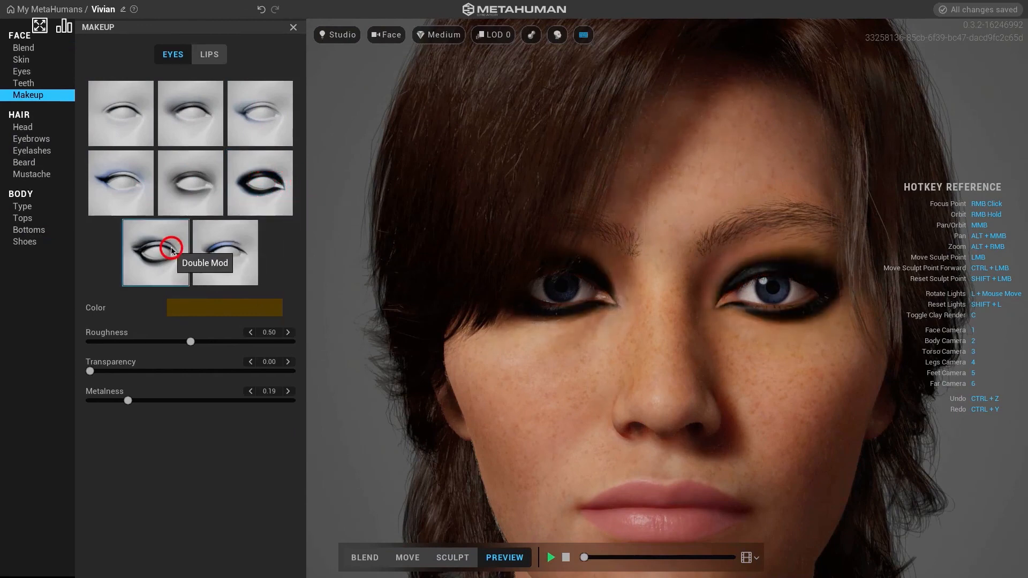
Step: Apply the last eye makeup style, try a purple color on it, and settle on orange with hex value 9D1C00
click(235, 270)
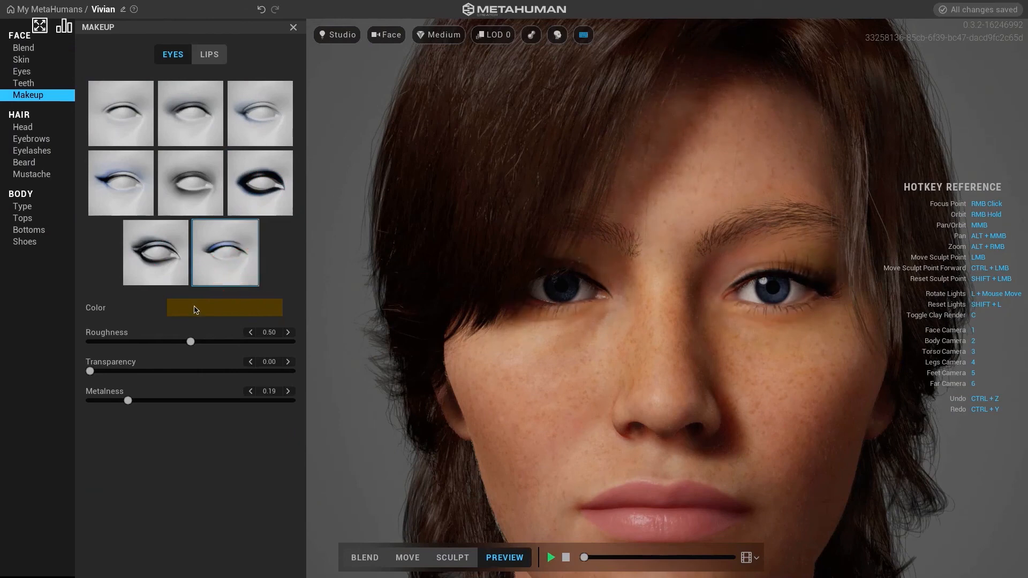
click(211, 308)
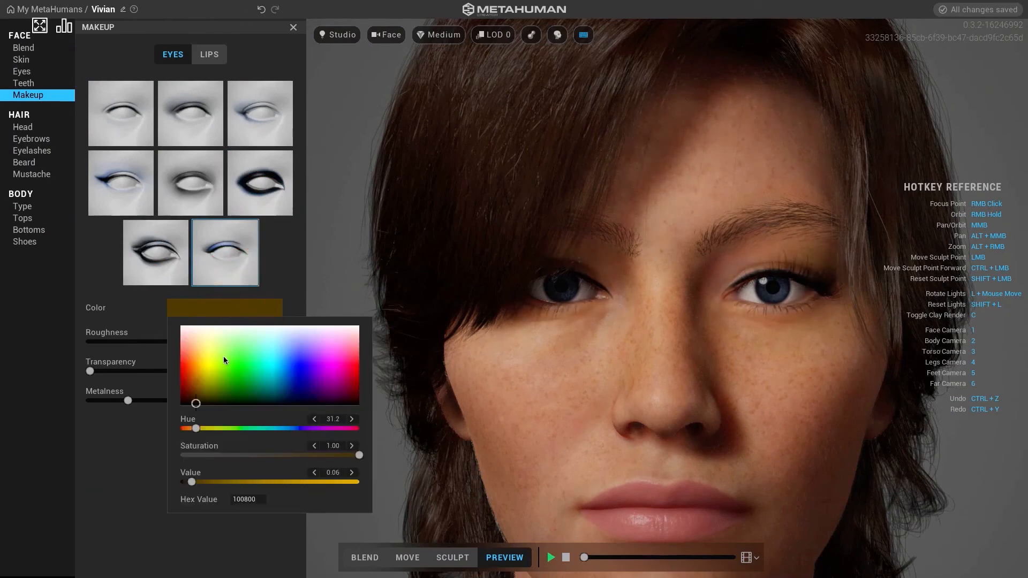
drag(298, 355, 320, 358)
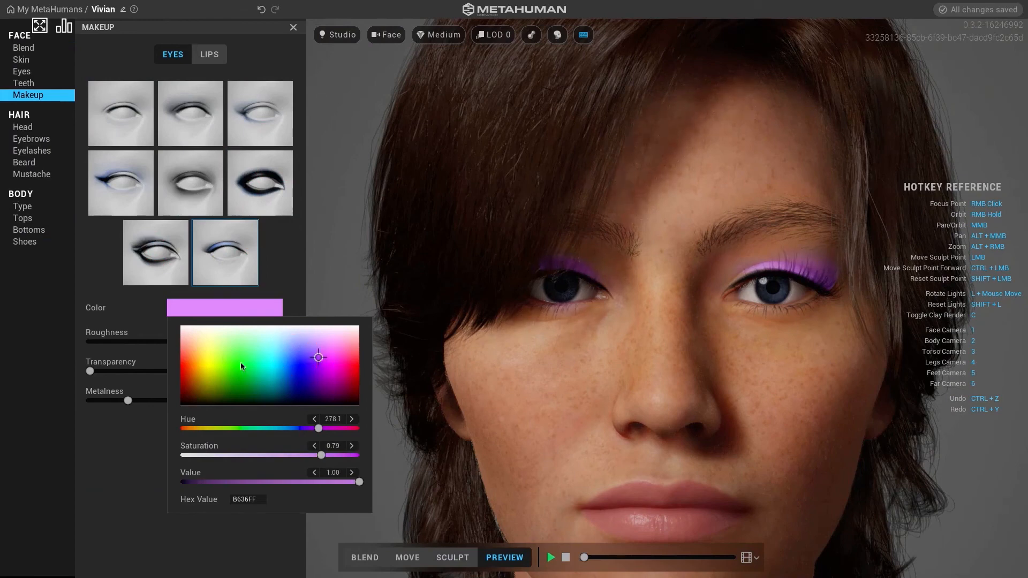
mouse_move(240, 362)
mouse_down()
mouse_move(218, 359)
mouse_move(193, 331)
mouse_move(191, 359)
mouse_move(208, 362)
mouse_move(202, 343)
mouse_move(193, 346)
mouse_move(202, 378)
mouse_move(186, 382)
mouse_up()
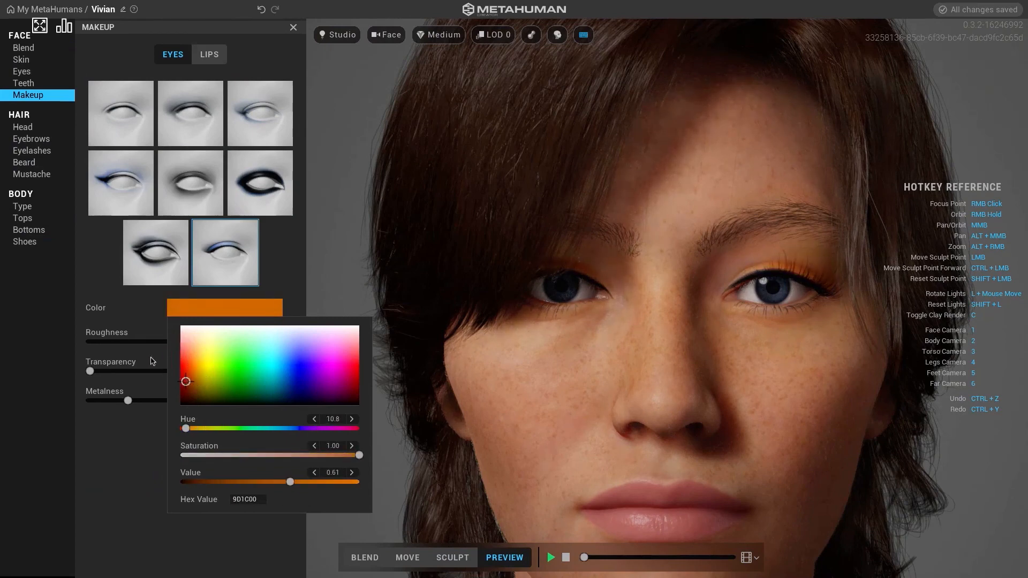
Step: Test the eye makeup's surface parameters and set Roughness to 0.43, Transparency to 0.34 and Metalness to 0.31
click(116, 334)
mouse_move(191, 340)
mouse_down()
mouse_move(85, 333)
mouse_move(93, 342)
mouse_move(349, 336)
mouse_move(77, 343)
mouse_move(181, 342)
mouse_up()
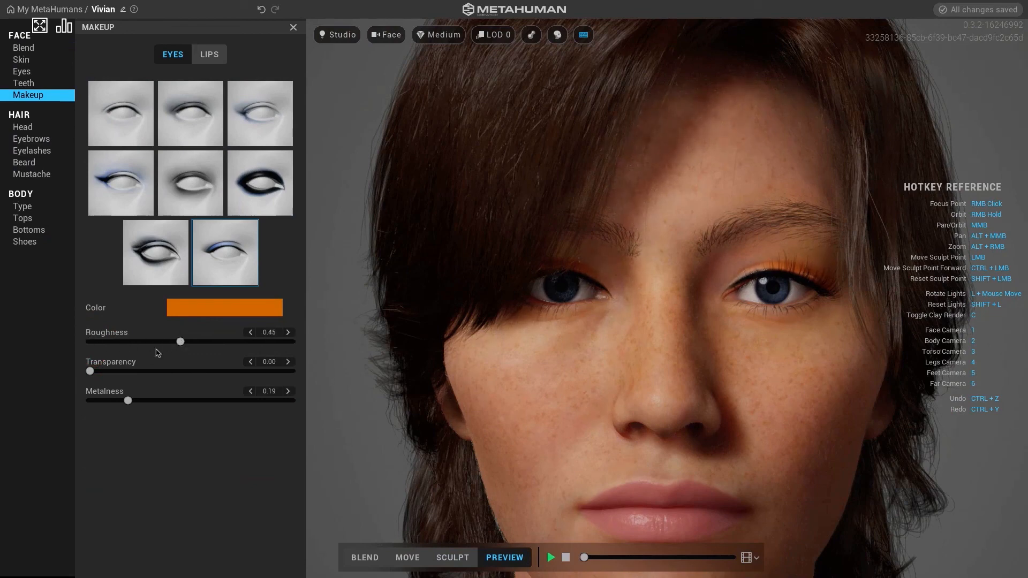
drag(90, 371, 418, 361)
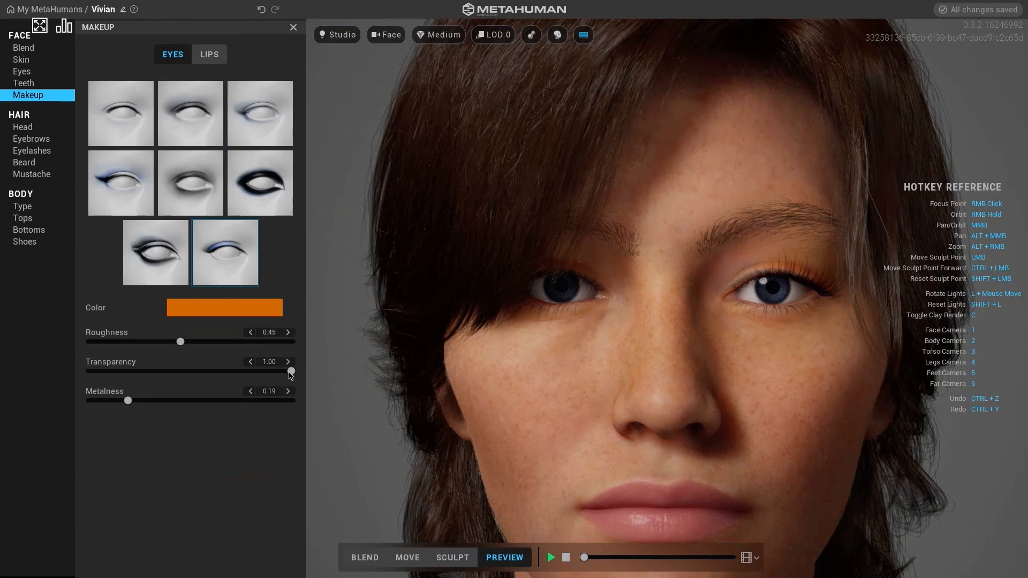
drag(289, 373, 183, 339)
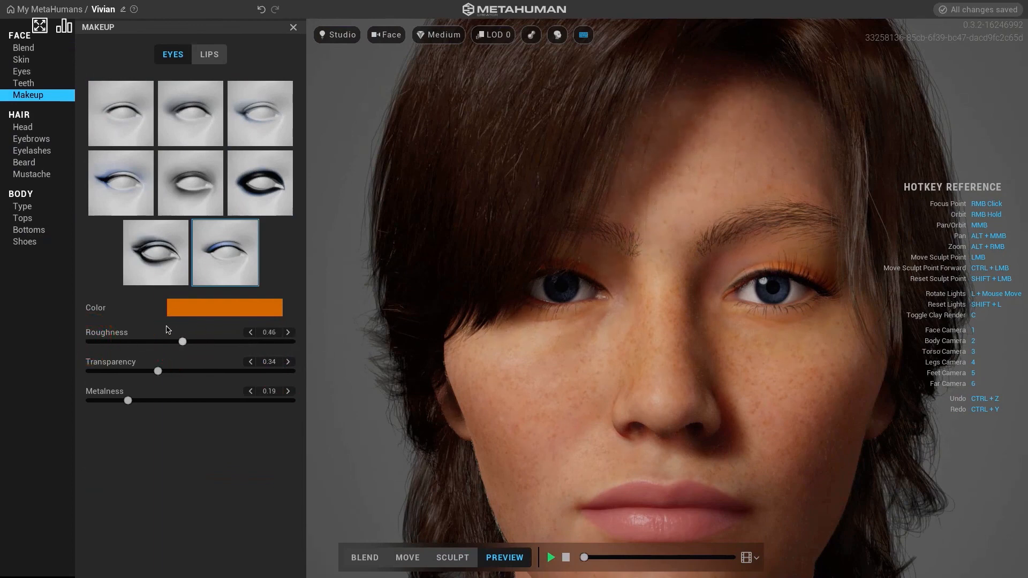
drag(128, 401, 435, 399)
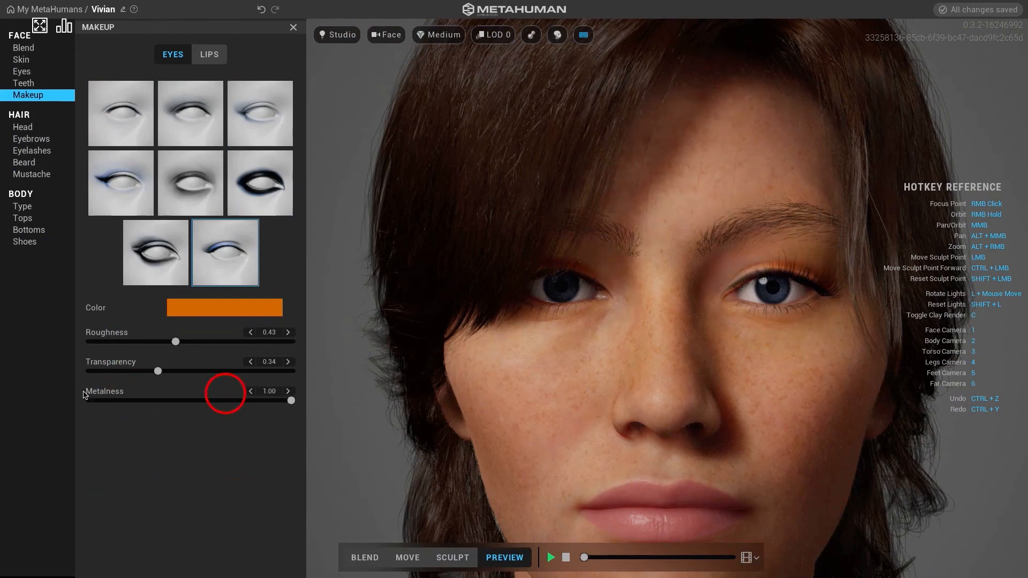
click(154, 400)
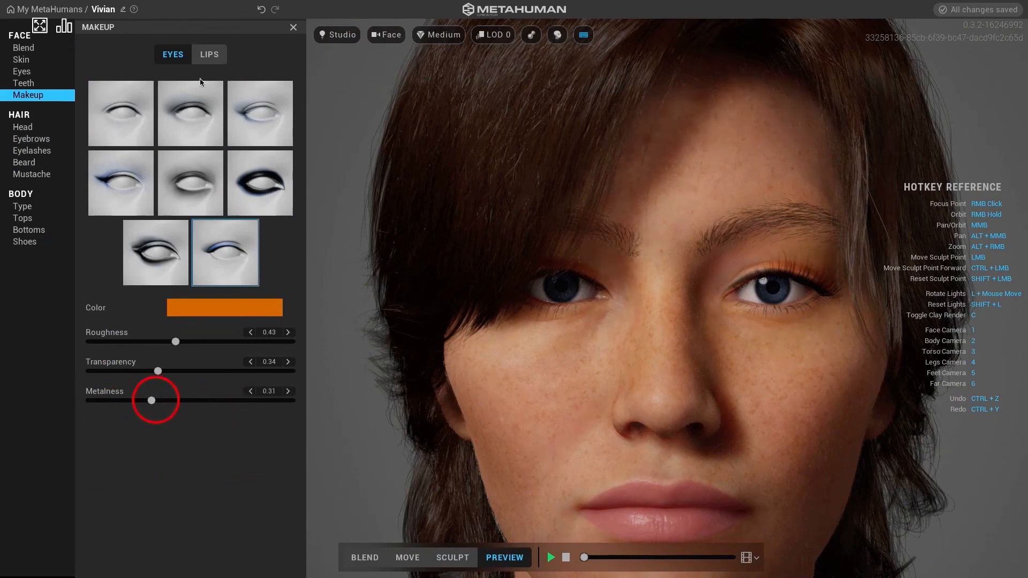
Step: Open the lip makeup settings and toggle the Natural style off and on to compare the lips
click(208, 51)
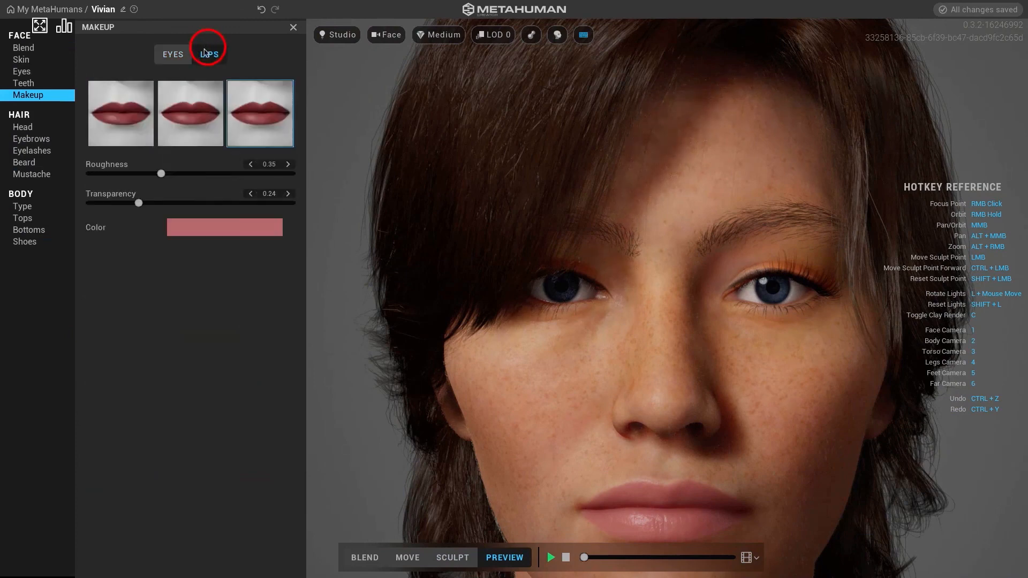
click(114, 118)
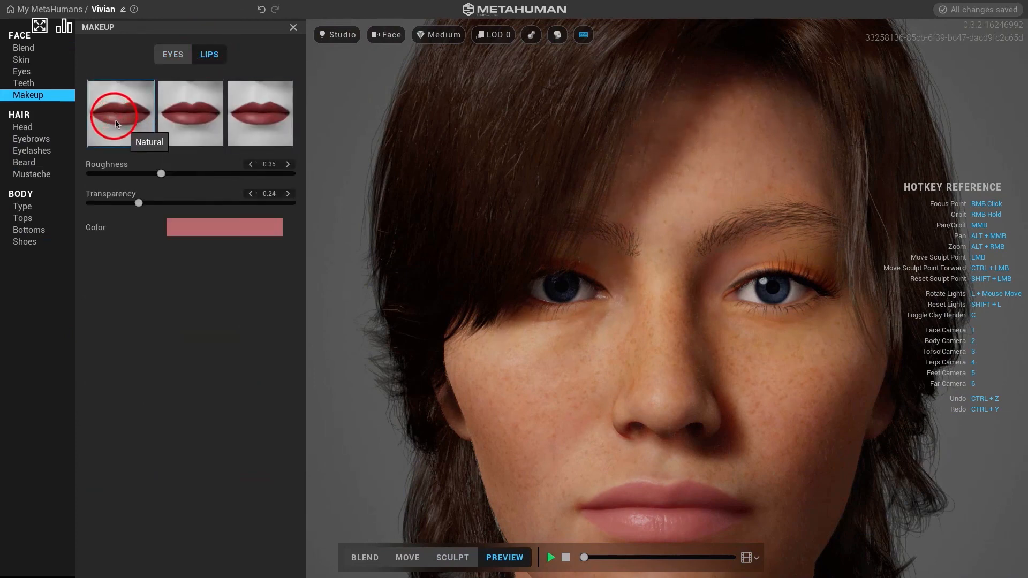
click(118, 127)
click(117, 124)
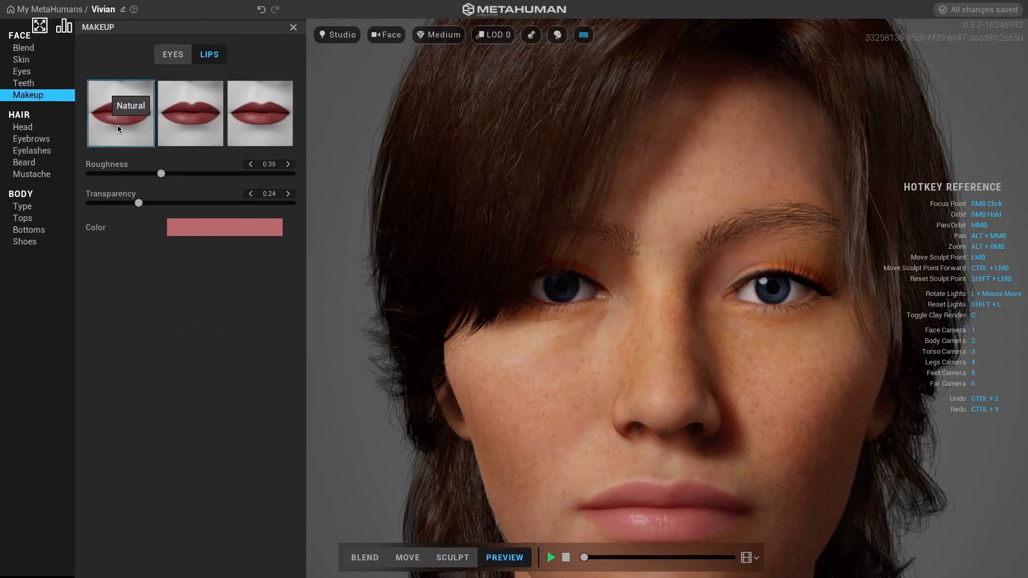
Step: Try the Hollywood and Cupid lip styles, toggling them to compare, and leave the lip makeup turned off
click(201, 124)
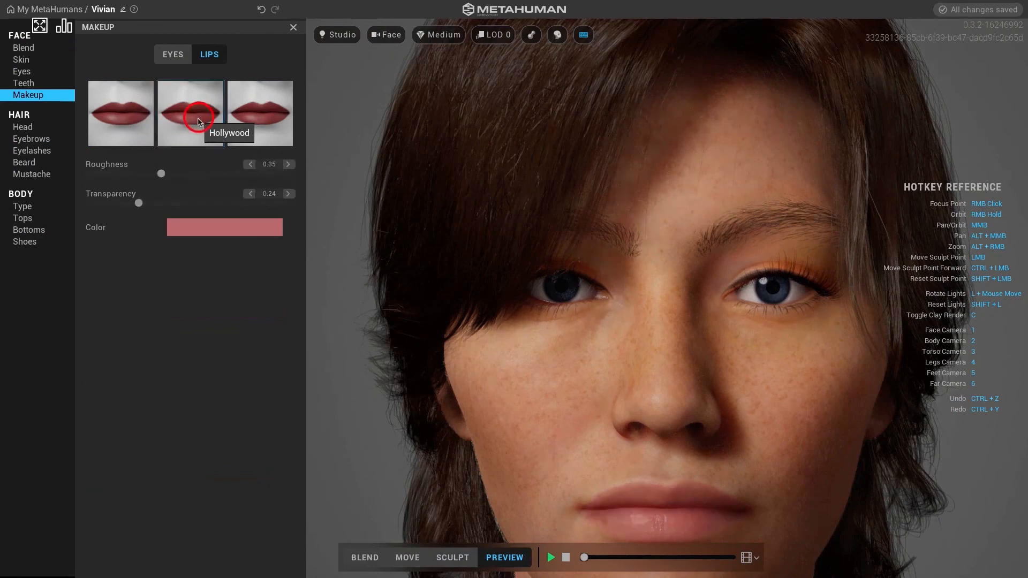
click(197, 122)
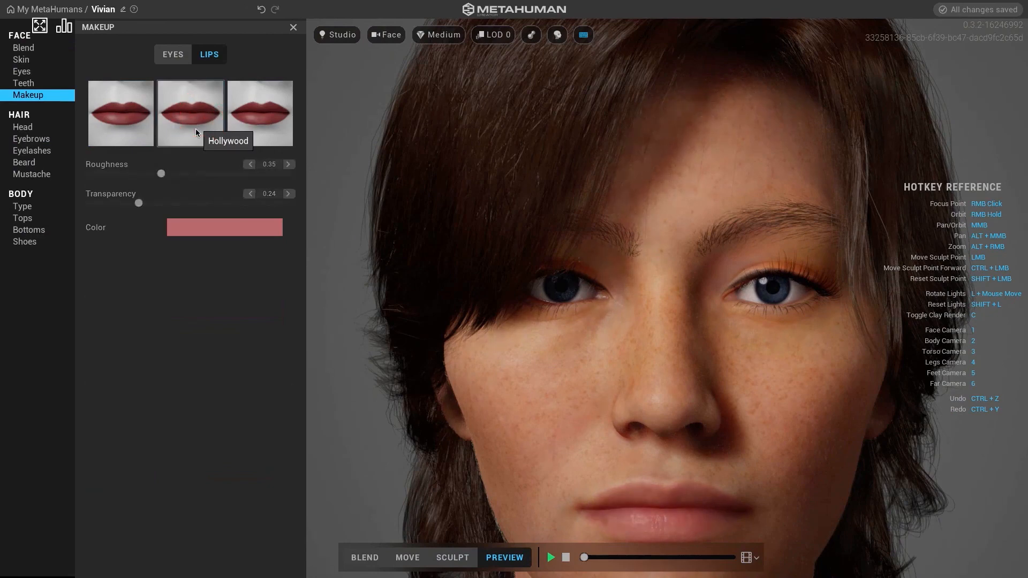
click(195, 129)
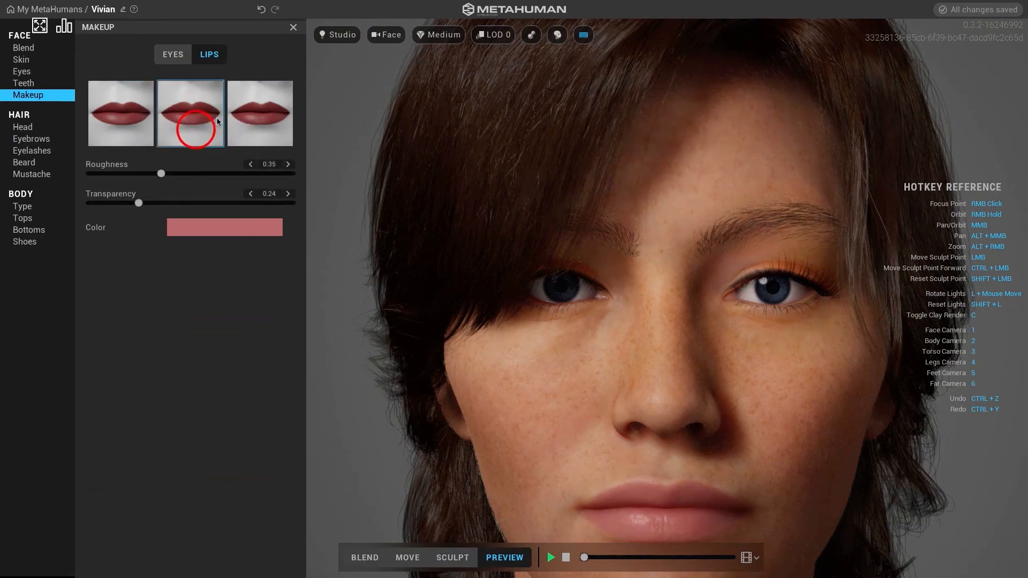
click(250, 108)
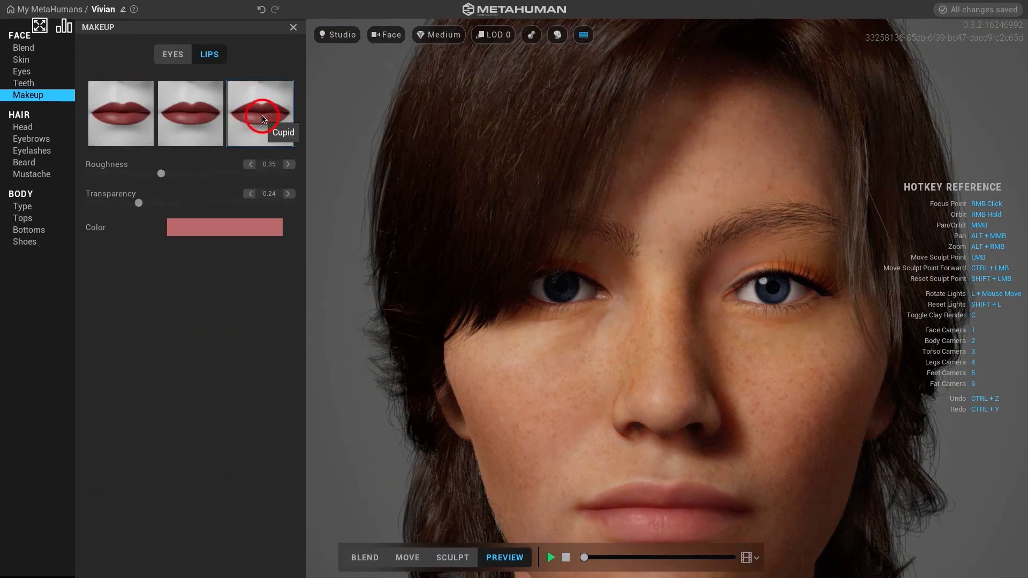
click(262, 121)
Step: Apply the Natural lip style and compare Roughness values of 1.00 and 0.00 before setting it to 0.36
scroll(599, 277, down, 5)
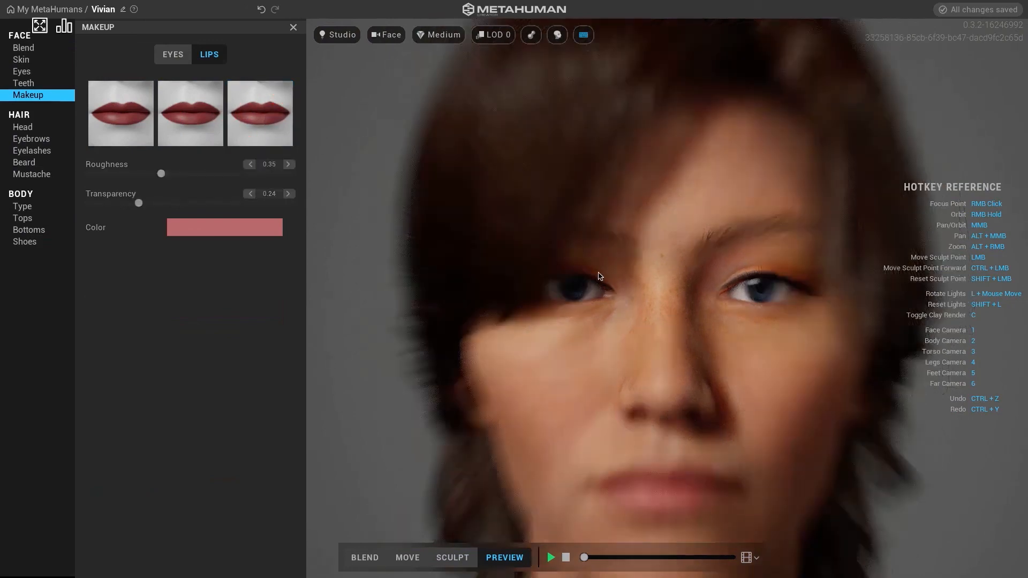
scroll(600, 277, up, 7)
right_drag(674, 366, 674, 335)
click(712, 439)
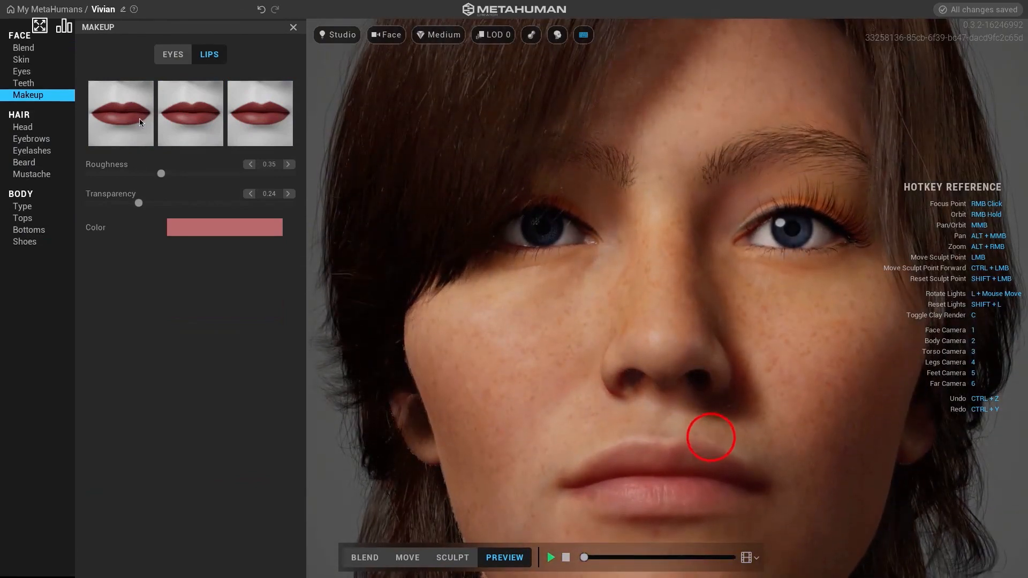
click(139, 119)
drag(161, 174, 345, 190)
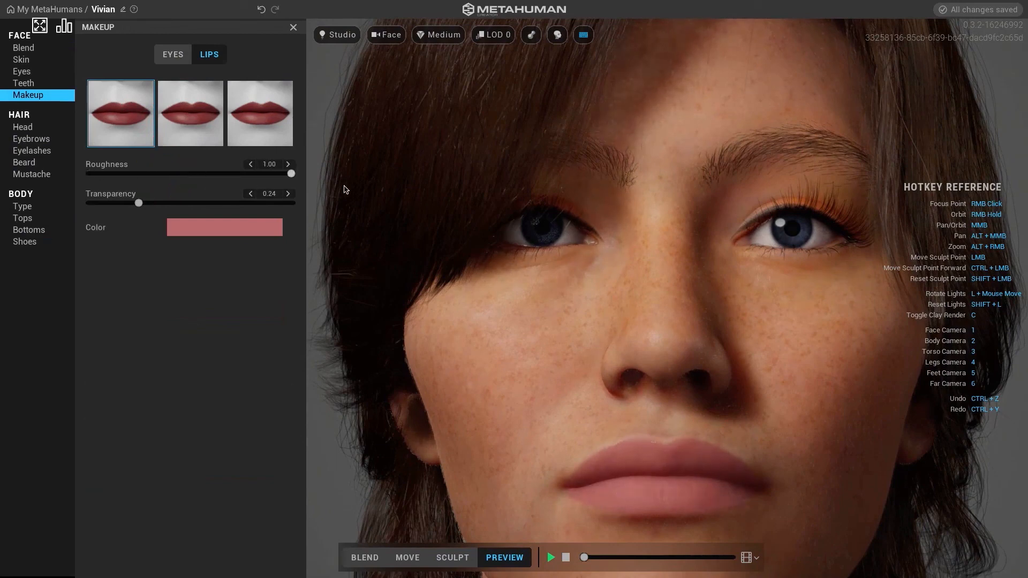
click(87, 176)
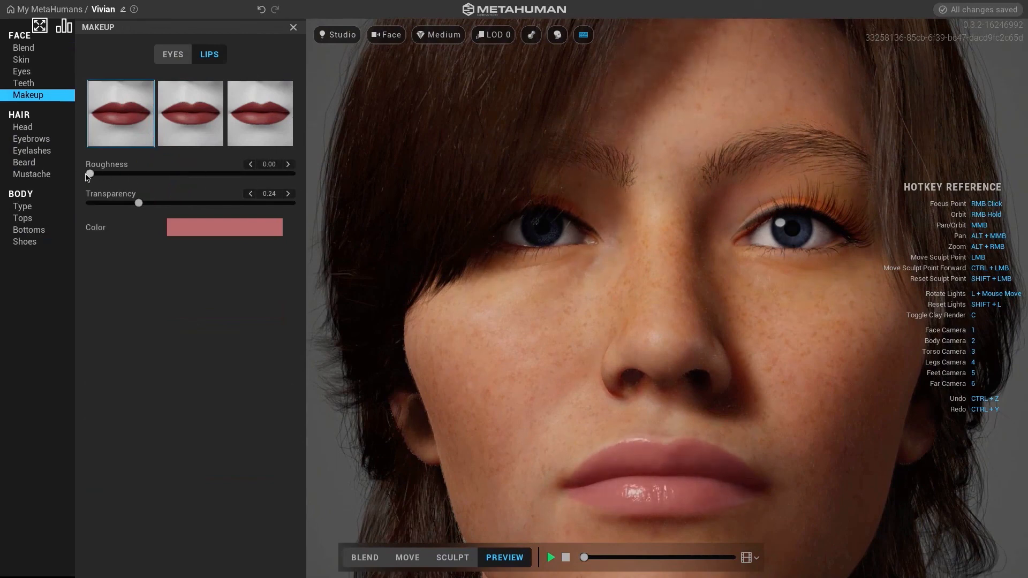
click(163, 175)
click(163, 175)
Step: Set the lip makeup's Transparency to 0.37 and change its color to orange with hex value A71800
drag(142, 204, 348, 194)
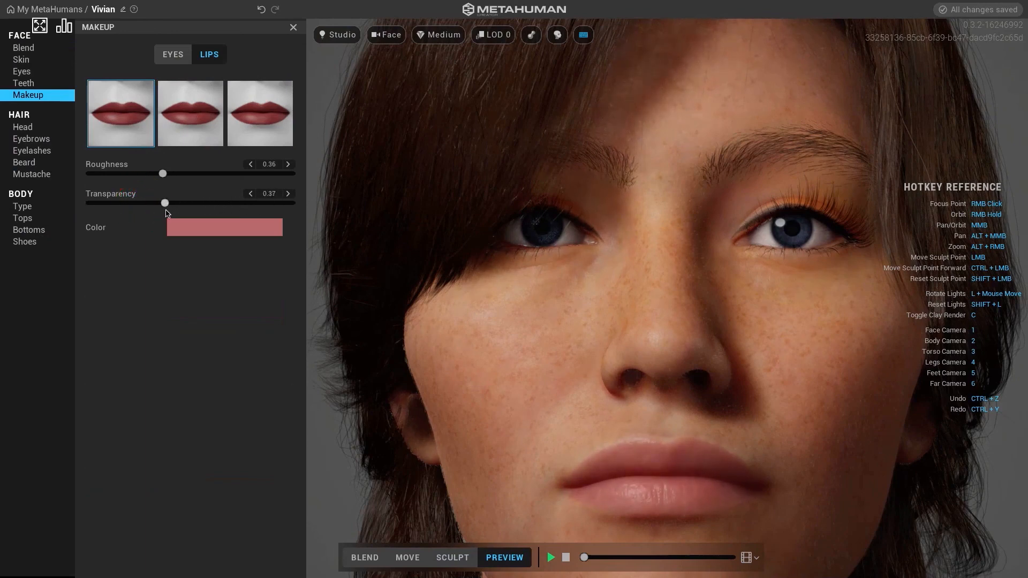
click(185, 227)
drag(238, 287, 185, 302)
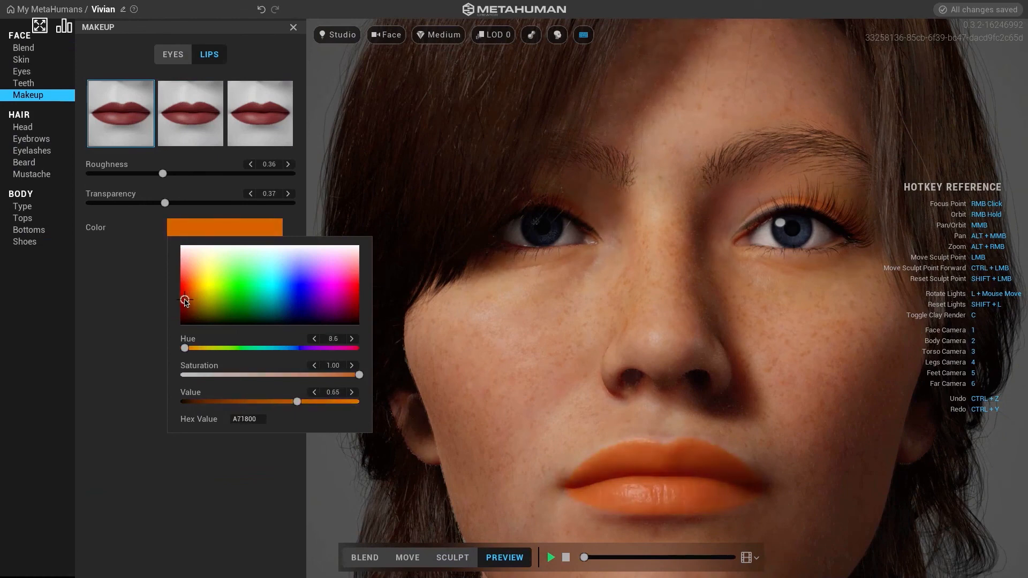
Step: Set the lip makeup's Transparency to 0.69, try a Roughness of 1.00, and set Roughness to 0.29
drag(154, 201, 420, 230)
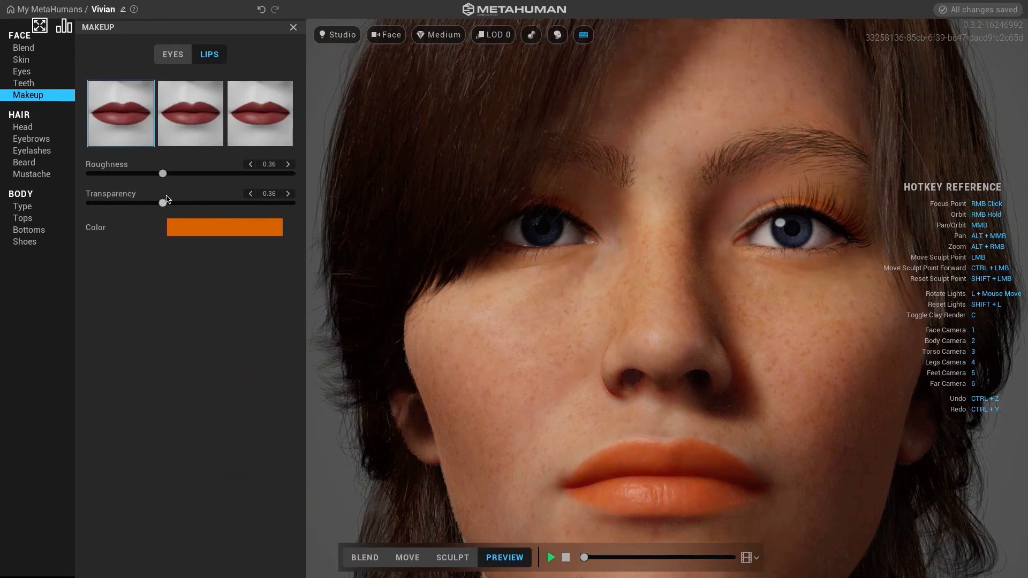
drag(229, 200, 229, 201)
drag(164, 174, 362, 177)
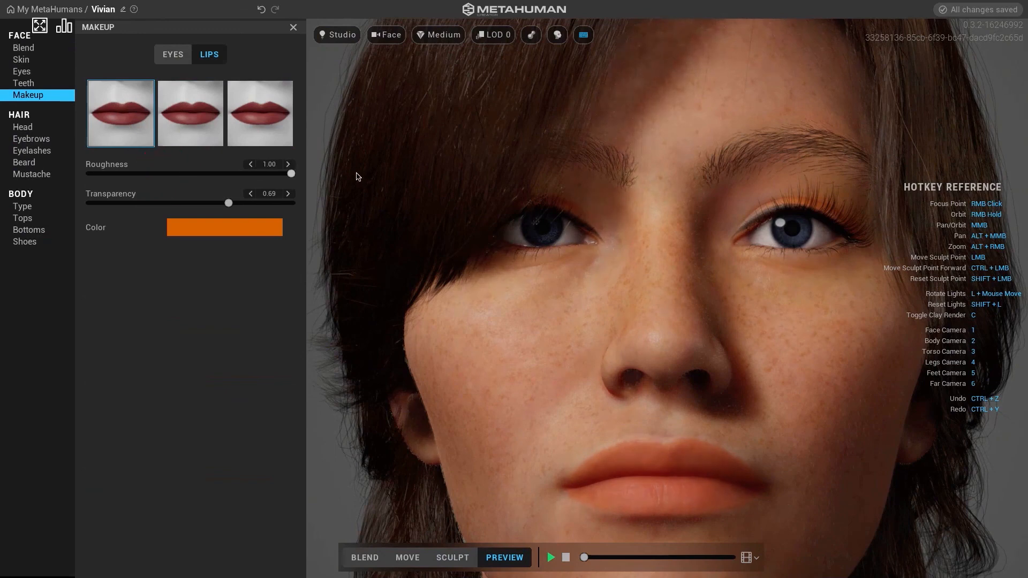
drag(180, 179, 149, 174)
Step: Preview the makeup with the Body and Torso cameras, and set camera switching to Auto
key(2)
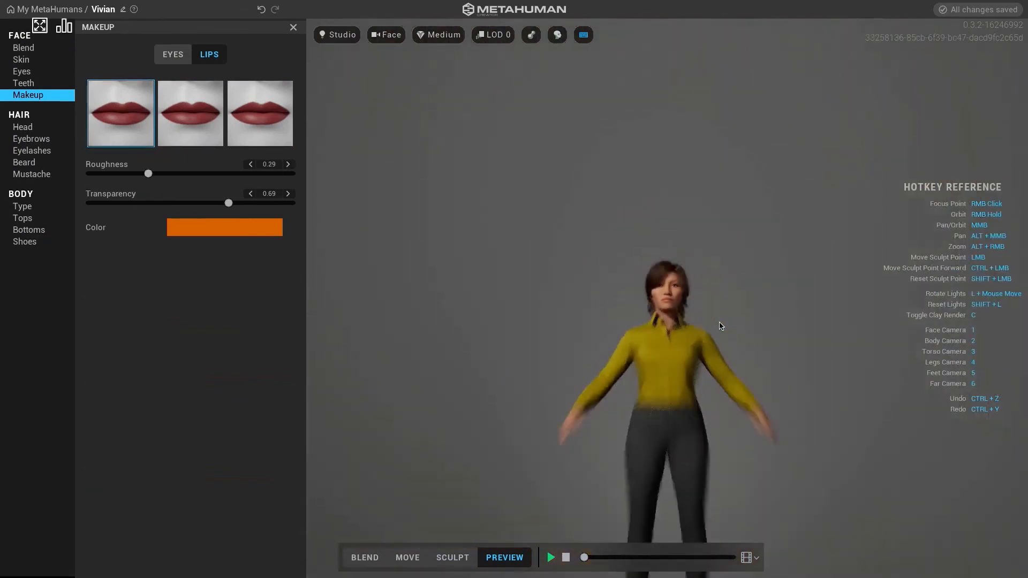
key(3)
click(385, 34)
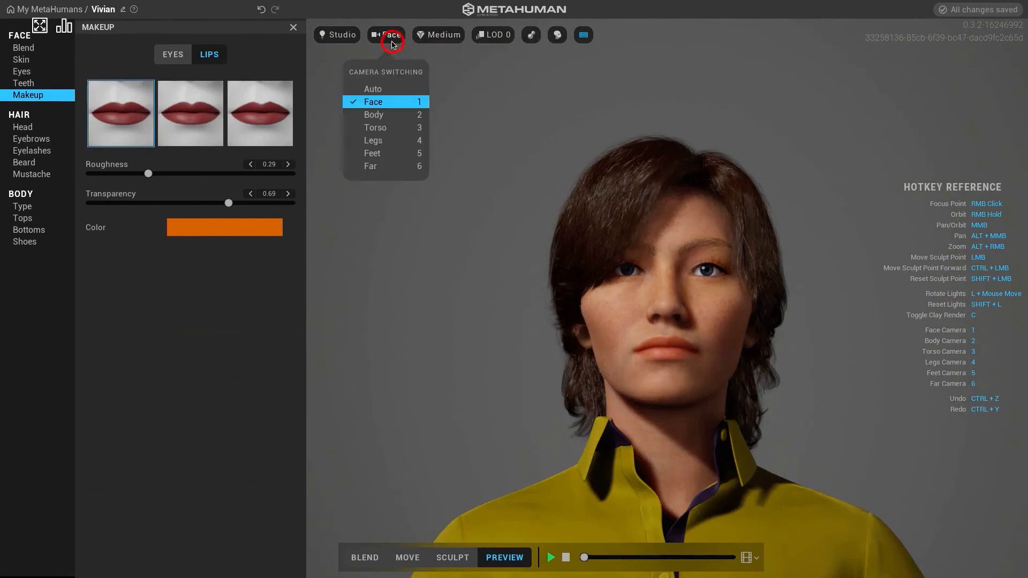
click(368, 89)
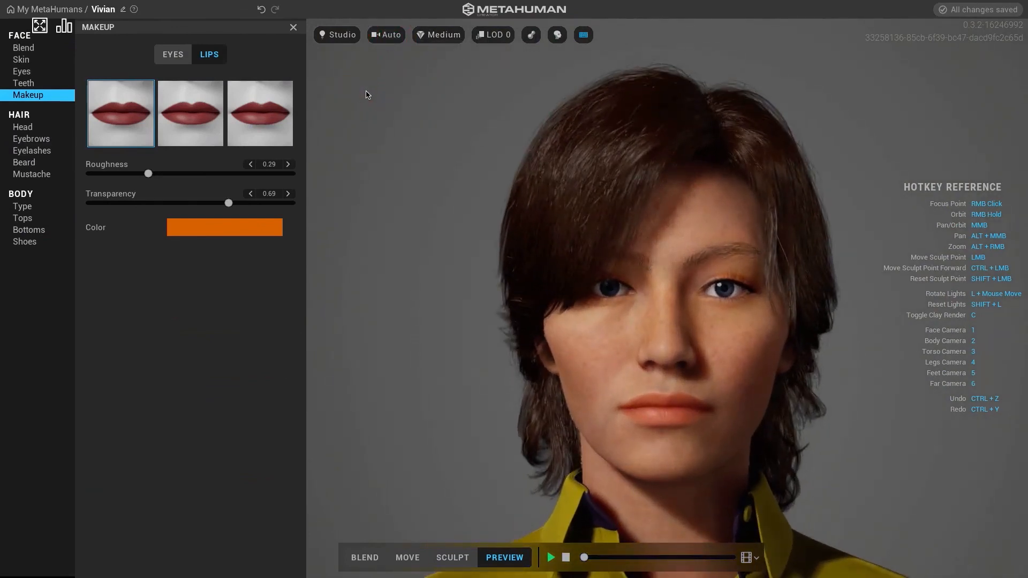
Step: Try the Hollywood lip style with Roughness set to 0.35 and Transparency set to 0.94
click(183, 114)
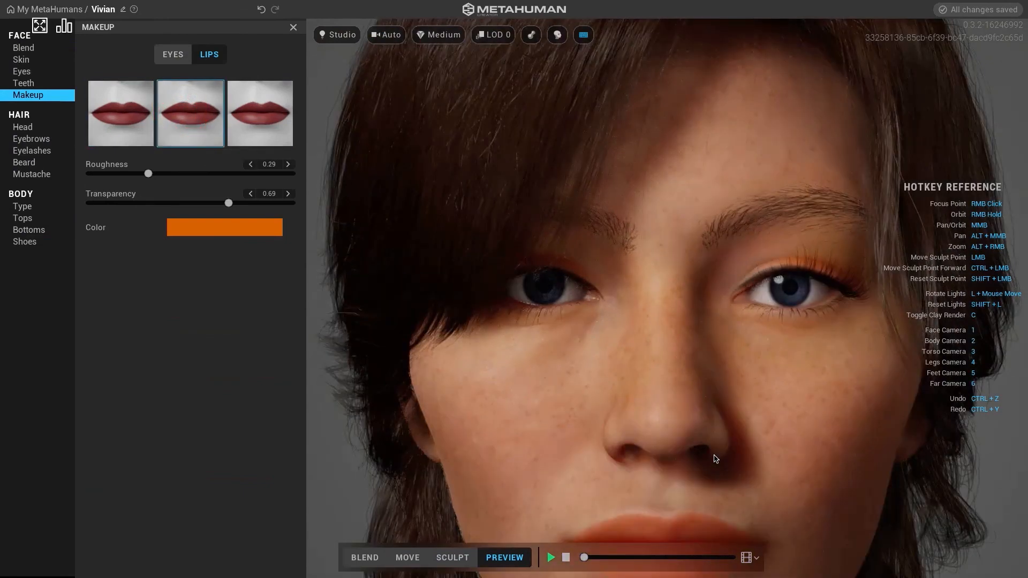
right_click(714, 456)
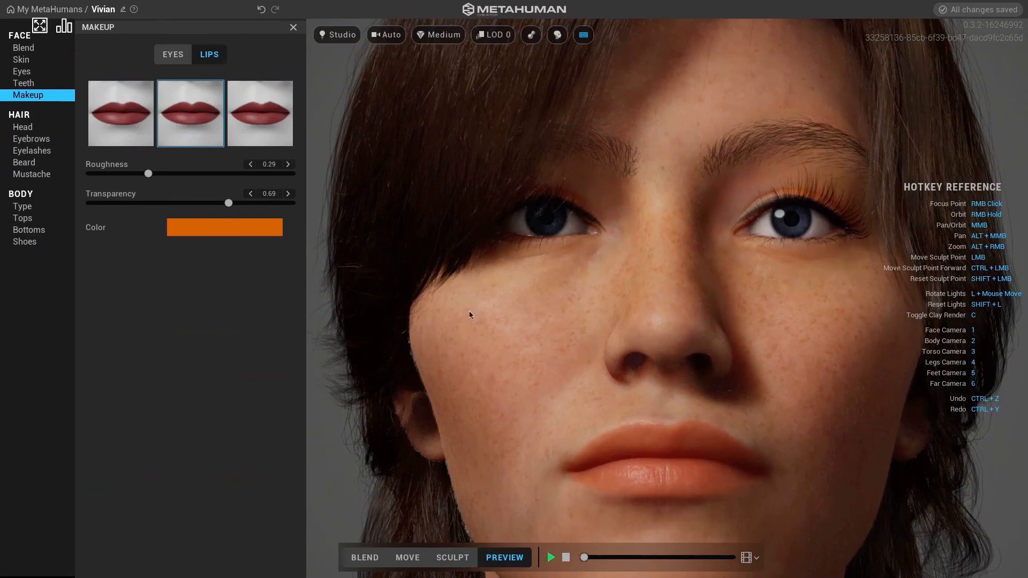
drag(150, 173, 274, 173)
click(165, 173)
drag(228, 203, 279, 201)
Step: Compare the Natural and Hollywood lip styles, and apply Cupid with Roughness 0.63 and Transparency 0.62
click(126, 103)
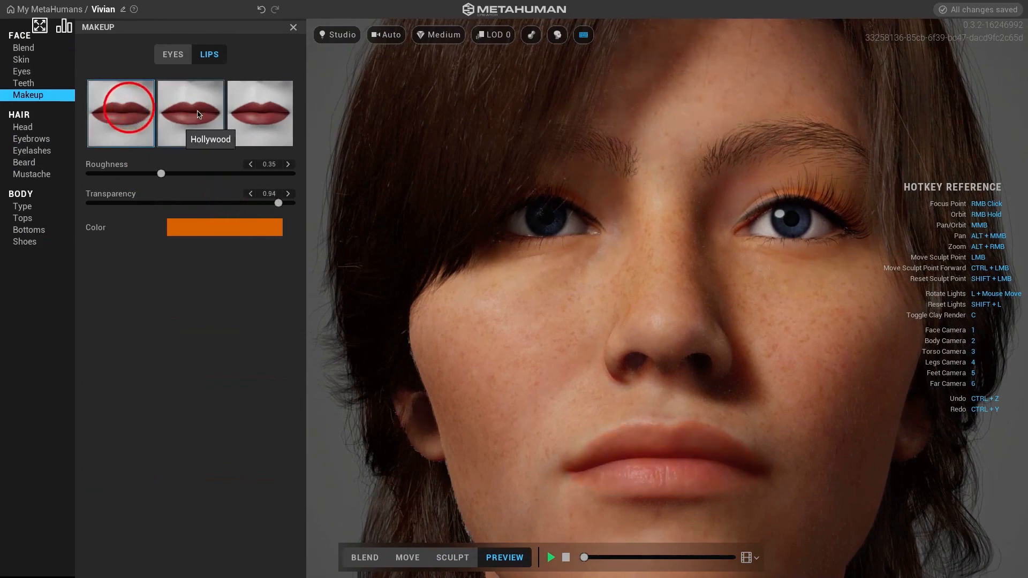
click(199, 111)
click(259, 104)
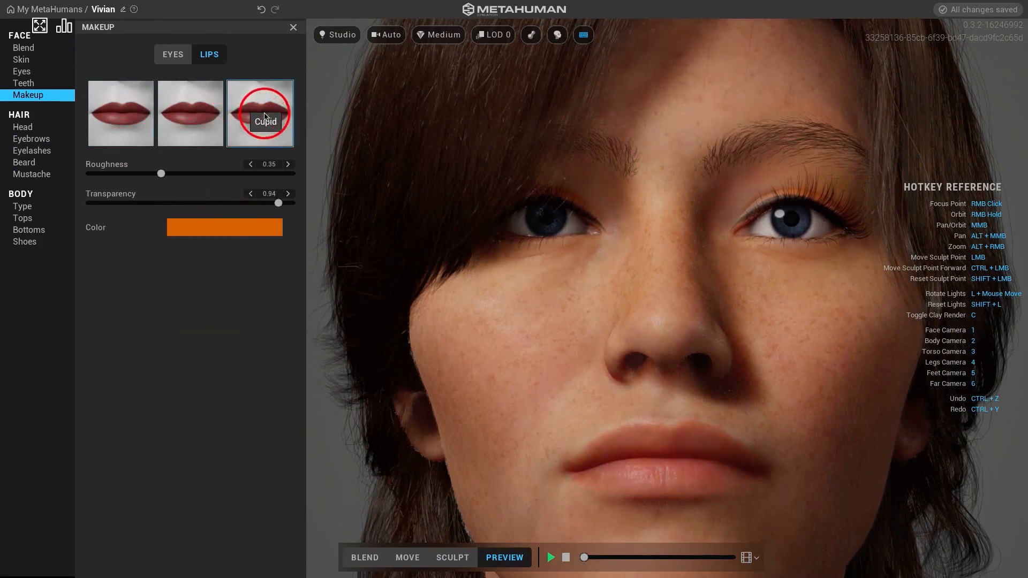
drag(161, 174, 97, 173)
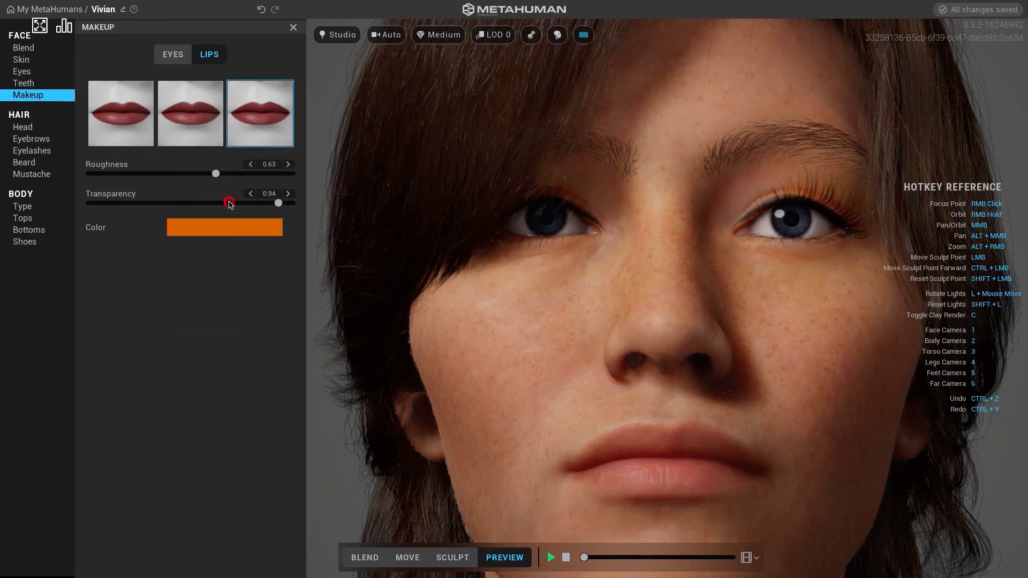
drag(229, 204, 194, 199)
Step: Reset the view to frame the head and set camera switching to Face
key(1)
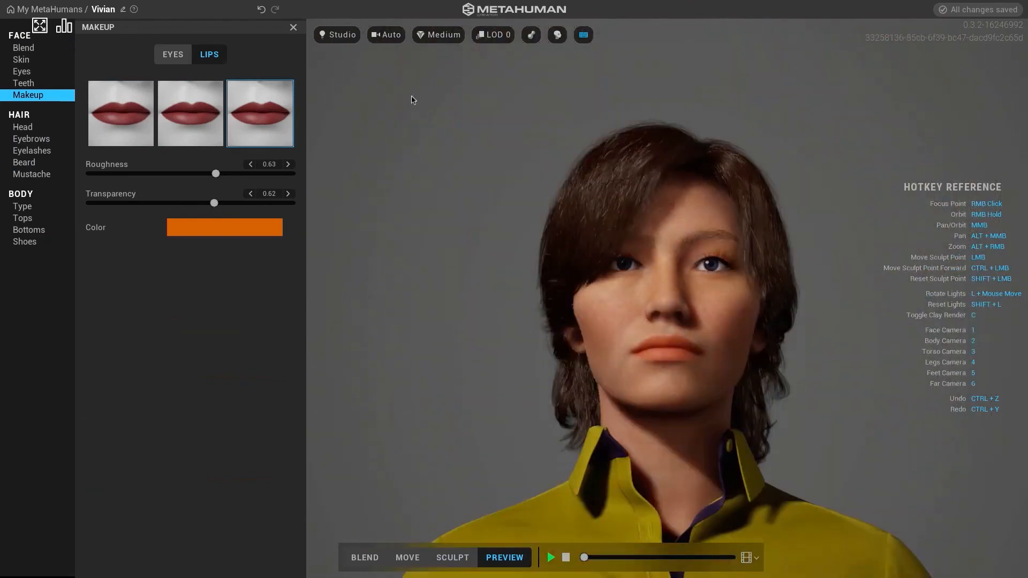
click(385, 34)
click(383, 101)
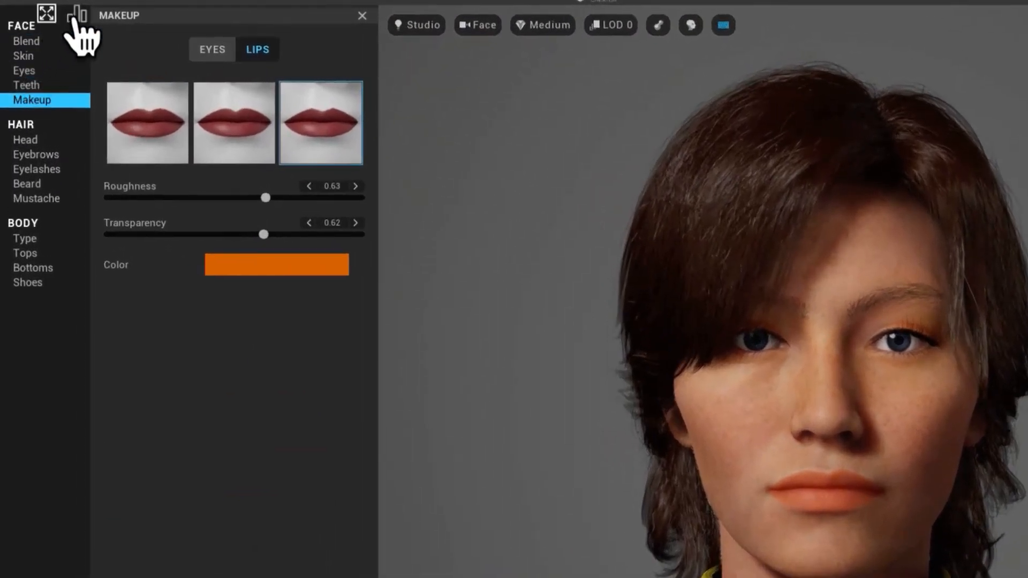
Step: Examine the session duration in the streaming statistics overlay, and hide the overlay and the makeup settings
click(75, 15)
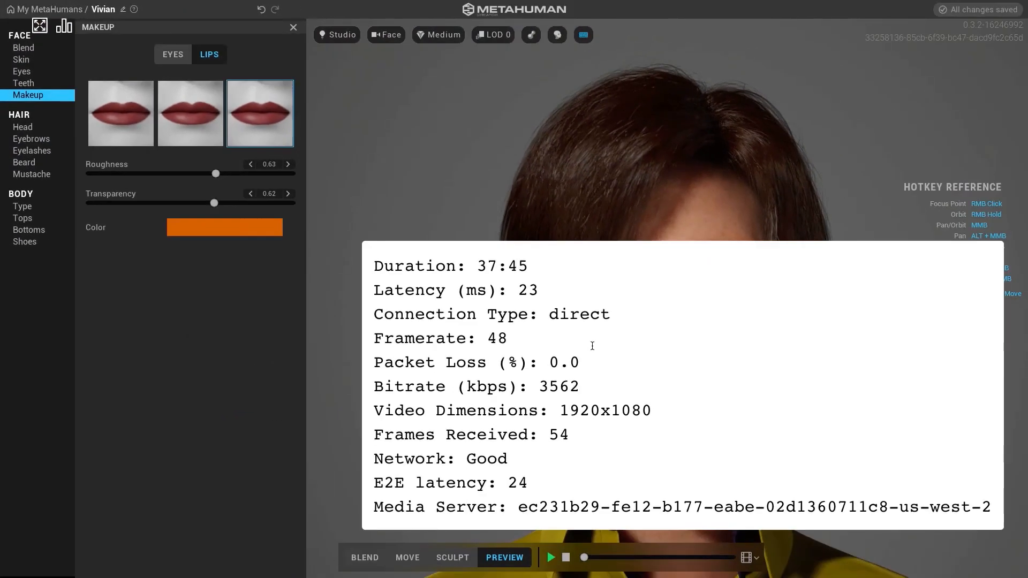
double_click(407, 263)
click(519, 265)
double_click(519, 265)
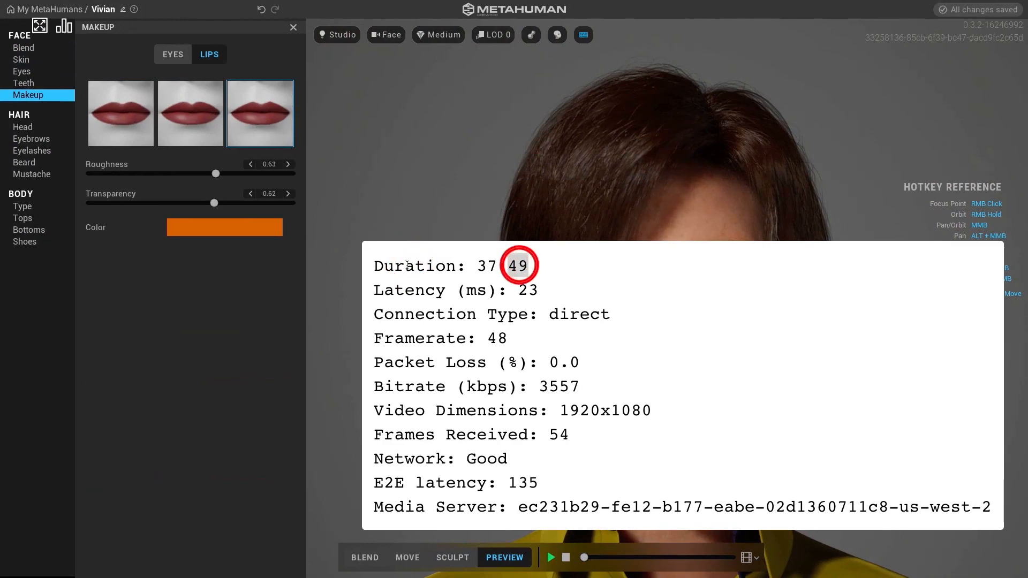
click(398, 274)
click(374, 271)
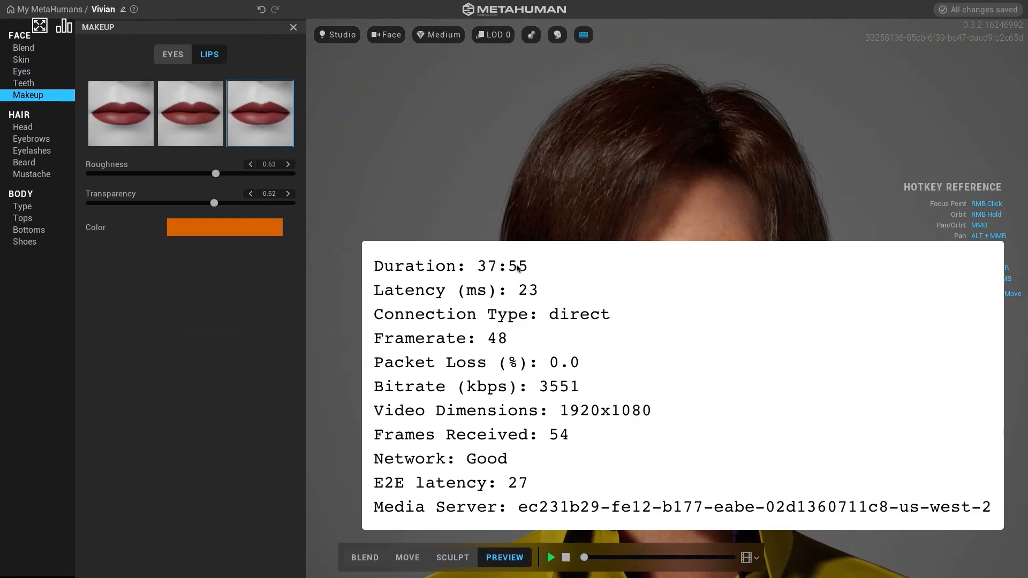
click(422, 229)
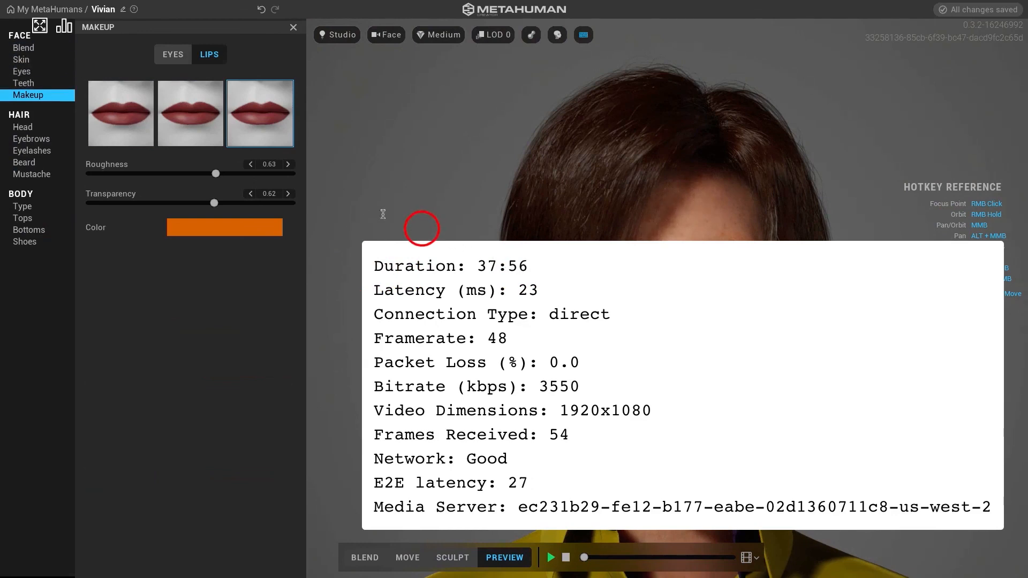
click(43, 95)
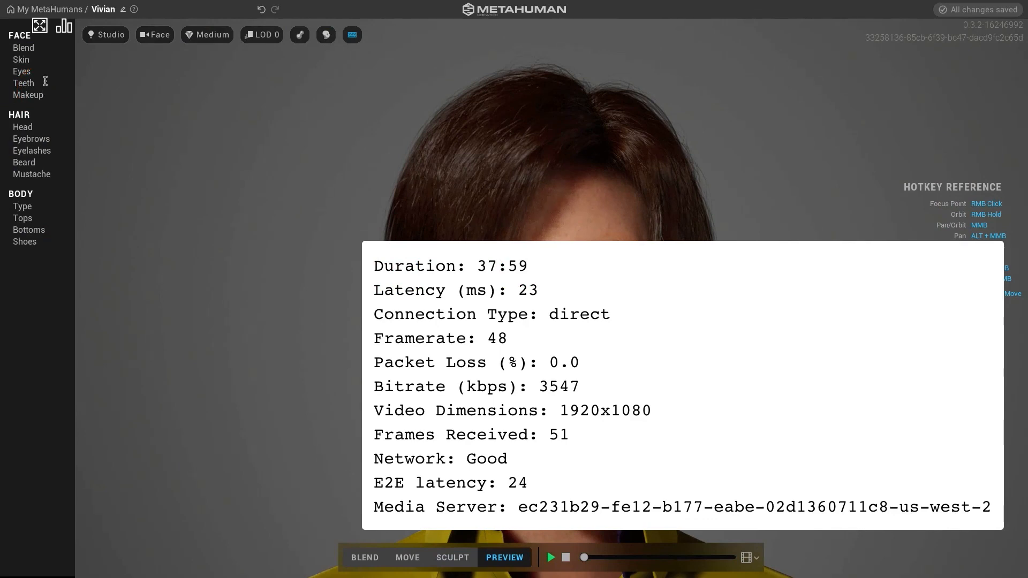
click(64, 27)
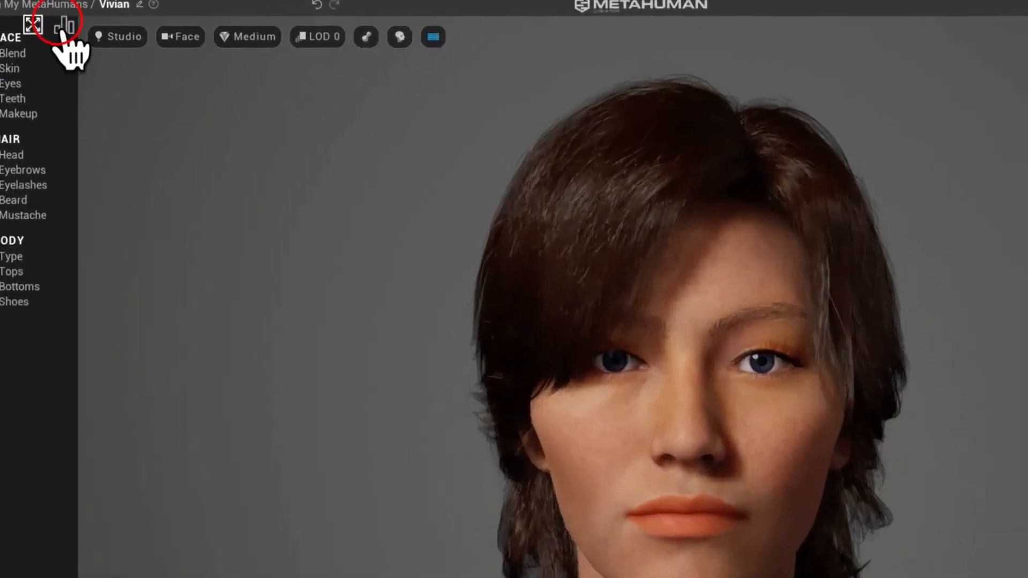